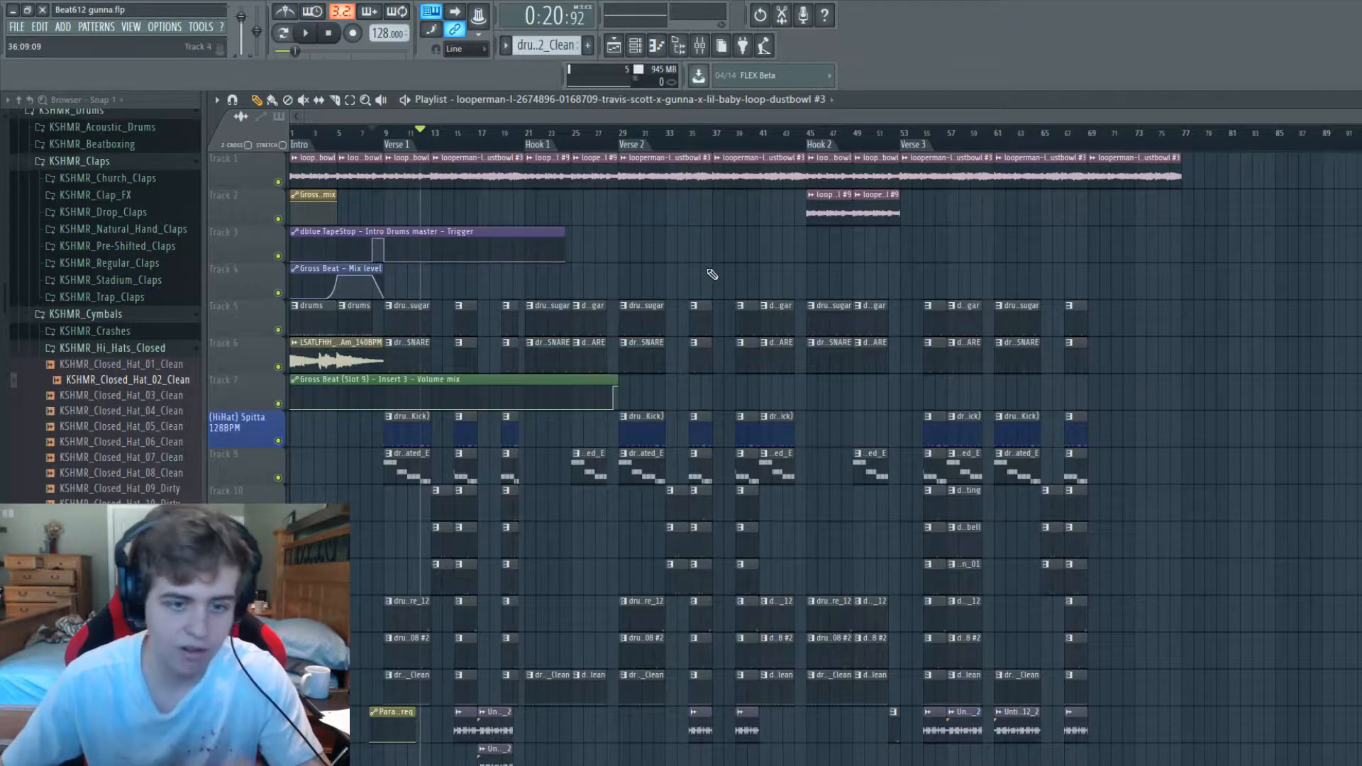
pyautogui.scroll(-7, 694, 256)
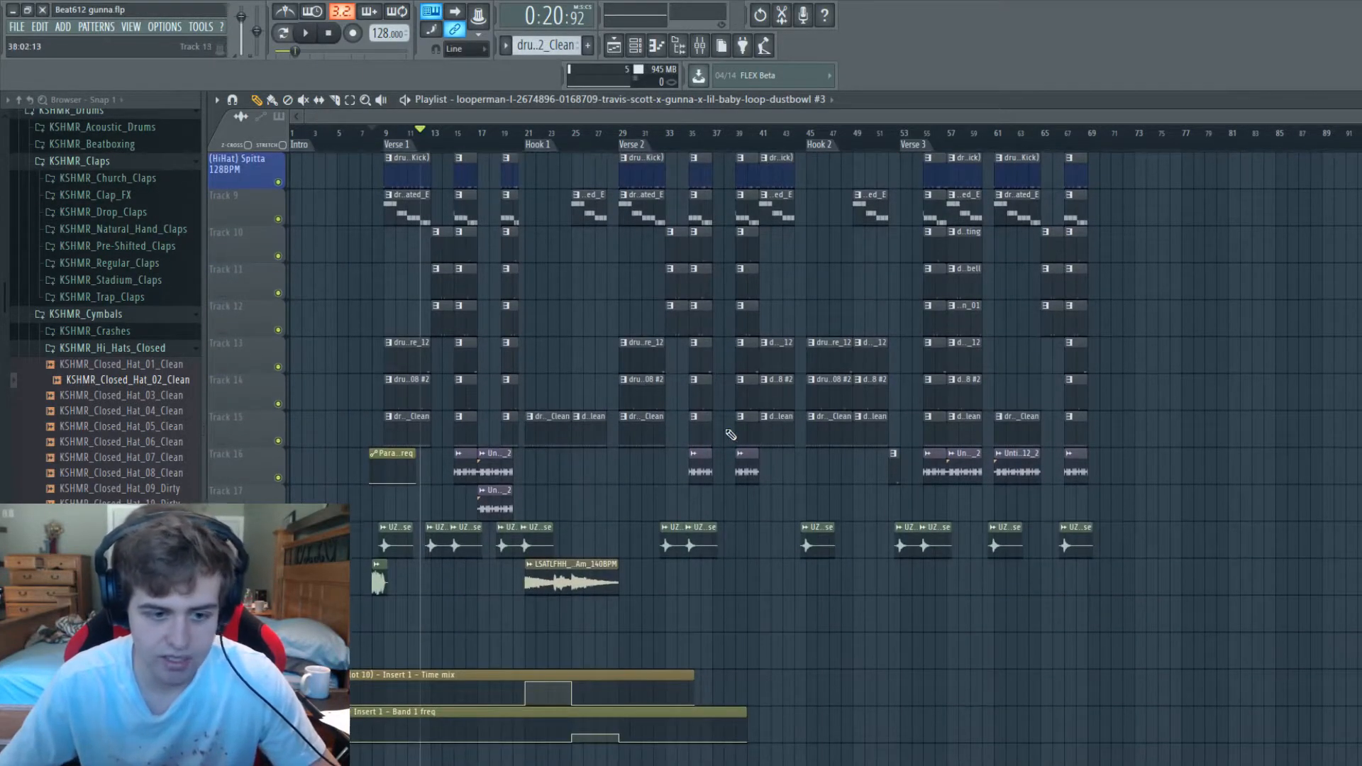
pyautogui.scroll(7, 710, 426)
pyautogui.moveTo(328, 134); pyautogui.dragTo(293, 135)
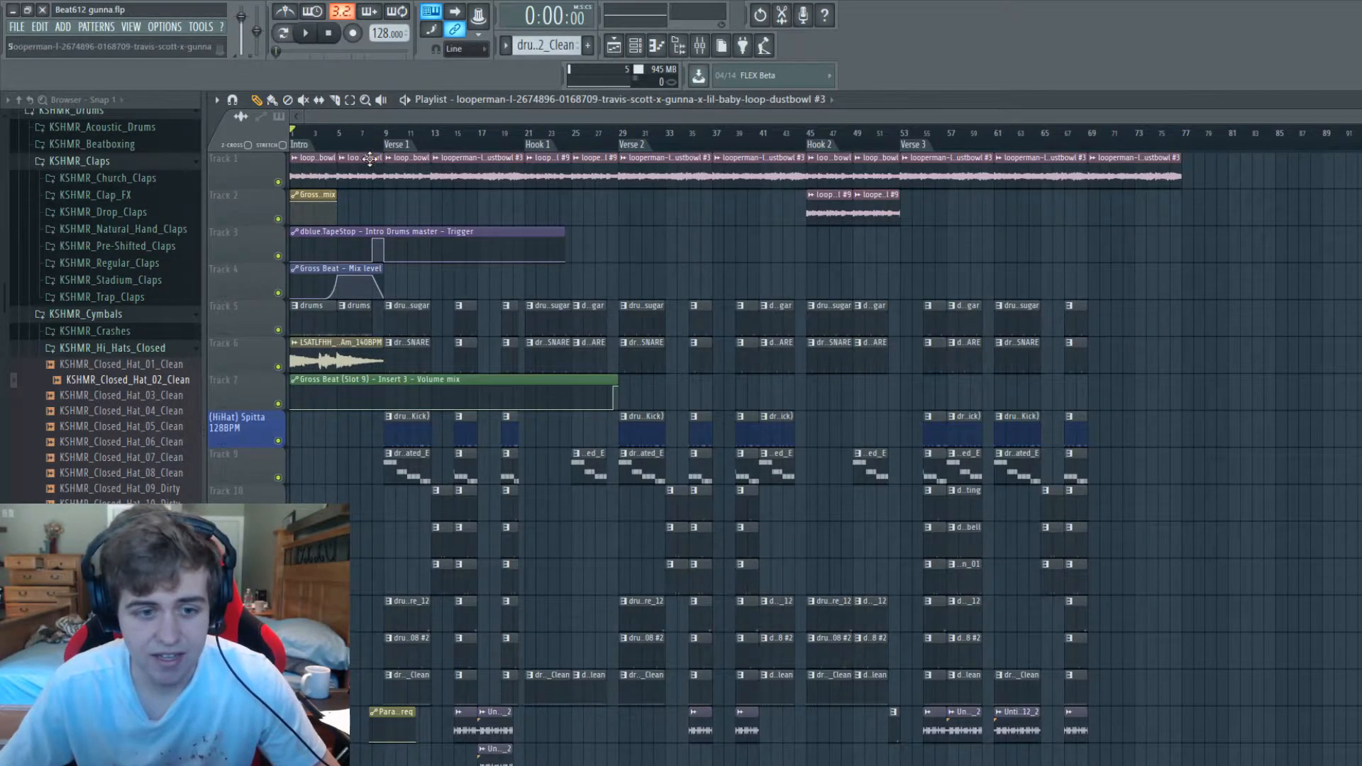
pyautogui.scroll(-3, 373, 160)
pyautogui.scroll(2, 390, 169)
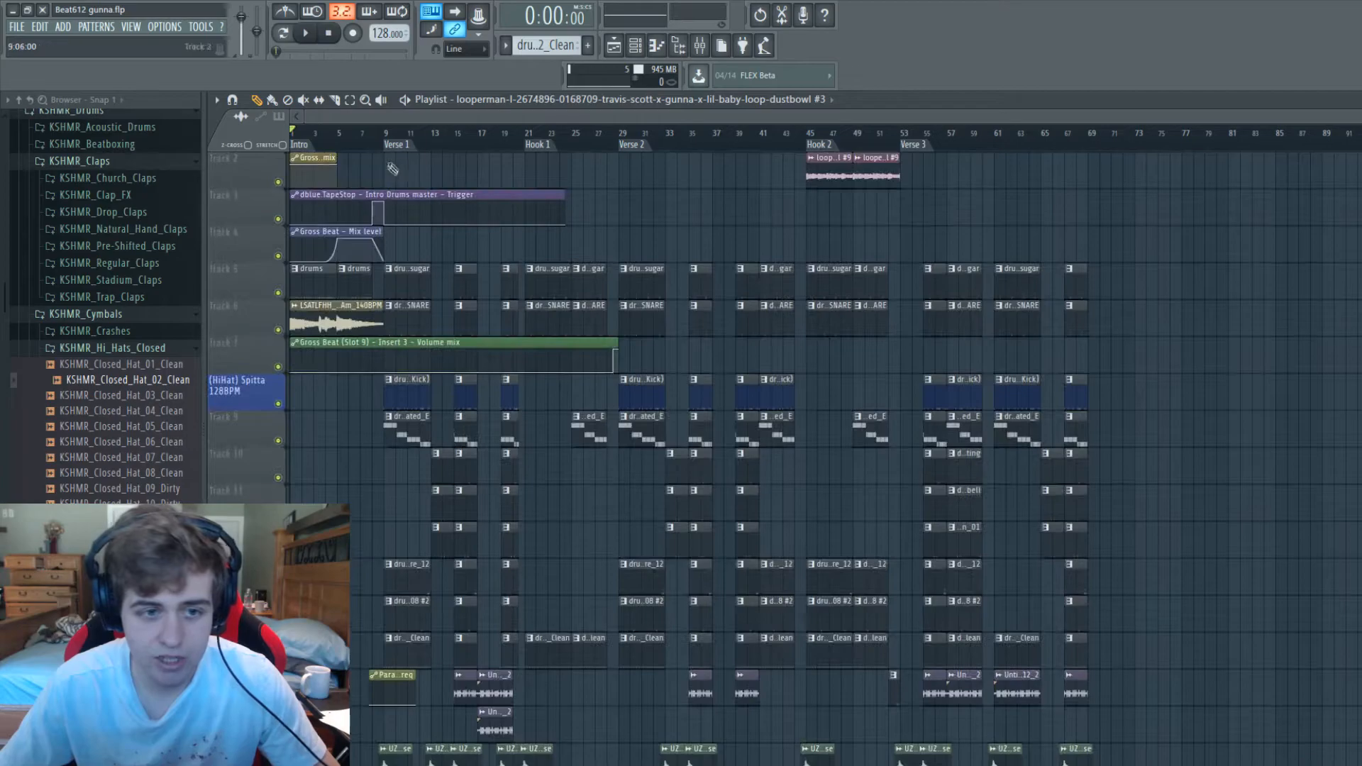
# Step: Solo Track 9 together with the (HiHat) Spitta 128BPM track and play the song from Verse 1
pyautogui.click(386, 133)
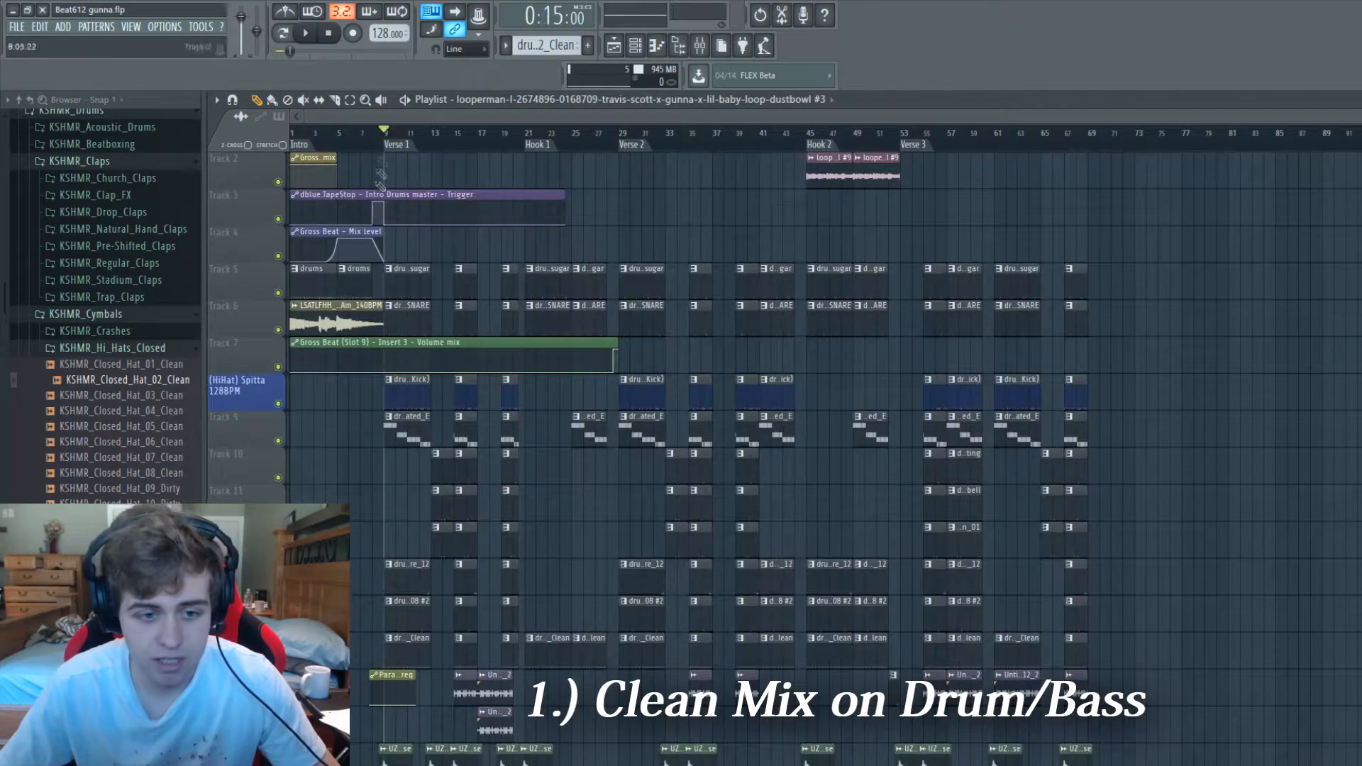
pyautogui.rightClick(279, 441)
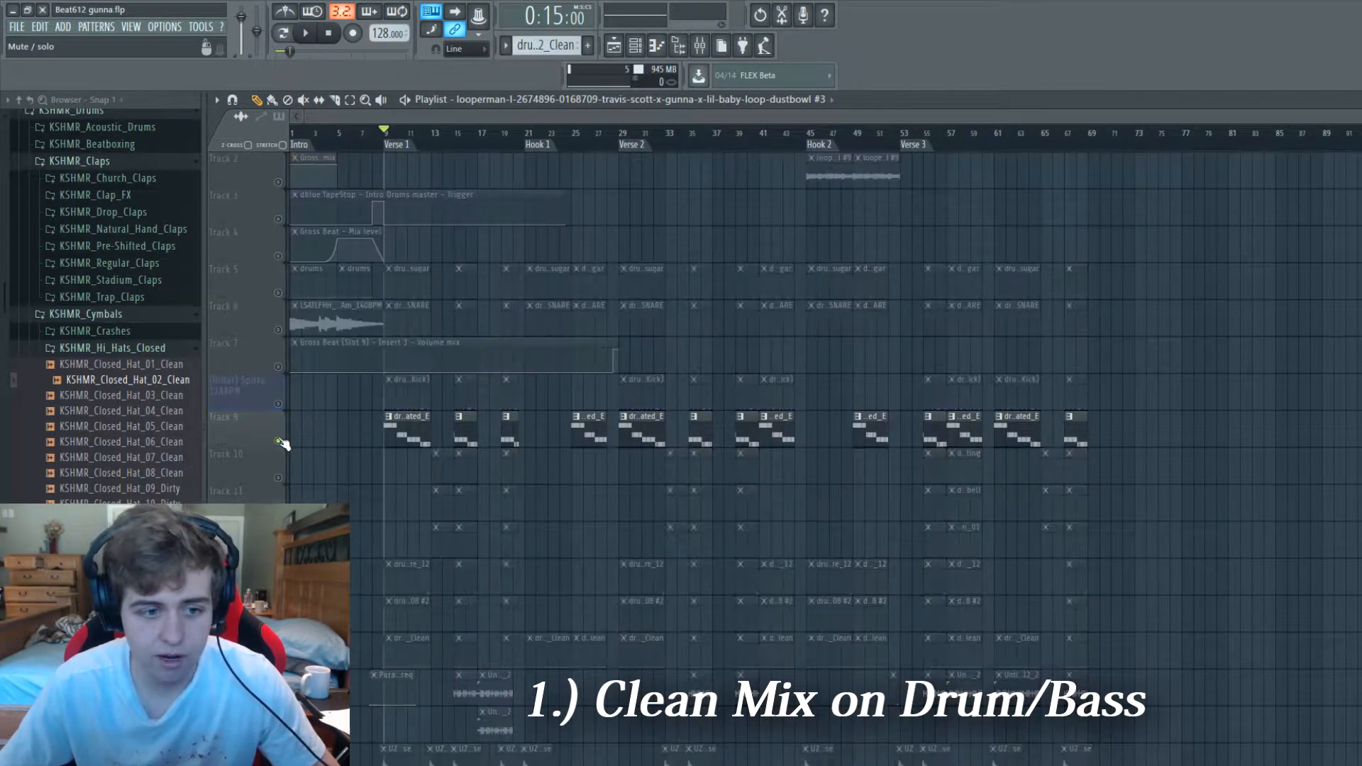
pyautogui.click(279, 404)
pyautogui.press('space')
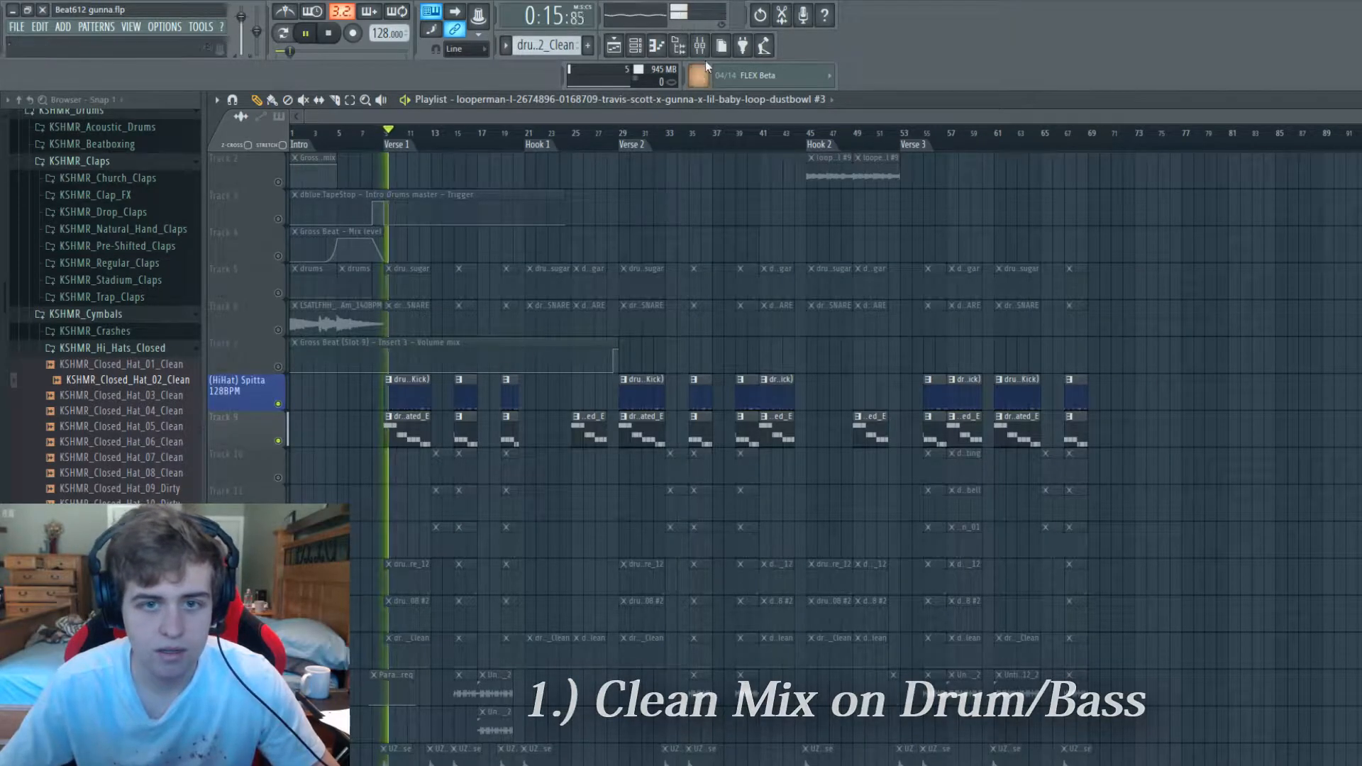
# Step: Show the mixer at full size and select insert 11 to view its effects chain, ending playback
pyautogui.press('F9')
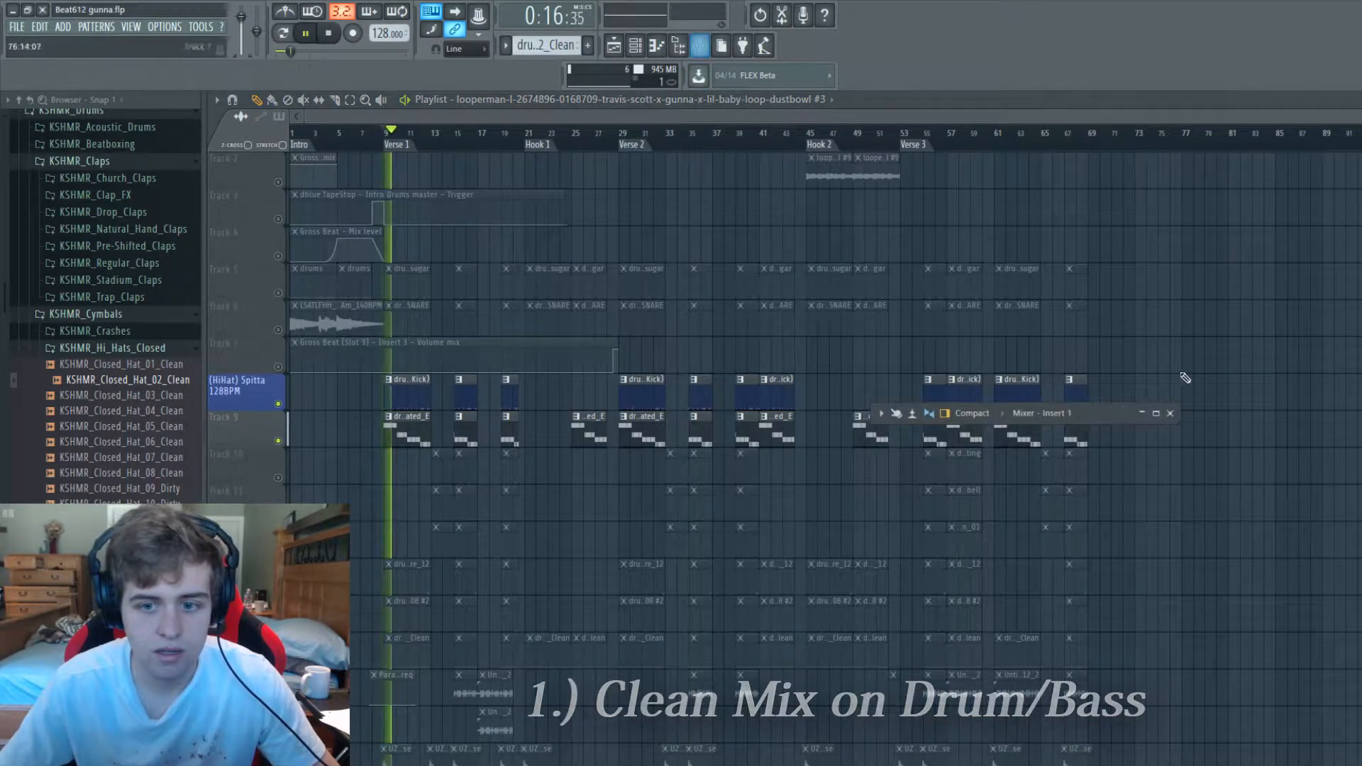
pyautogui.doubleClick(1081, 419)
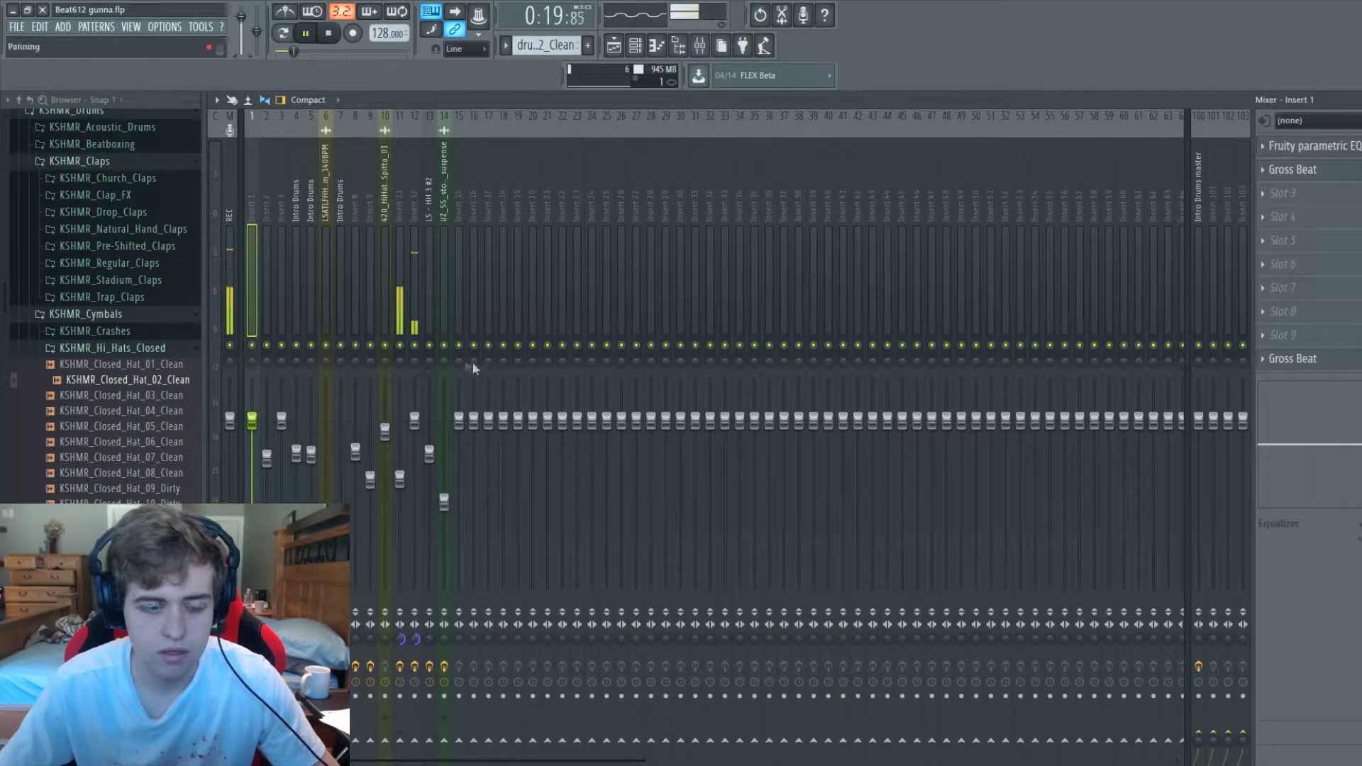
pyautogui.click(399, 325)
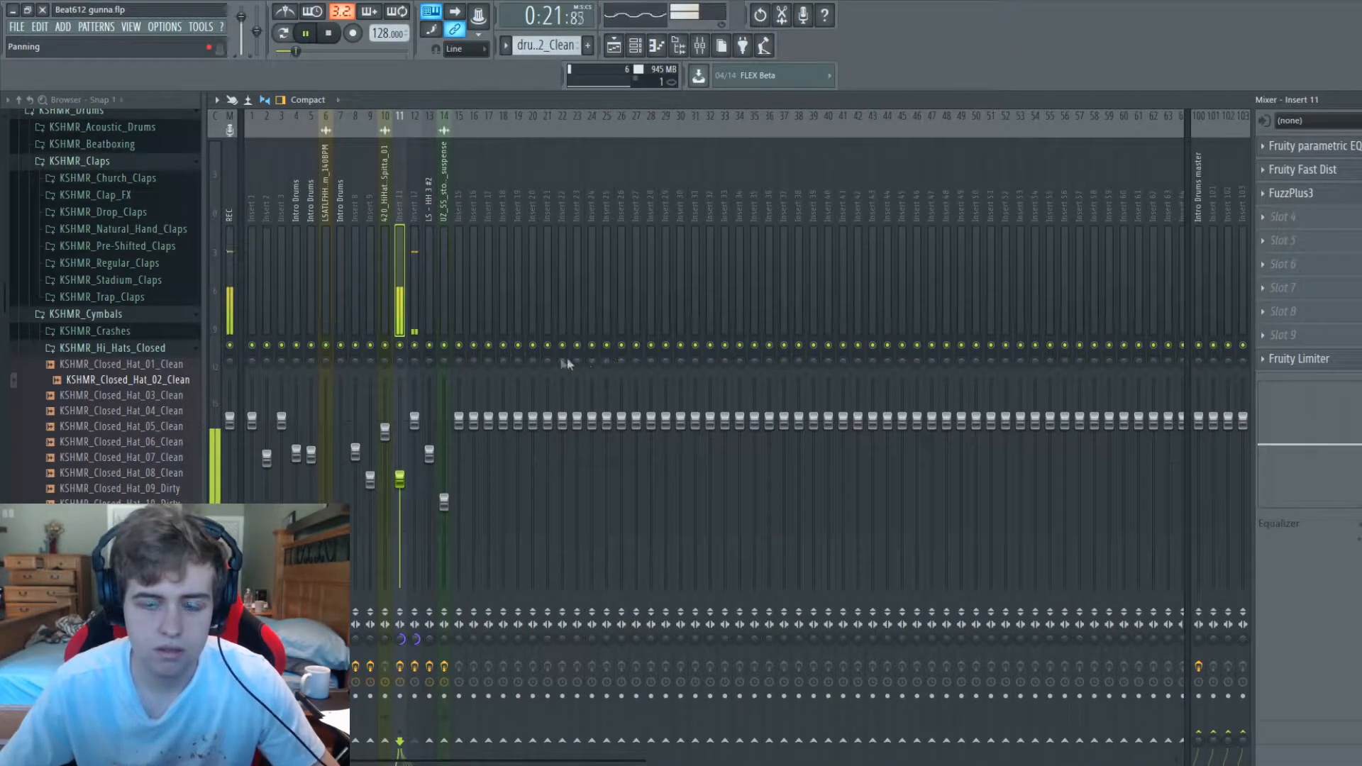
pyautogui.press('space')
# Step: Examine the Fruity parametric EQ 2 curve on mixer insert 11
pyautogui.click(408, 324)
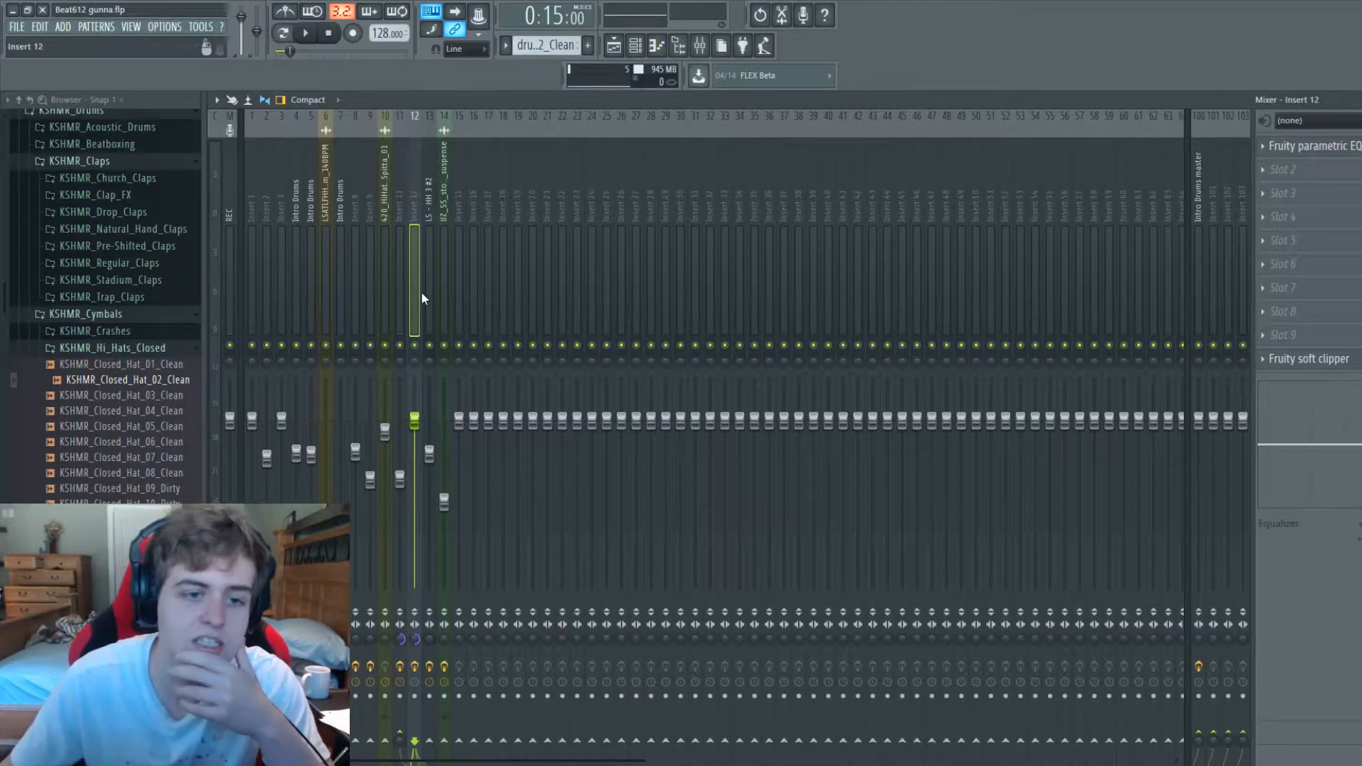
pyautogui.click(399, 303)
pyautogui.click(1302, 146)
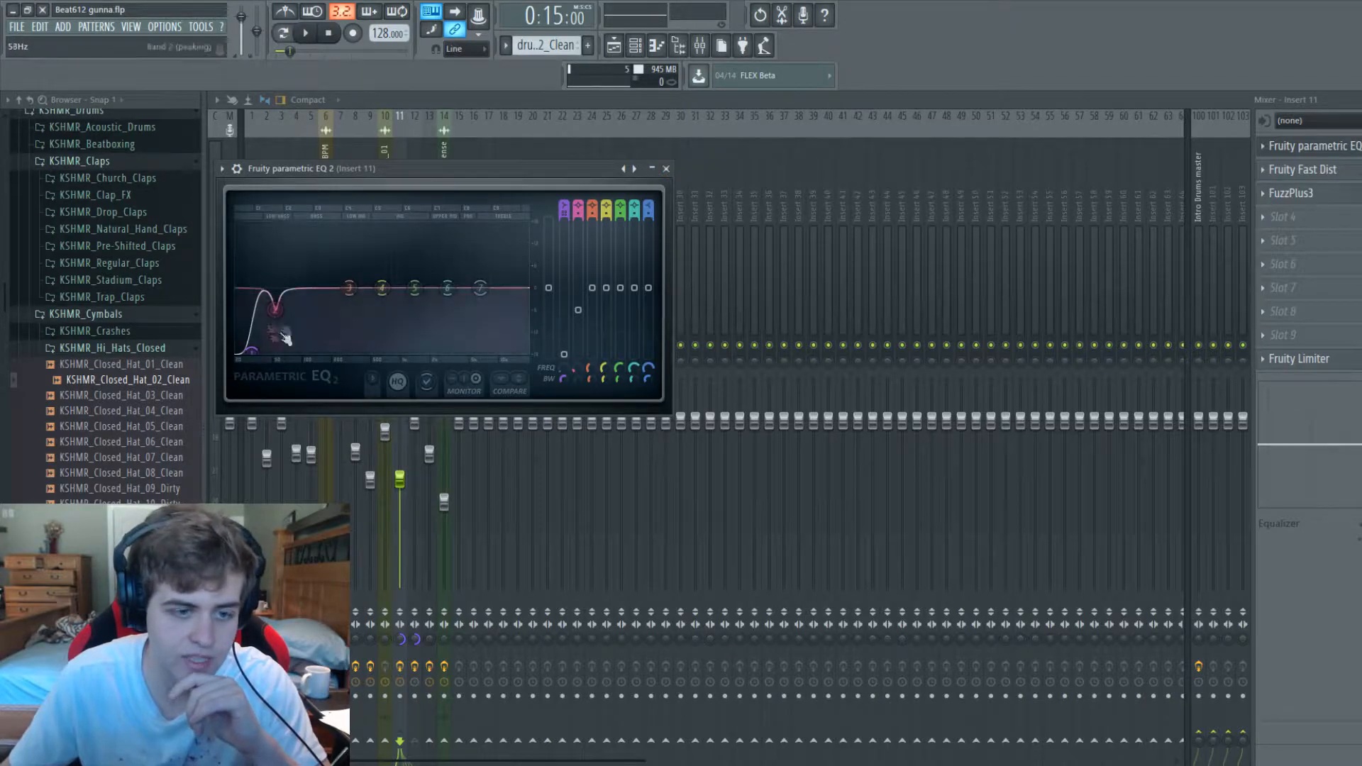
pyautogui.click(675, 173)
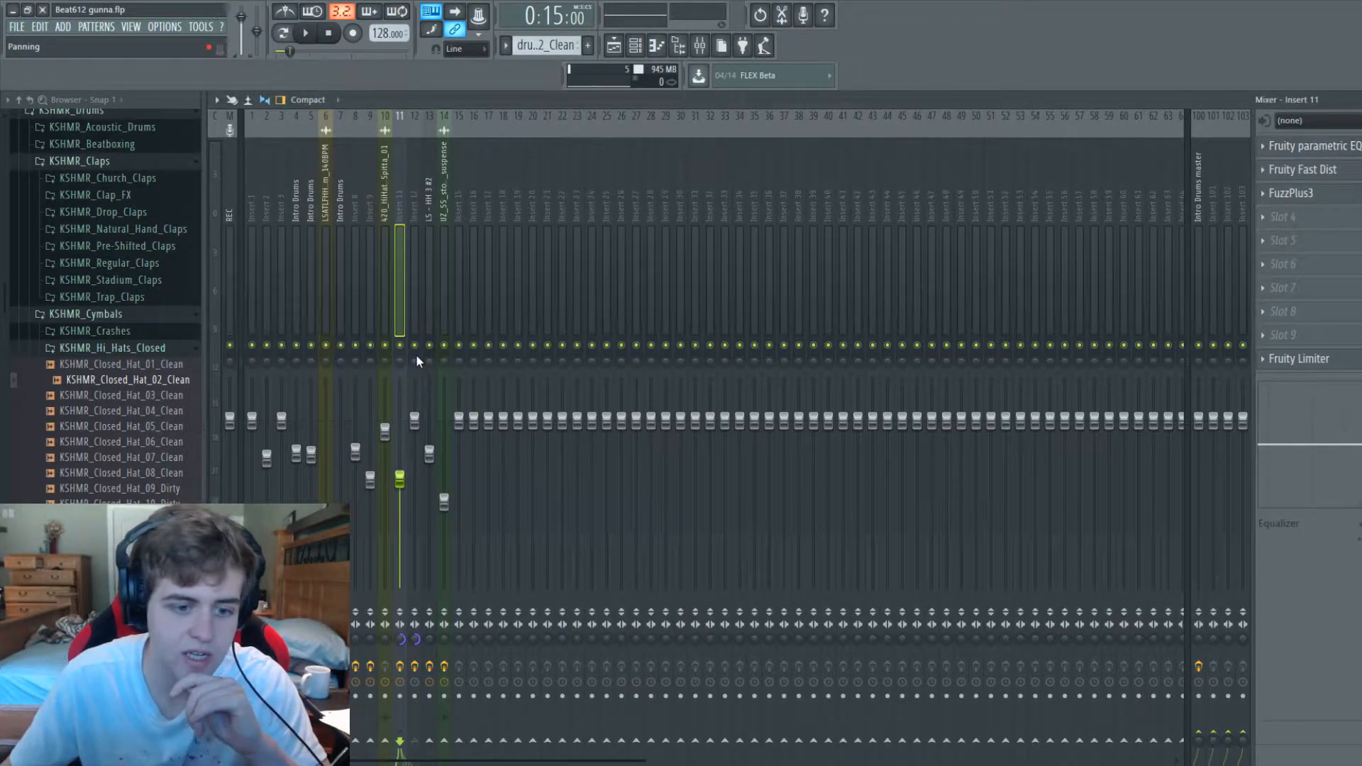
# Step: Examine the Fruity parametric EQ 2 curve and the Fruity soft clipper settings on mixer insert 12
pyautogui.click(415, 312)
pyautogui.click(1306, 146)
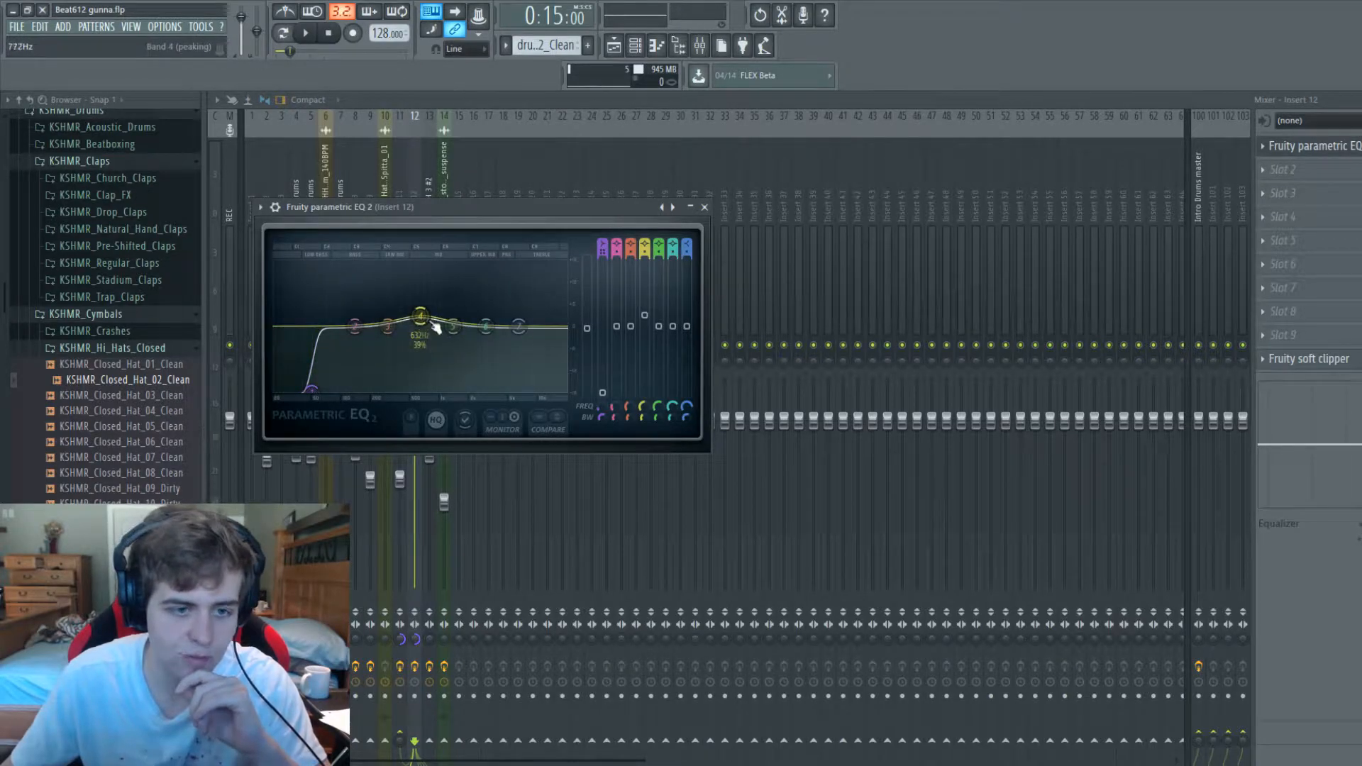
pyautogui.click(704, 207)
pyautogui.click(1338, 367)
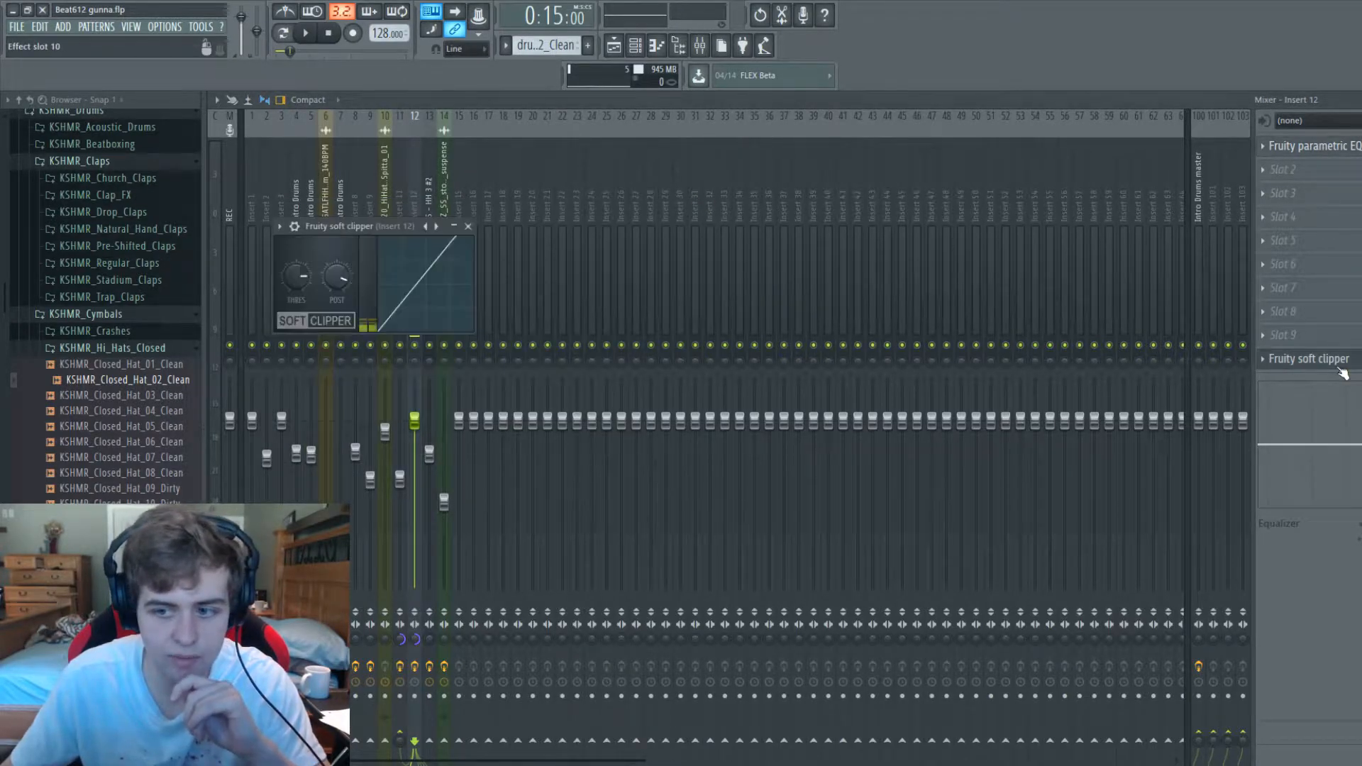
pyautogui.click(469, 227)
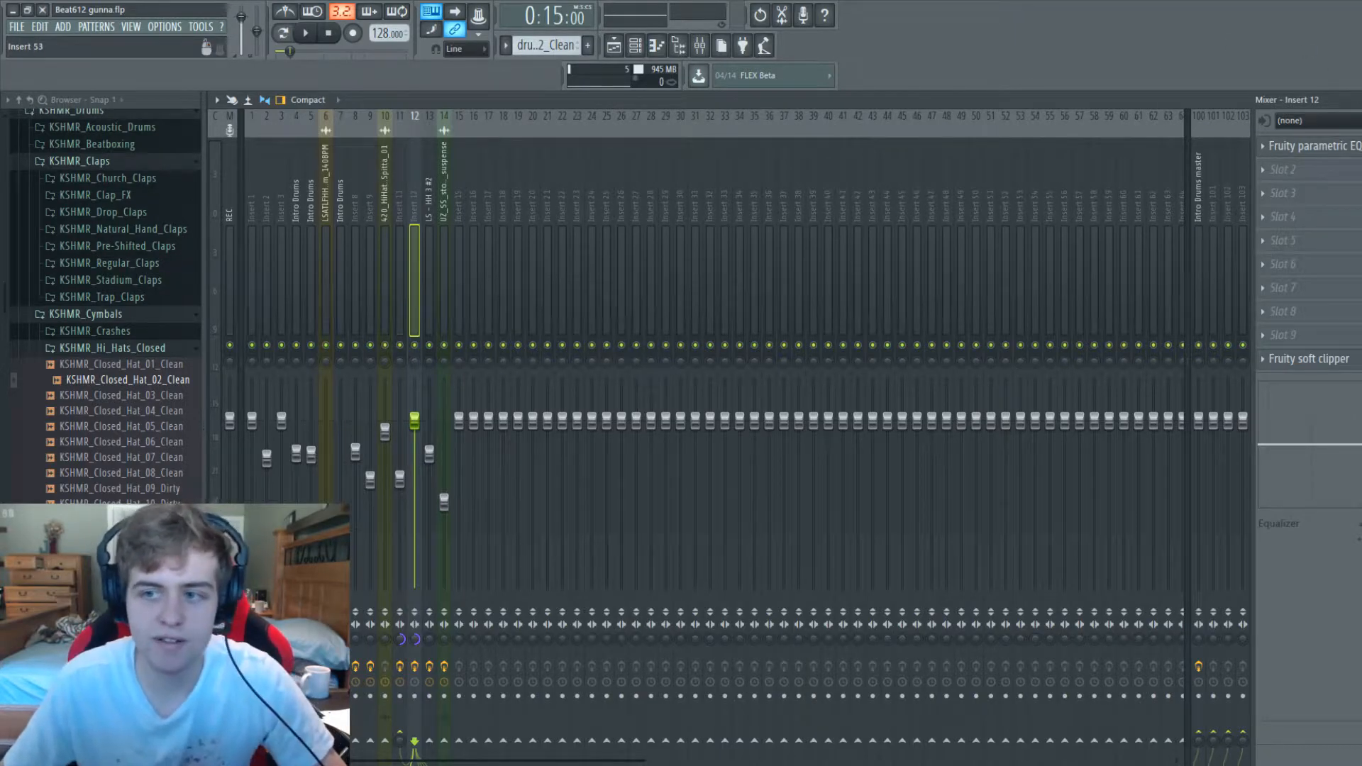
# Step: Rename mixer insert 12 as Kick
pyautogui.click(389, 288)
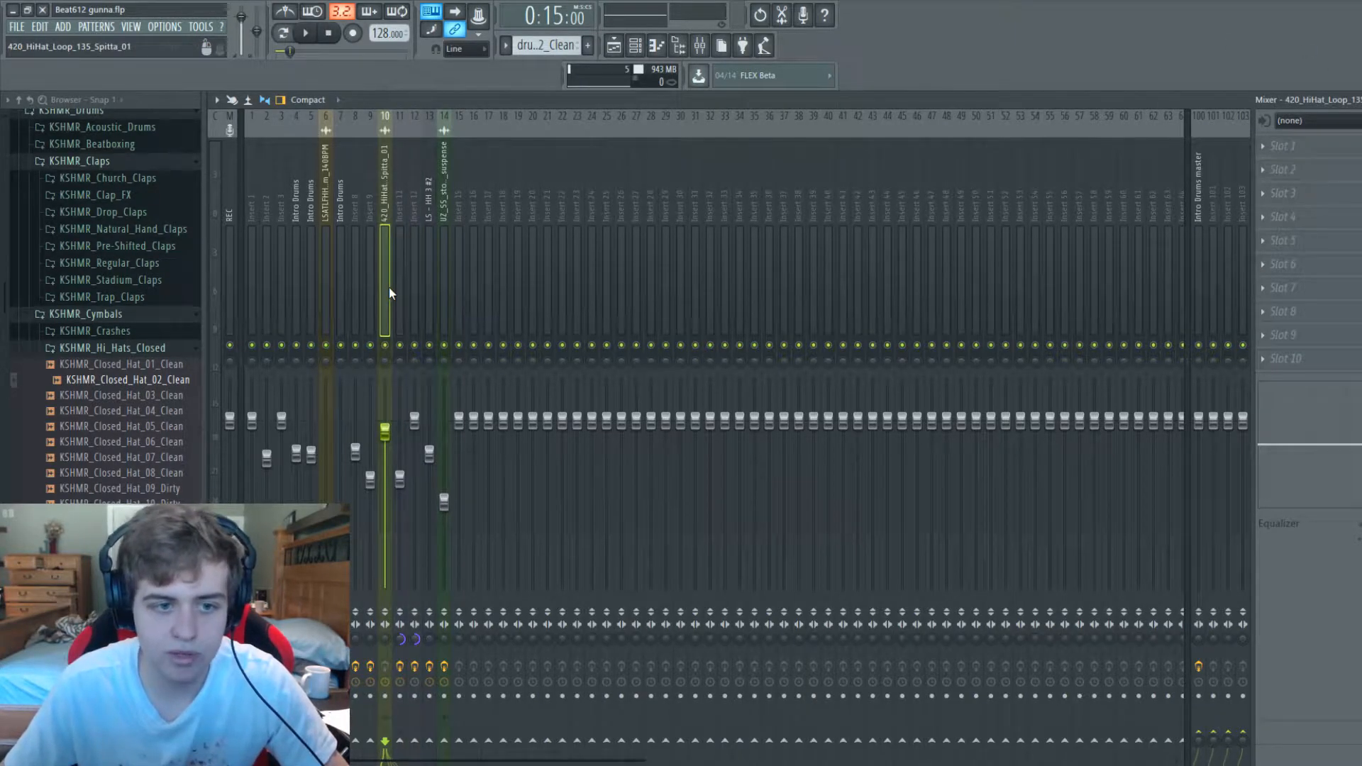
pyautogui.click(397, 295)
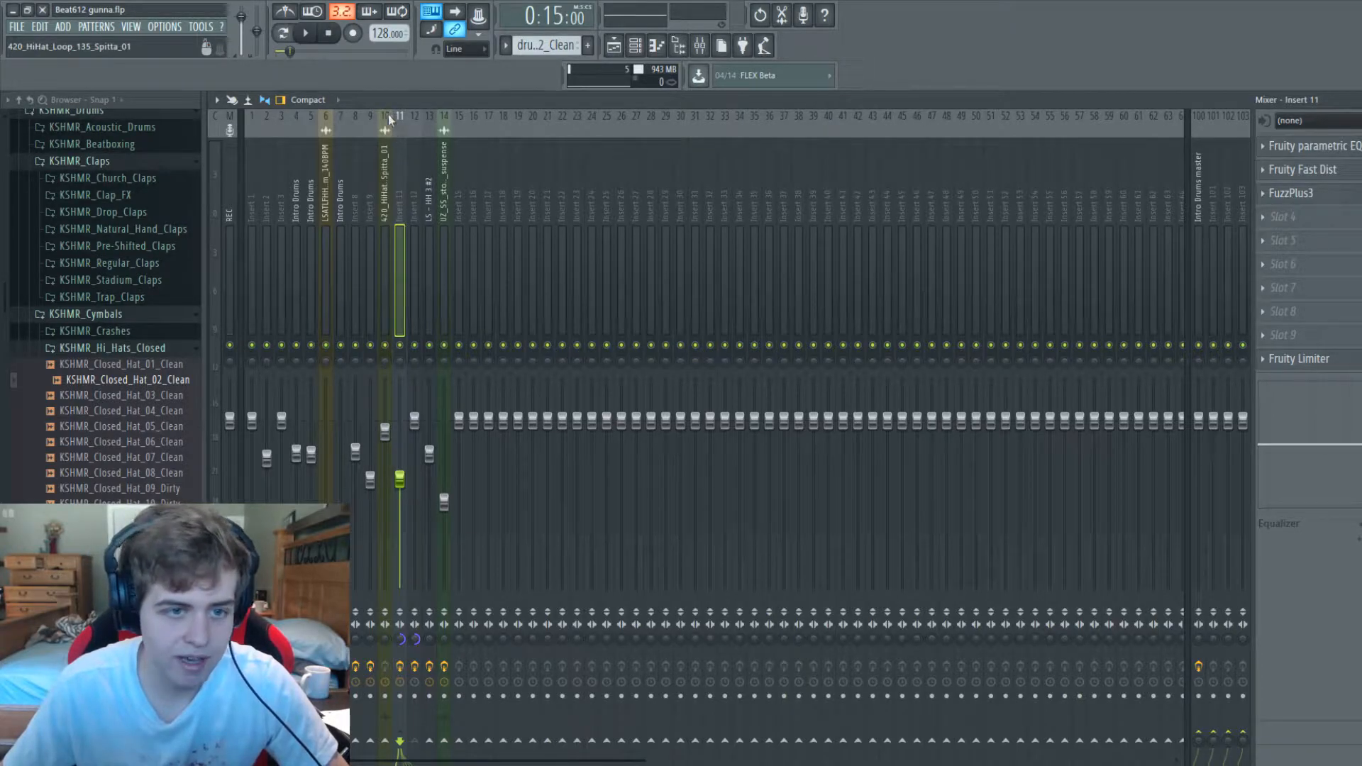
pyautogui.click(410, 176)
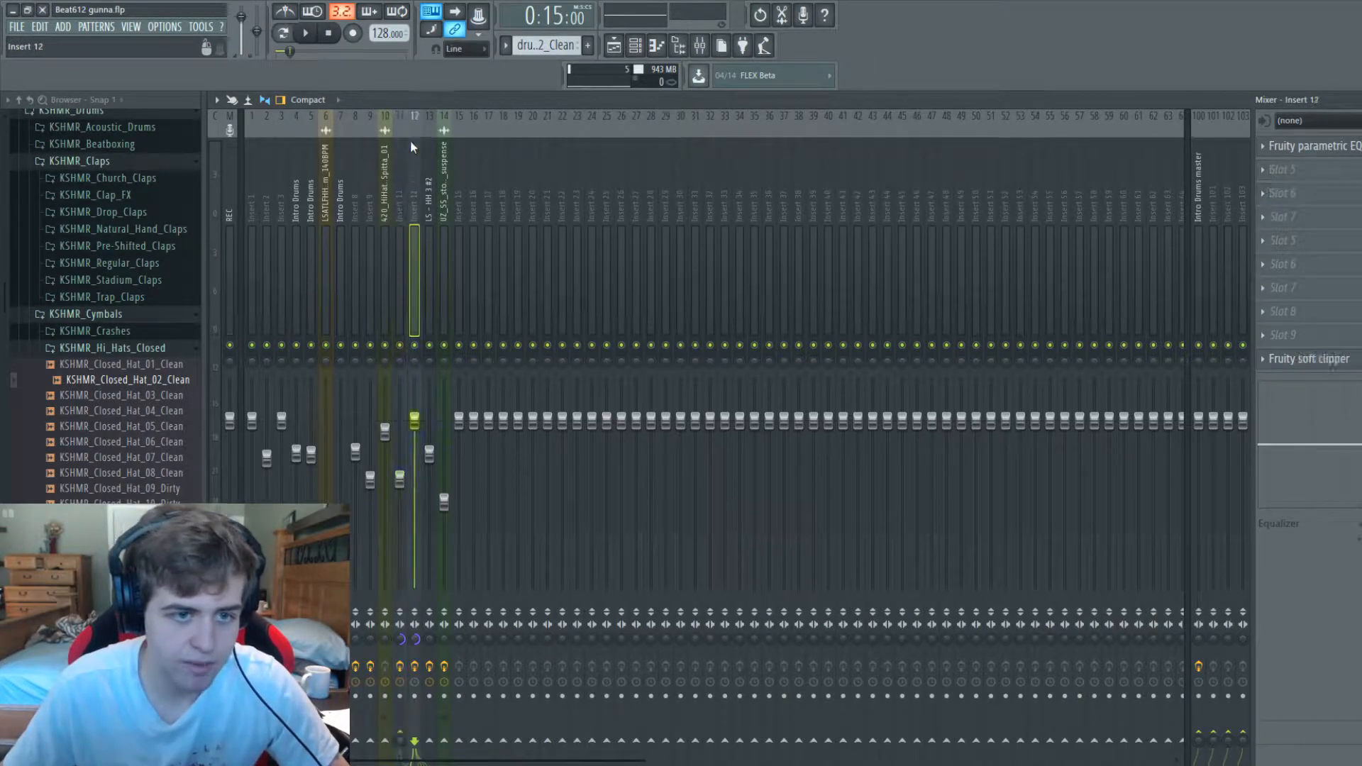
pyautogui.rightClick(411, 185)
pyautogui.click(463, 130)
pyautogui.write('K')
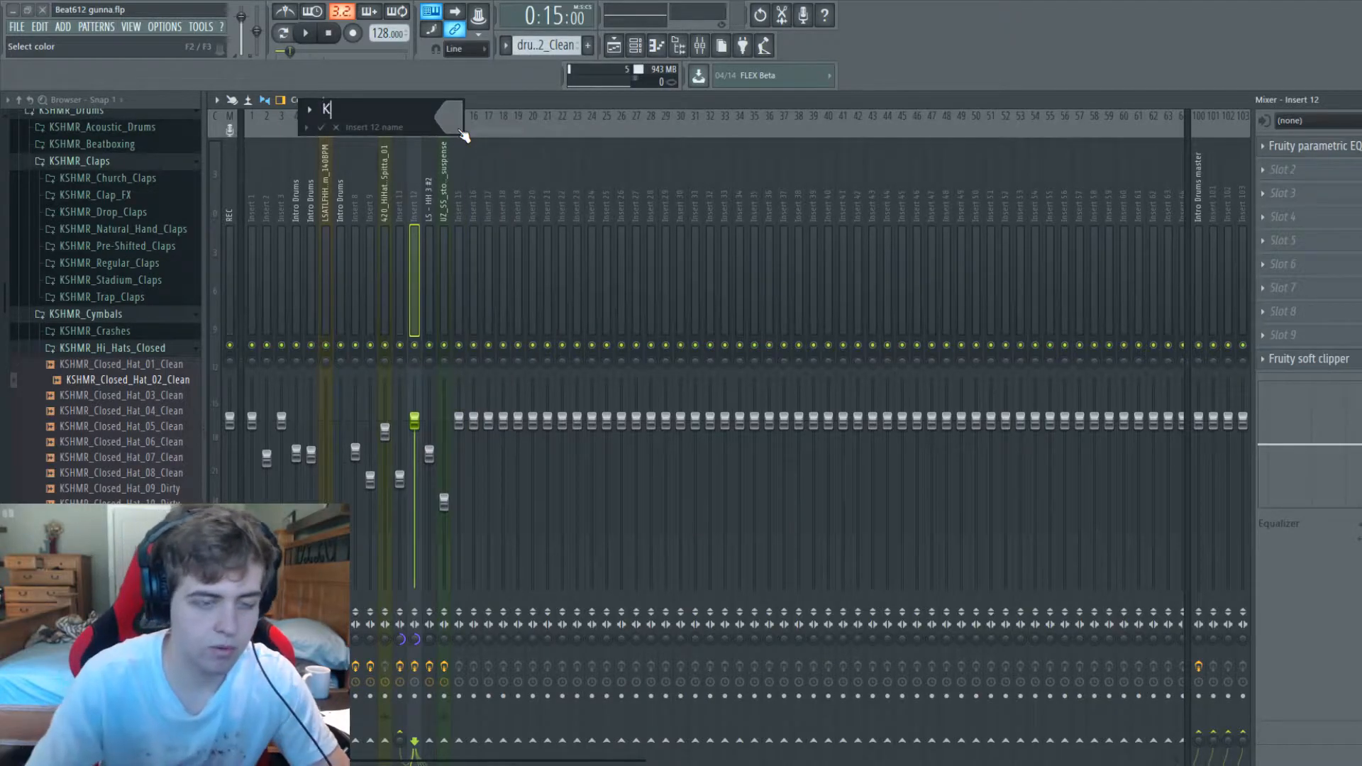
pyautogui.press('Escape')
# Step: Rename mixer insert 11 as 808 and give it a blue colour
pyautogui.rightClick(403, 192)
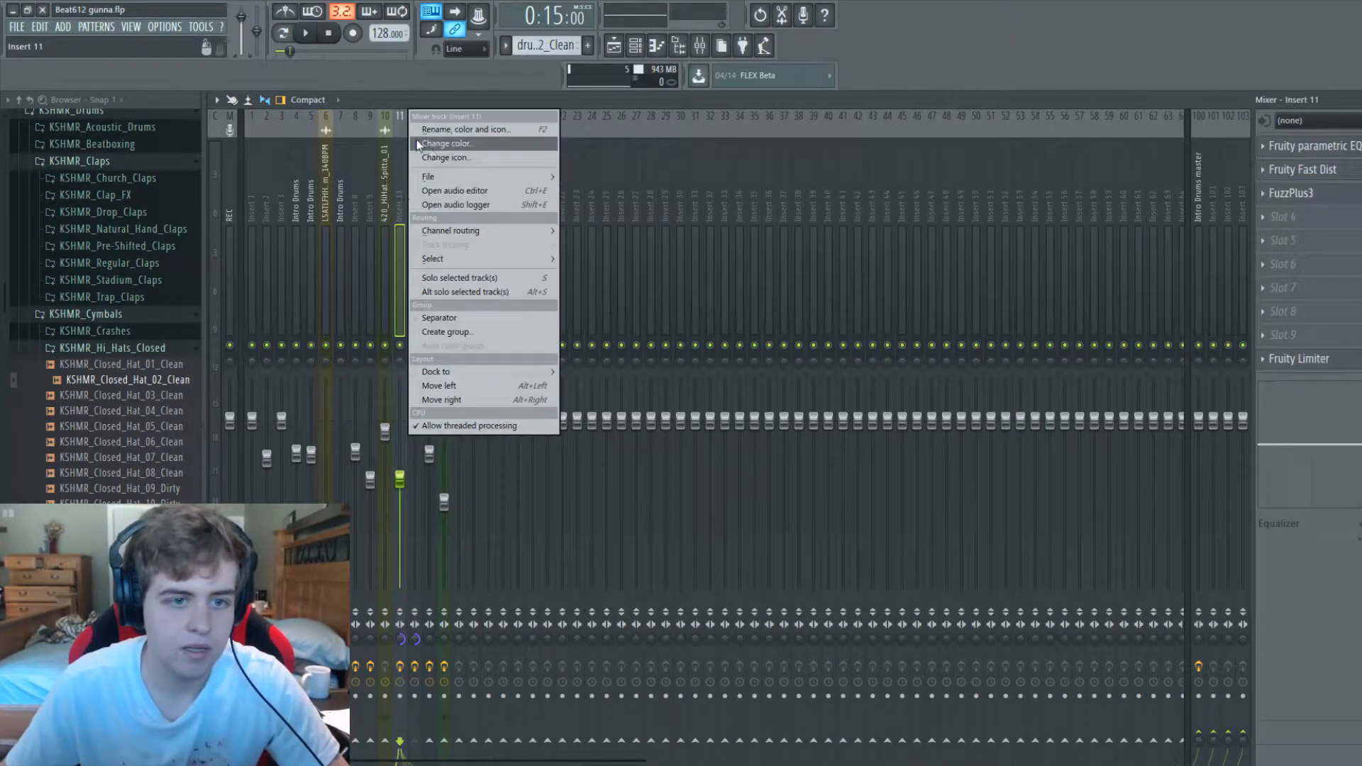
pyautogui.click(440, 129)
pyautogui.write('808')
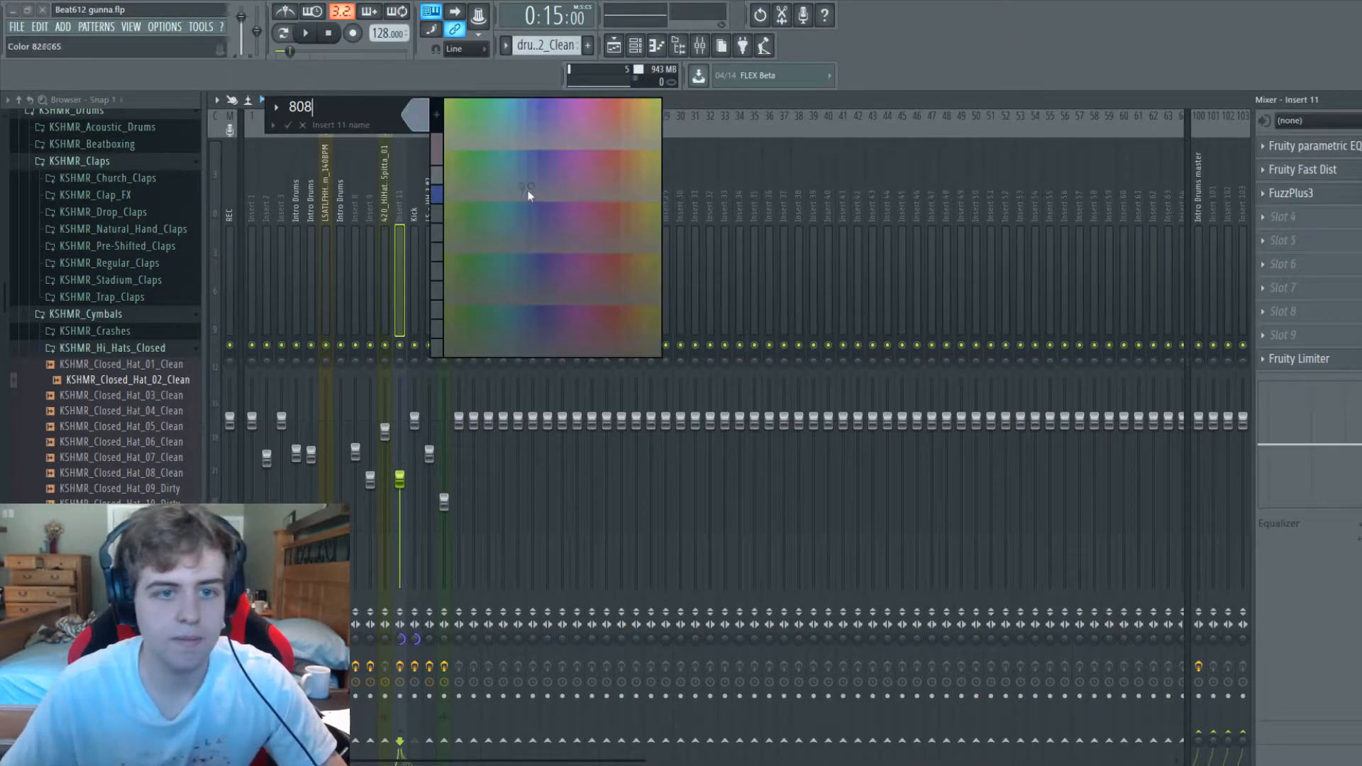
pyautogui.click(530, 175)
# Step: Give the Kick mixer track a green colour
pyautogui.rightClick(415, 202)
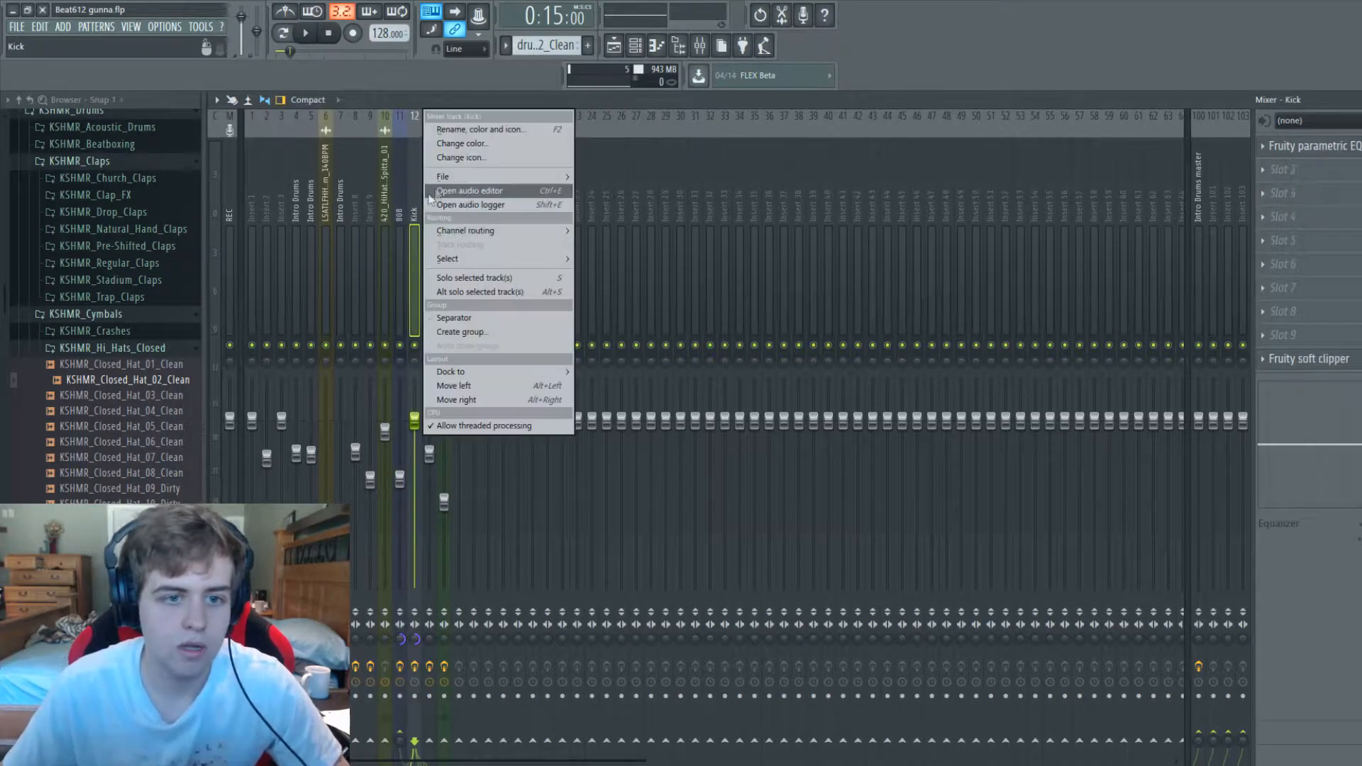
pyautogui.click(479, 130)
pyautogui.click(548, 129)
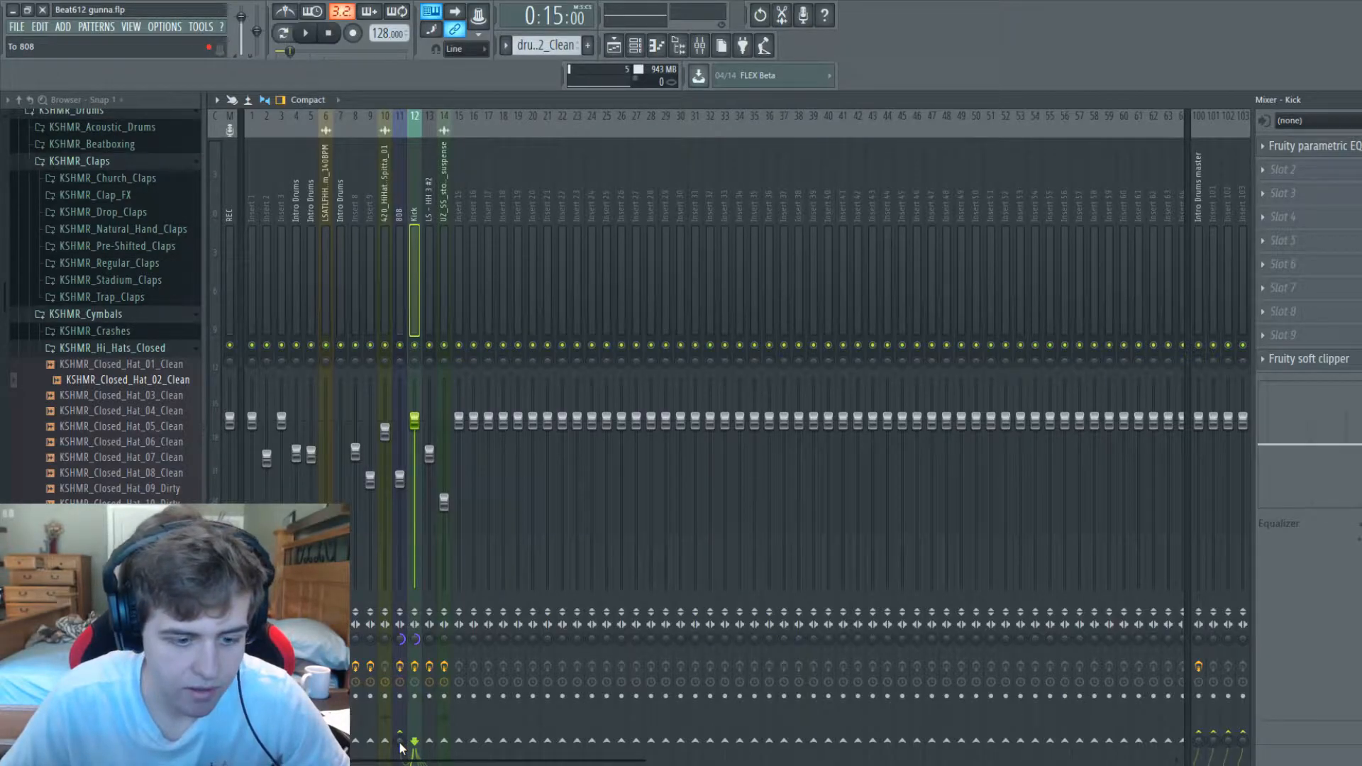
# Step: Check the sidechain options for sending the Kick track to the LS - HH 3 #2 track
pyautogui.rightClick(430, 743)
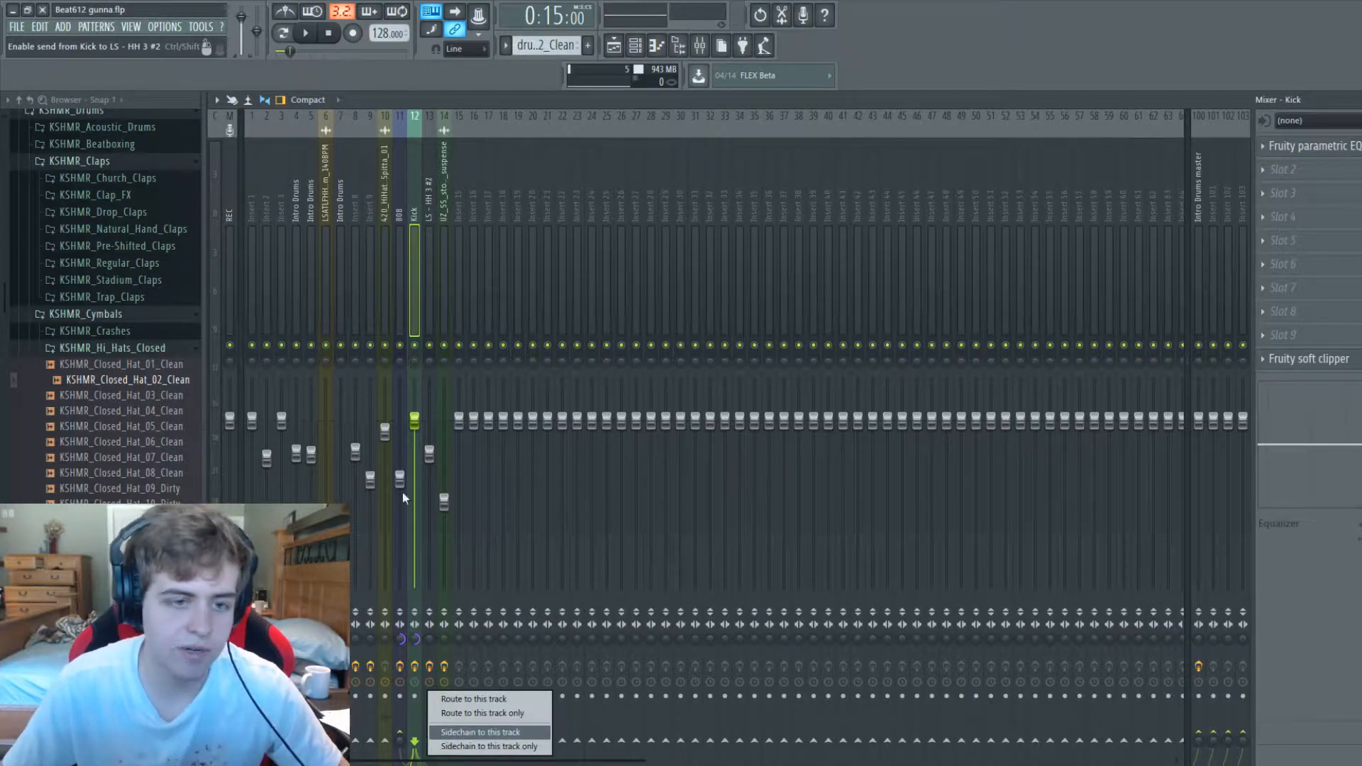
pyautogui.click(400, 297)
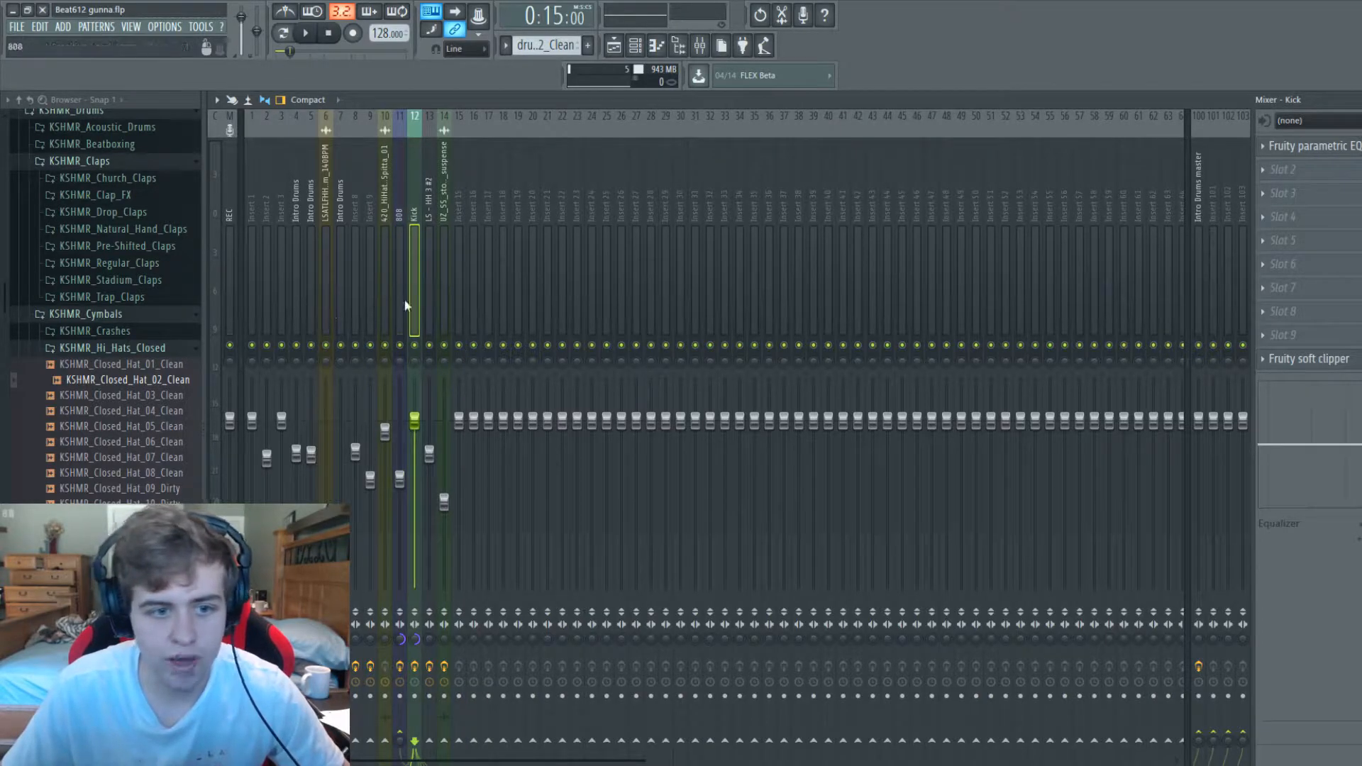
# Step: Open the Fruity Limiter on the 808 track and lower its compressor threshold while the kick and 808 play
pyautogui.click(398, 297)
pyautogui.press('space')
pyautogui.click(1300, 358)
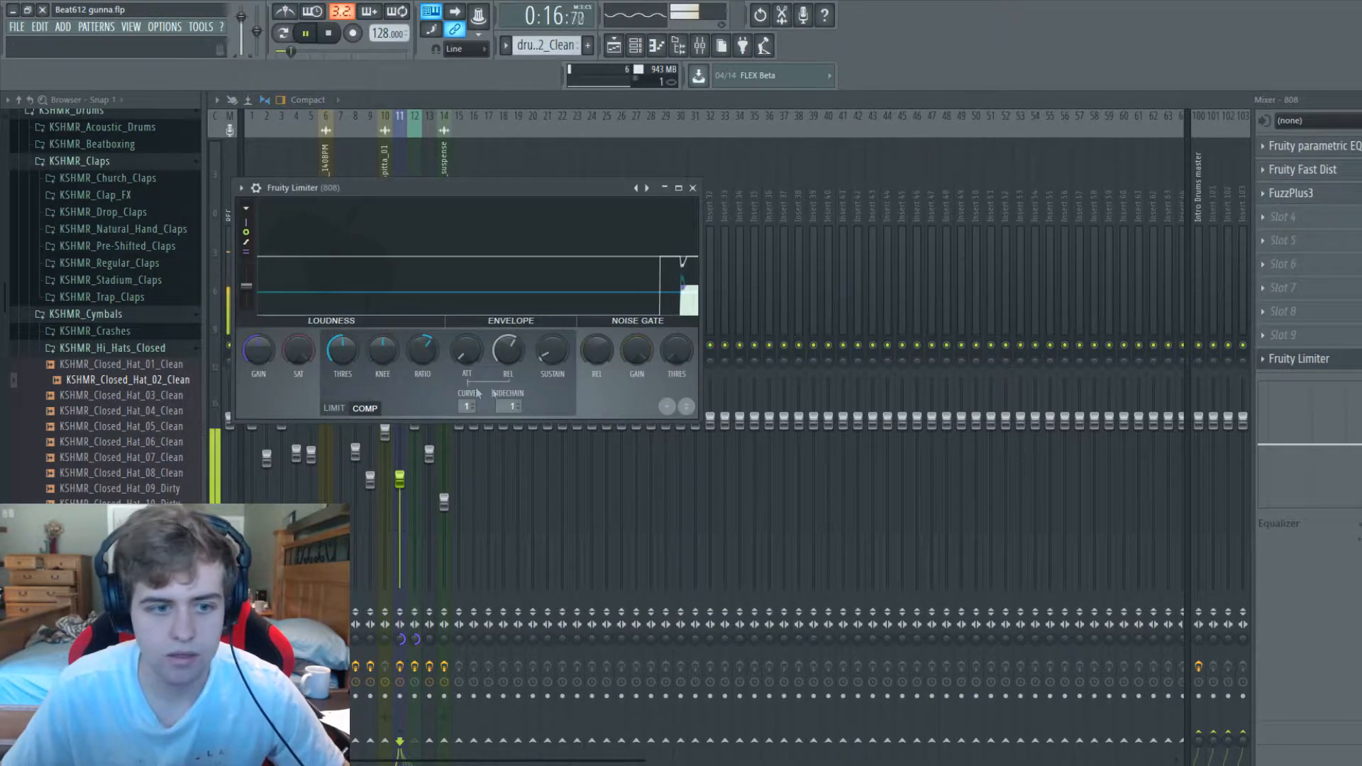
pyautogui.moveTo(343, 352); pyautogui.dragTo(345, 351)
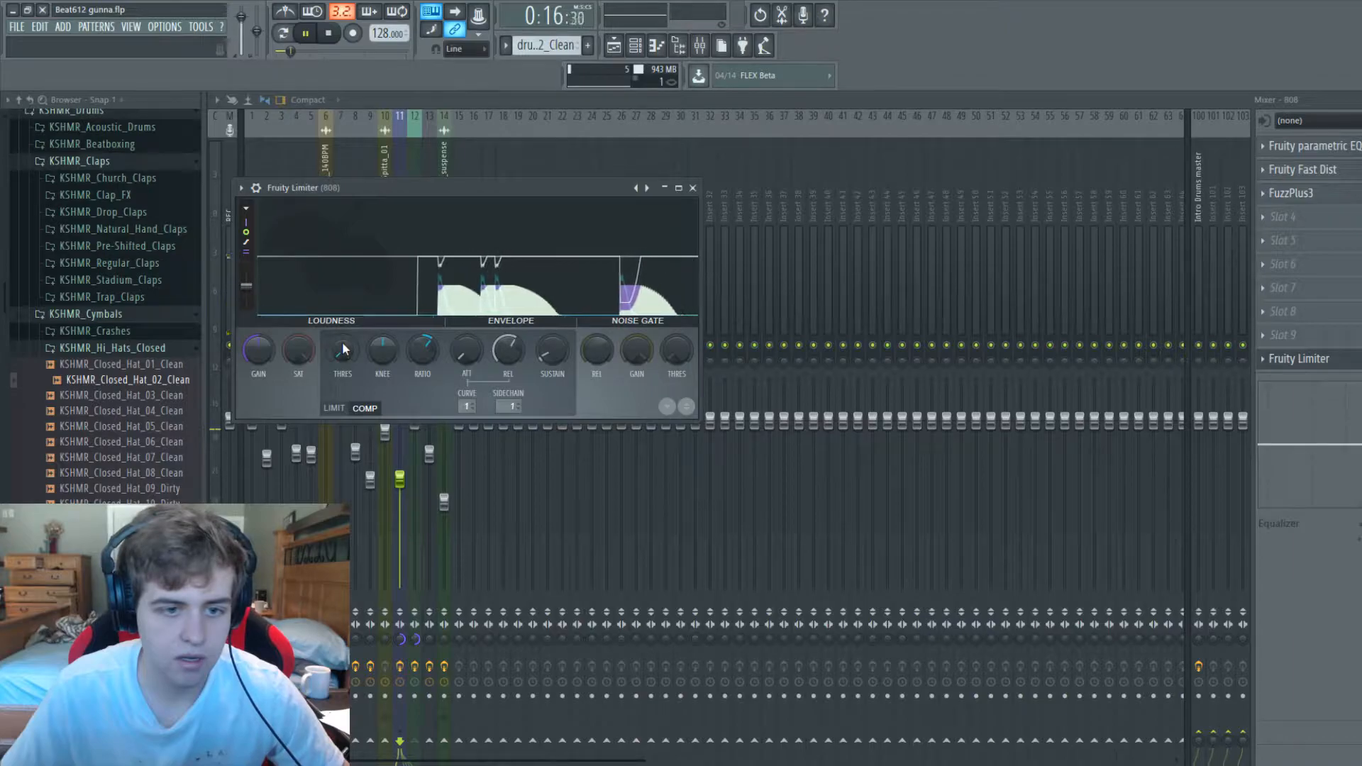
pyautogui.press('space')
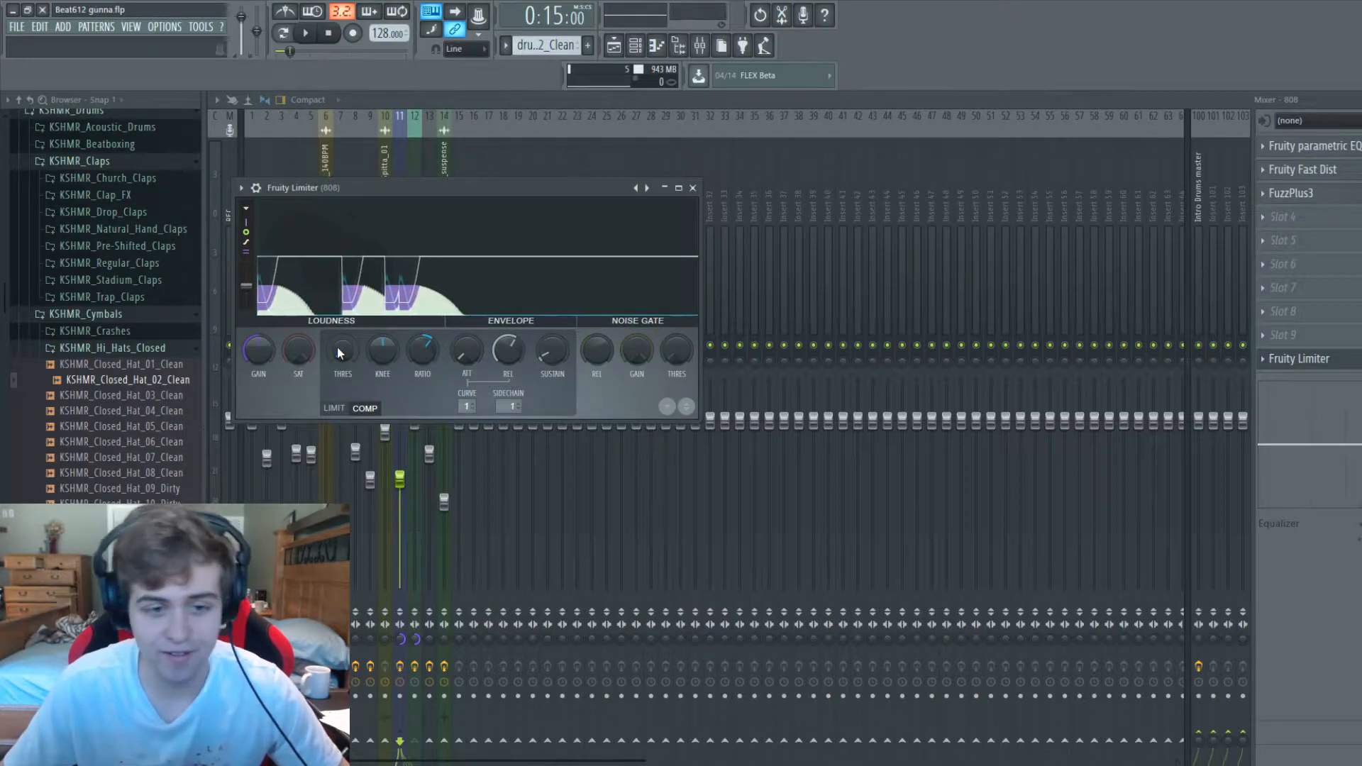
# Step: Raise the 808 limiter's compressor threshold to about -12.6 dB during playback and close the plugin
pyautogui.press('space')
pyautogui.moveTo(339, 353); pyautogui.dragTo(339, 364)
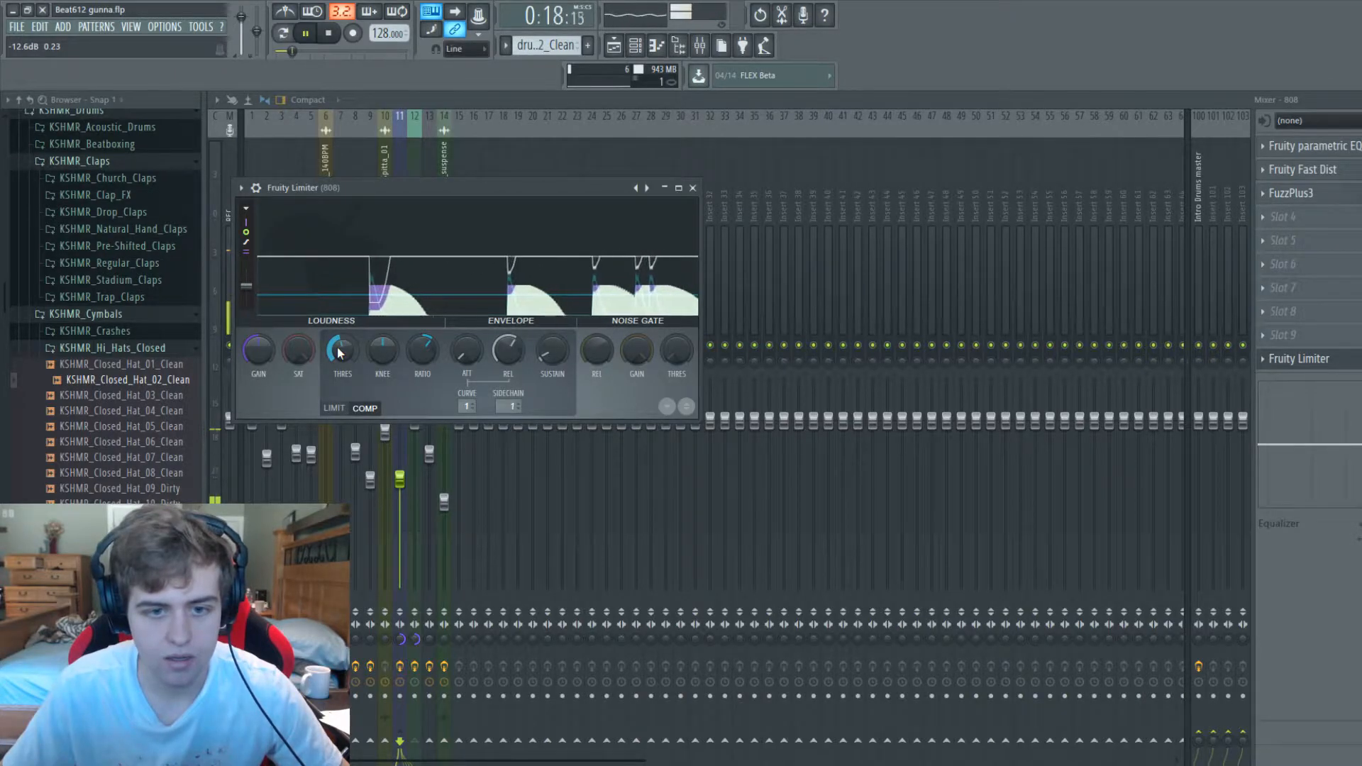
pyautogui.press('space')
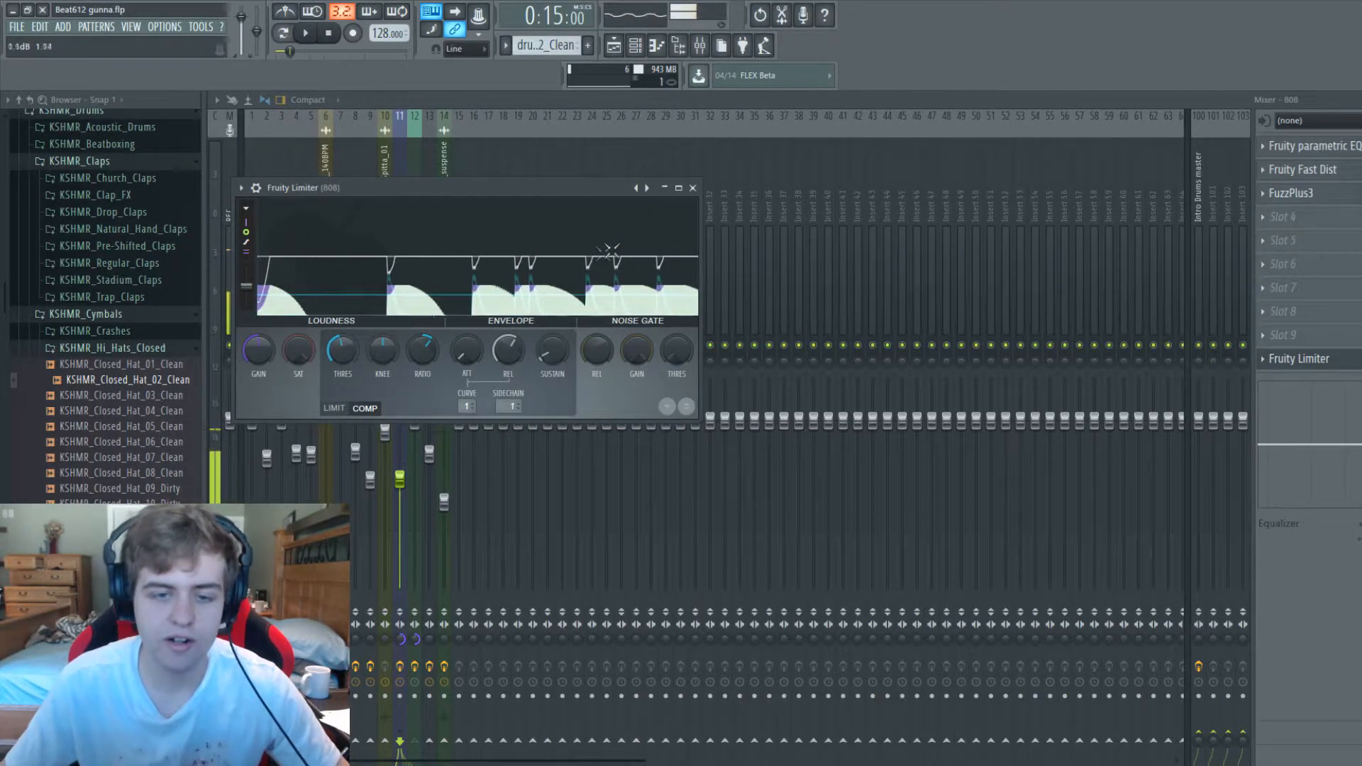
pyautogui.click(693, 188)
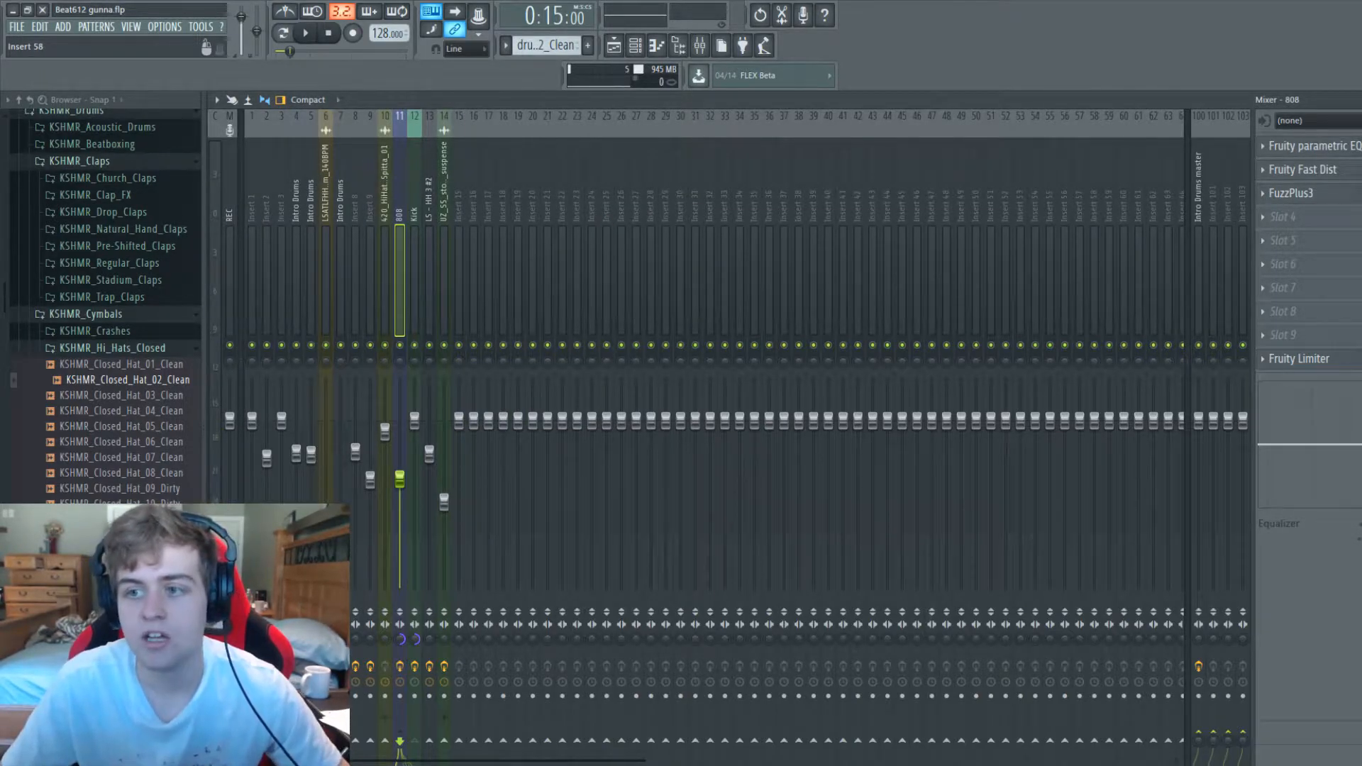
# Step: Bring back the full-size mixer from the playlist and open FuzzPlus3 on the 808 track to examine its distortion settings
pyautogui.click(1359, 100)
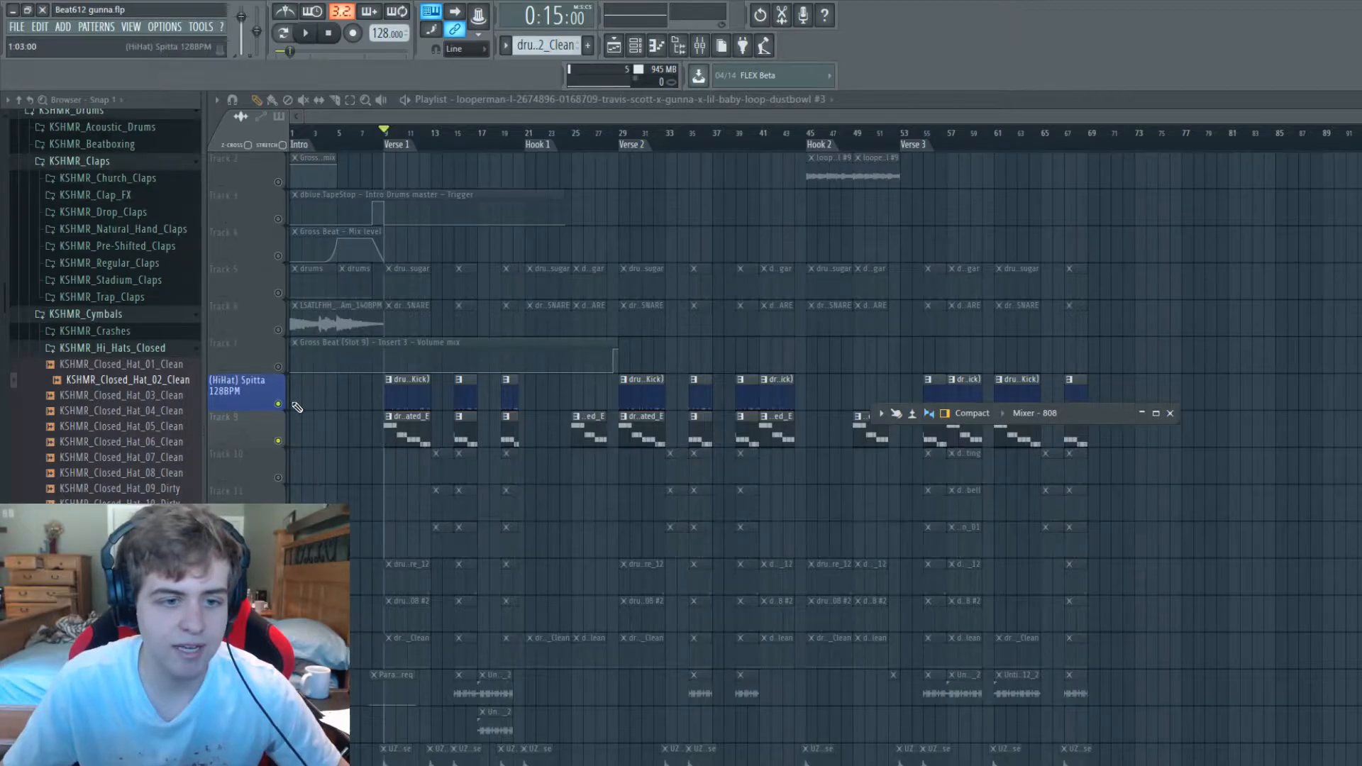
pyautogui.scroll(-1, 290, 405)
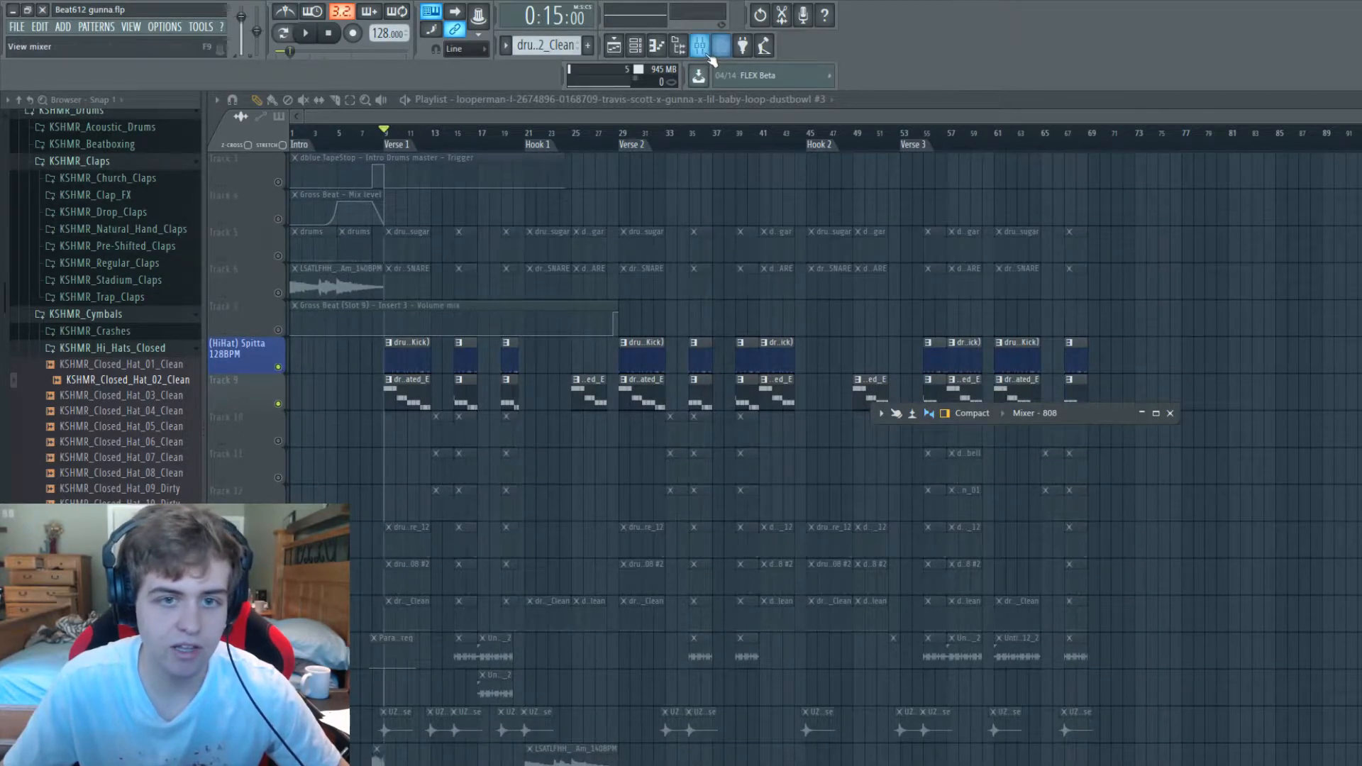
pyautogui.doubleClick(1100, 412)
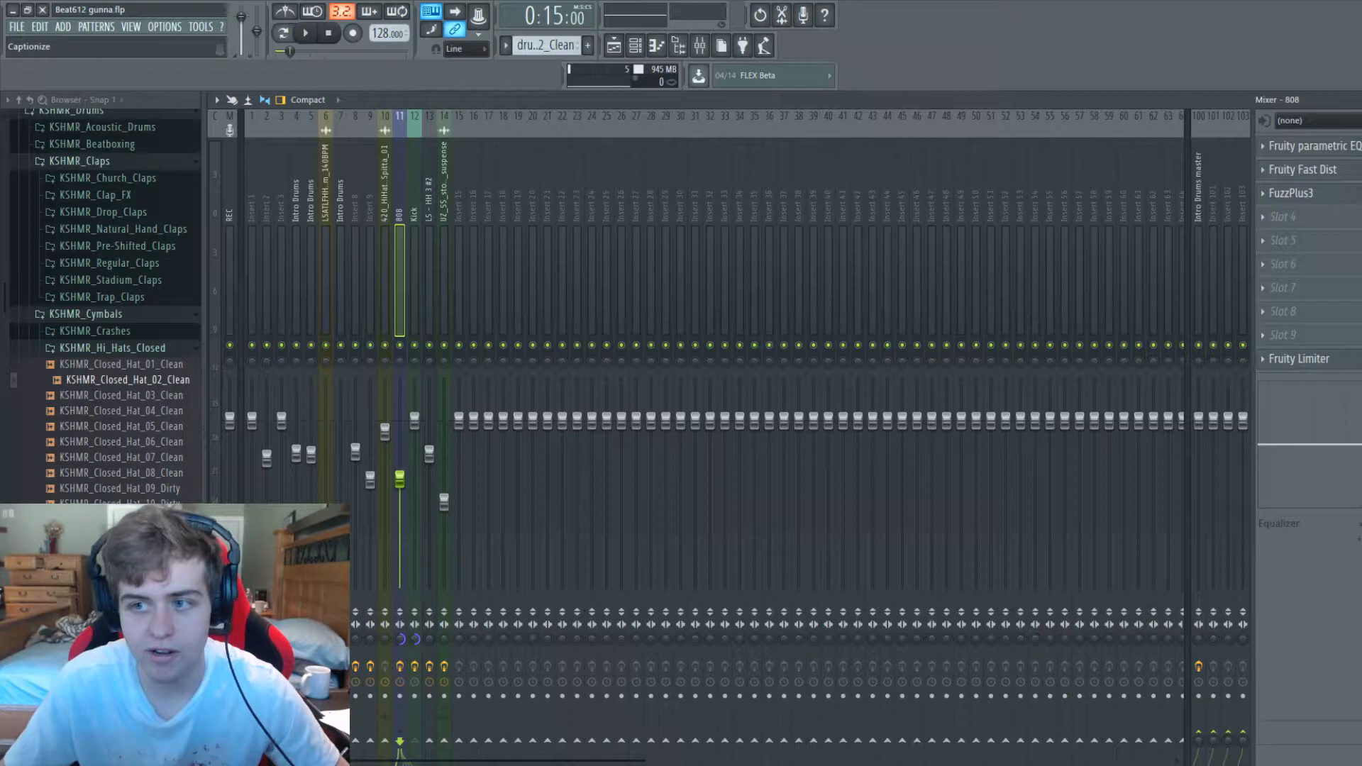
pyautogui.click(1323, 197)
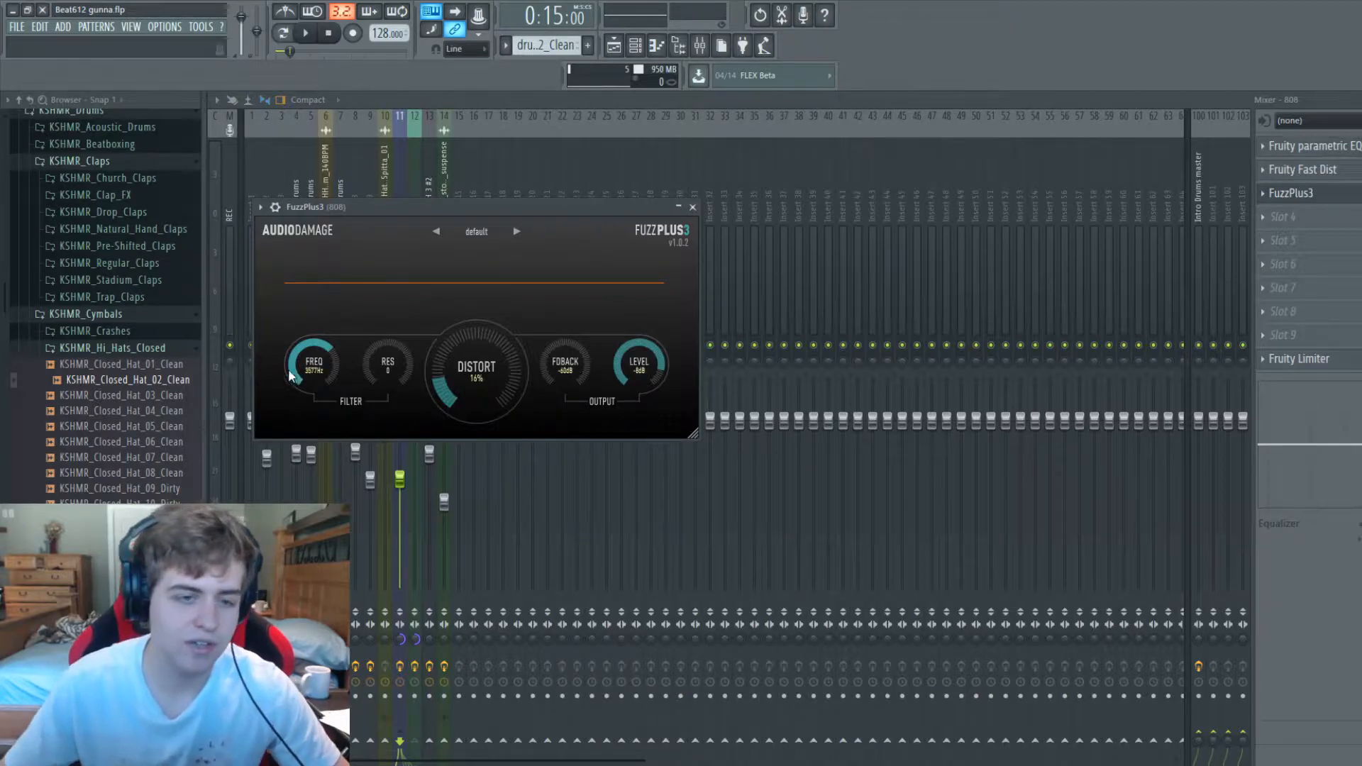
# Step: Move the FuzzPlus3 window aside, play the kick and 808 with it closed, and recheck its distortion settings
pyautogui.moveTo(342, 206); pyautogui.dragTo(615, 189)
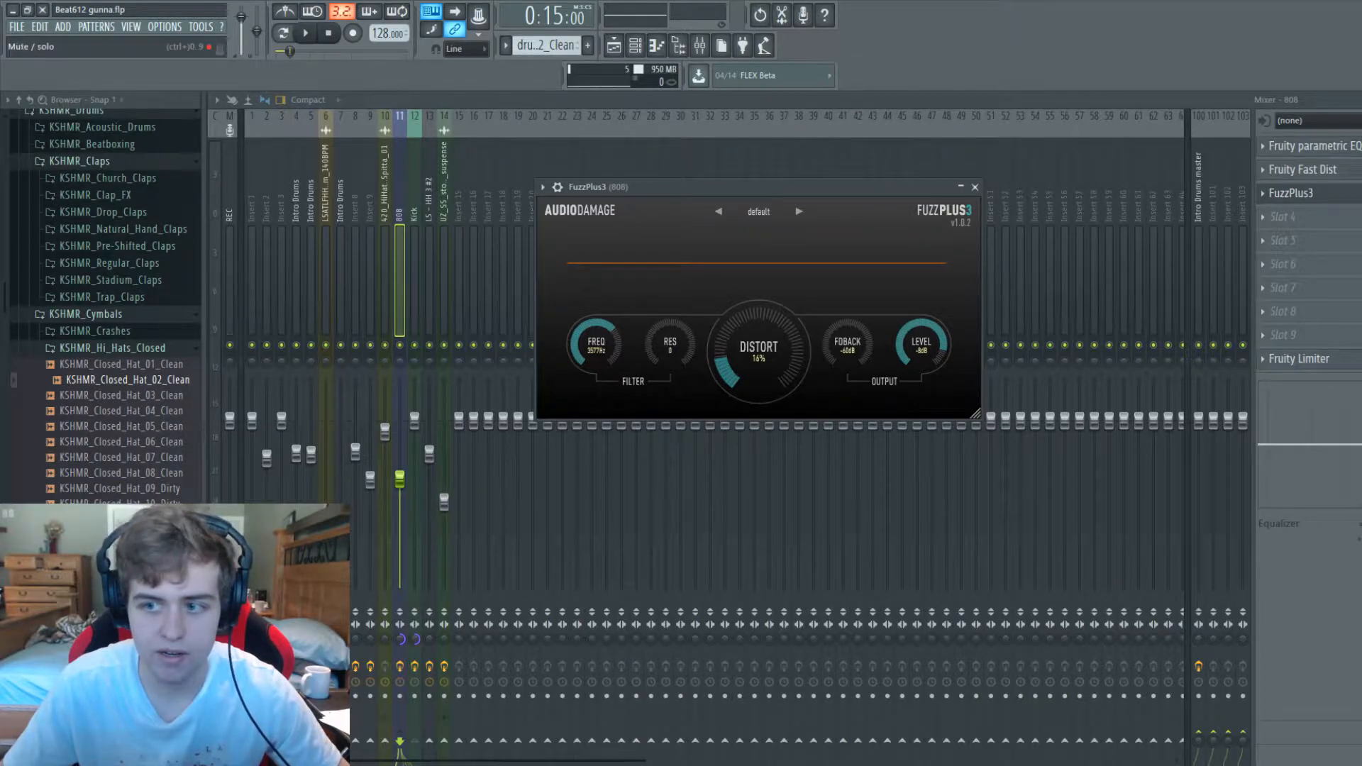
pyautogui.press('Escape')
pyautogui.press('space')
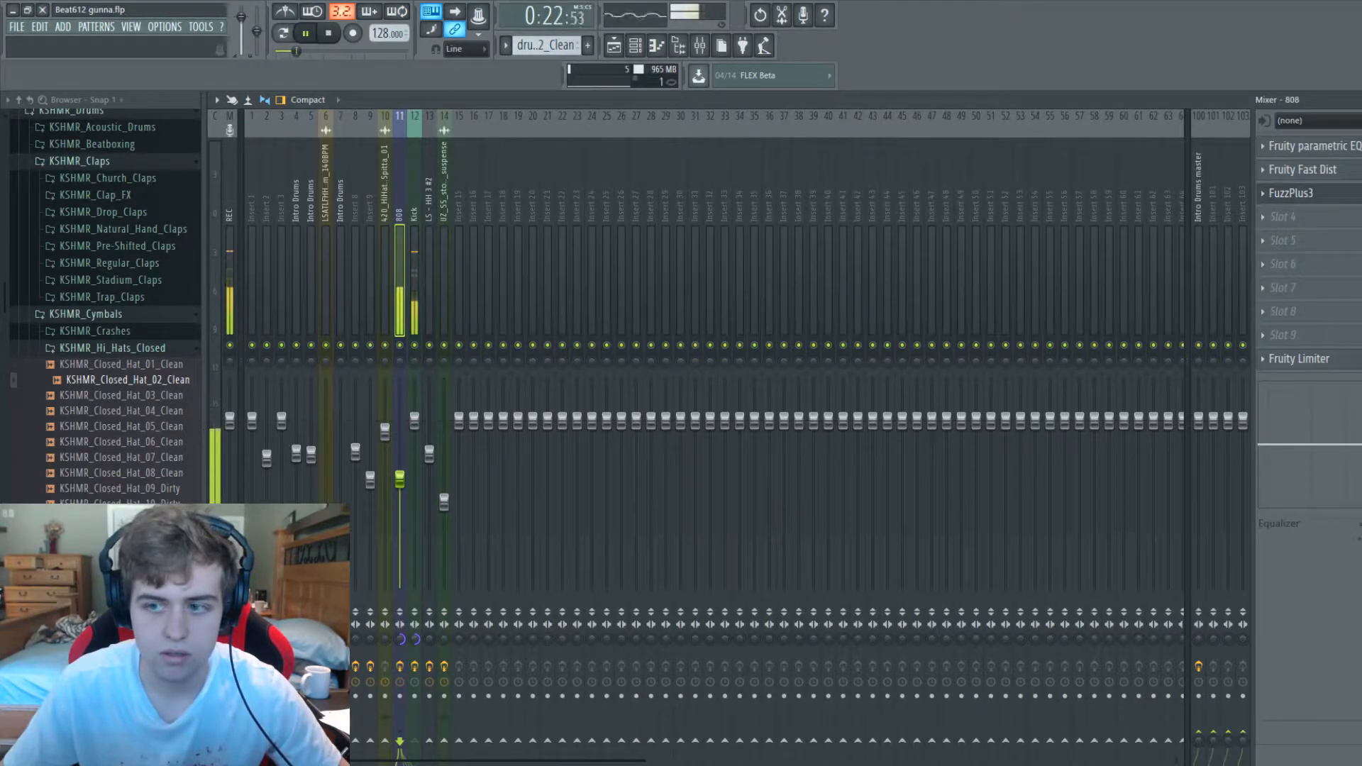
pyautogui.click(1291, 193)
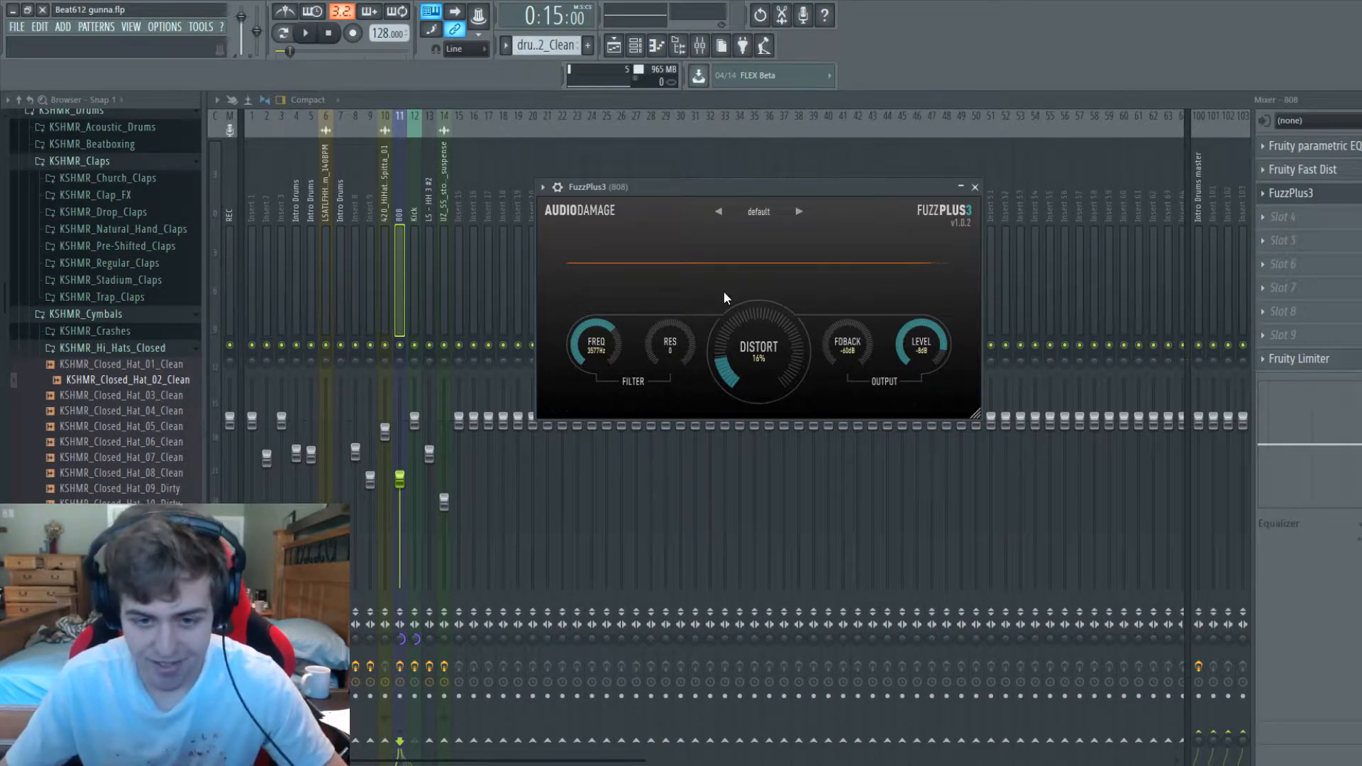
pyautogui.click(975, 187)
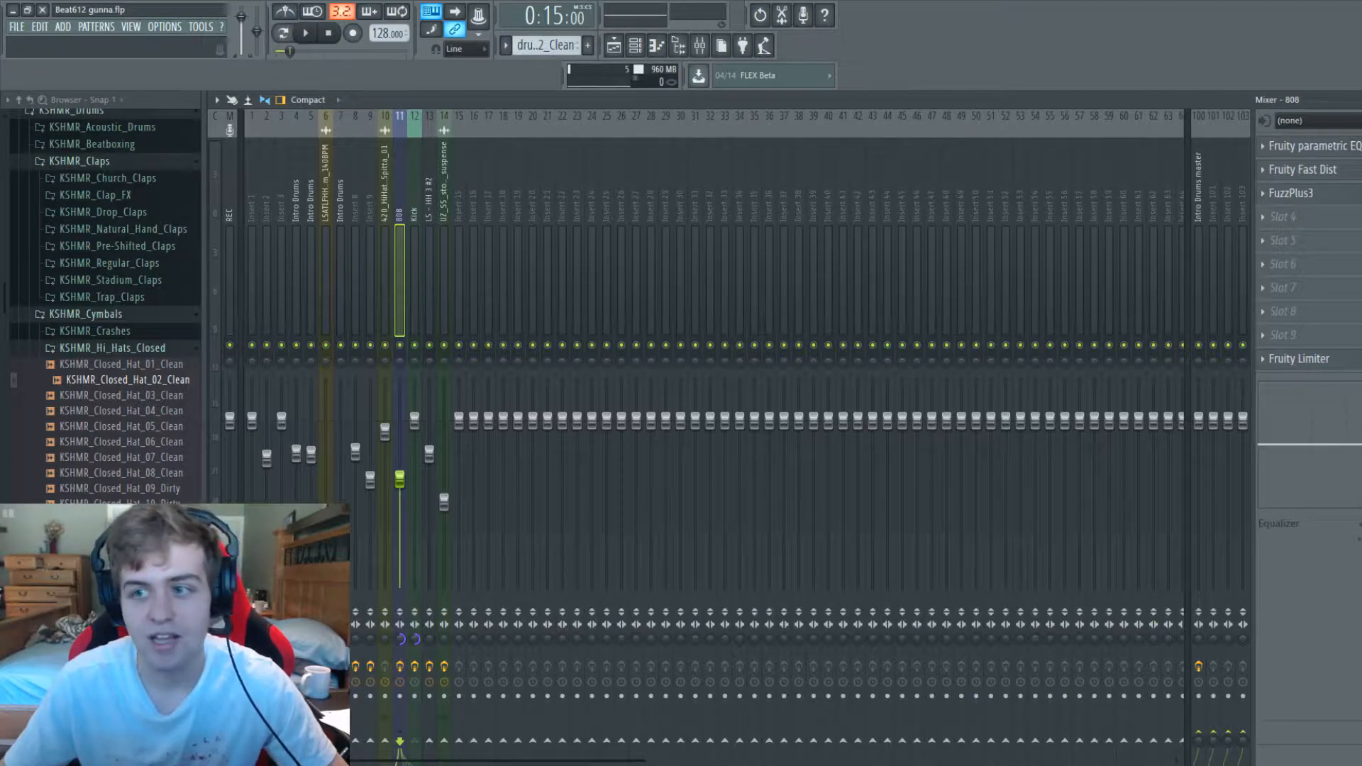
# Step: Switch from the mixer to the playlist, unmute all its tracks and return the playhead to the song start
pyautogui.press('F5')
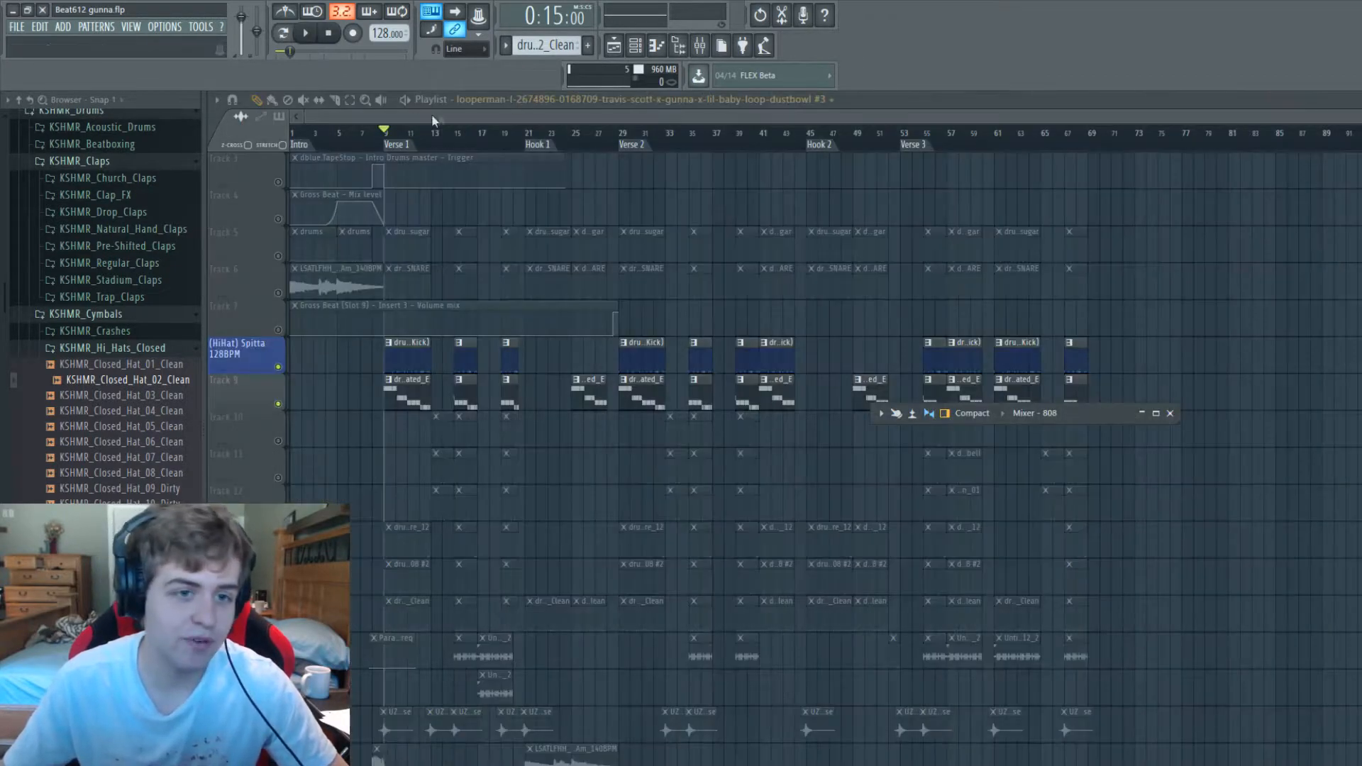
pyautogui.rightClick(278, 405)
pyautogui.click(369, 141)
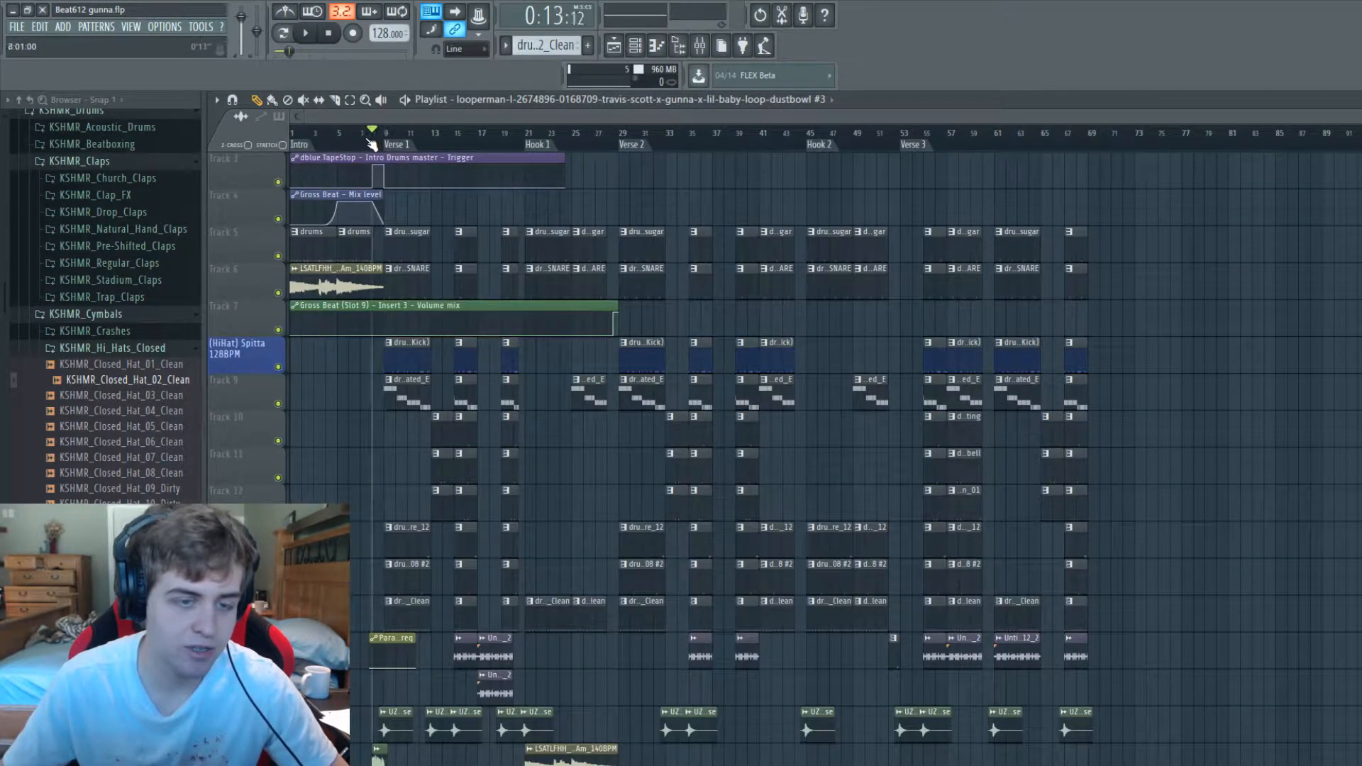
pyautogui.scroll(2, 422, 429)
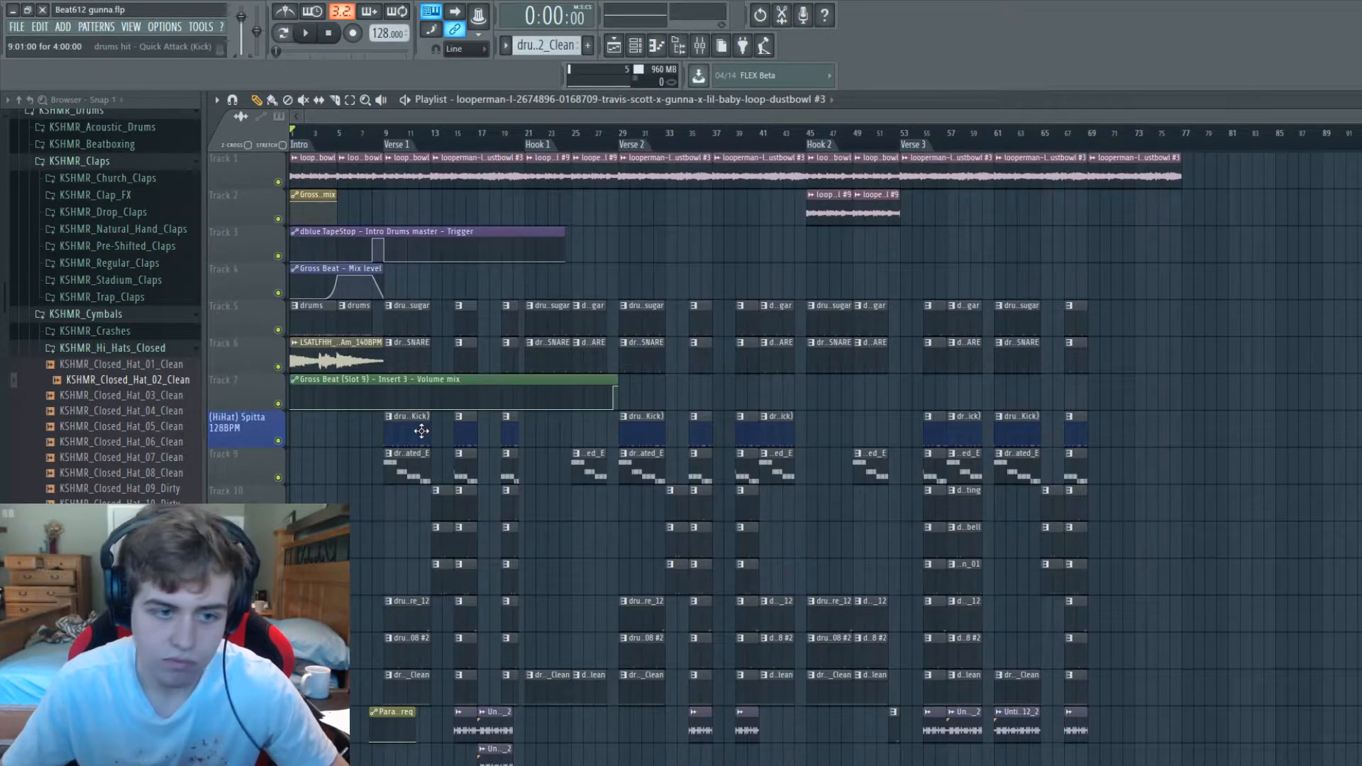
pyautogui.scroll(-6, 422, 427)
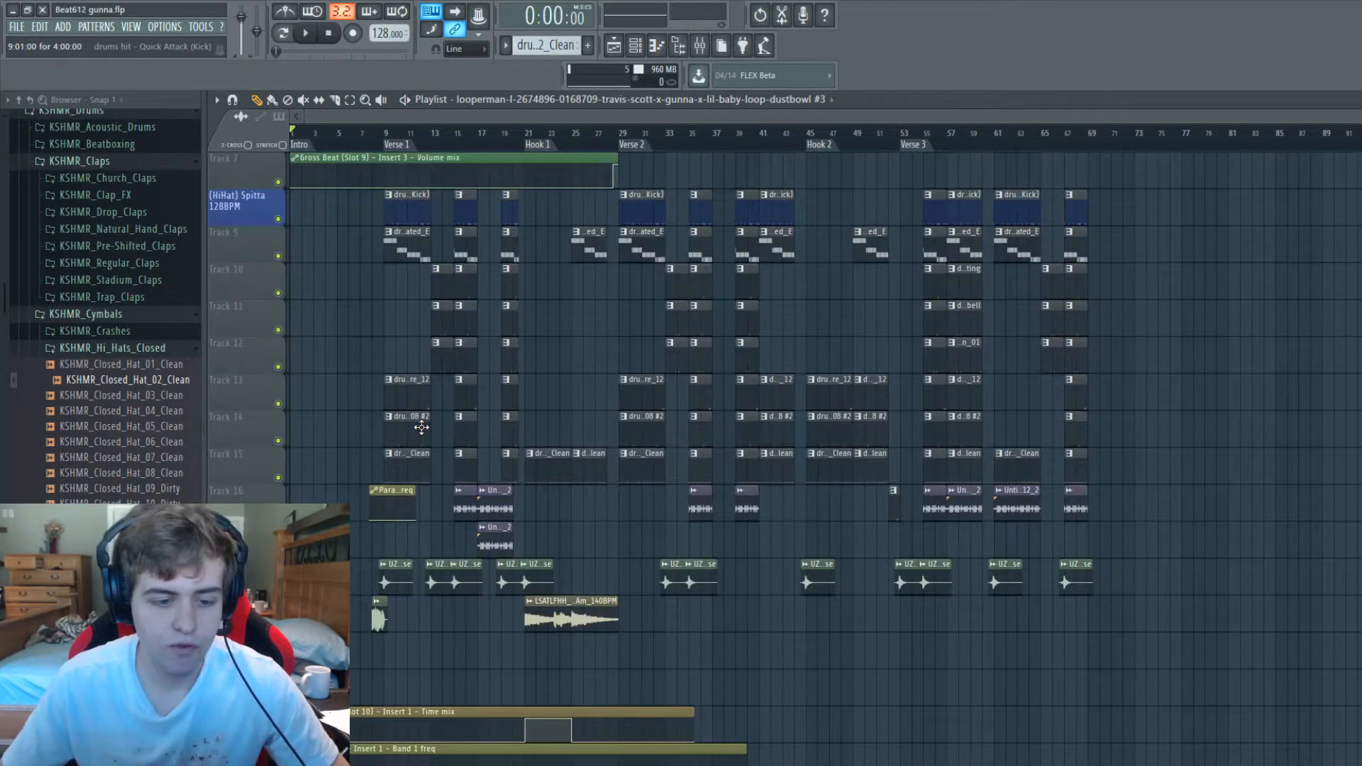
pyautogui.scroll(2, 421, 427)
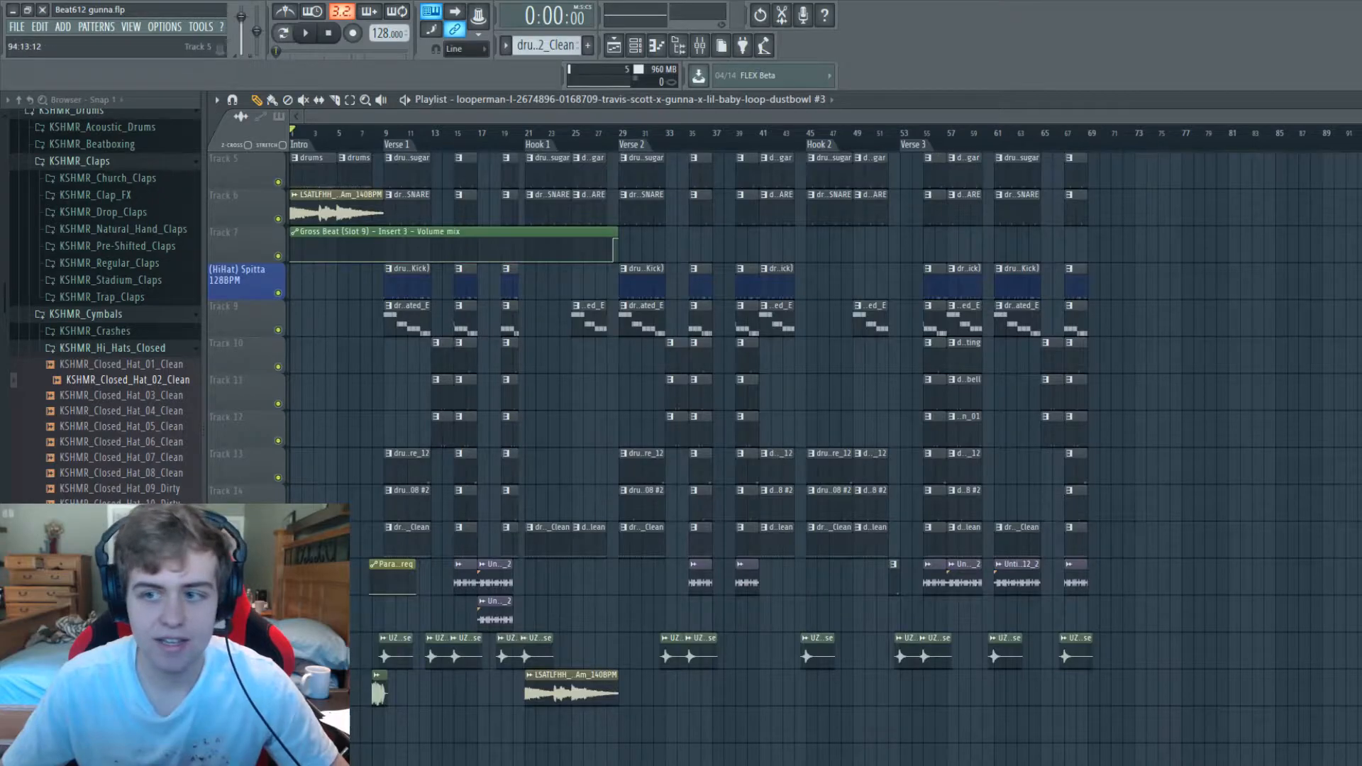
# Step: Examine the UZ_SS_stomp_suspense impact clips around the start of Verse 1 in the playlist
pyautogui.moveTo(1348, 115); pyautogui.dragTo(543, 114)
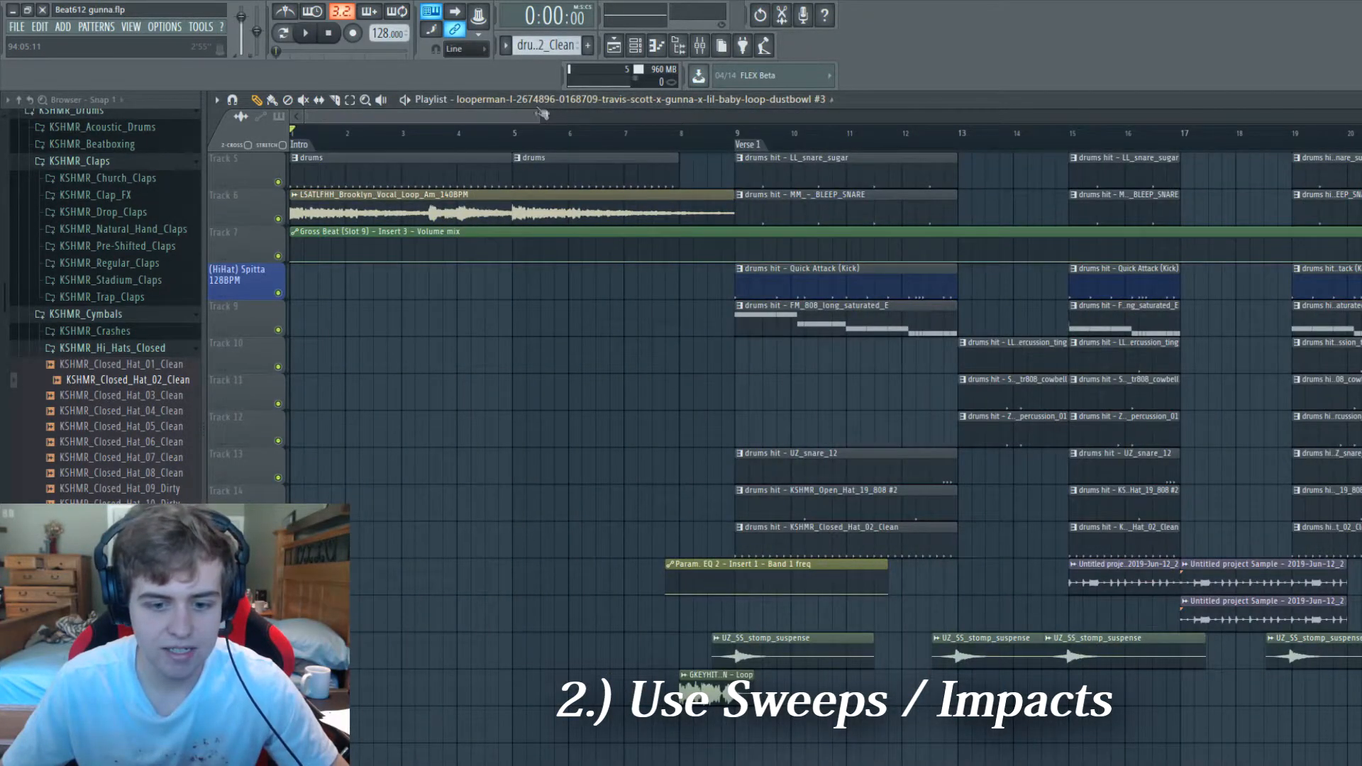
pyautogui.scroll(-3, 809, 541)
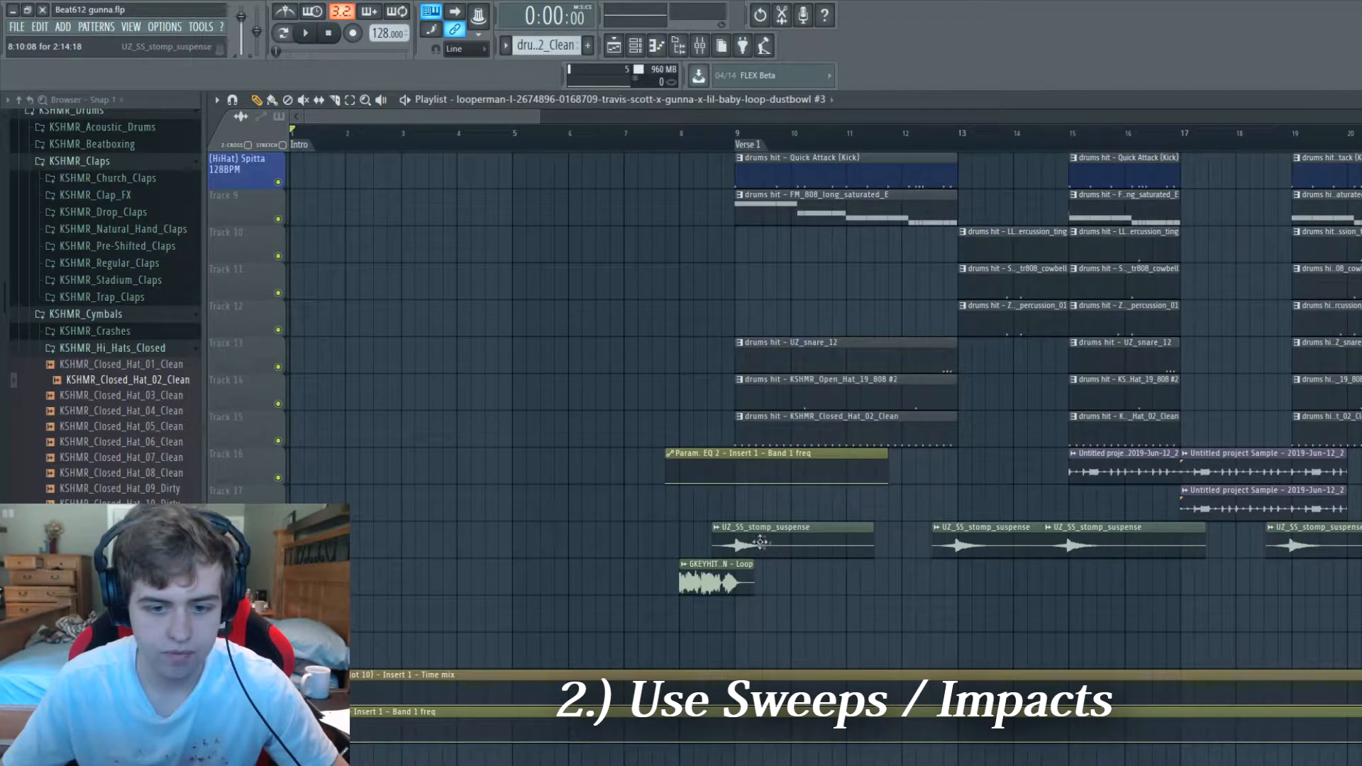
pyautogui.rightClick(721, 535)
pyautogui.click(735, 550)
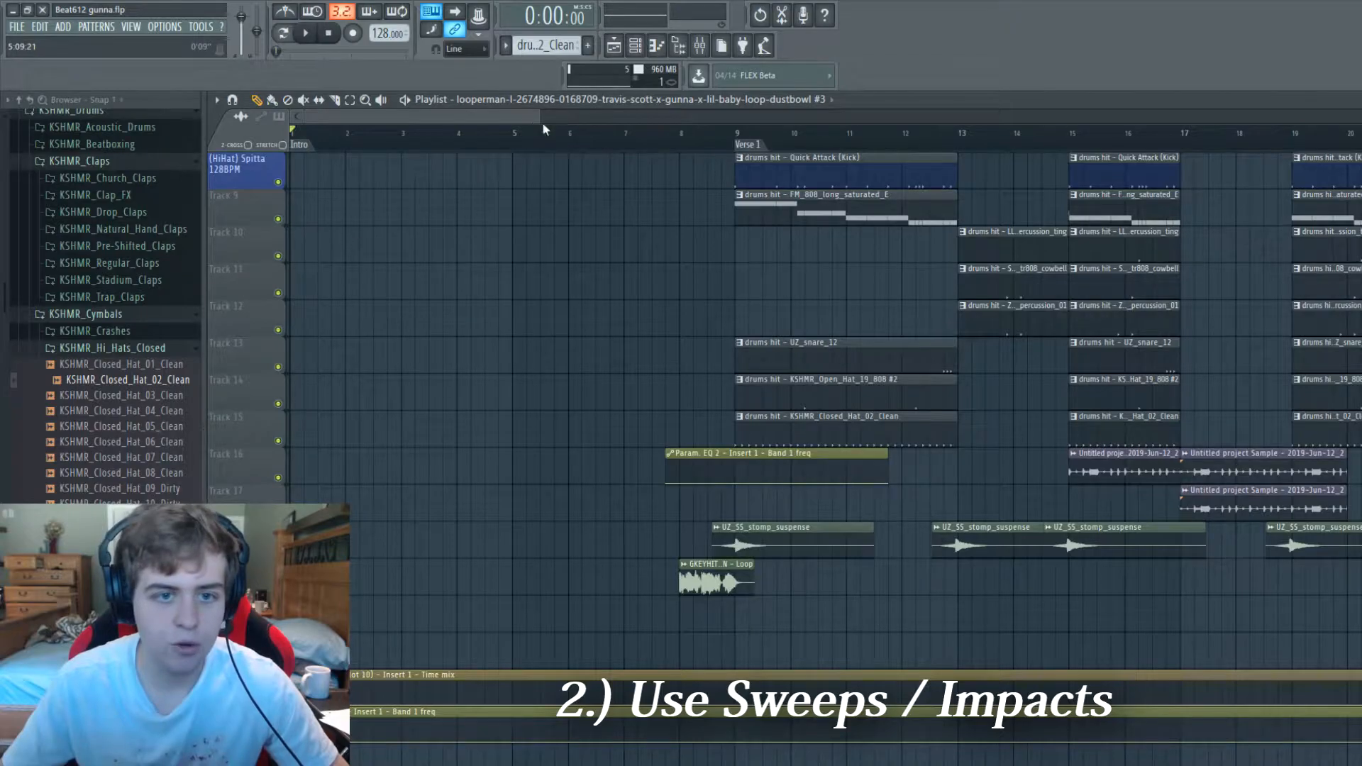
pyautogui.scroll(-3, 545, 129)
pyautogui.scroll(4, 538, 466)
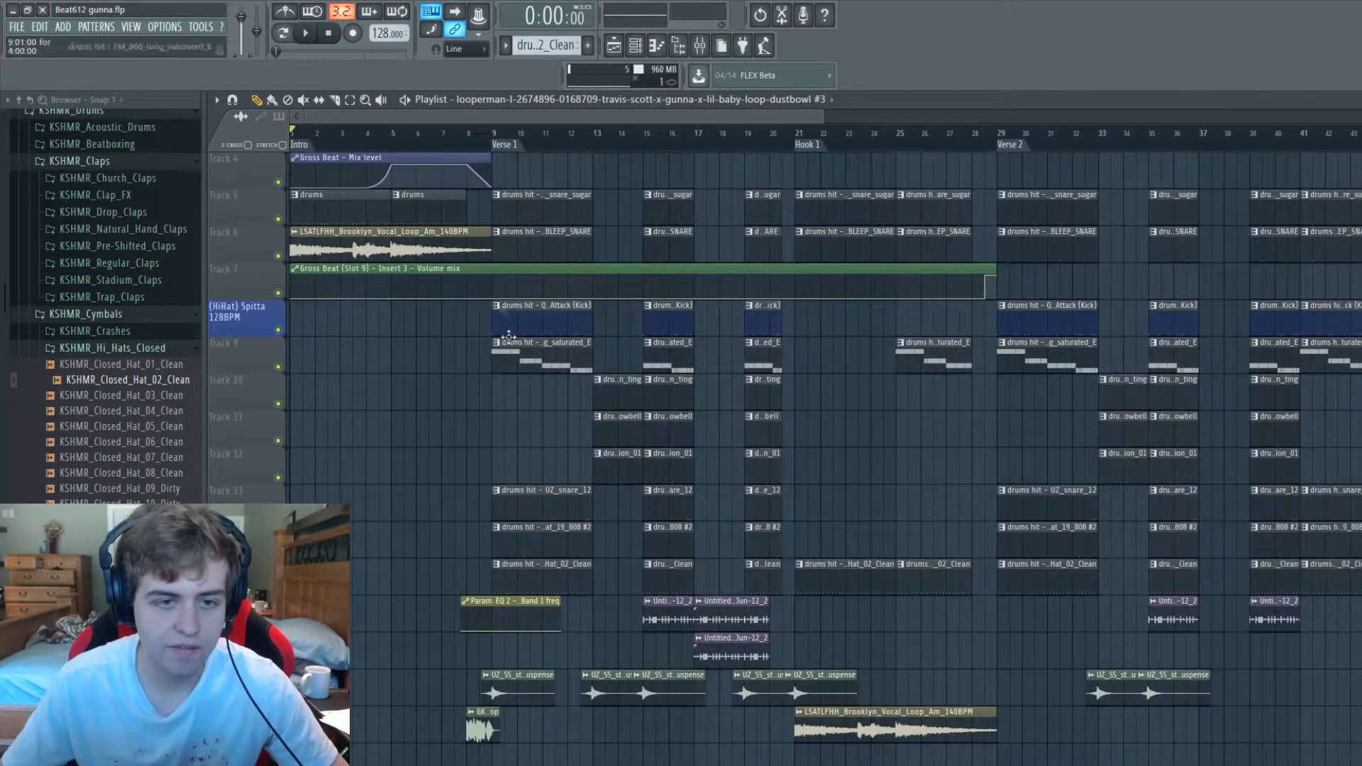
# Step: Play the beat from about bar 13 of Verse 1 to hear the stomp impact in the full mix
pyautogui.moveTo(347, 142); pyautogui.dragTo(549, 135)
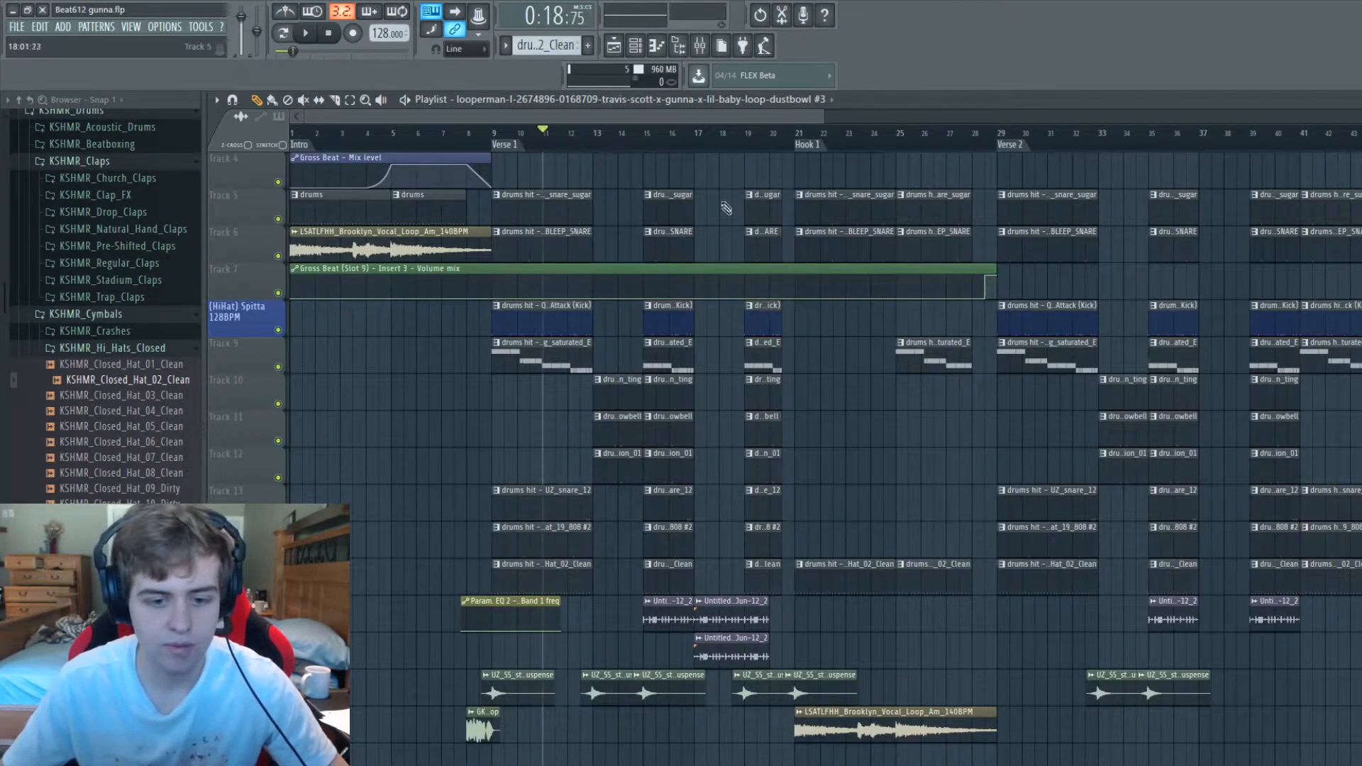
pyautogui.press('space')
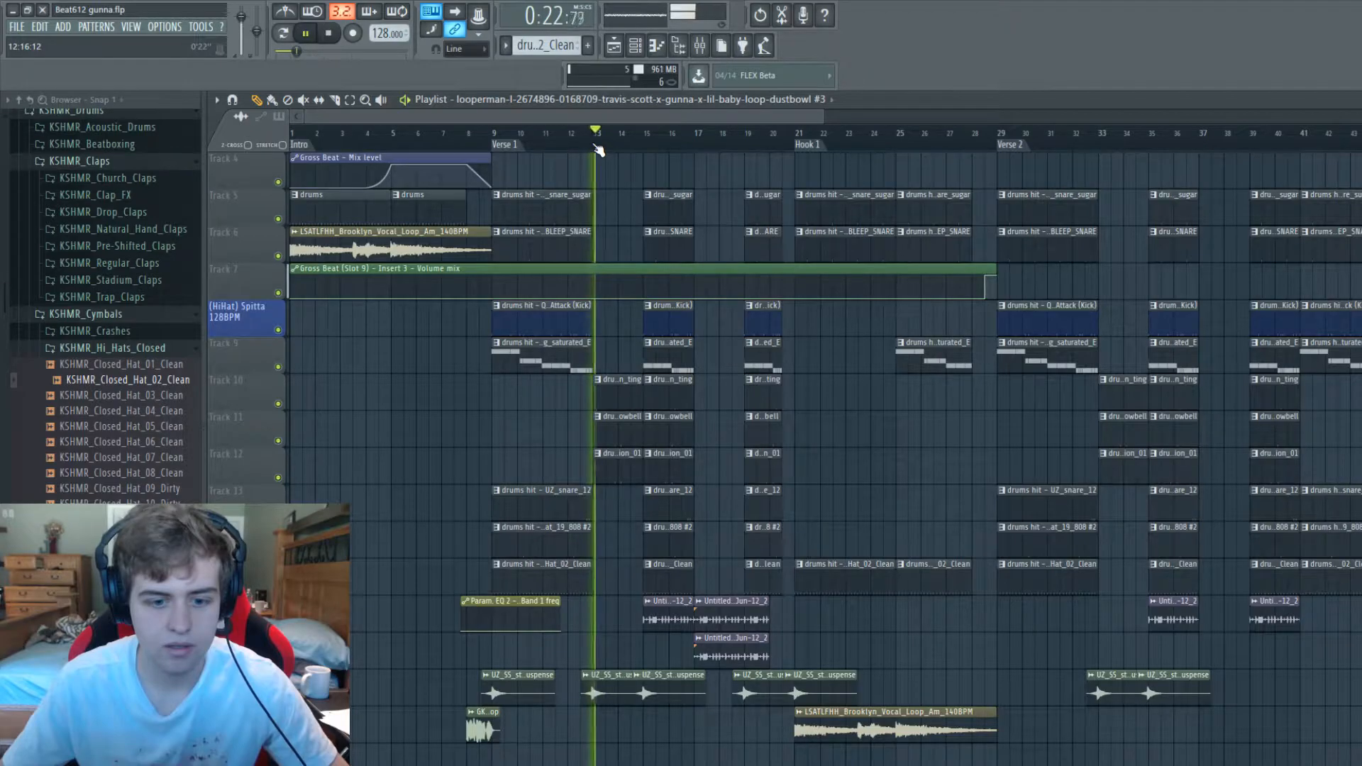
pyautogui.scroll(3, 710, 312)
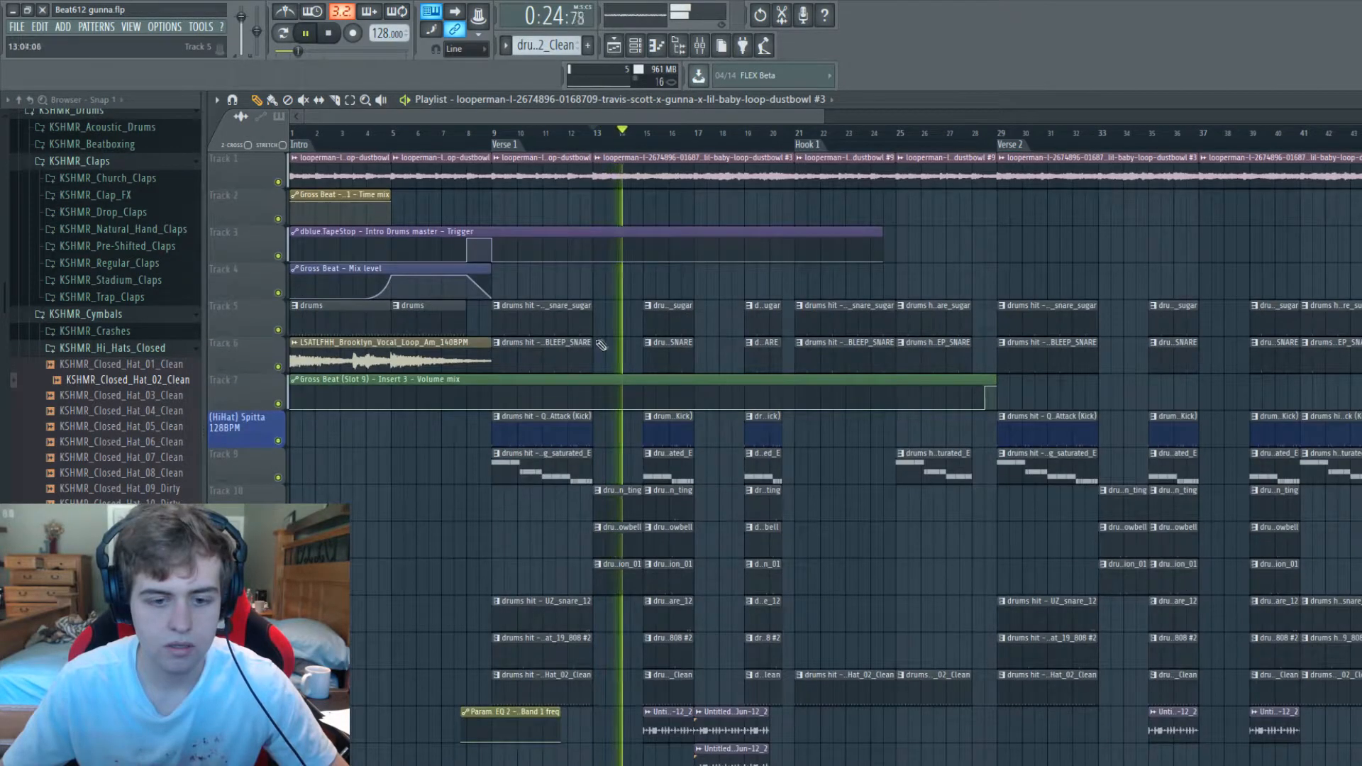
pyautogui.scroll(-2, 502, 352)
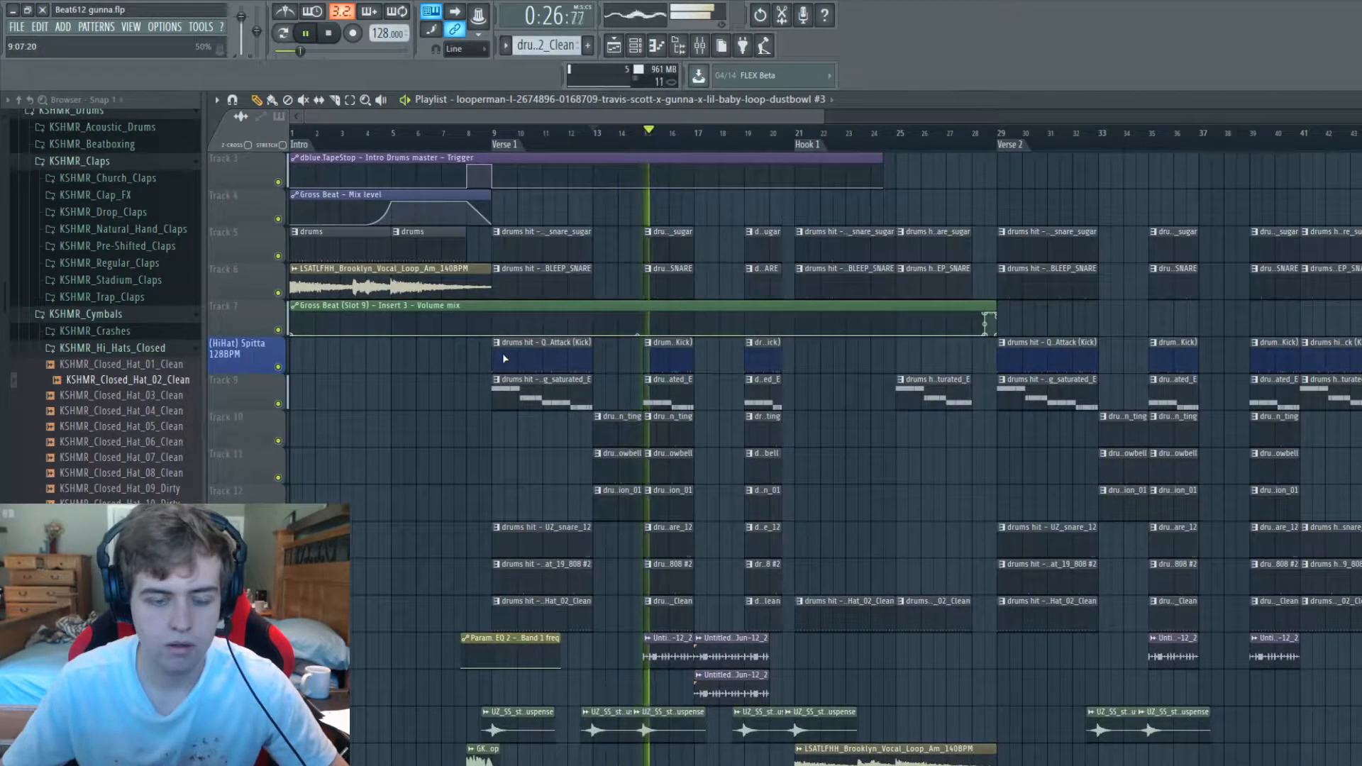
pyautogui.press('space')
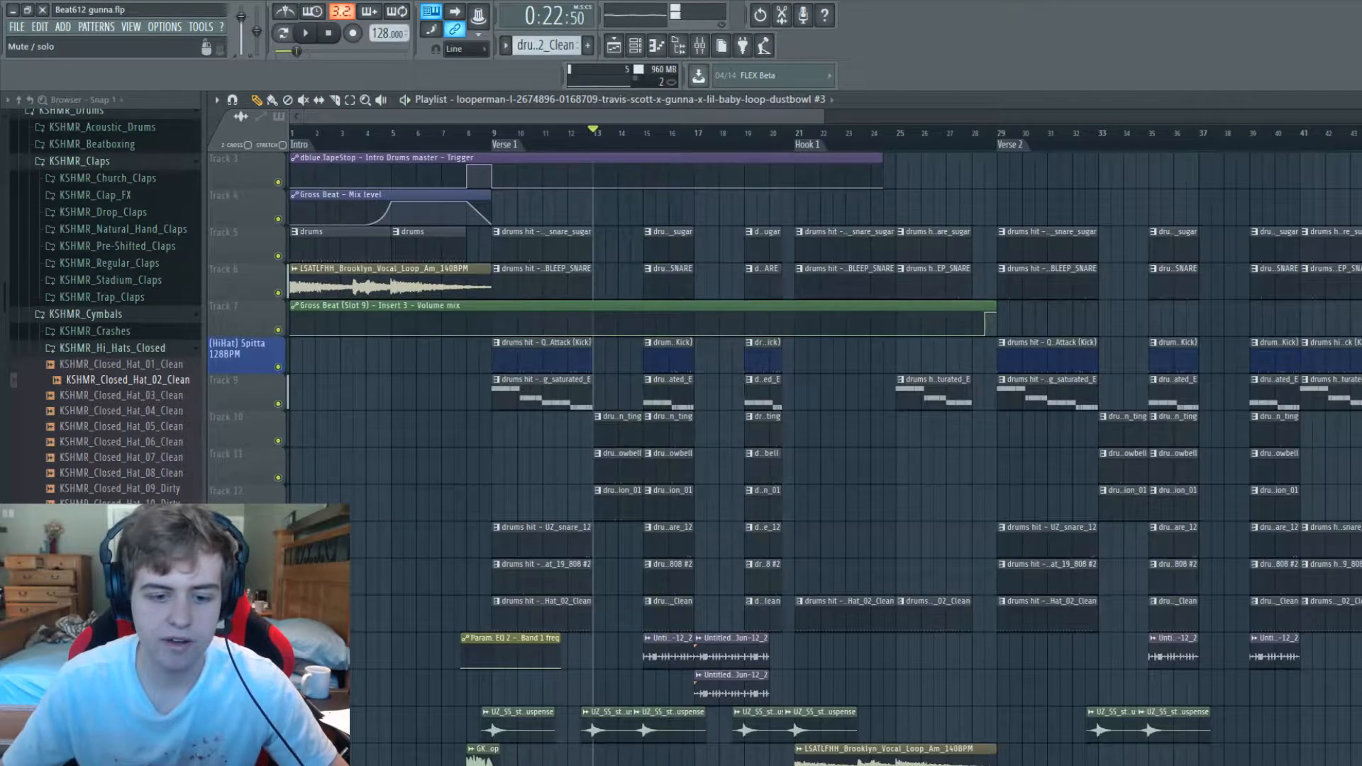
# Step: Compare playback from bar 13 with the UZ_SS_stomp_suspense track muted and unmuted
pyautogui.click(278, 735)
pyautogui.press('space')
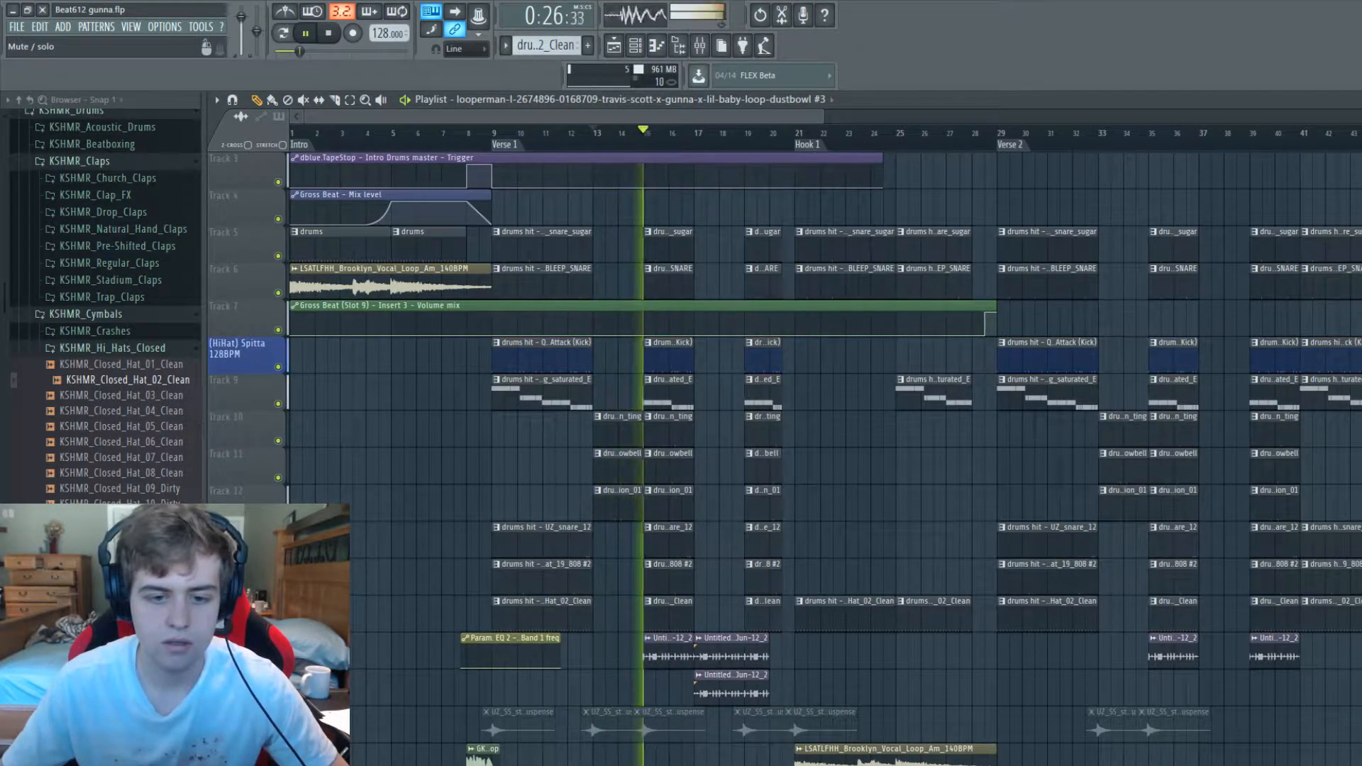
pyautogui.click(278, 735)
pyautogui.press('space')
pyautogui.press('space')
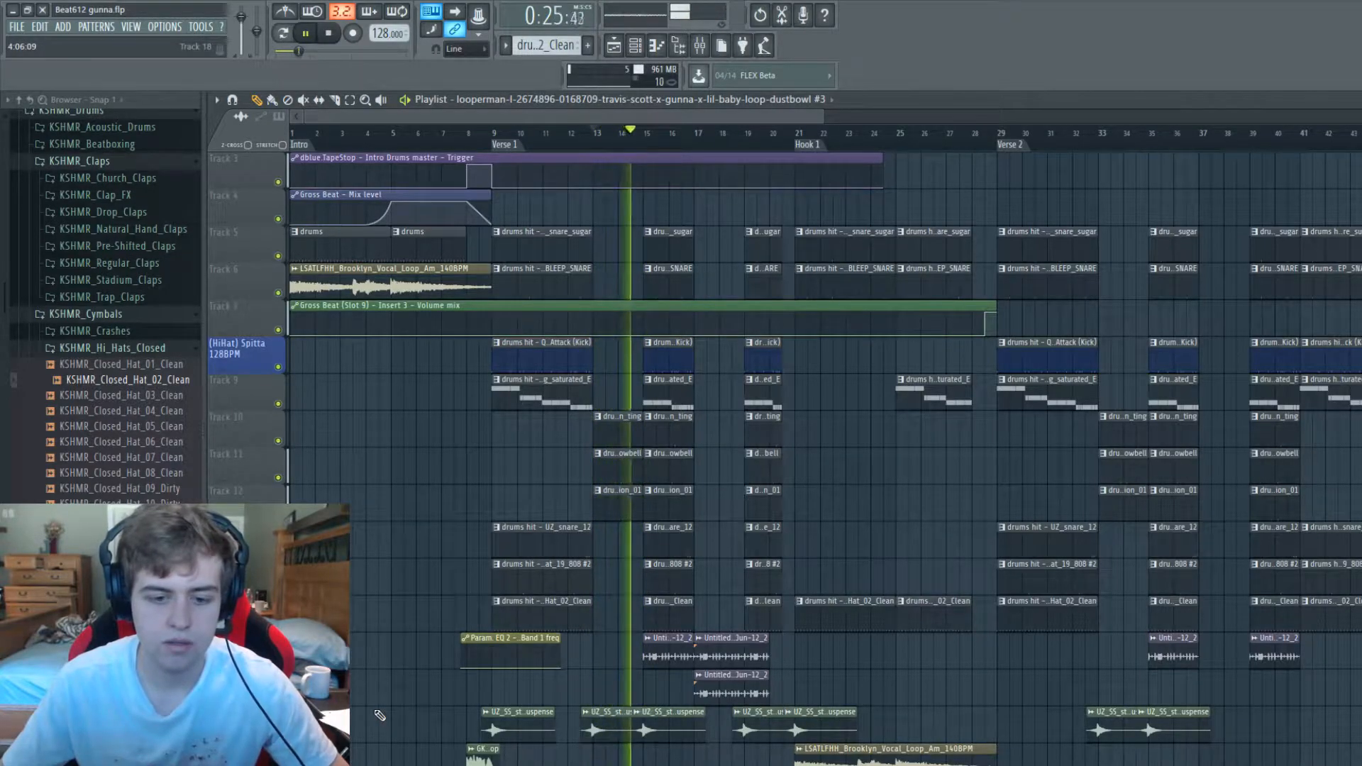
pyautogui.press('space')
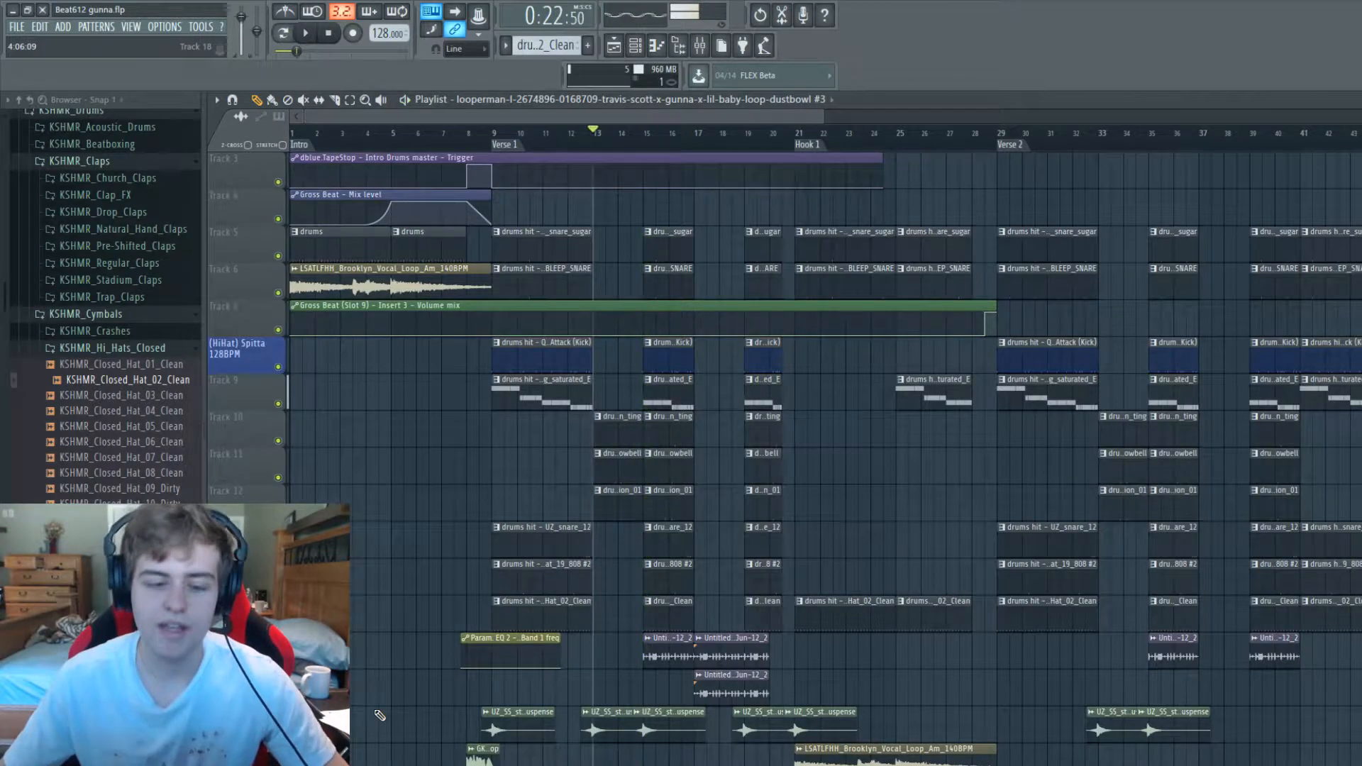
# Step: Audition the transition into Verse 1, starting playback from about bar 8 and bar 7
pyautogui.scroll(2, 492, 605)
pyautogui.click(479, 133)
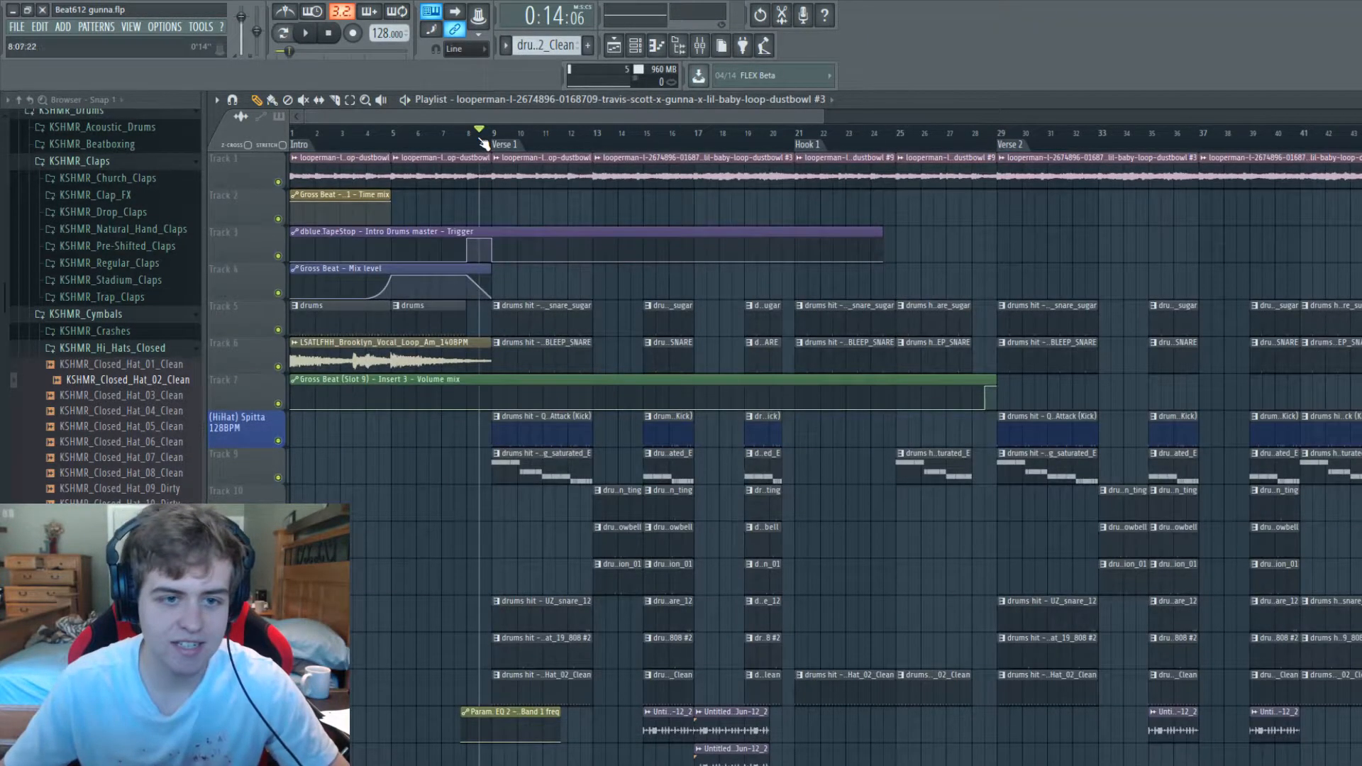
pyautogui.scroll(-5, 475, 207)
pyautogui.press('space')
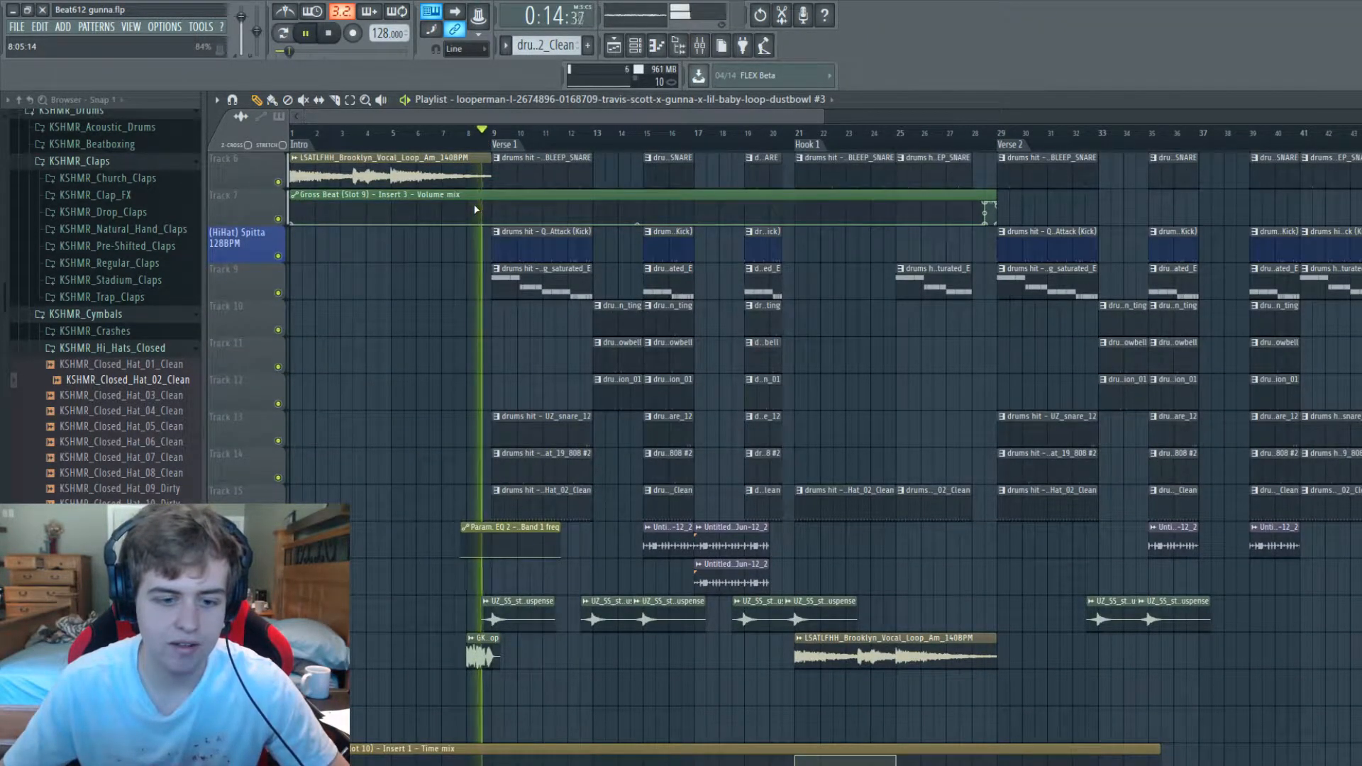
pyautogui.press('space')
pyautogui.click(443, 133)
pyautogui.press('space')
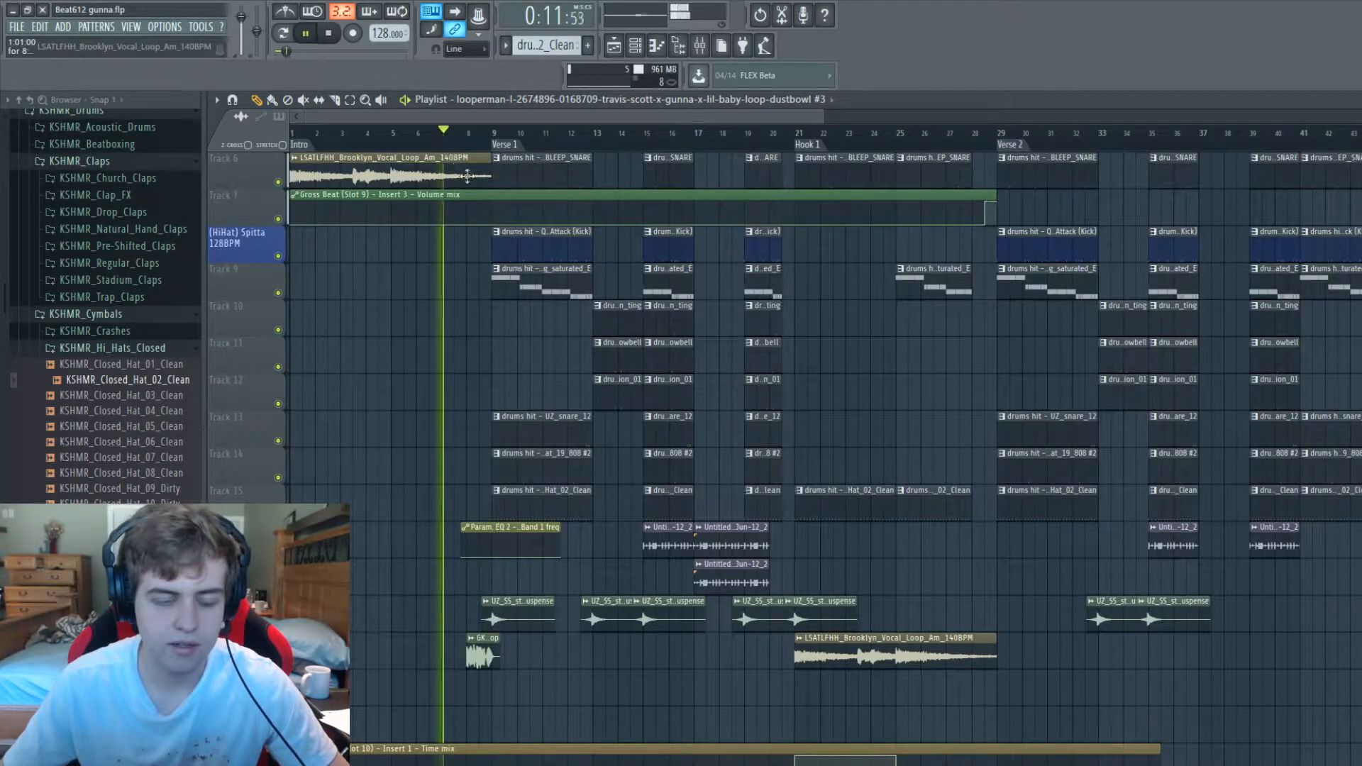
pyautogui.press('space')
# Step: Play the beat from the start of the intro while reviewing the playlist tracks
pyautogui.scroll(2, 327, 141)
pyautogui.click(293, 134)
pyautogui.press('space')
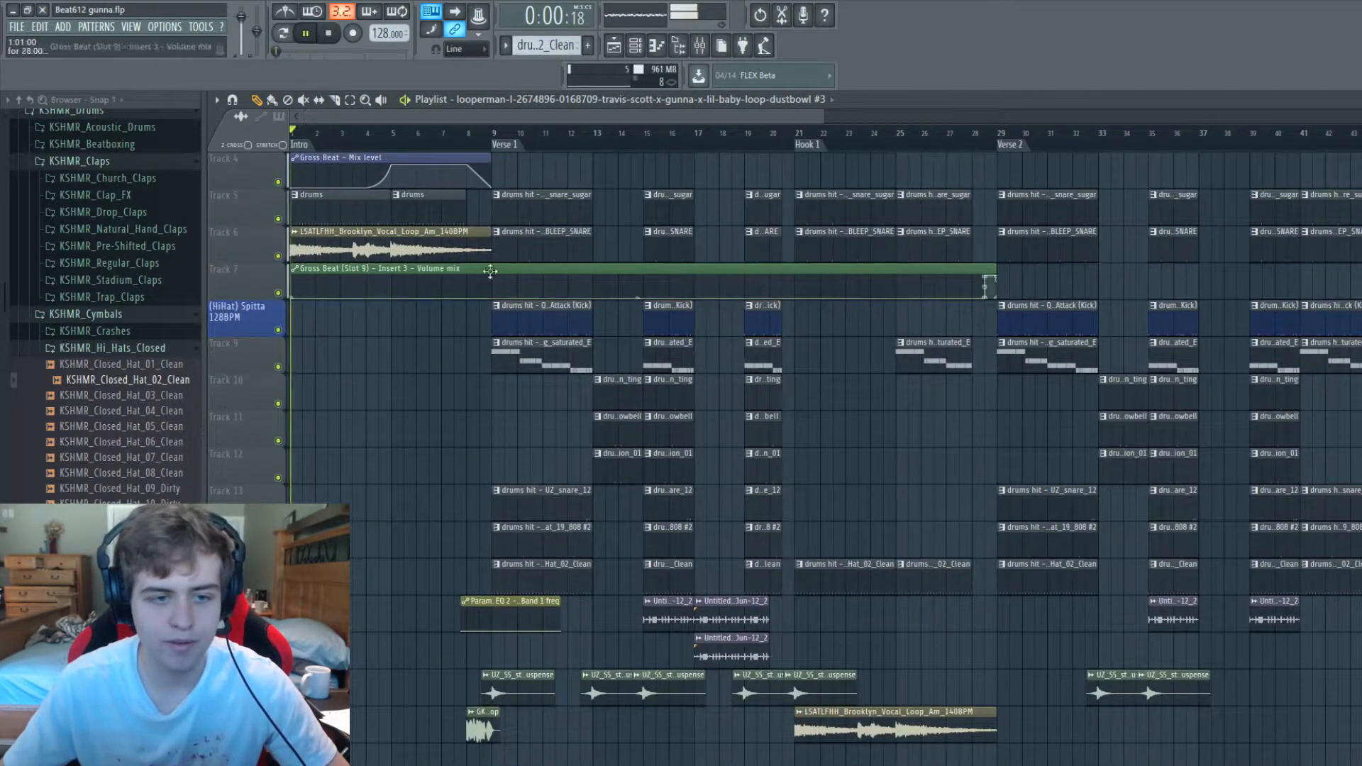
pyautogui.scroll(2, 426, 284)
pyautogui.scroll(-3, 462, 383)
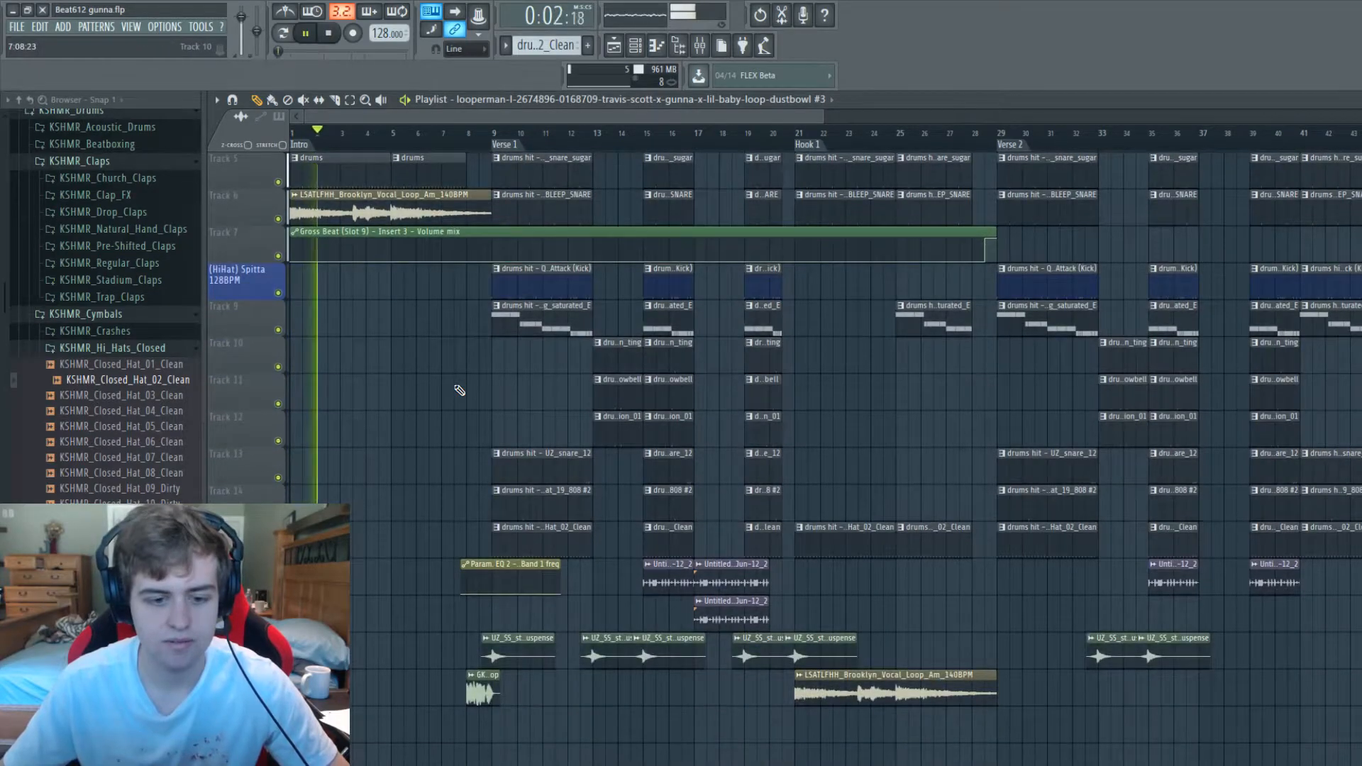
pyautogui.scroll(2, 463, 383)
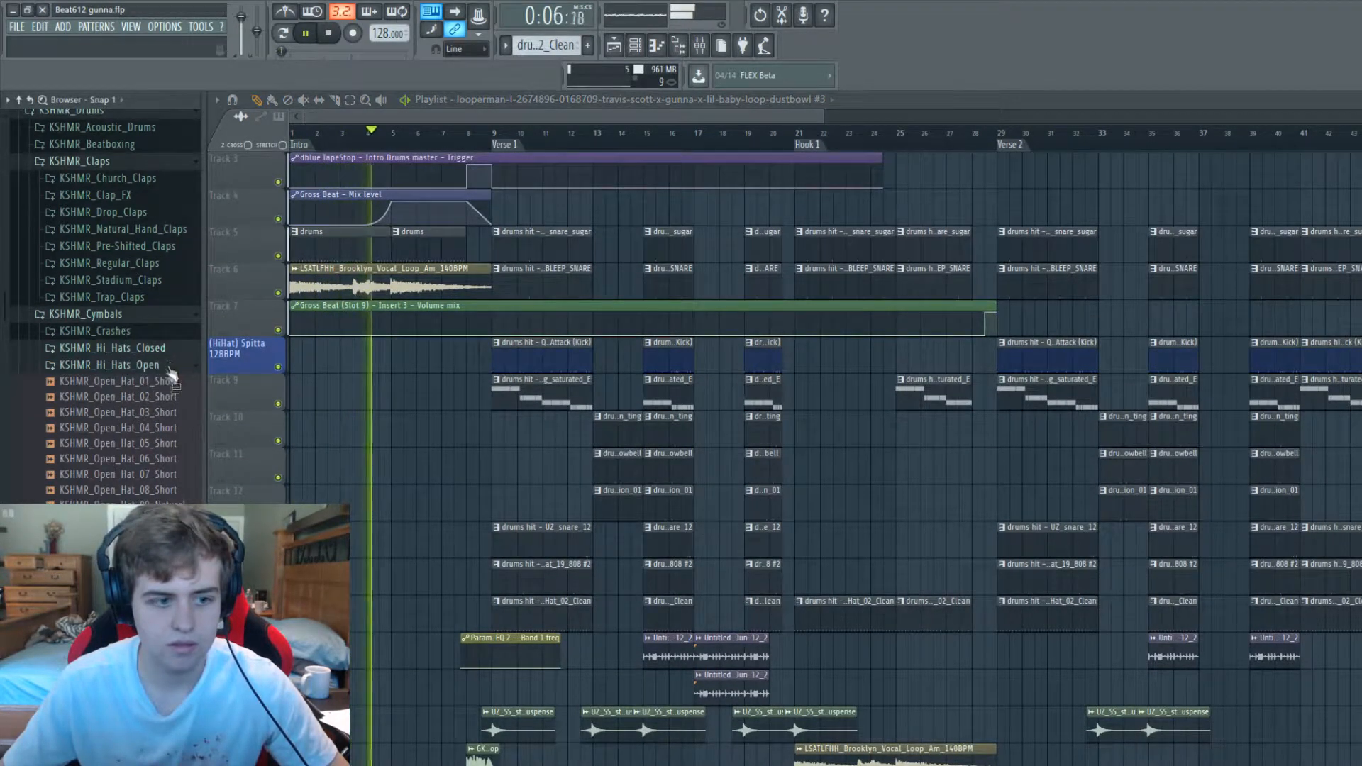
# Step: Find and expand the KSHMR_Impacts_01_Main folder in the sample library and stop playback
pyautogui.scroll(-10, 152, 333)
pyautogui.click(139, 263)
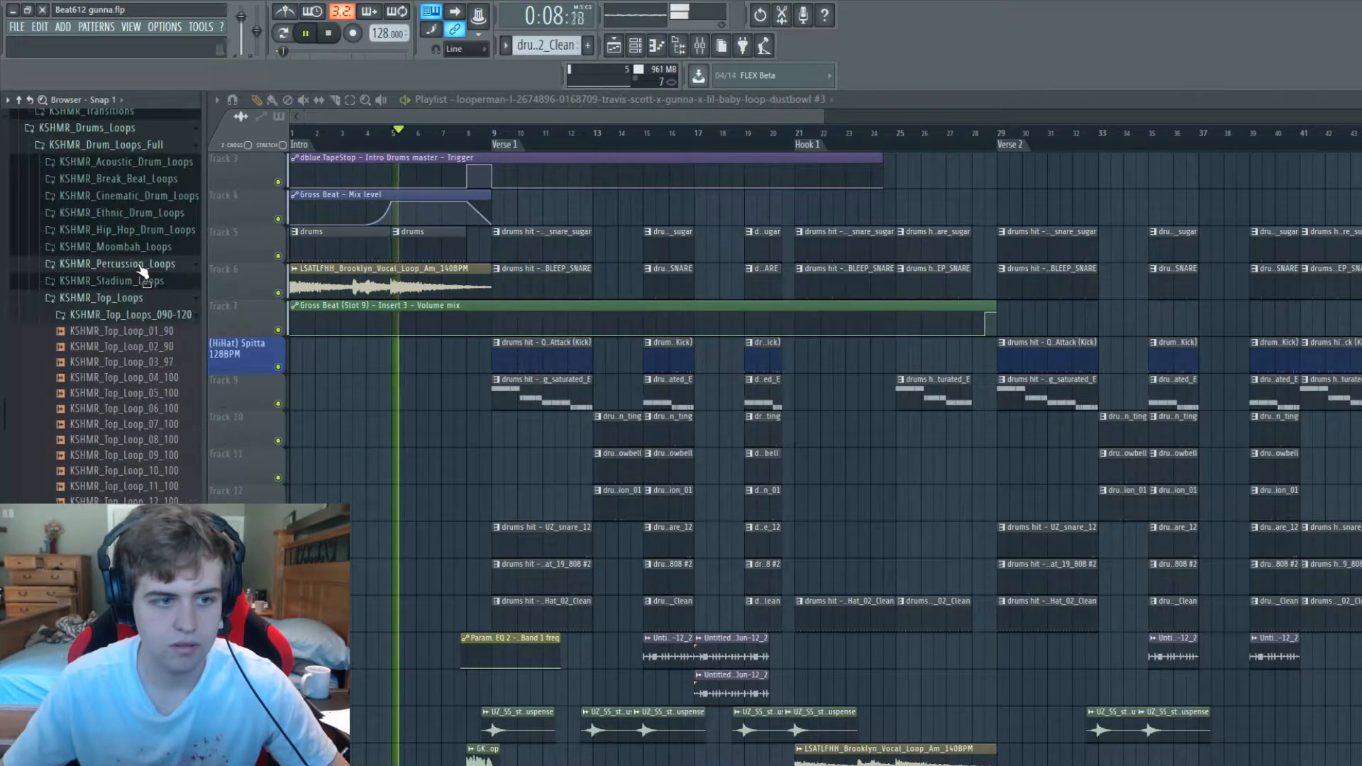
pyautogui.click(137, 298)
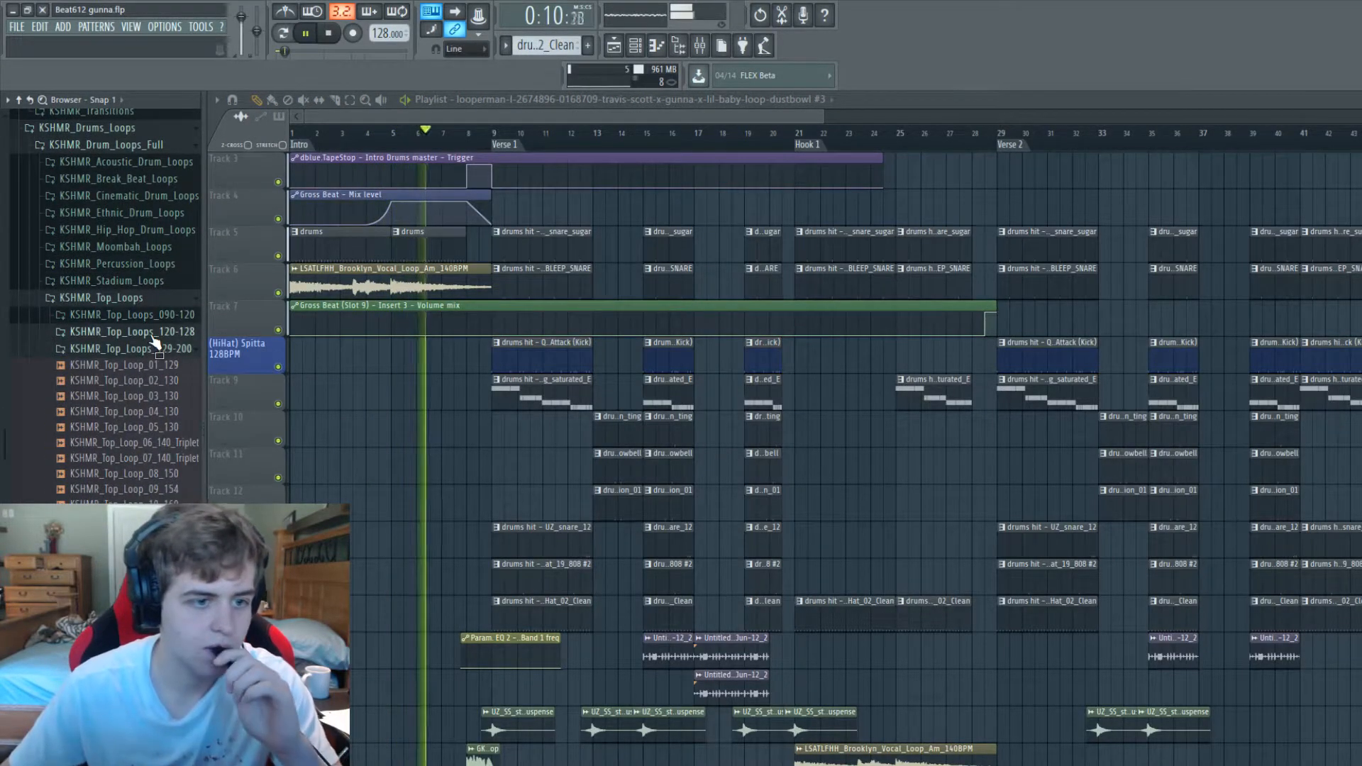
pyautogui.scroll(-10, 163, 398)
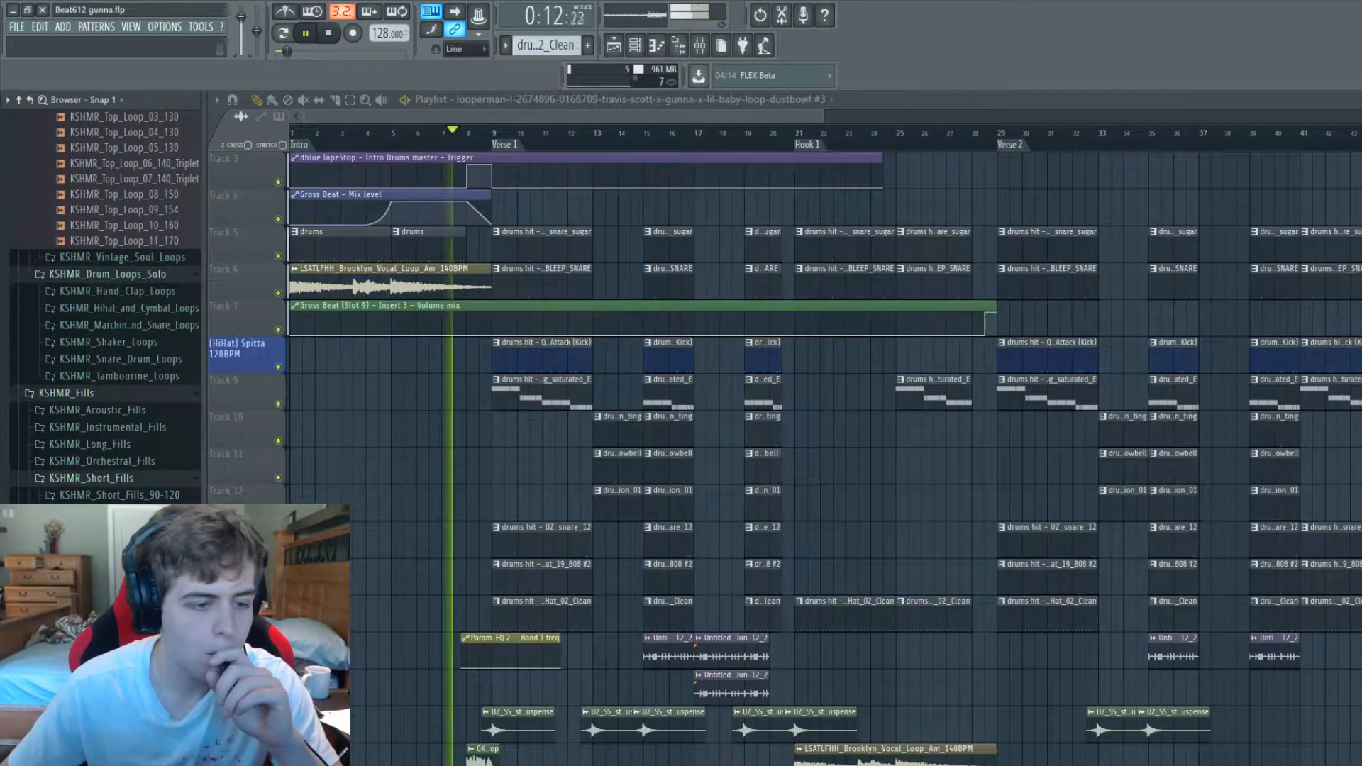
pyautogui.scroll(-6, 159, 486)
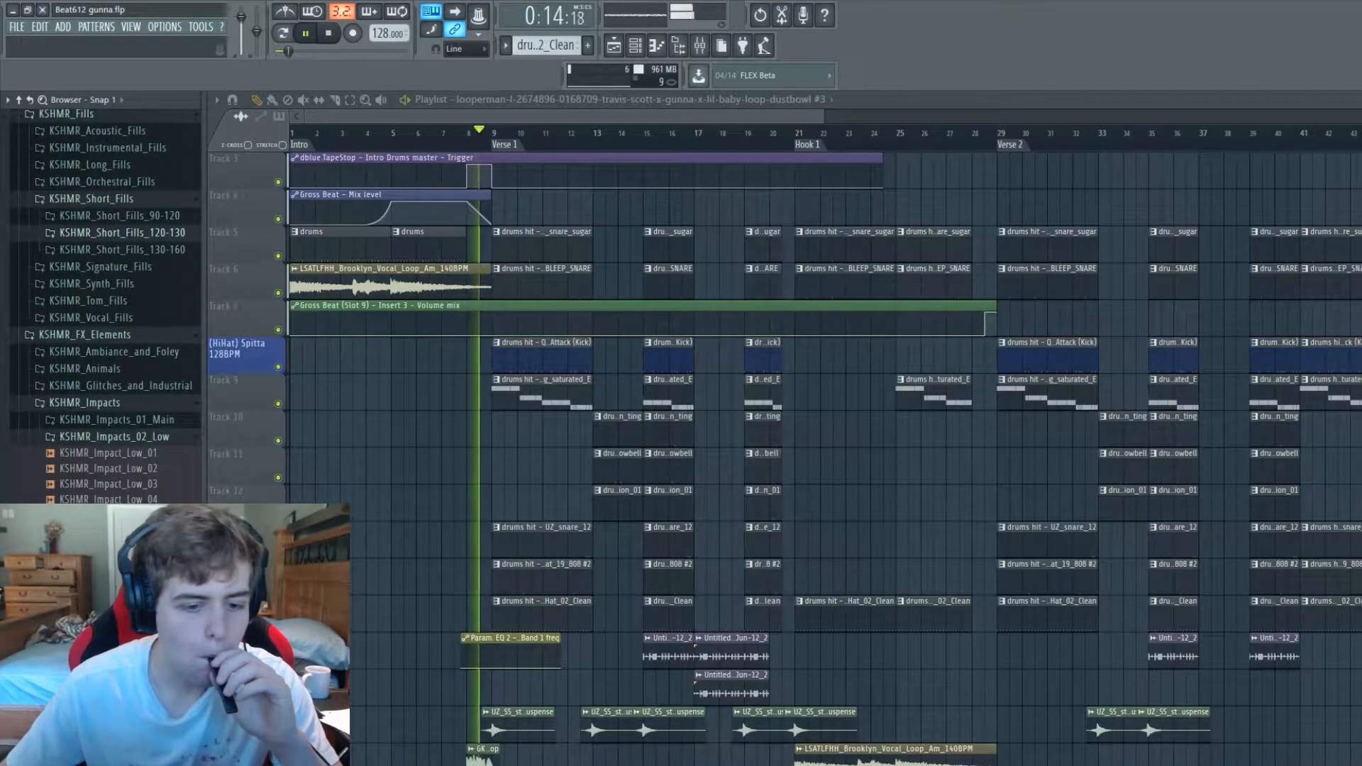
pyautogui.click(161, 420)
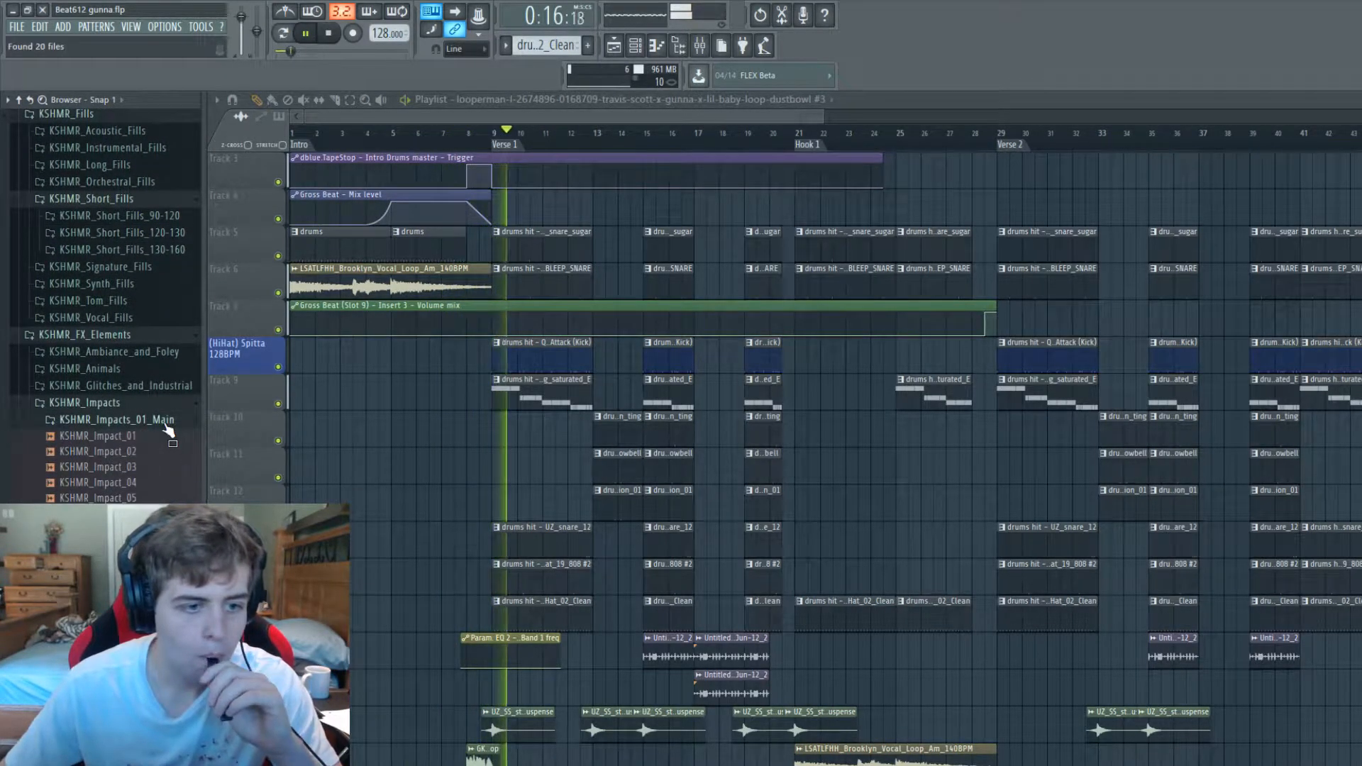
pyautogui.press('space')
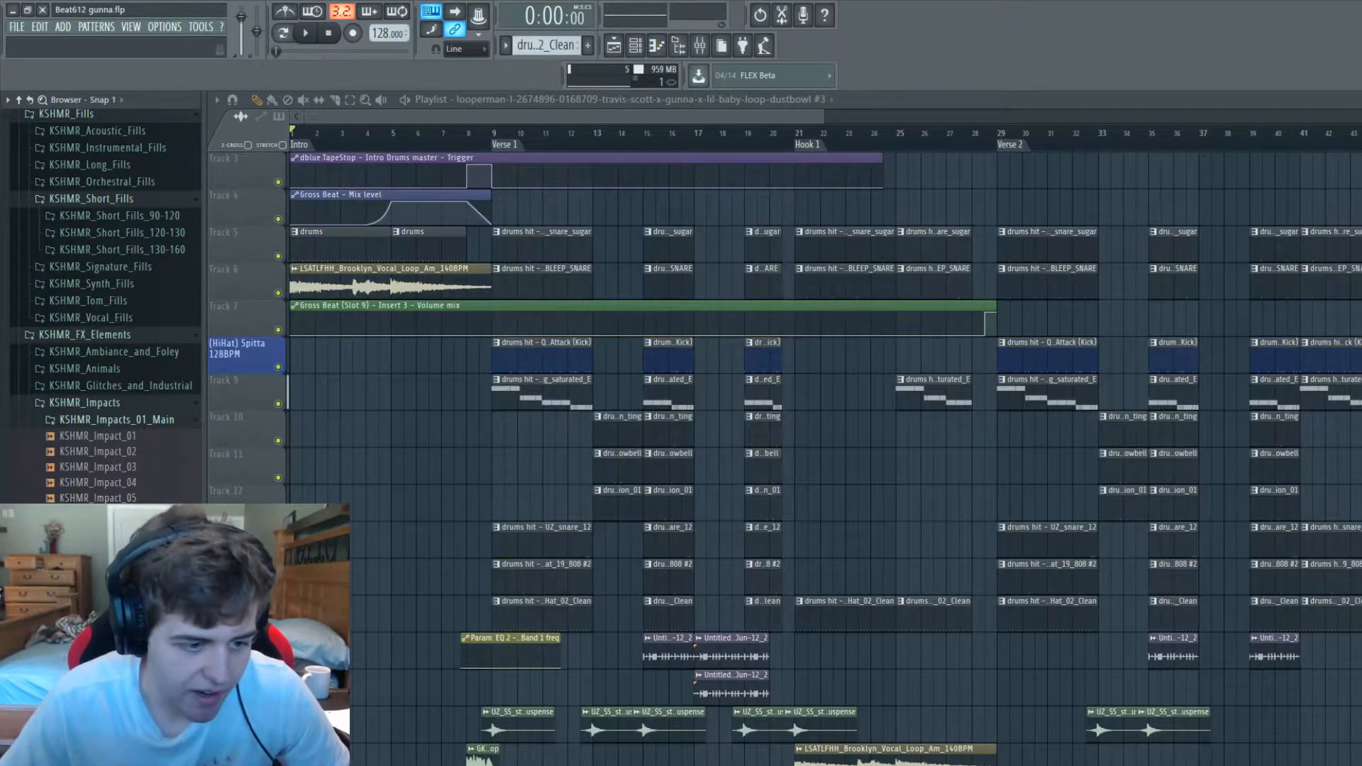
# Step: Preview the KSHMR_Impact_with_Sweep_06 sample and place it on Track 12 at bar 8, just before Verse 1
pyautogui.scroll(-4, 105, 306)
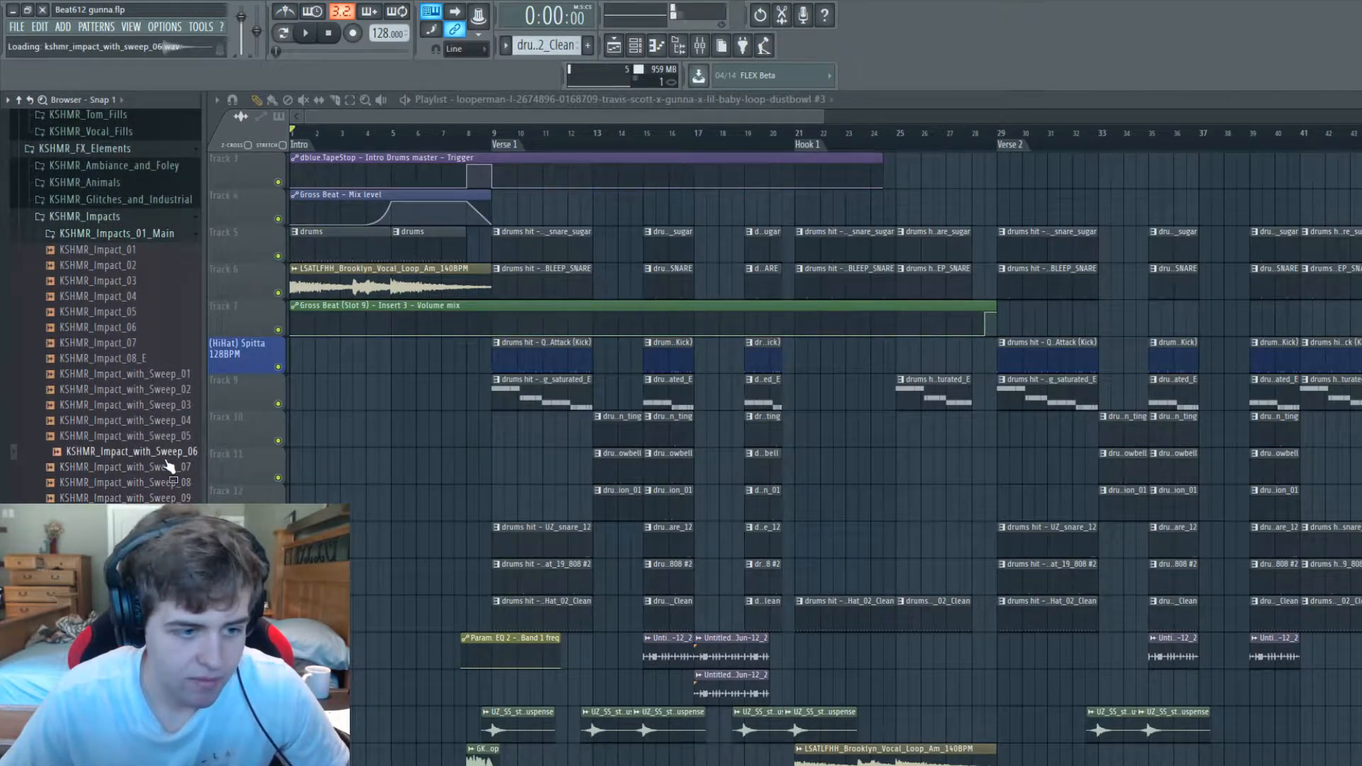
pyautogui.moveTo(435, 485); pyautogui.dragTo(470, 491)
pyautogui.scroll(-5, 469, 491)
pyautogui.click(472, 305)
pyautogui.press('Escape')
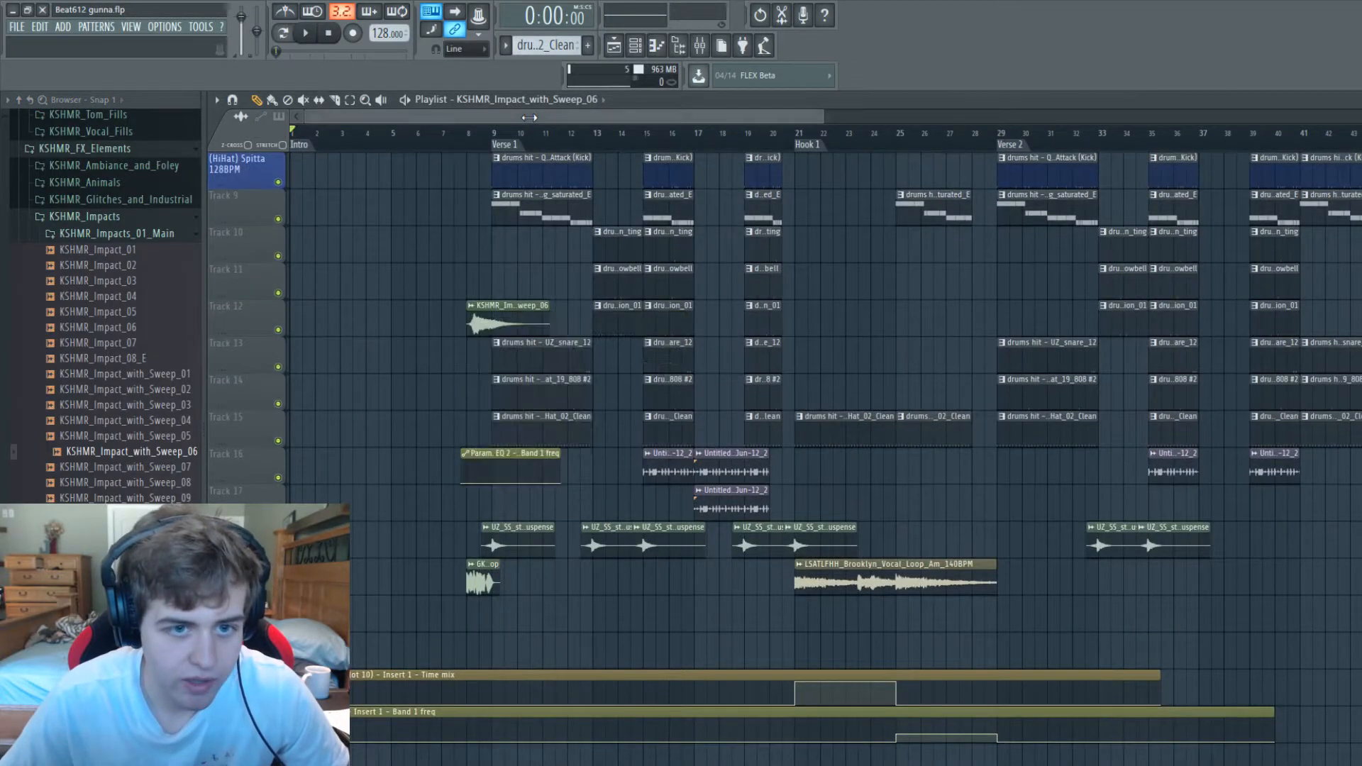
# Step: Move the KSHMR_Impact_with_Sweep_06 clip to Track 21, turn snapping off, and align its impact peak with the start of Verse 1 at bar 9
pyautogui.moveTo(500, 318); pyautogui.dragTo(512, 648)
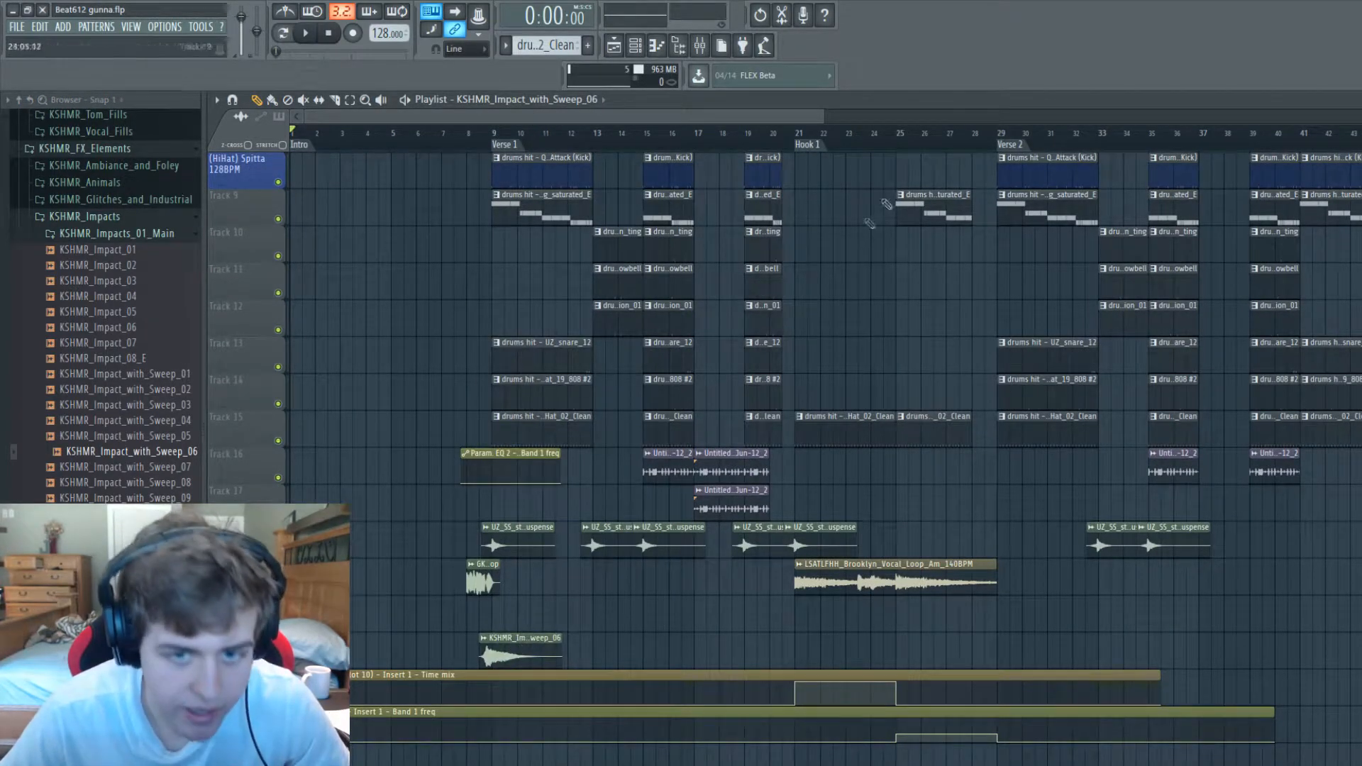
pyautogui.moveTo(827, 119); pyautogui.dragTo(479, 120)
pyautogui.scroll(-1, 740, 475)
pyautogui.moveTo(757, 625); pyautogui.dragTo(781, 625)
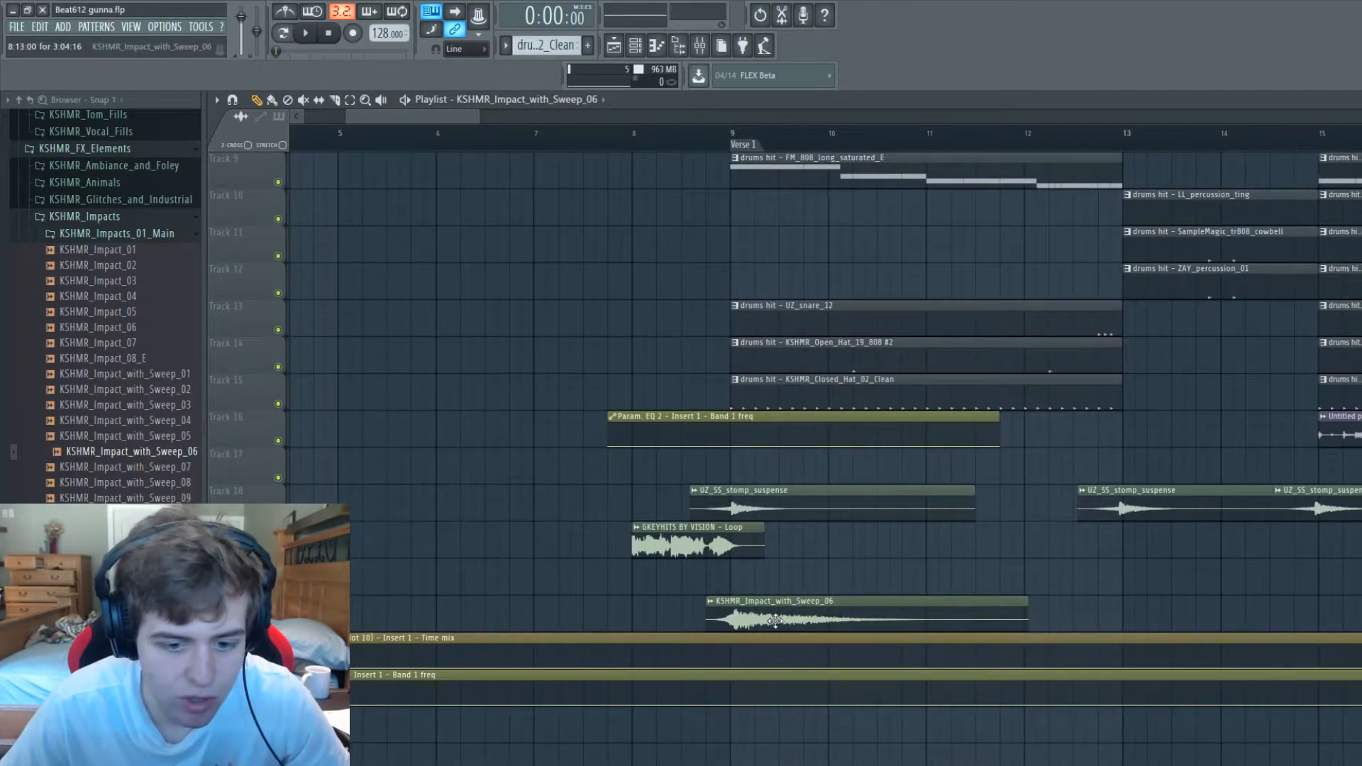
pyautogui.click(233, 100)
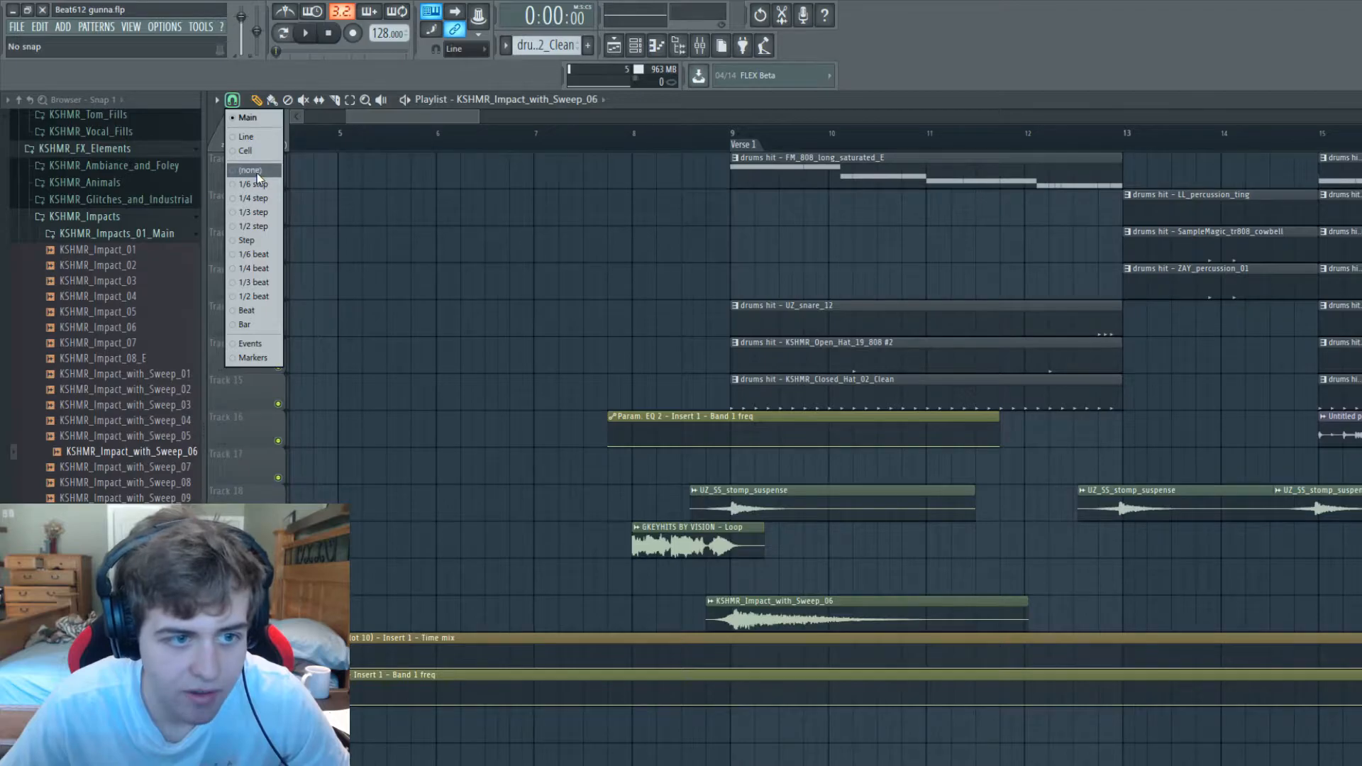
pyautogui.click(258, 176)
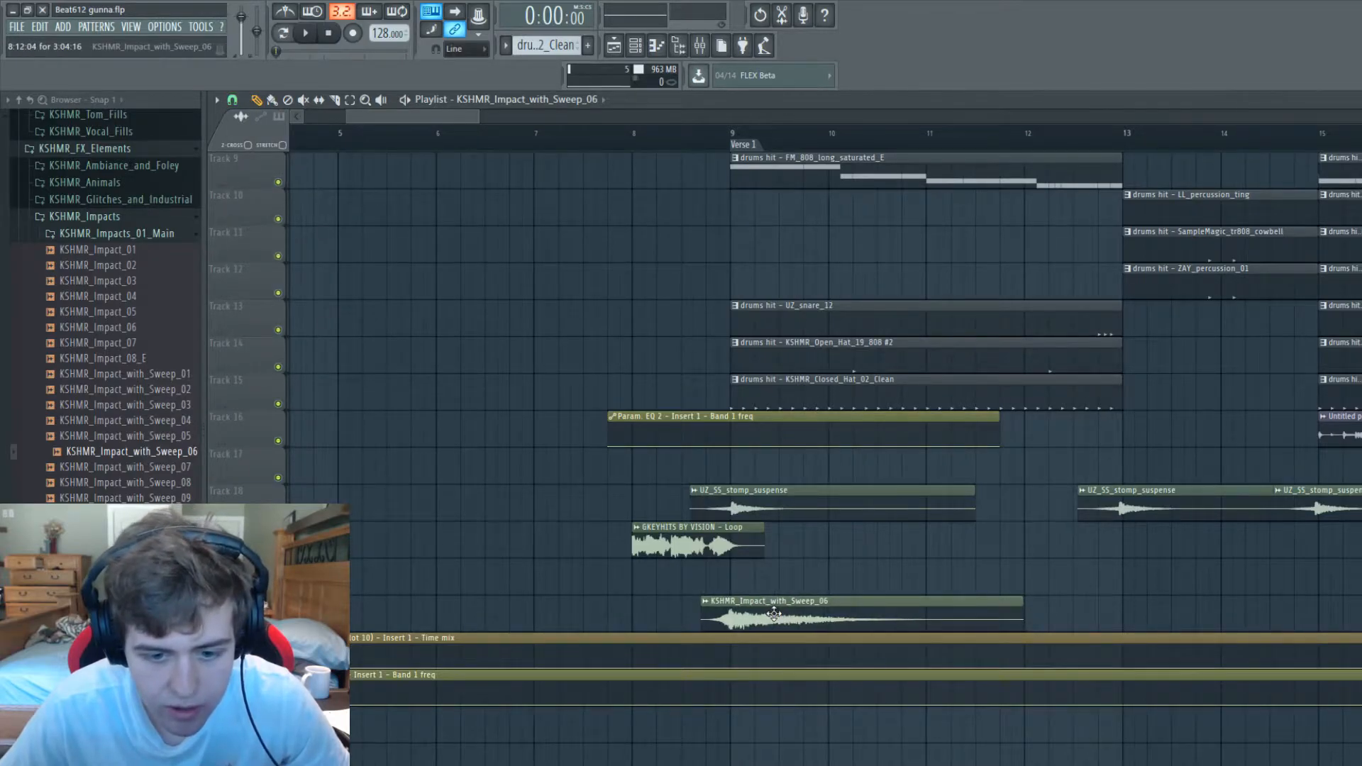
# Step: Shorten the impact sample's tail by increasing its precomputed fade-out, and close the sample's channel settings
pyautogui.doubleClick(775, 614)
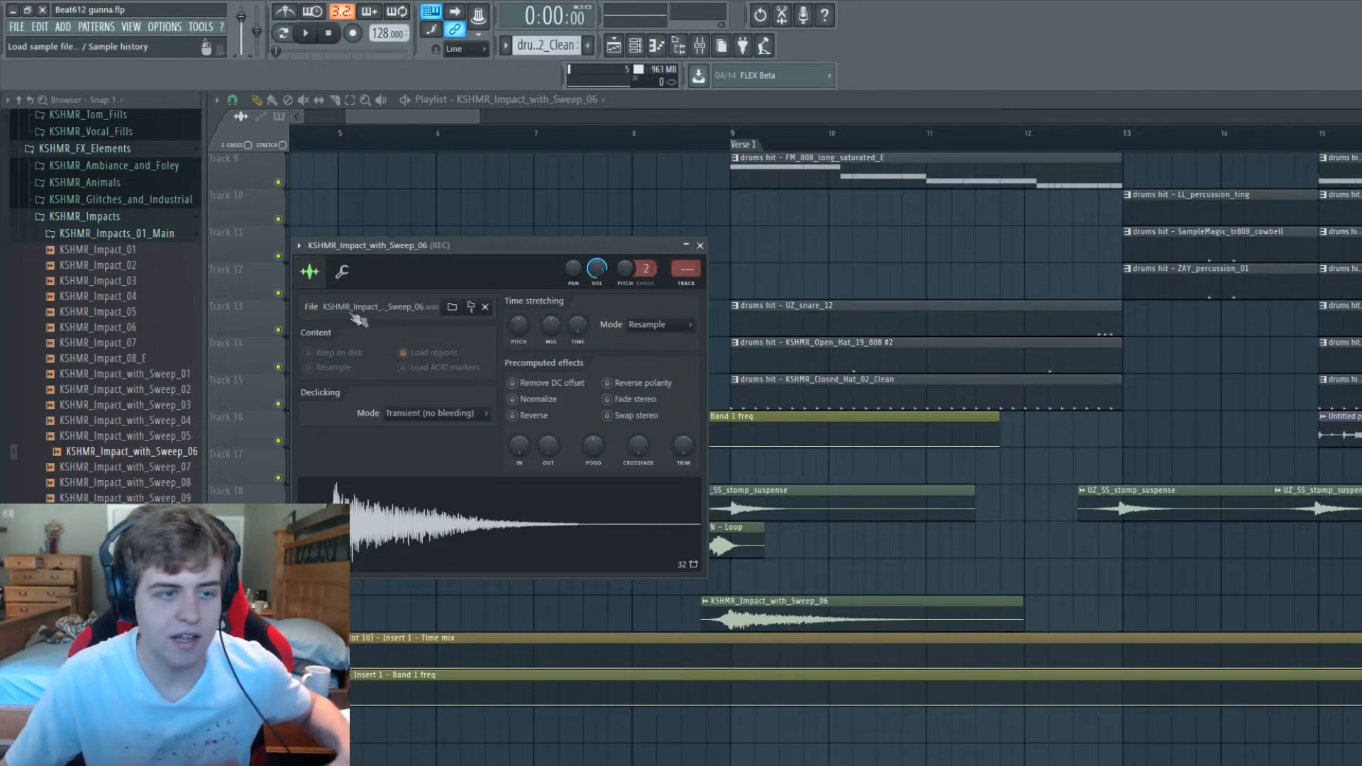
pyautogui.moveTo(548, 445); pyautogui.dragTo(548, 426)
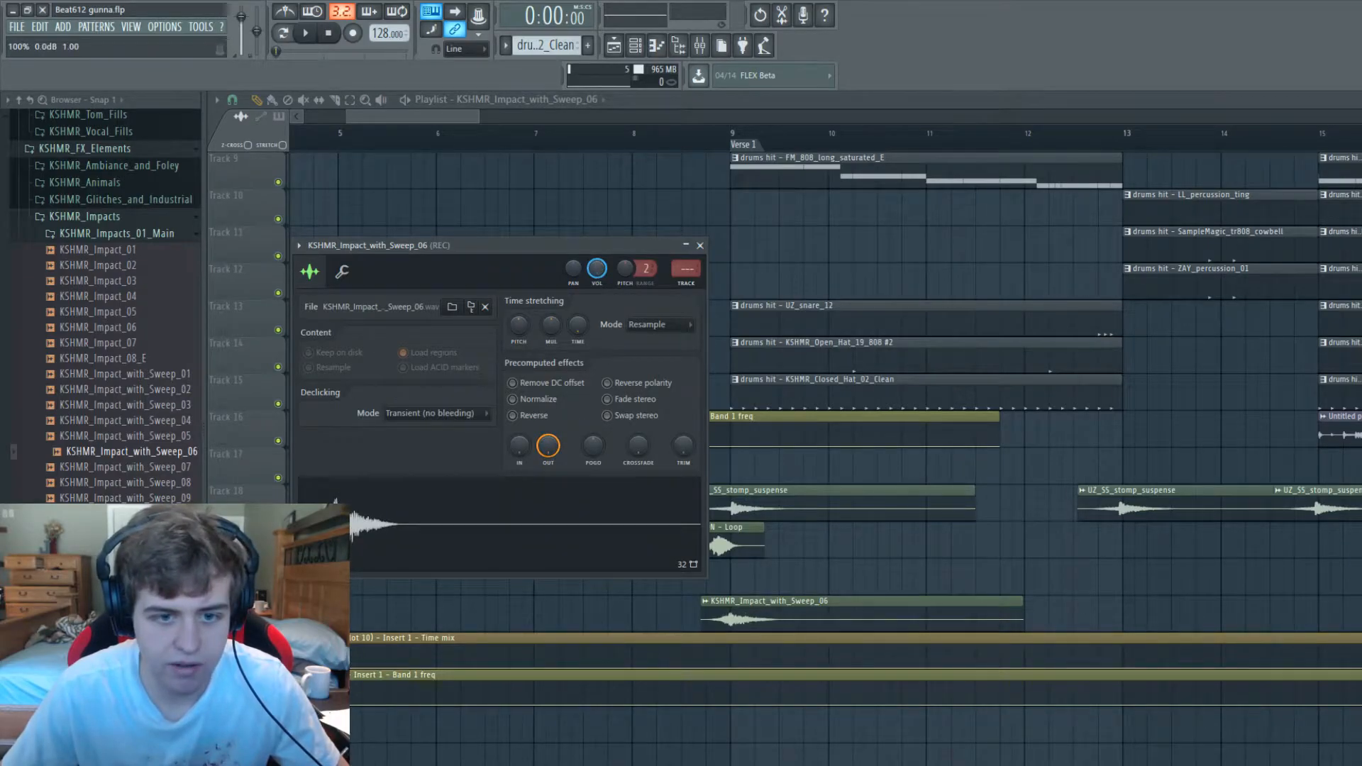
pyautogui.click(699, 246)
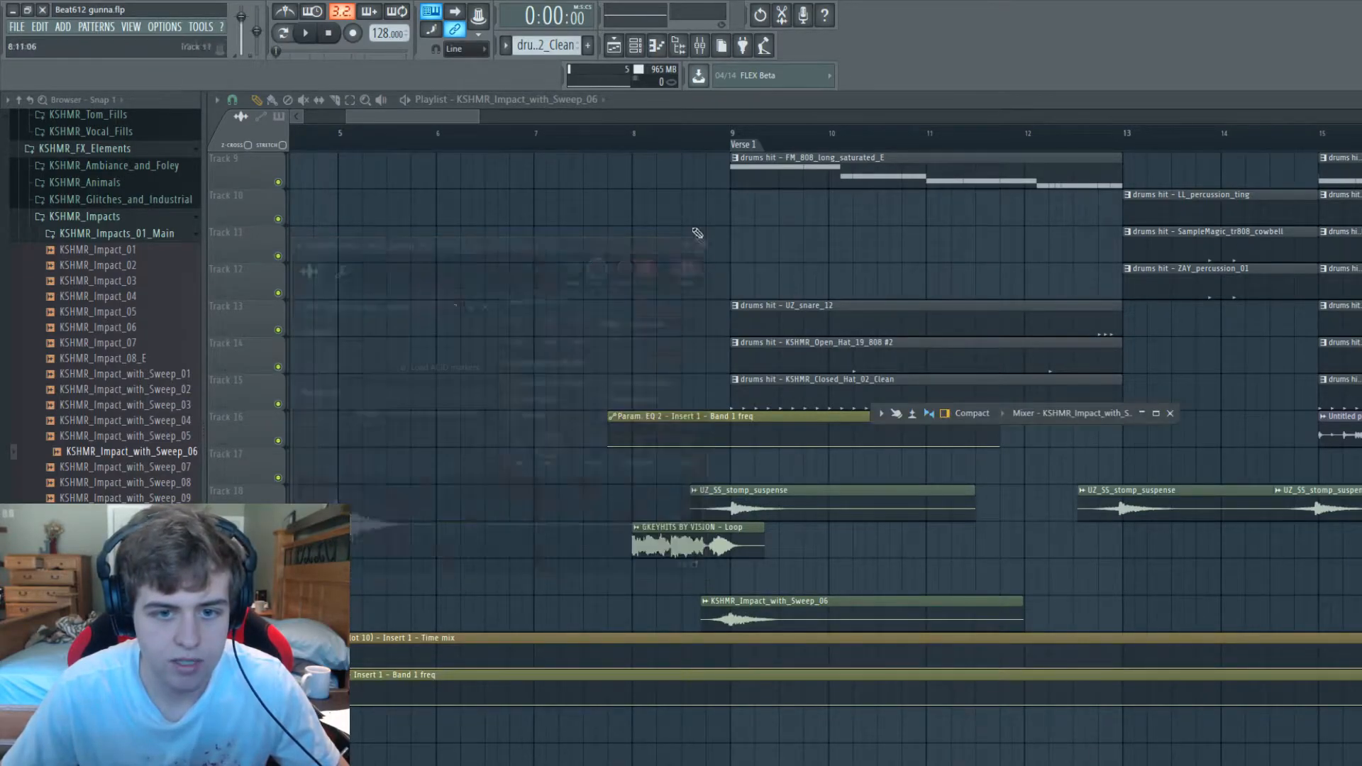
# Step: Play the beat from the start of the intro to audition the shortened impact
pyautogui.click(590, 138)
pyautogui.press('space')
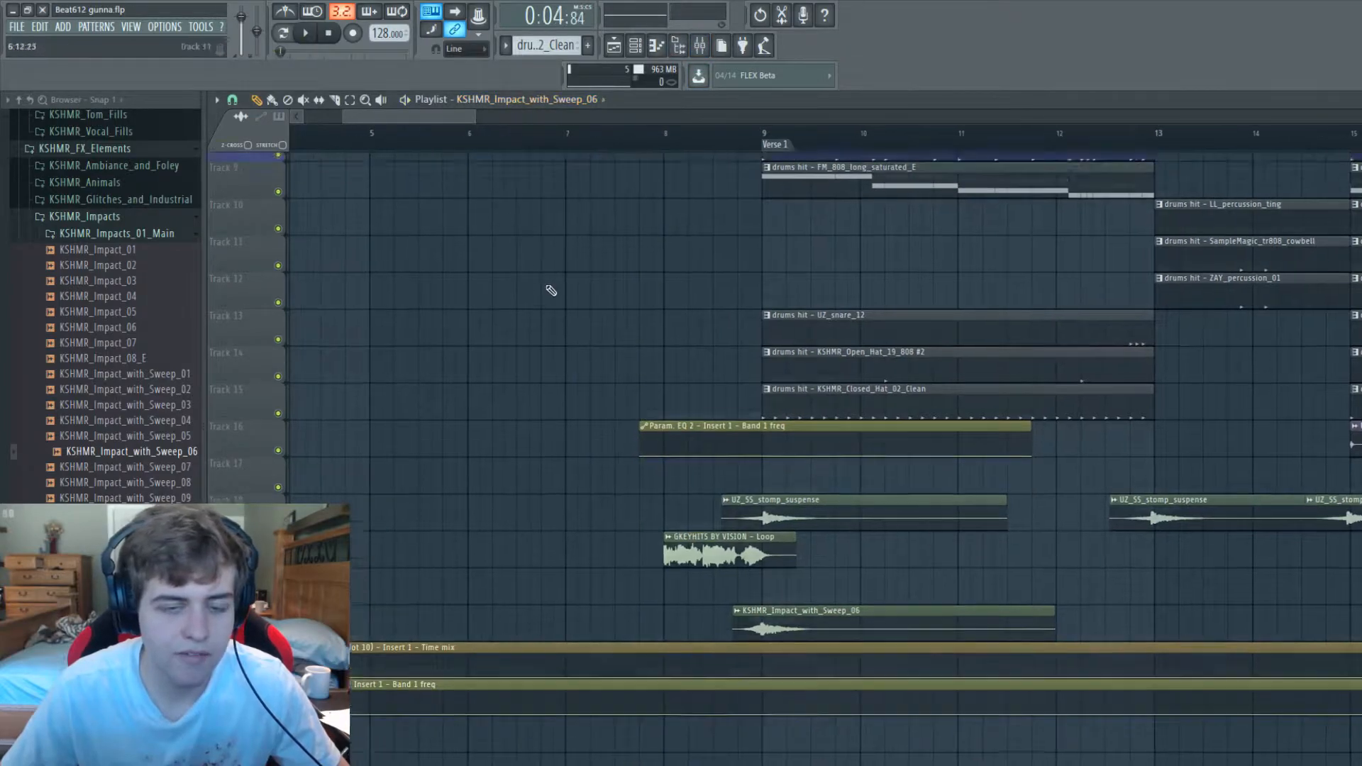
pyautogui.scroll(4, 547, 289)
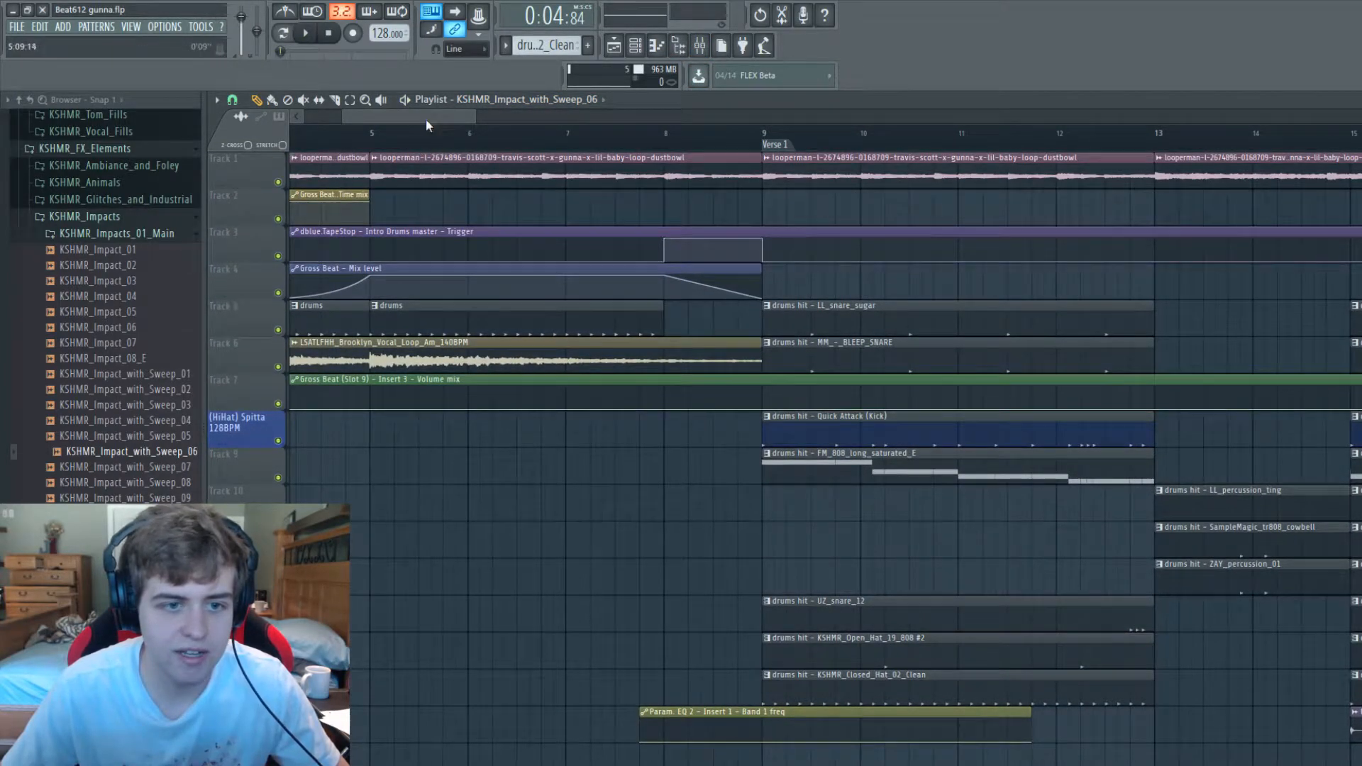
pyautogui.moveTo(426, 120); pyautogui.dragTo(312, 118)
pyautogui.click(292, 131)
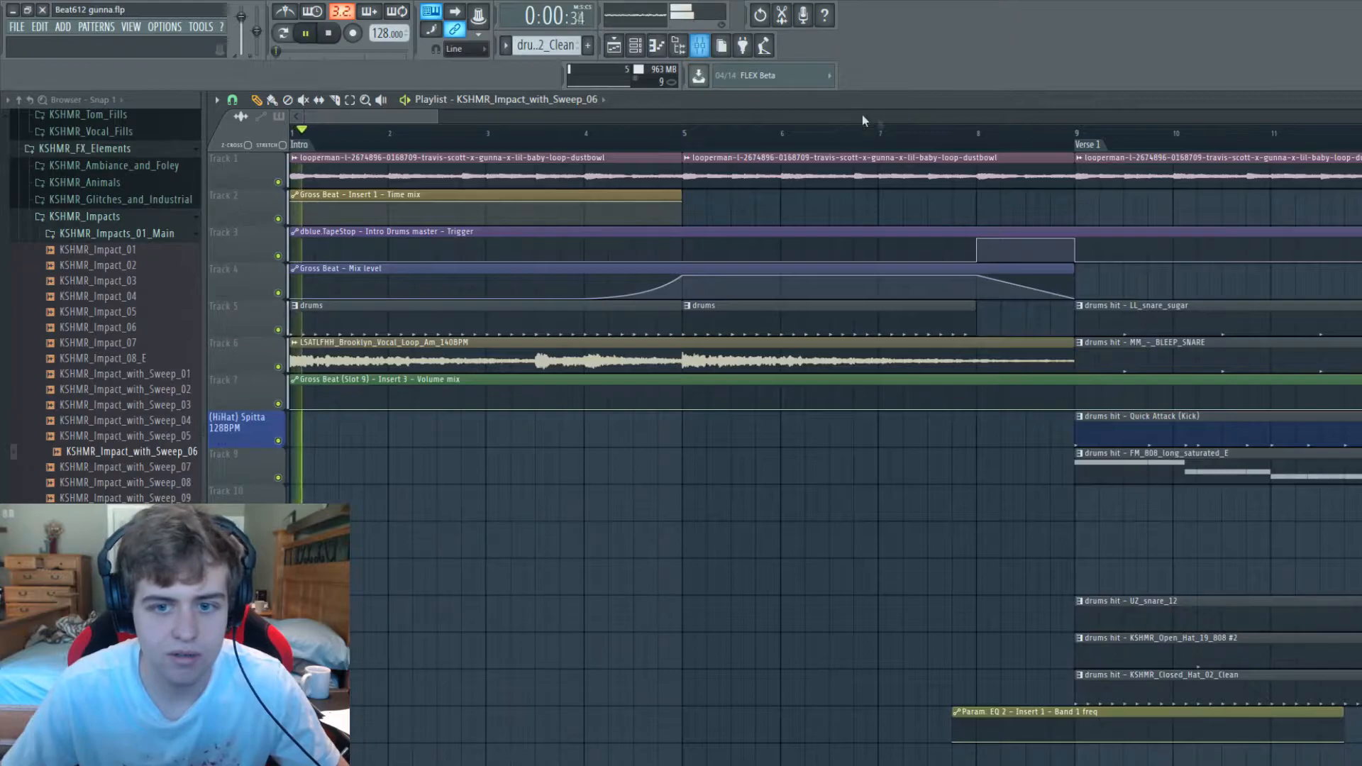
# Step: Lower the KSHMR_Impact_with_Sweep_06 mixer track's volume and load Fruity Parametric EQ 2 in Slot 1, cutting the band 1 low shelf by 18 dB
pyautogui.click(704, 60)
pyautogui.doubleClick(1104, 416)
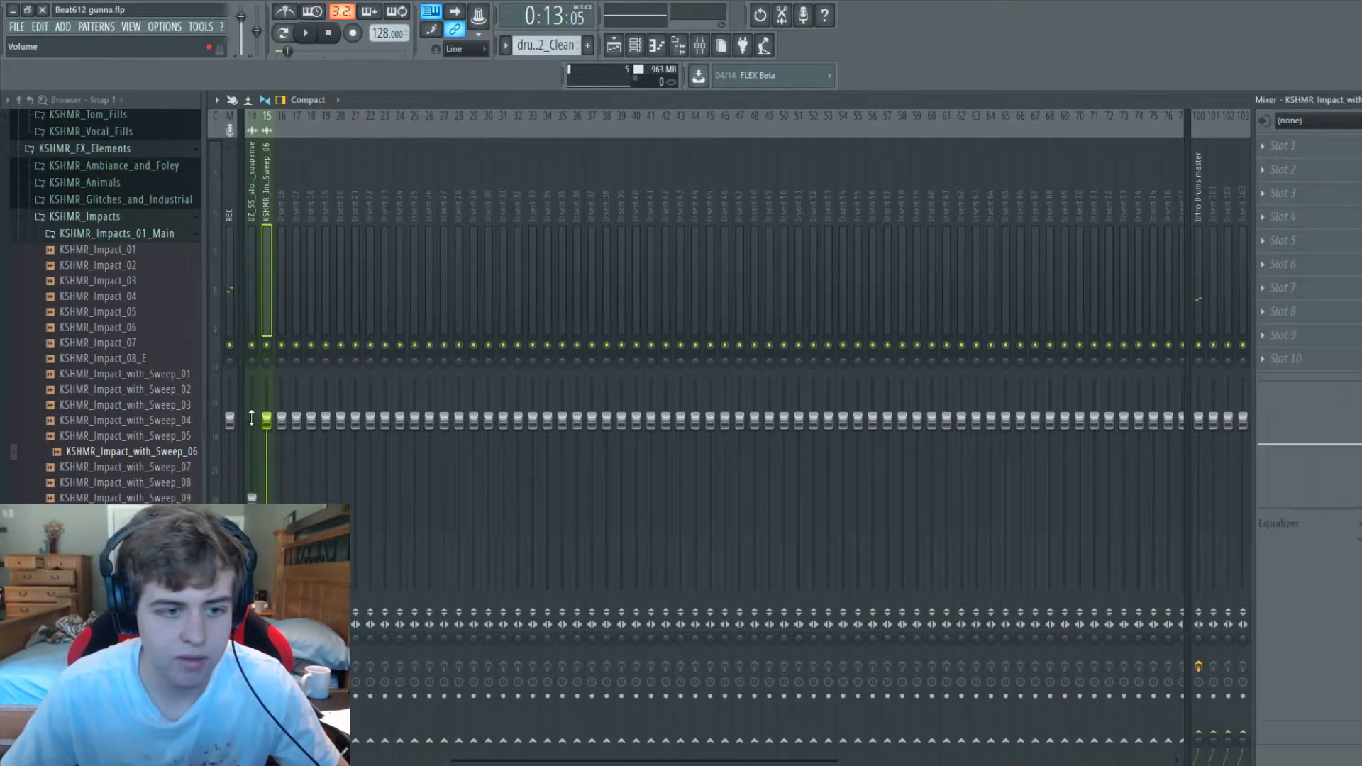
pyautogui.click(1312, 145)
pyautogui.click(1206, 355)
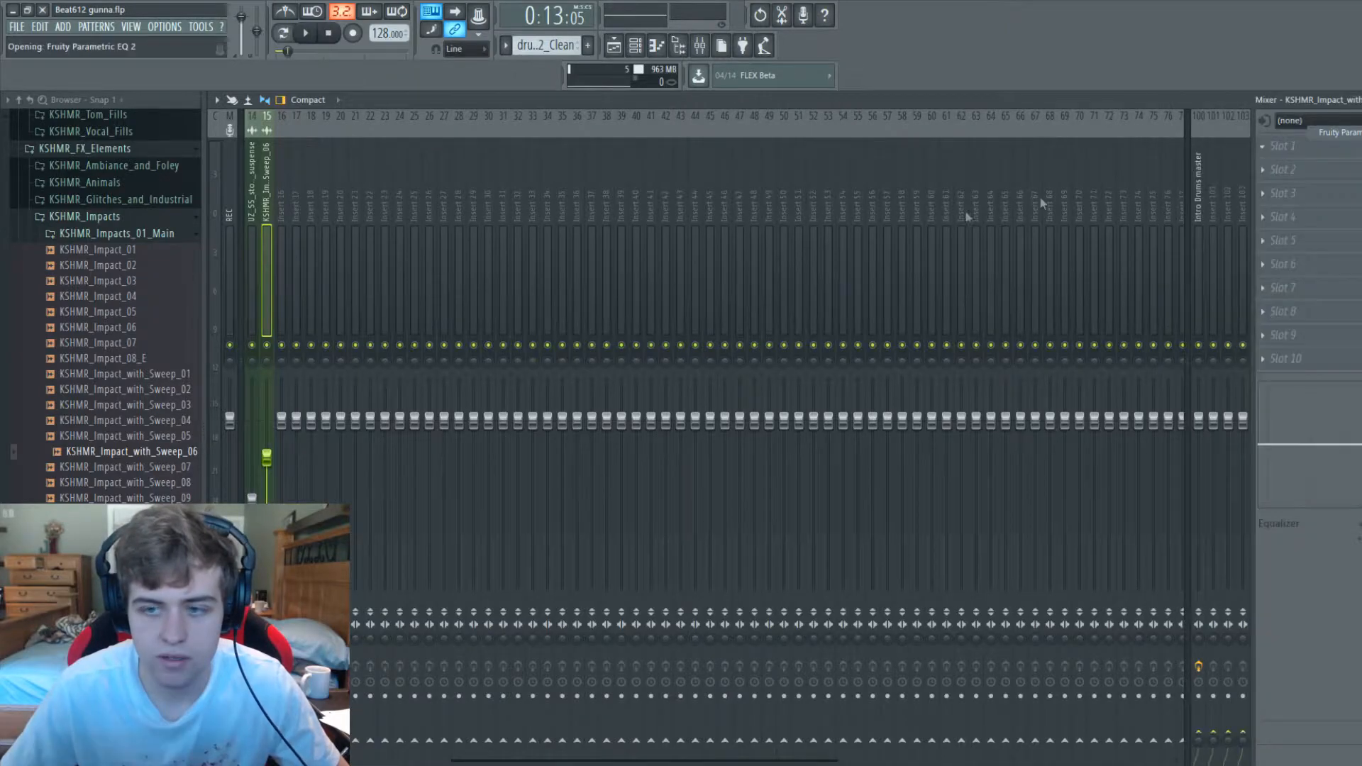
pyautogui.moveTo(283, 287); pyautogui.dragTo(312, 346)
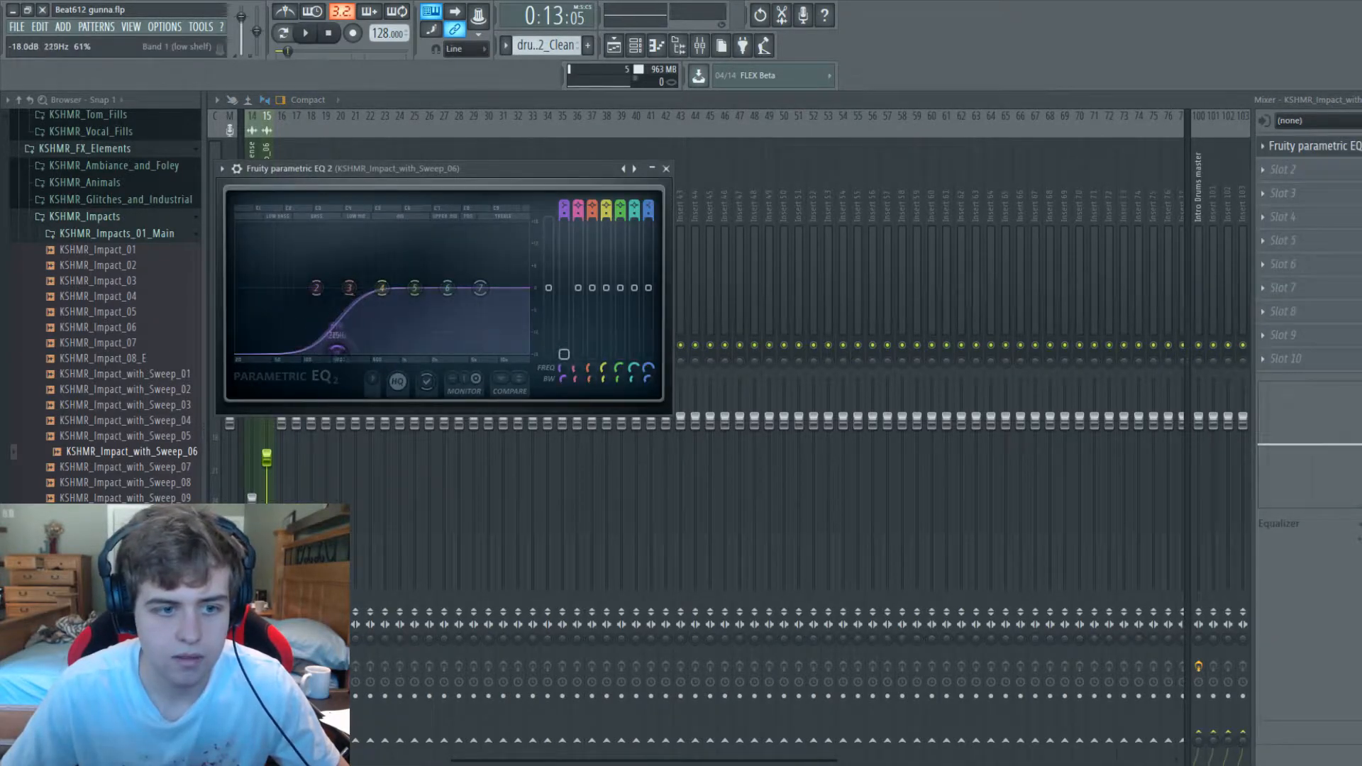
pyautogui.click(666, 169)
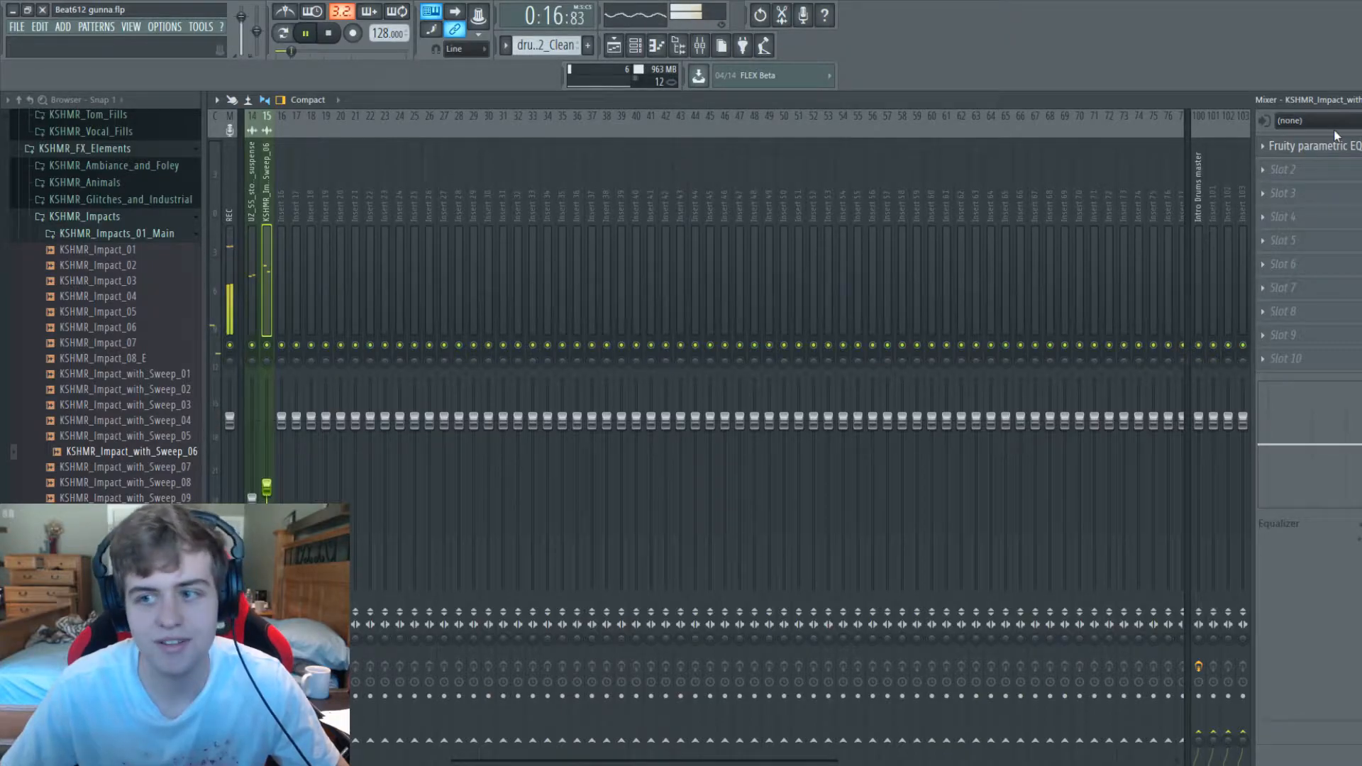
# Step: Return to the playlist, mute the UZ_SS_stomp_suspense and impact tracks, and audition the transition into Verse 1 without them
pyautogui.press('F5')
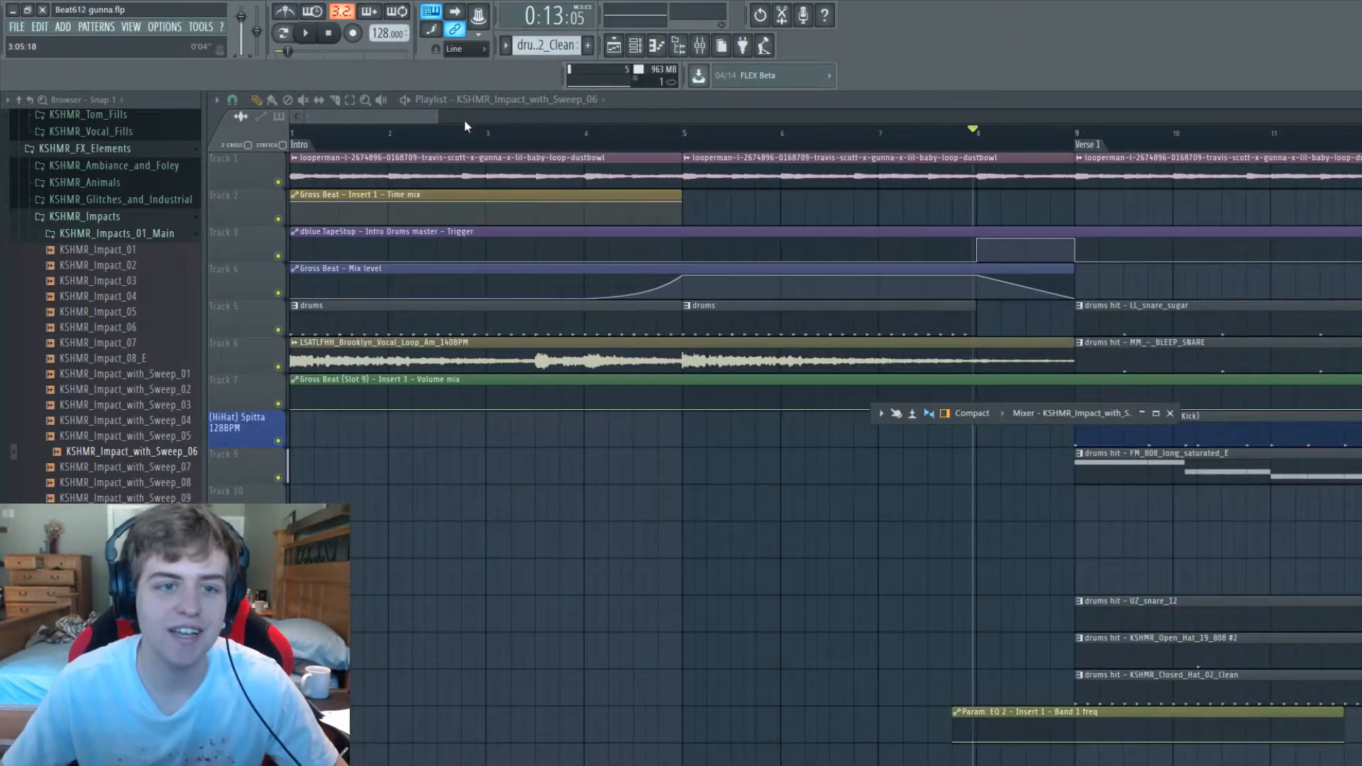
pyautogui.scroll(-5, 464, 120)
pyautogui.click(328, 142)
pyautogui.click(429, 134)
pyautogui.scroll(-2, 462, 262)
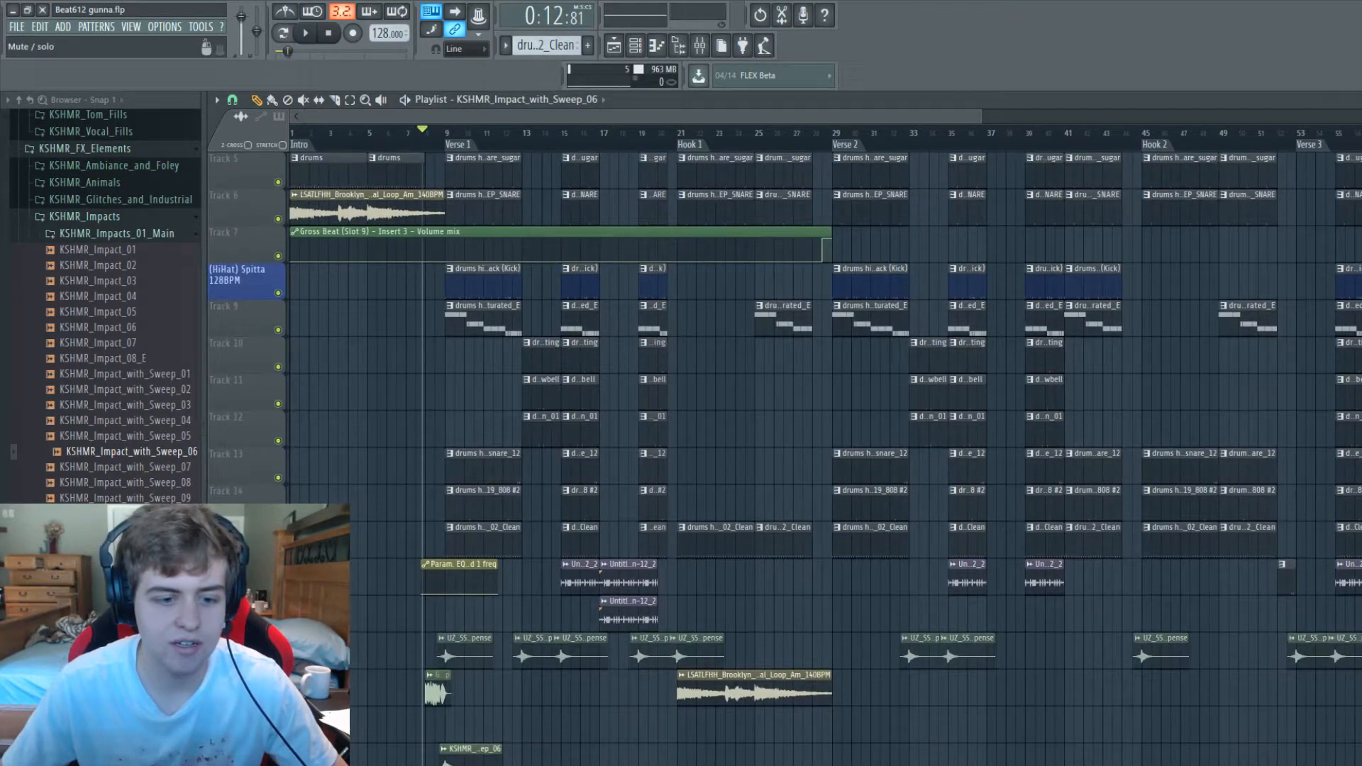
pyautogui.scroll(-1, 312, 568)
pyautogui.press('space')
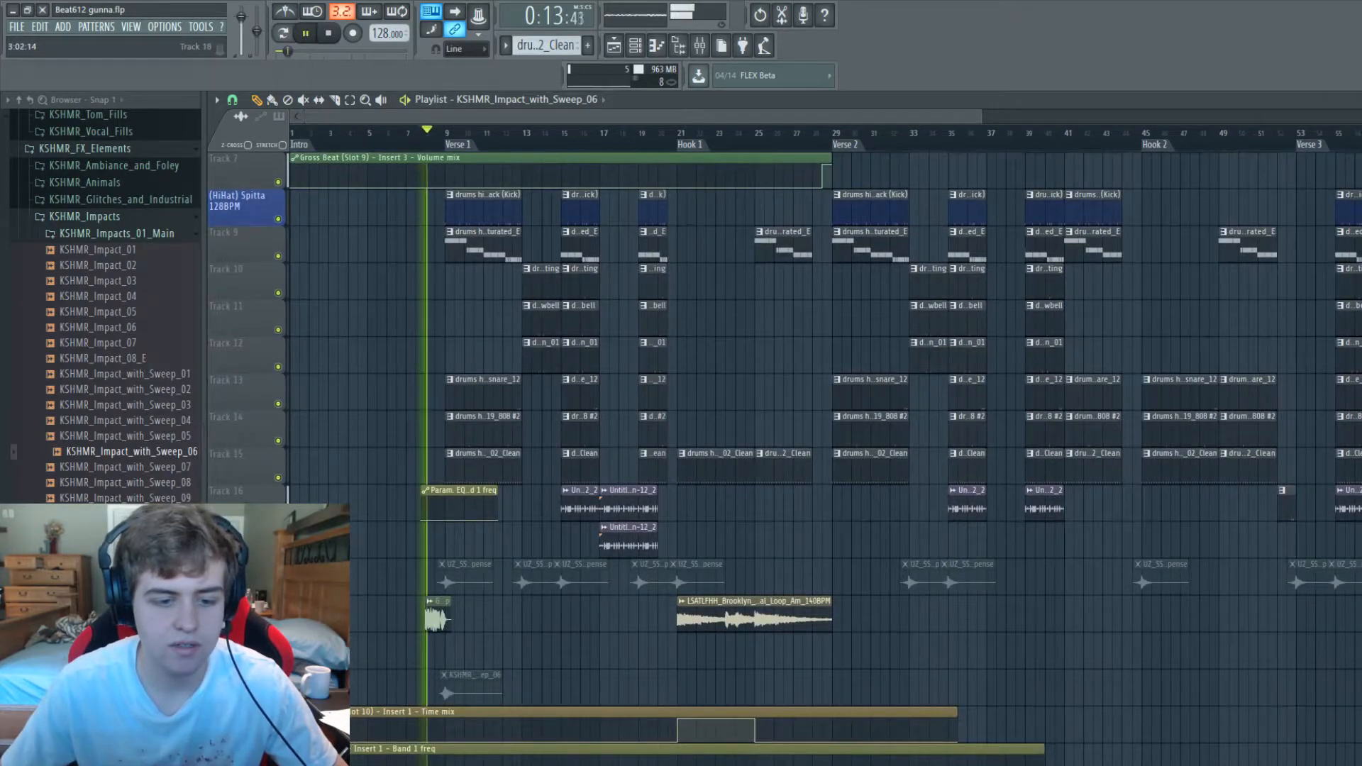
pyautogui.scroll(2, 326, 639)
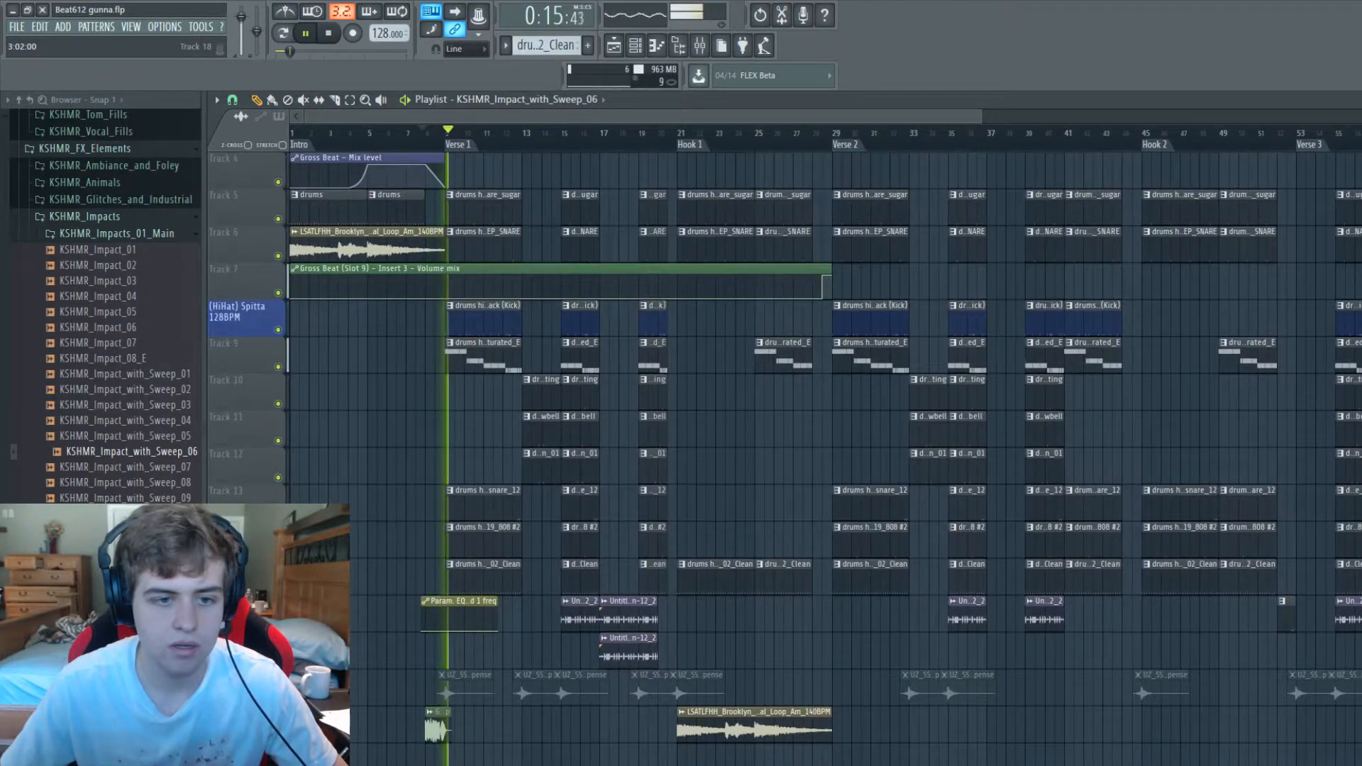
pyautogui.press('space')
# Step: Unmute the stomp and impact tracks and replay the transition into Verse 1 with the effects
pyautogui.scroll(-2, 327, 639)
pyautogui.click(278, 589)
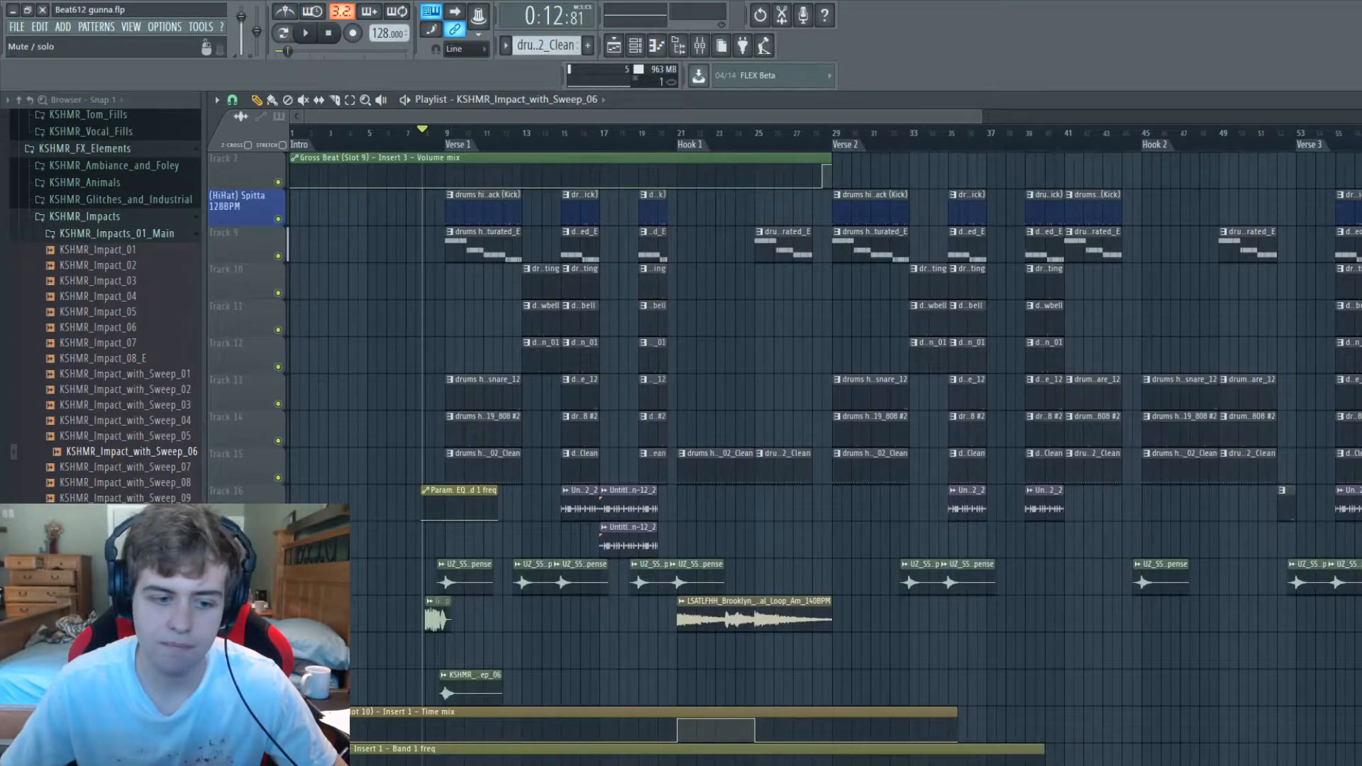
pyautogui.press('space')
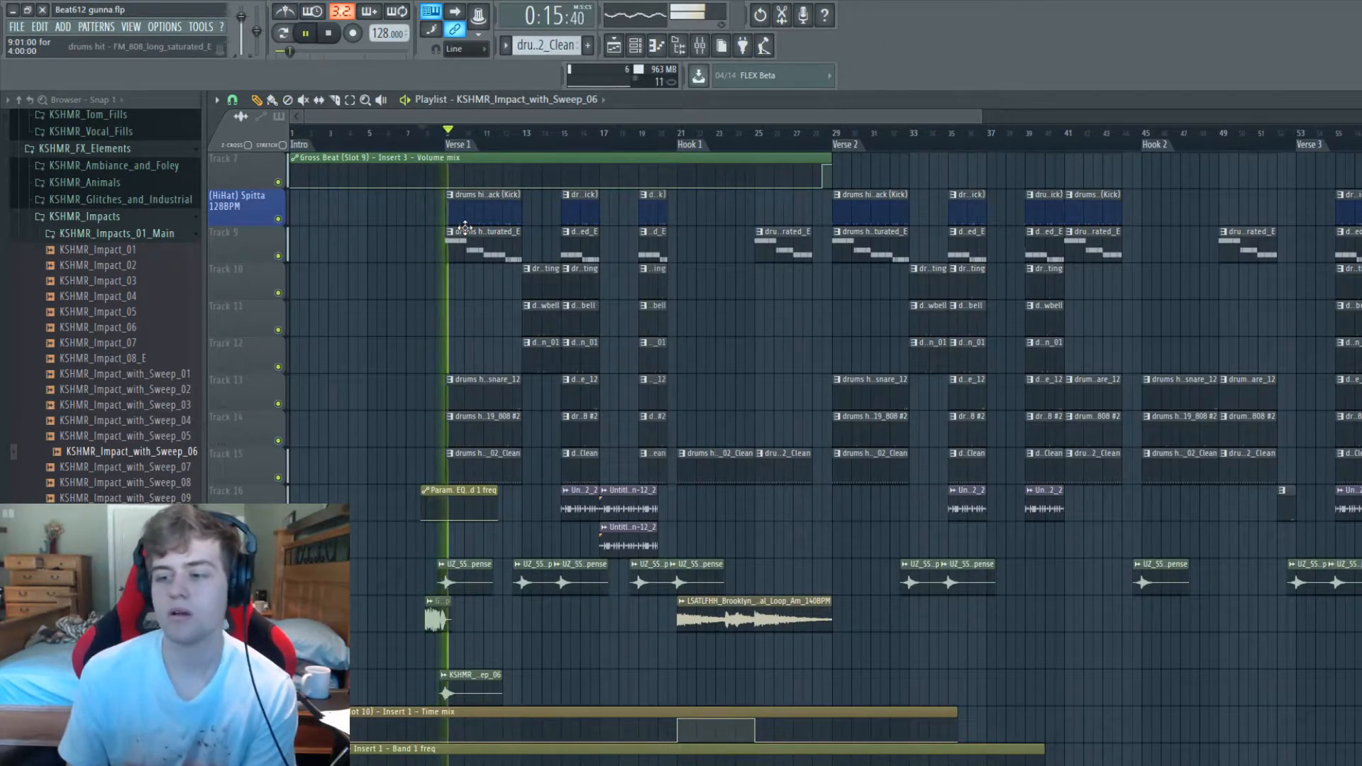
pyautogui.press('space')
pyautogui.scroll(3, 483, 338)
pyautogui.scroll(2, 440, 292)
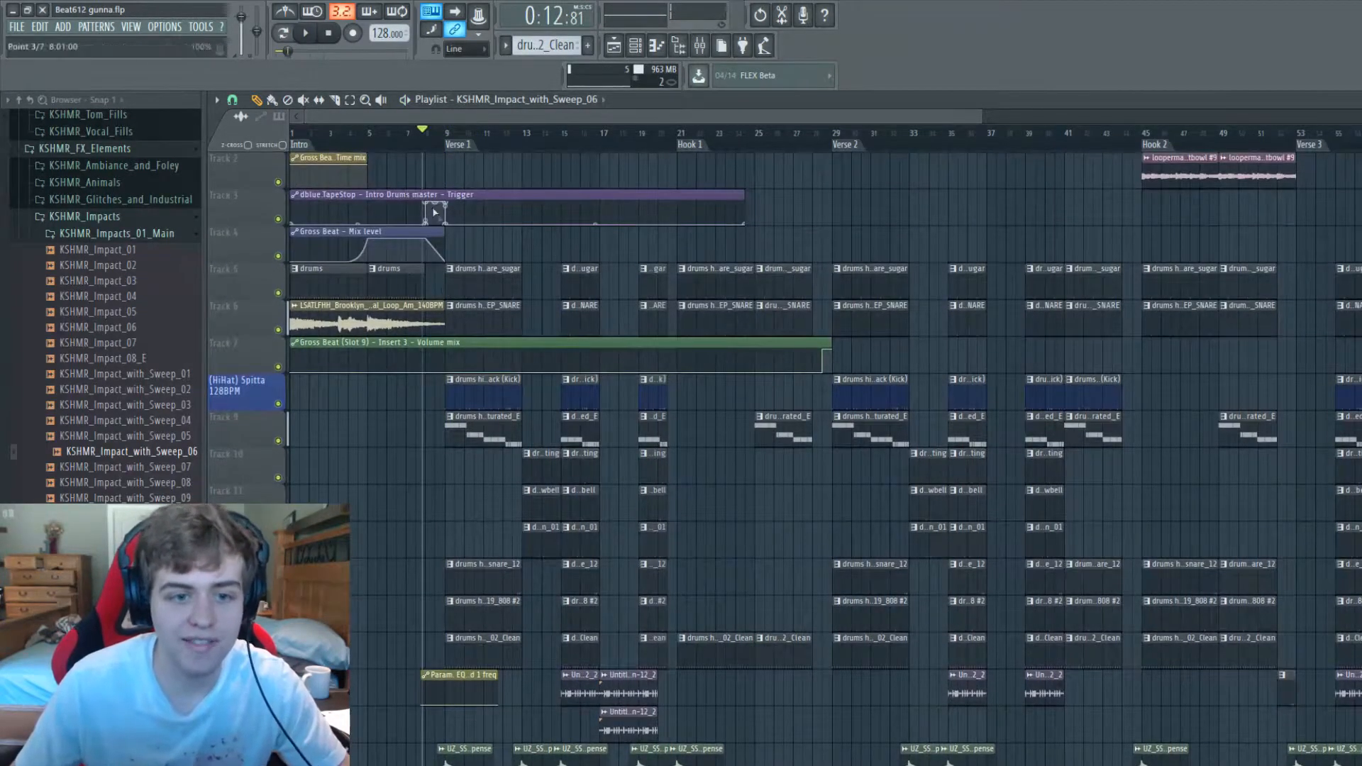
pyautogui.scroll(-5, 531, 614)
pyautogui.moveTo(984, 112); pyautogui.dragTo(996, 112)
pyautogui.scroll(6, 440, 142)
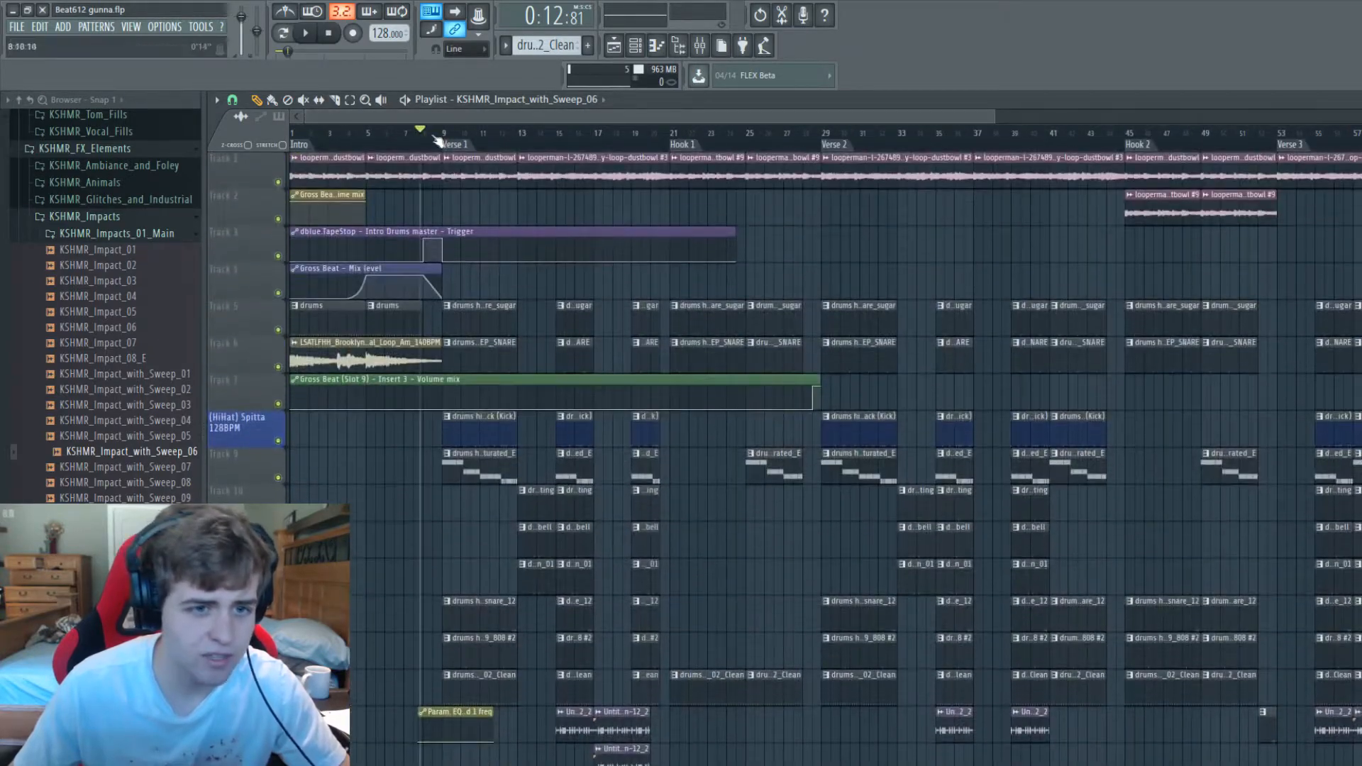
pyautogui.scroll(-2, 408, 332)
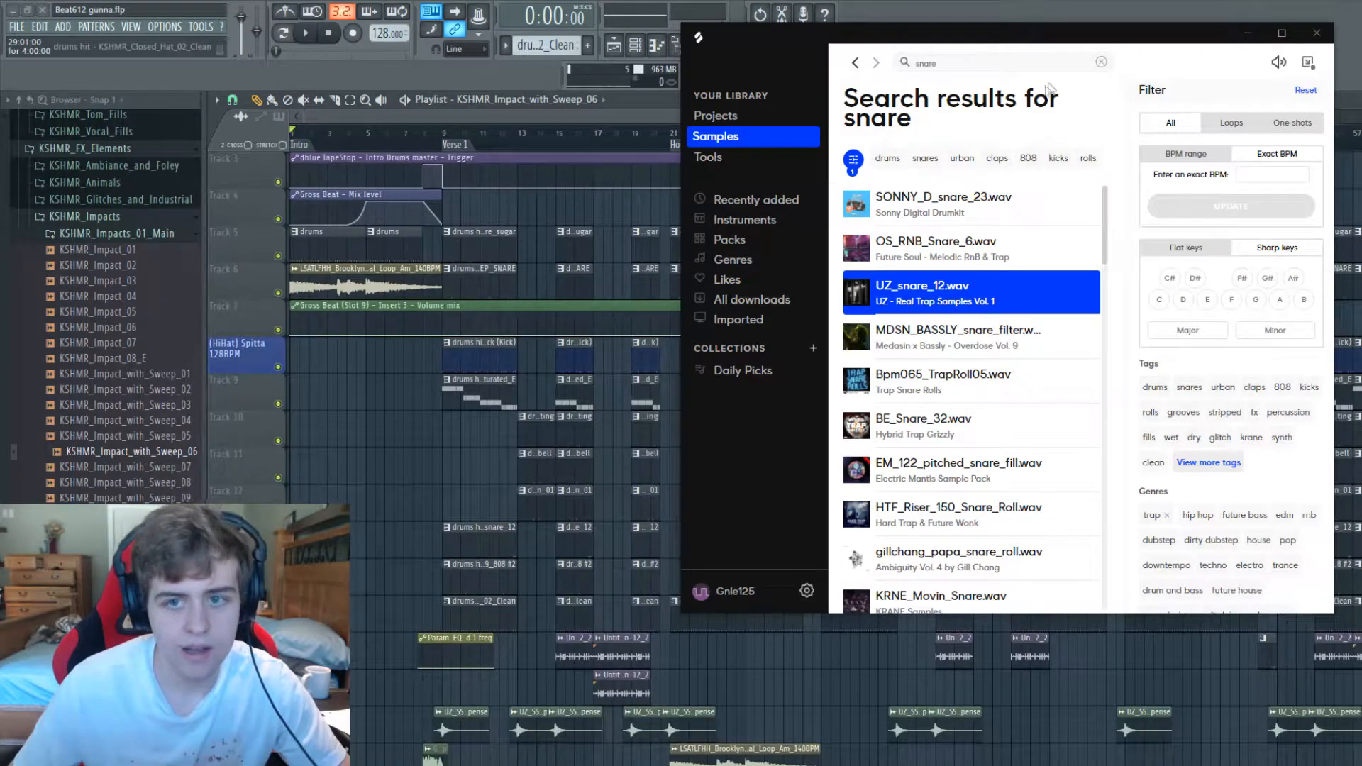
# Step: Switch to Splice and replace the snare search in the sample library with a search for "riser"
pyautogui.click(1101, 62)
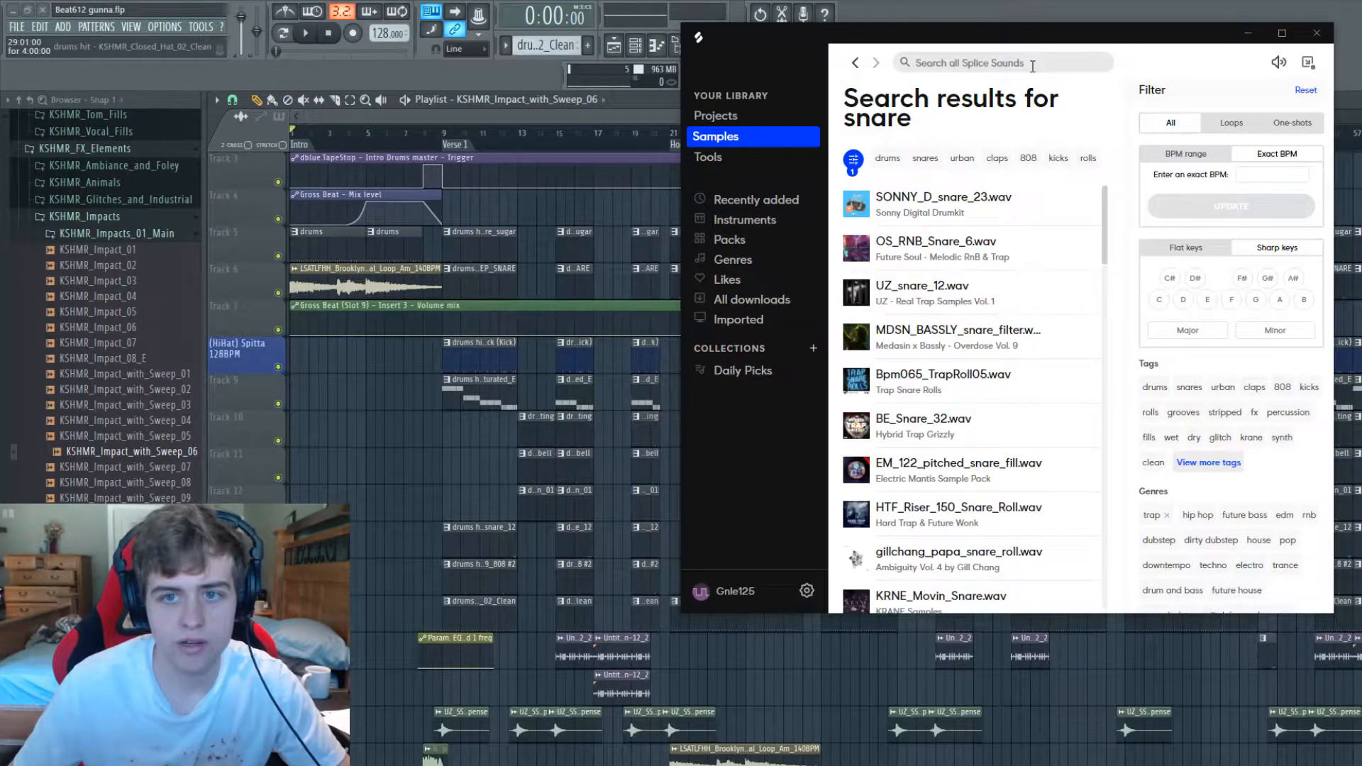
pyautogui.write('riser')
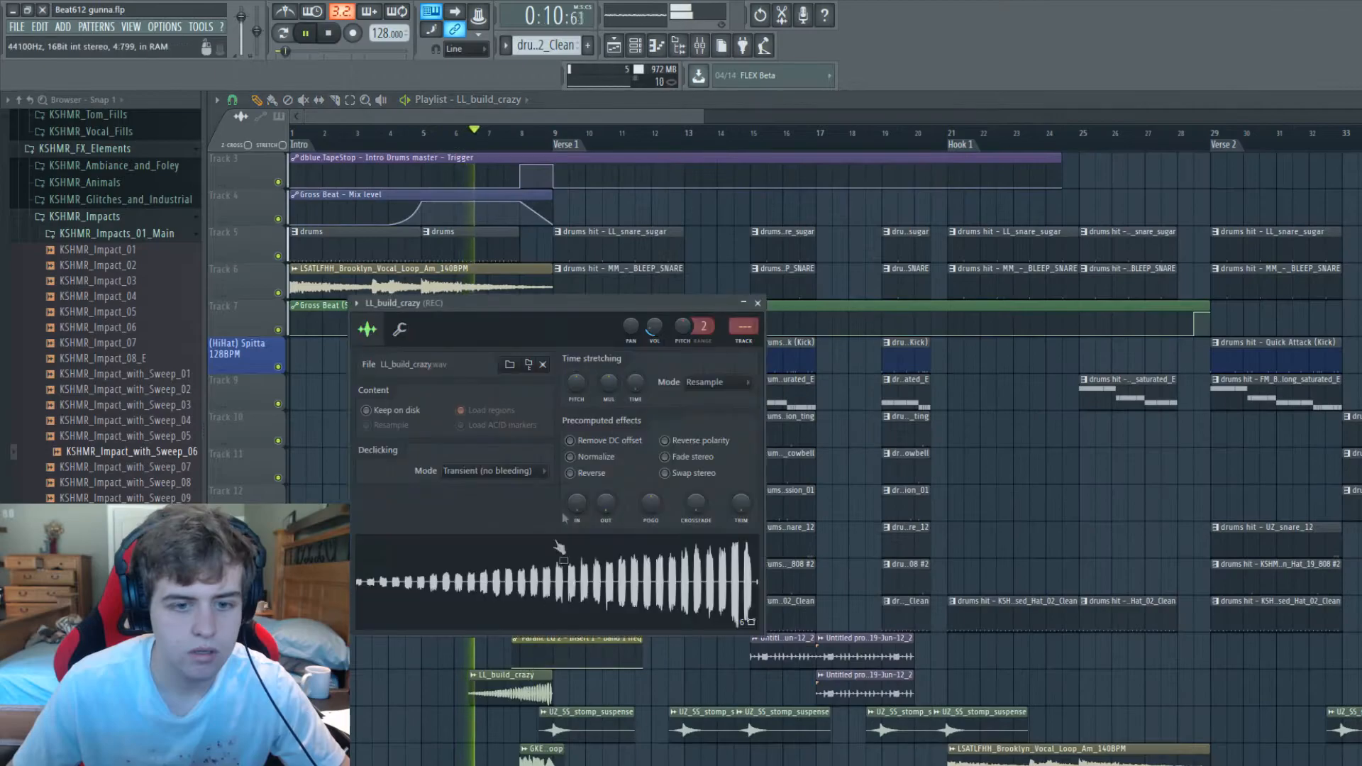
# Step: Set the LL_build_crazy channel's volume to 14% while the intro plays, close its settings, and stop playback after Verse 1 begins
pyautogui.scroll(3, 655, 327)
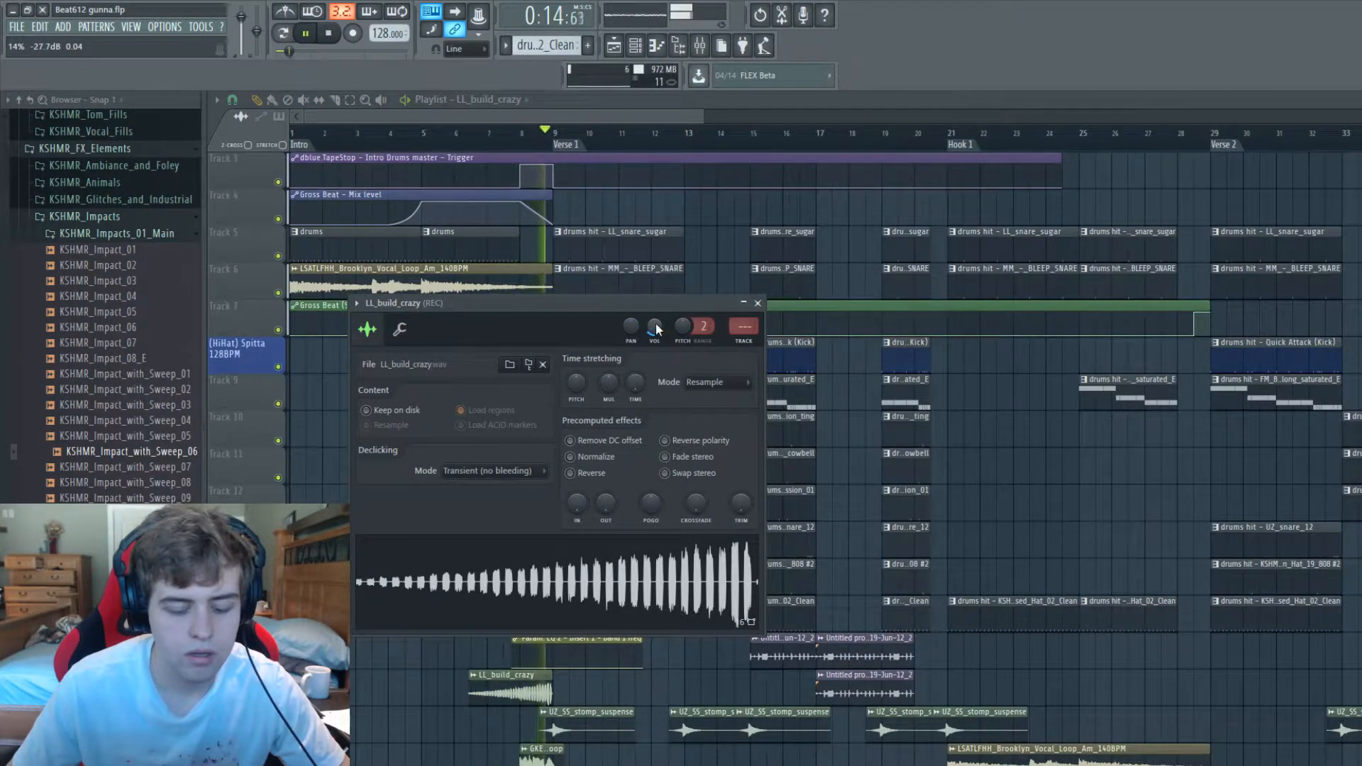
pyautogui.click(758, 303)
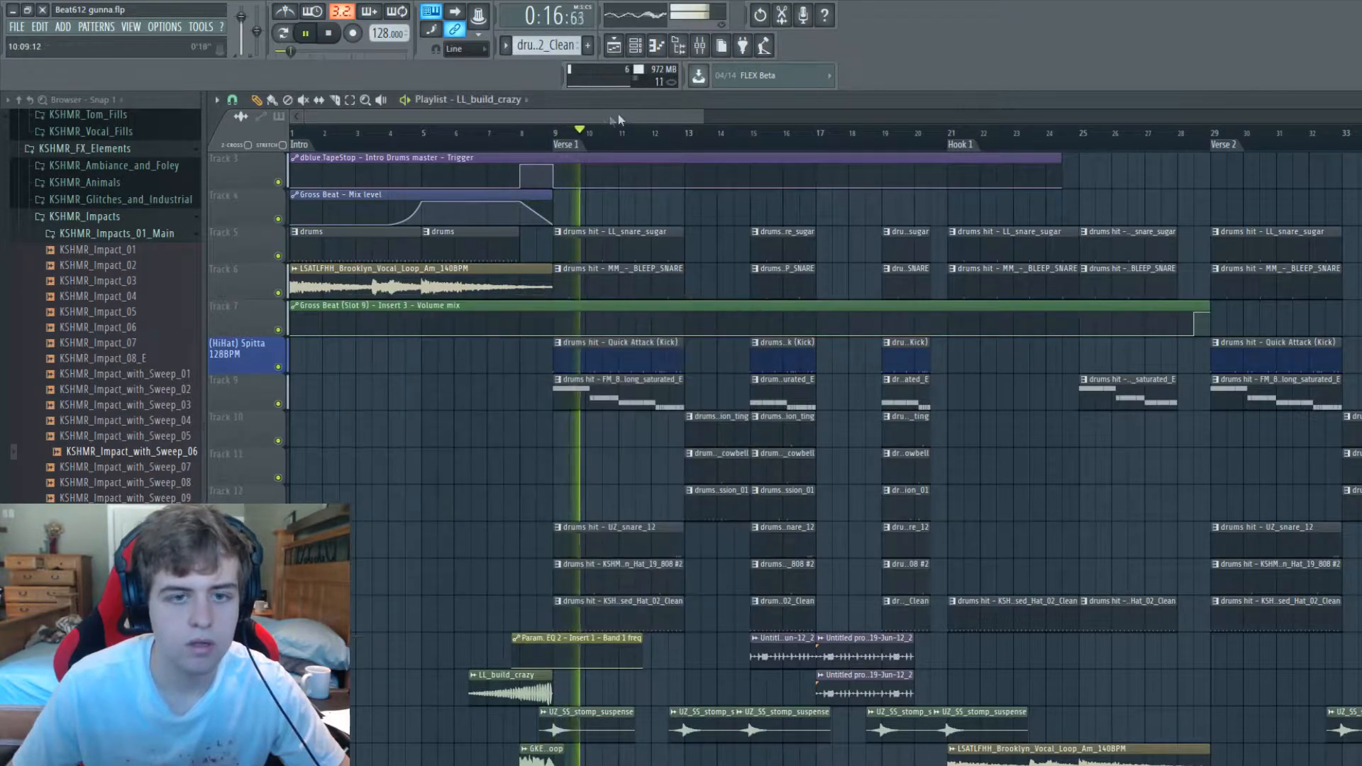
pyautogui.scroll(-3, 619, 117)
pyautogui.press('space')
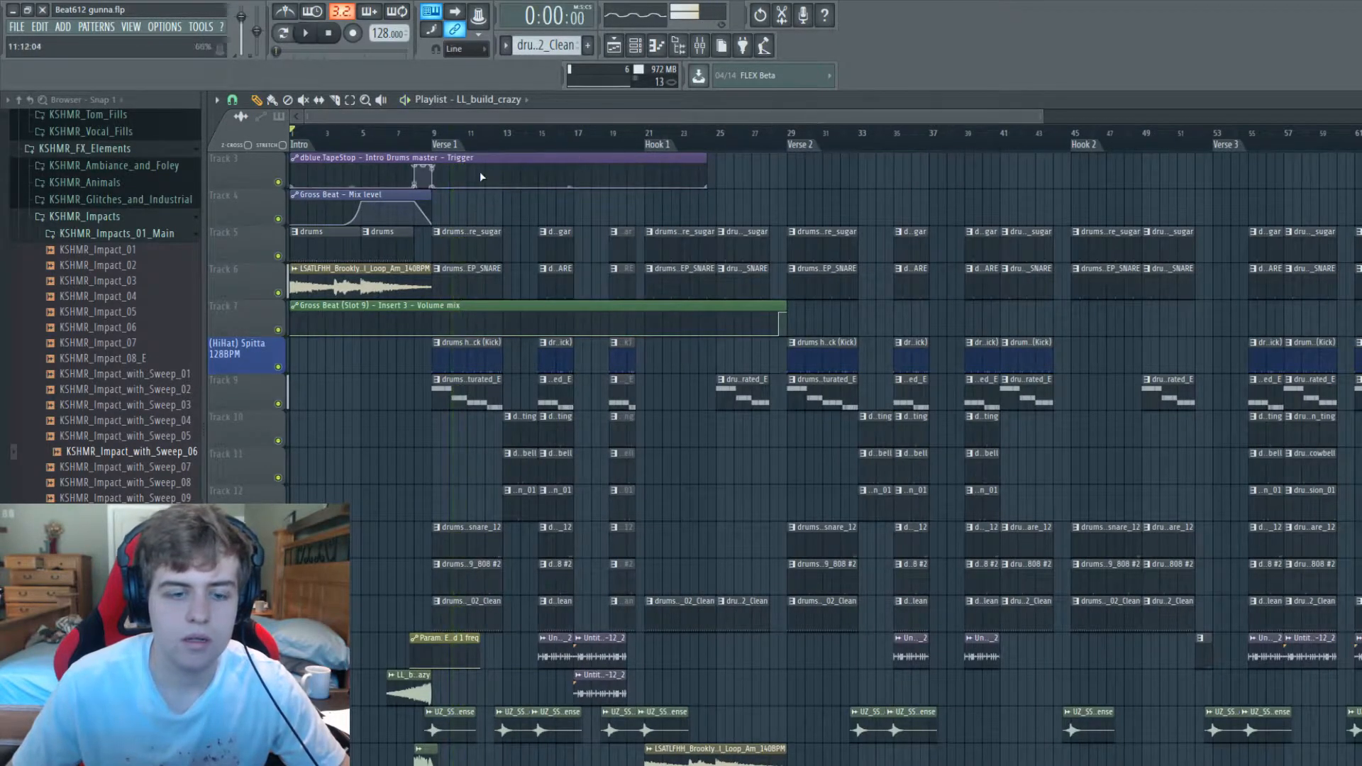
# Step: Examine the arrangement's automation, drum and effect tracks from the intro through Verse 3, with the full song in view
pyautogui.scroll(-5, 440, 521)
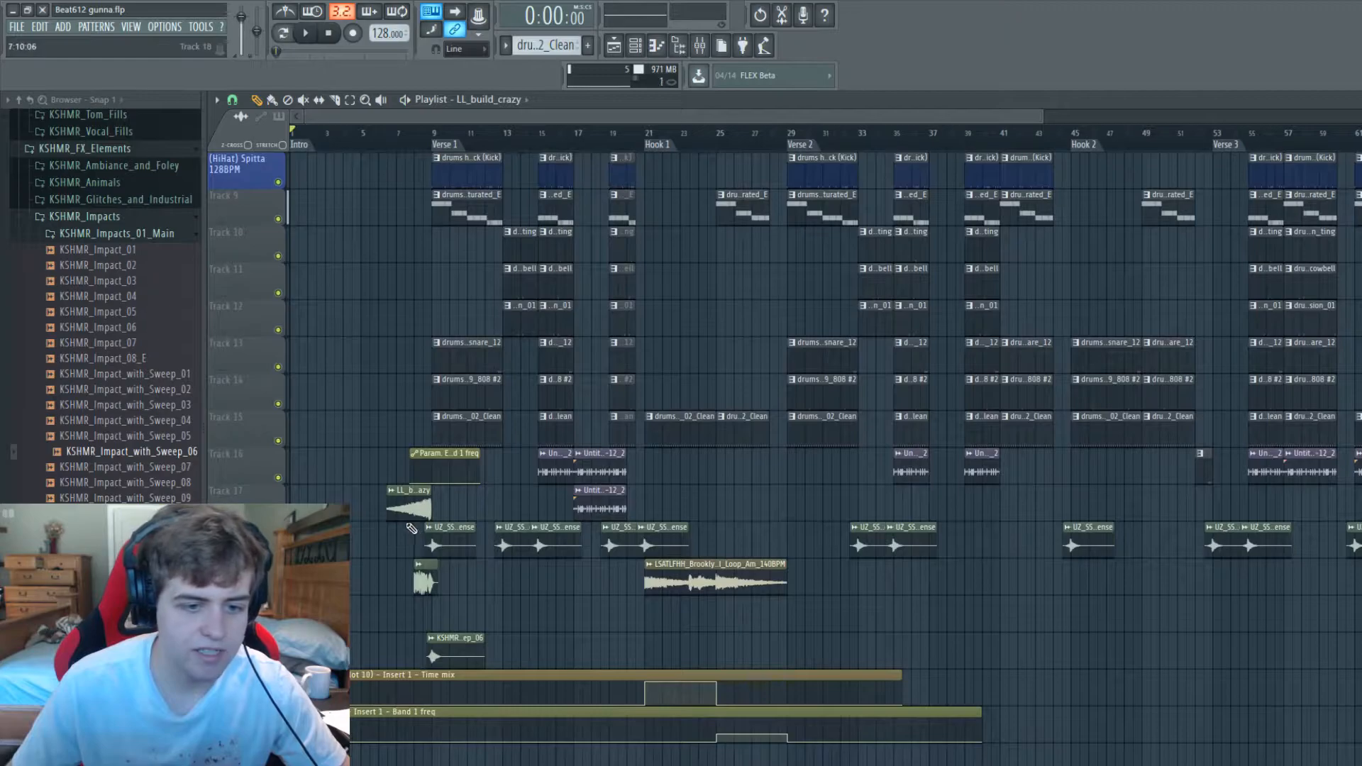
pyautogui.scroll(6, 398, 522)
pyautogui.scroll(-4, 383, 539)
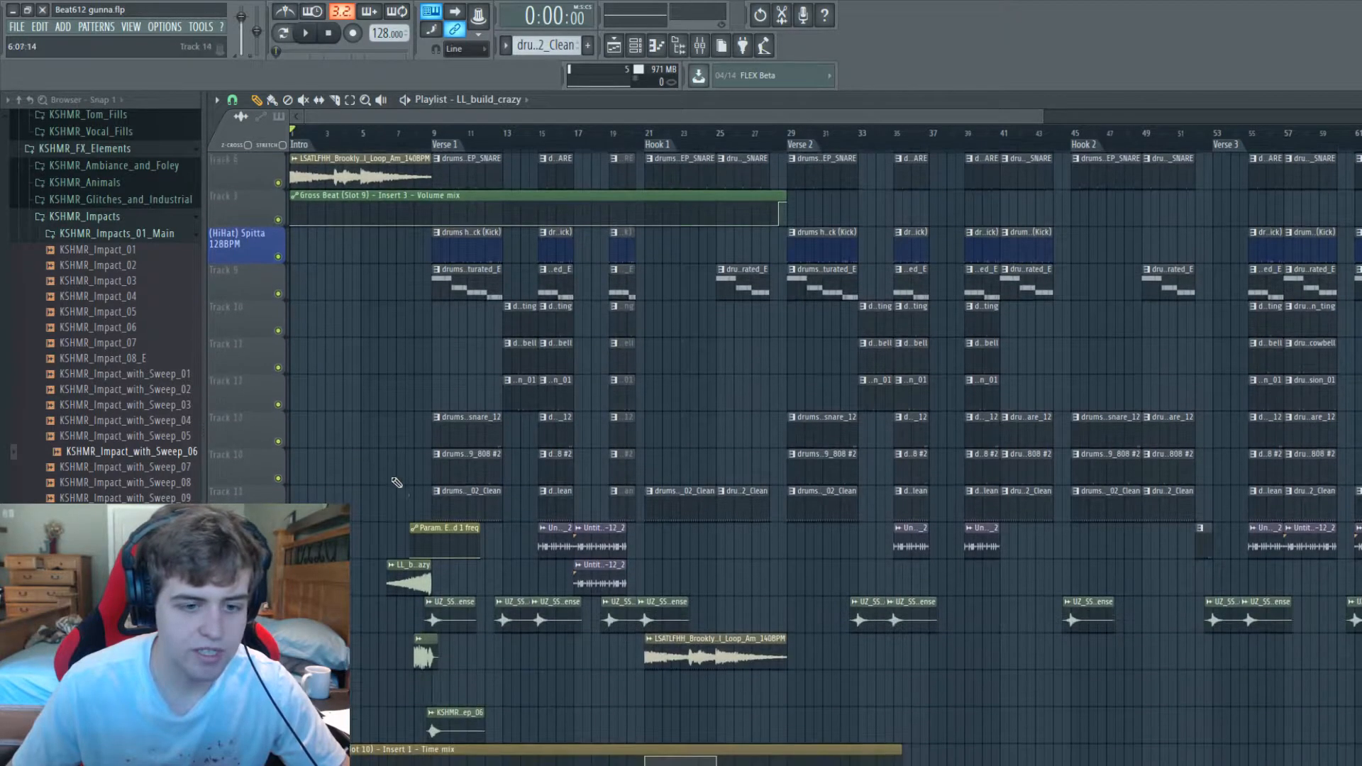
pyautogui.scroll(5, 372, 550)
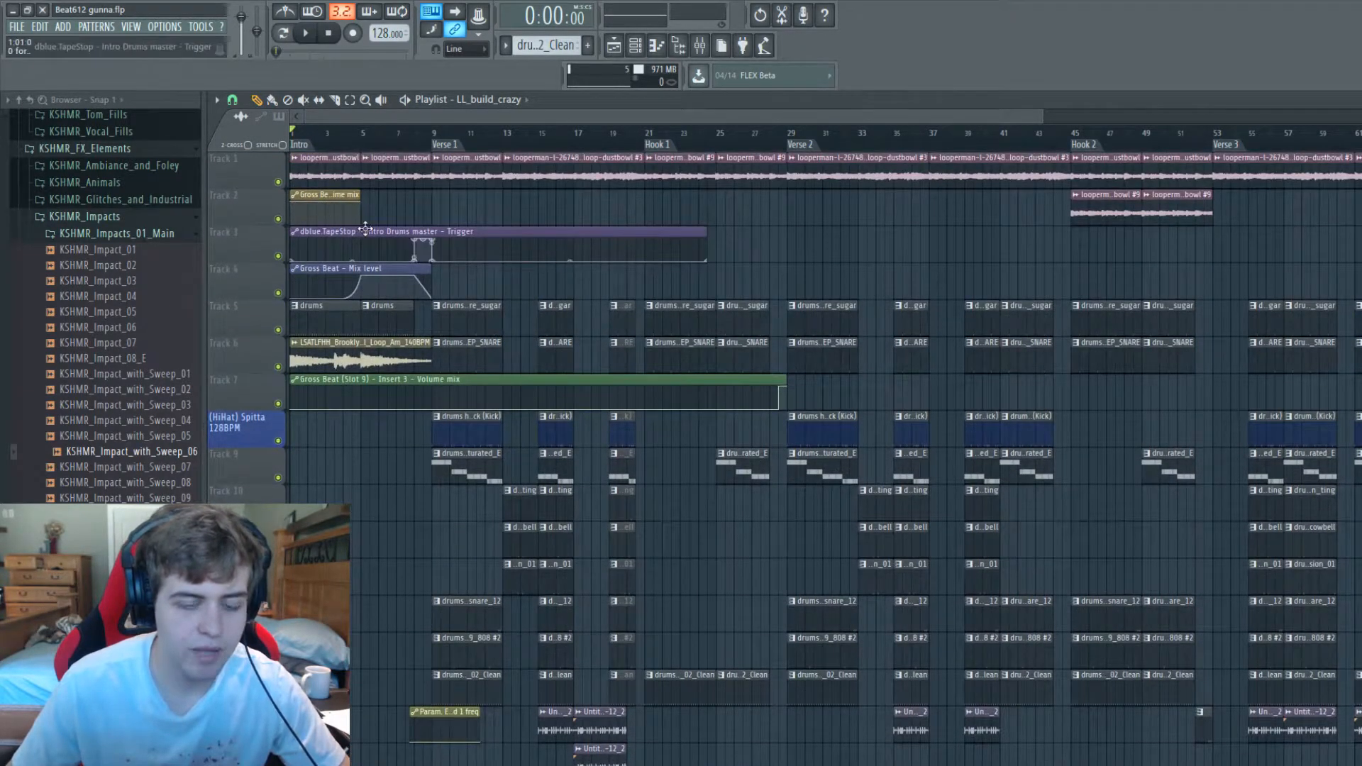
pyautogui.scroll(-6, 366, 223)
pyautogui.scroll(-2, 444, 347)
pyautogui.scroll(7, 496, 352)
pyautogui.scroll(-4, 614, 356)
pyautogui.scroll(5, 608, 359)
pyautogui.moveTo(1042, 118); pyautogui.dragTo(1340, 122)
pyautogui.scroll(-6, 683, 303)
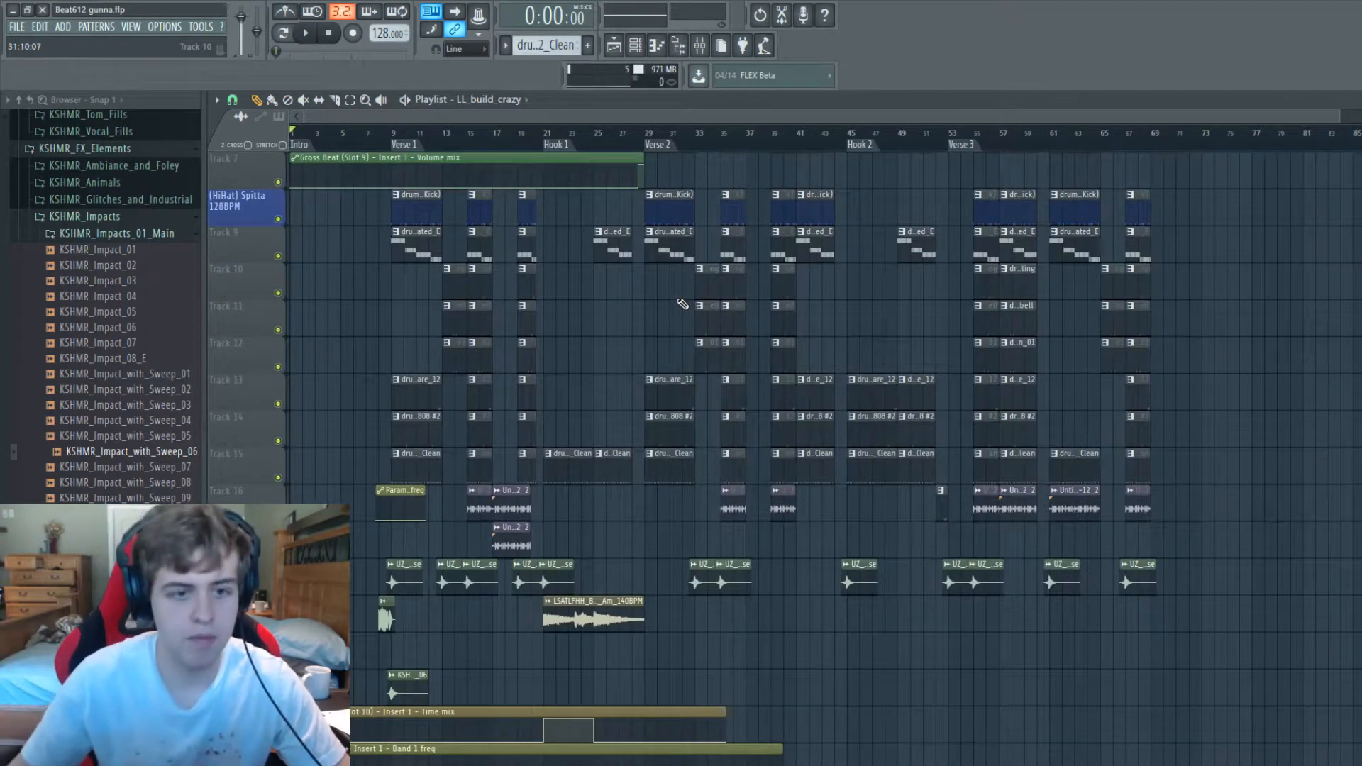
pyautogui.scroll(4, 532, 335)
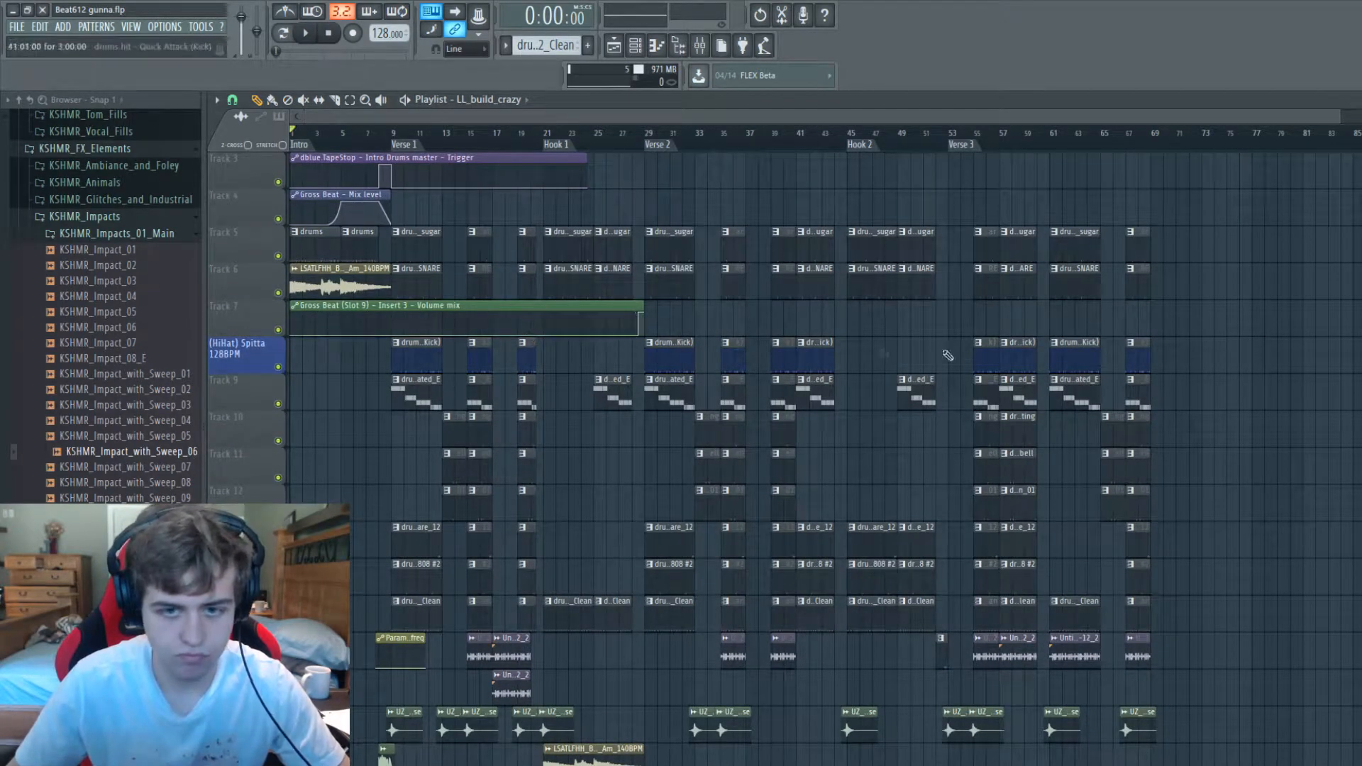
pyautogui.moveTo(1337, 123)
pyautogui.mouseDown()
pyautogui.moveTo(608, 116)
pyautogui.moveTo(1341, 116)
pyautogui.mouseUp()
pyautogui.scroll(-5, 520, 304)
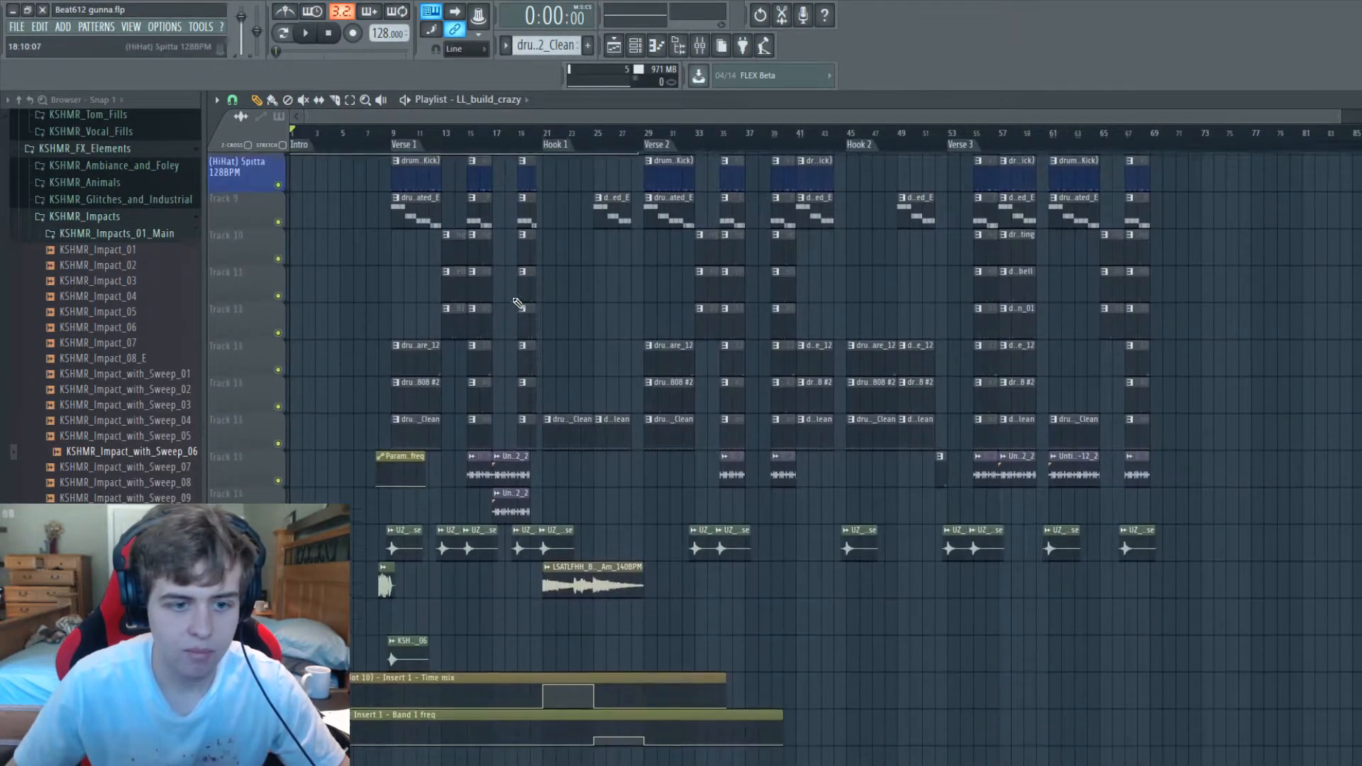
pyautogui.scroll(7, 490, 387)
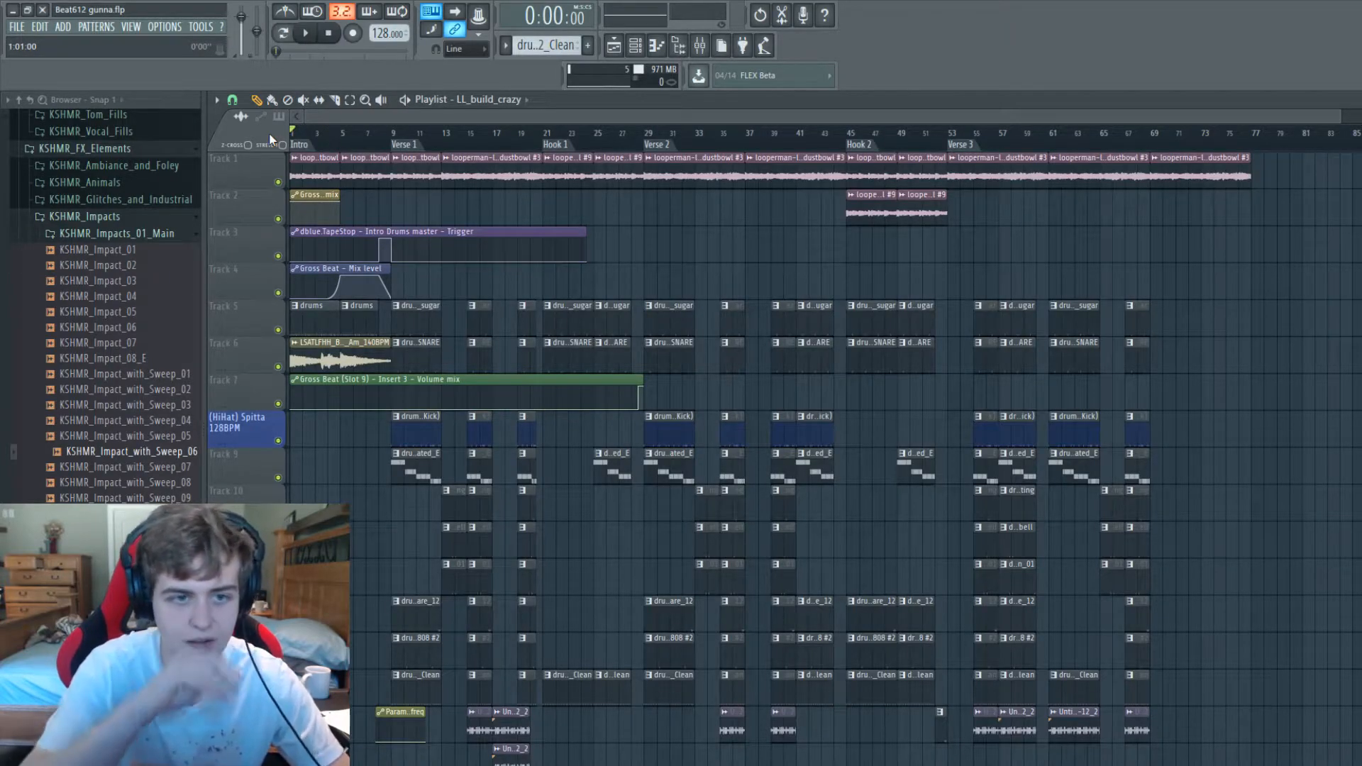
# Step: Solo the Track 1 melody and play it from Verse 1
pyautogui.keyDown('ctrl'); pyautogui.click(280, 183); pyautogui.keyUp('ctrl')
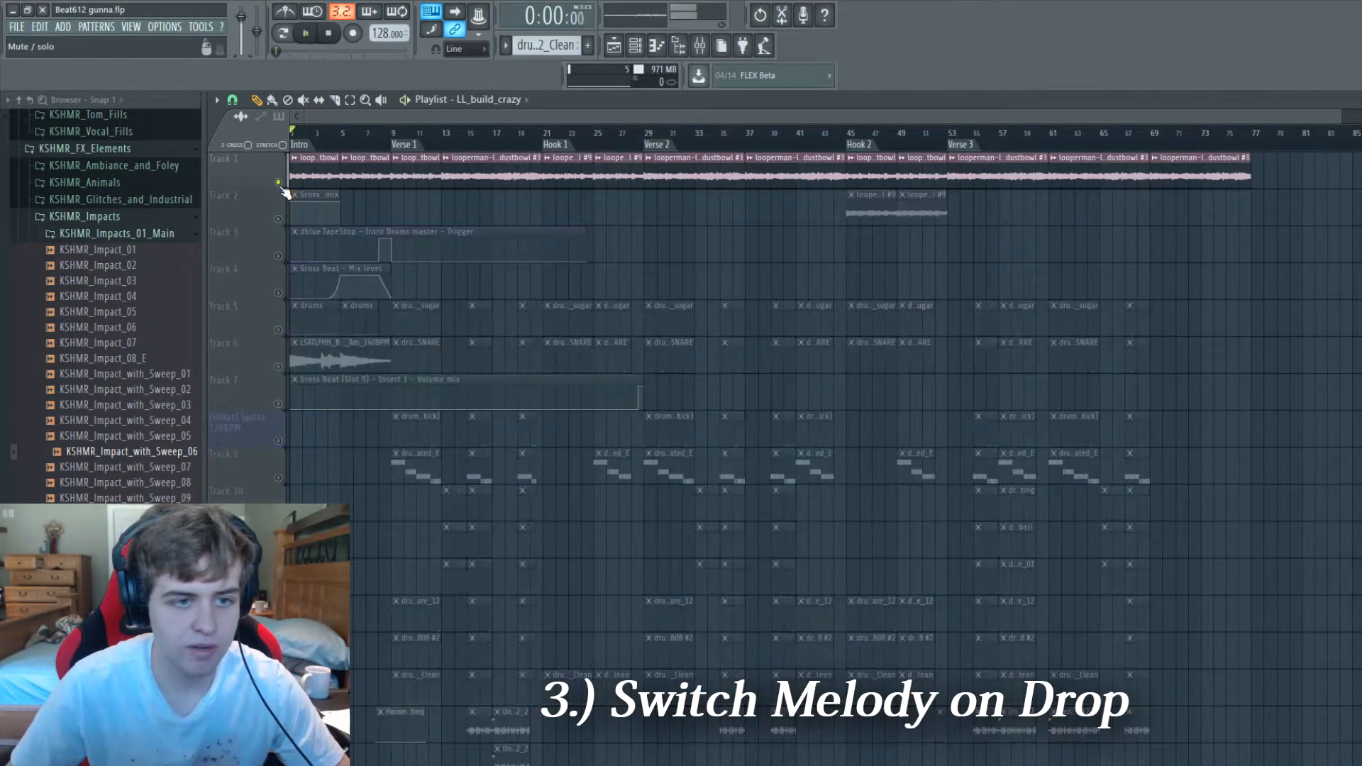
pyautogui.click(395, 132)
pyautogui.press('space')
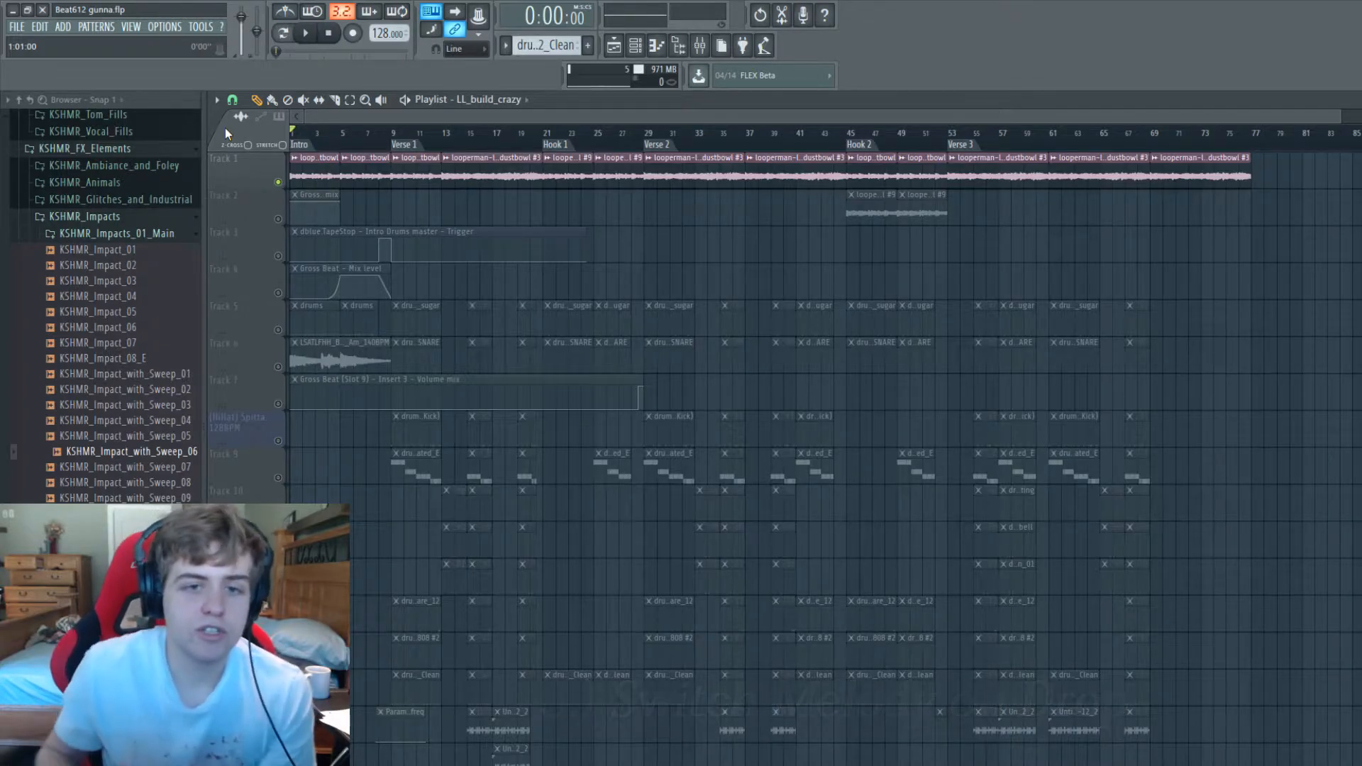
pyautogui.click(636, 47)
pyautogui.scroll(-5, 501, 373)
pyautogui.click(395, 242)
pyautogui.click(383, 255)
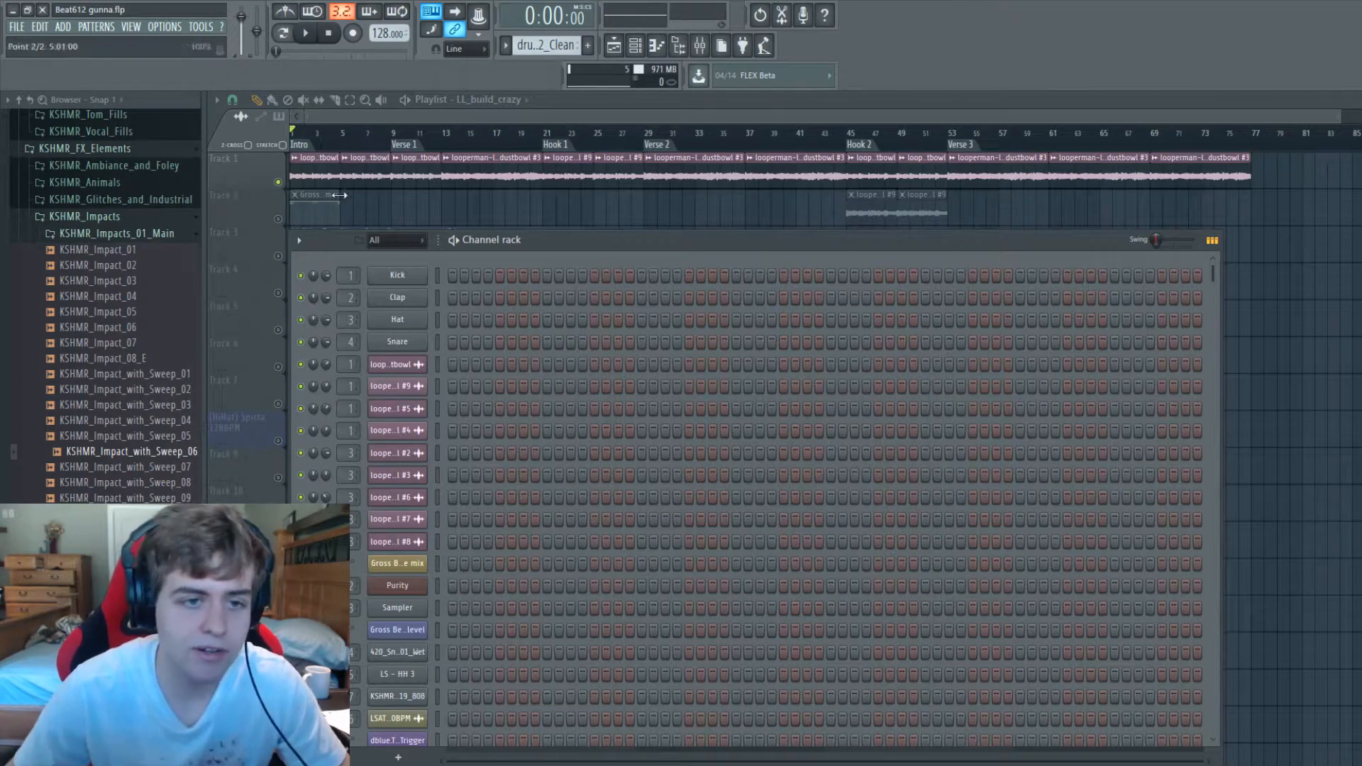
pyautogui.press('F6')
# Step: Solo Track 2 briefly, solo the Track 1 melody to play Verse 1 across the loop switch at bar 13, and restore all tracks
pyautogui.rightClick(279, 219)
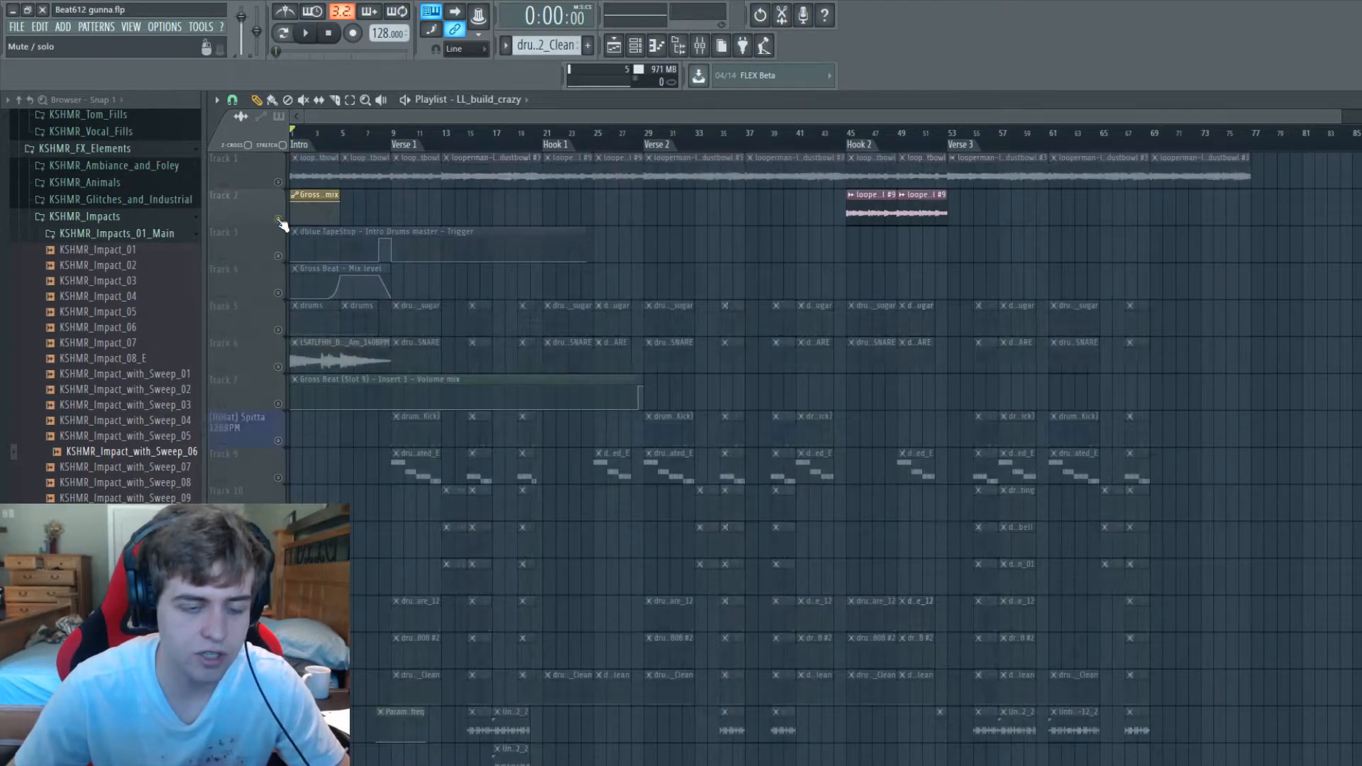
pyautogui.rightClick(278, 219)
pyautogui.rightClick(278, 182)
pyautogui.click(406, 134)
pyautogui.press('space')
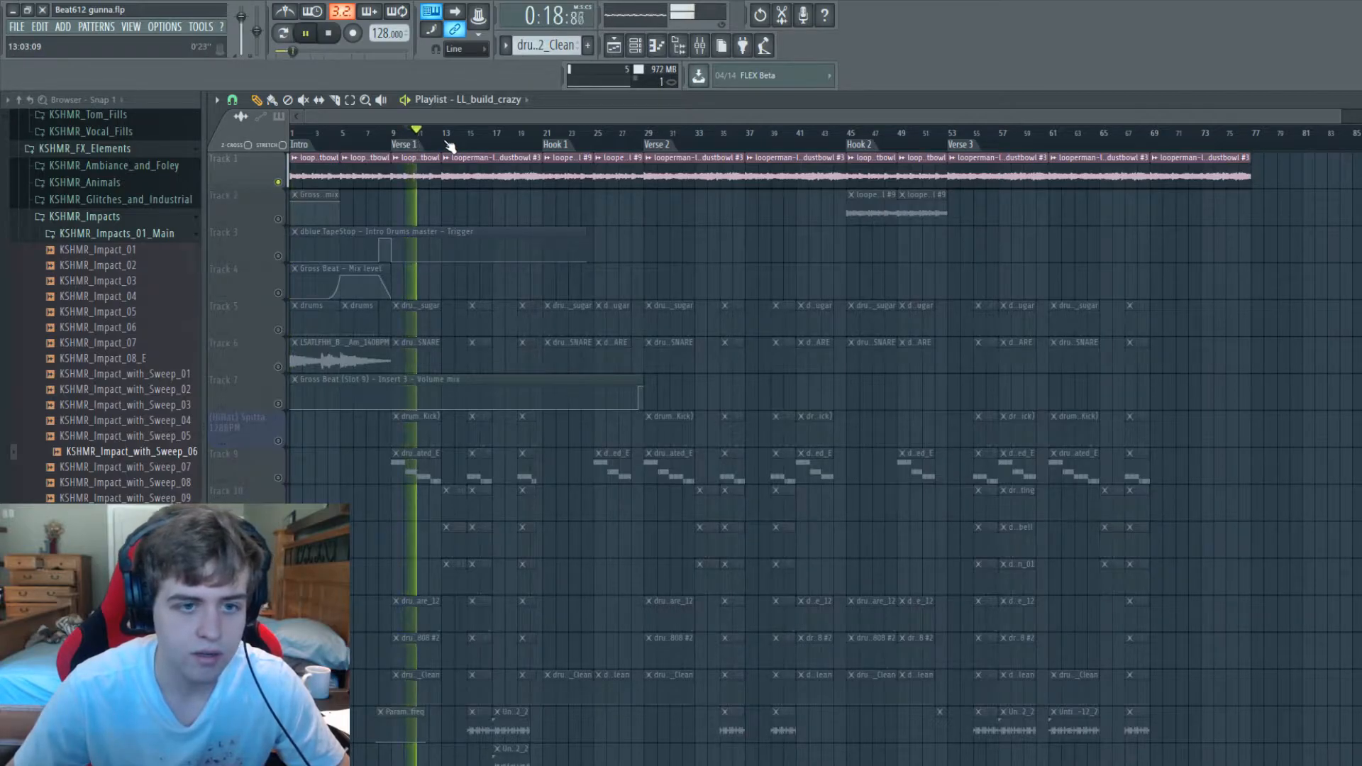
pyautogui.press('space')
pyautogui.press('space')
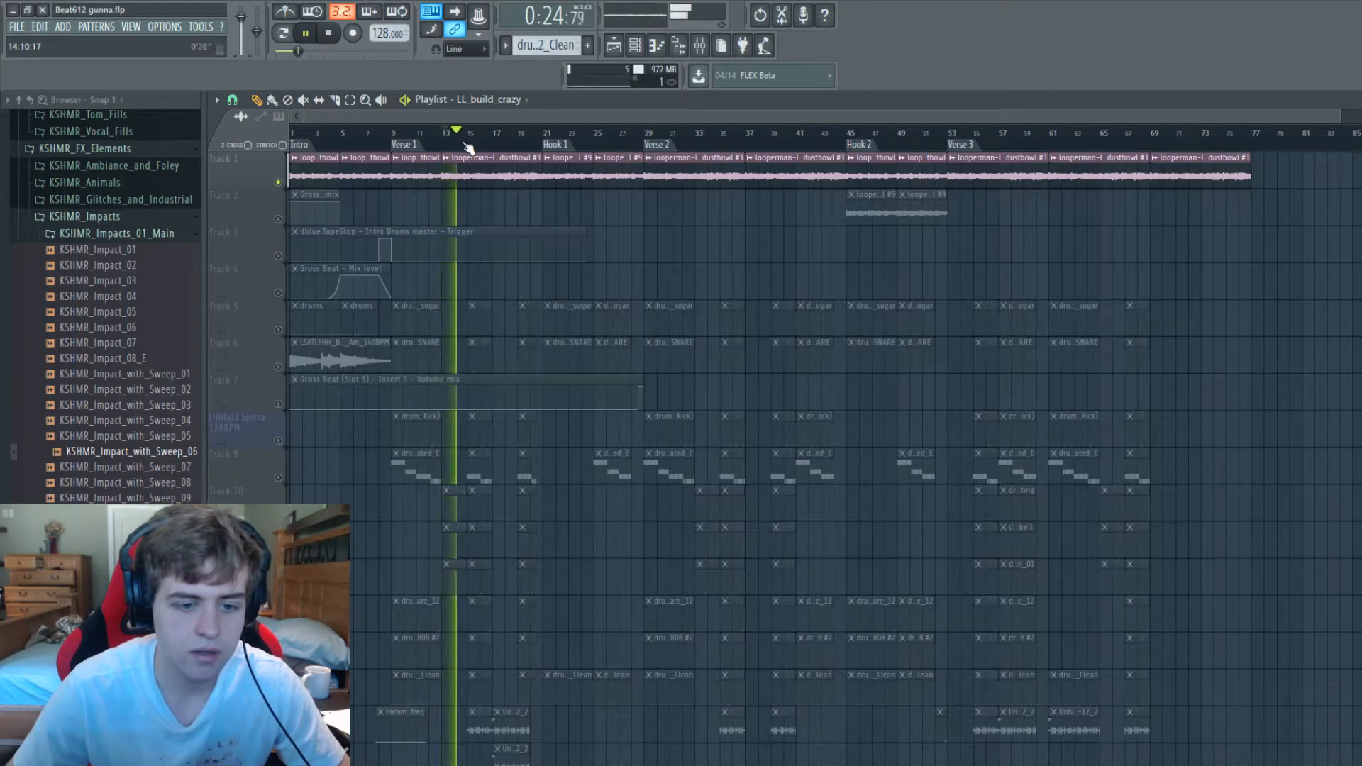
pyautogui.scroll(-4, 339, 213)
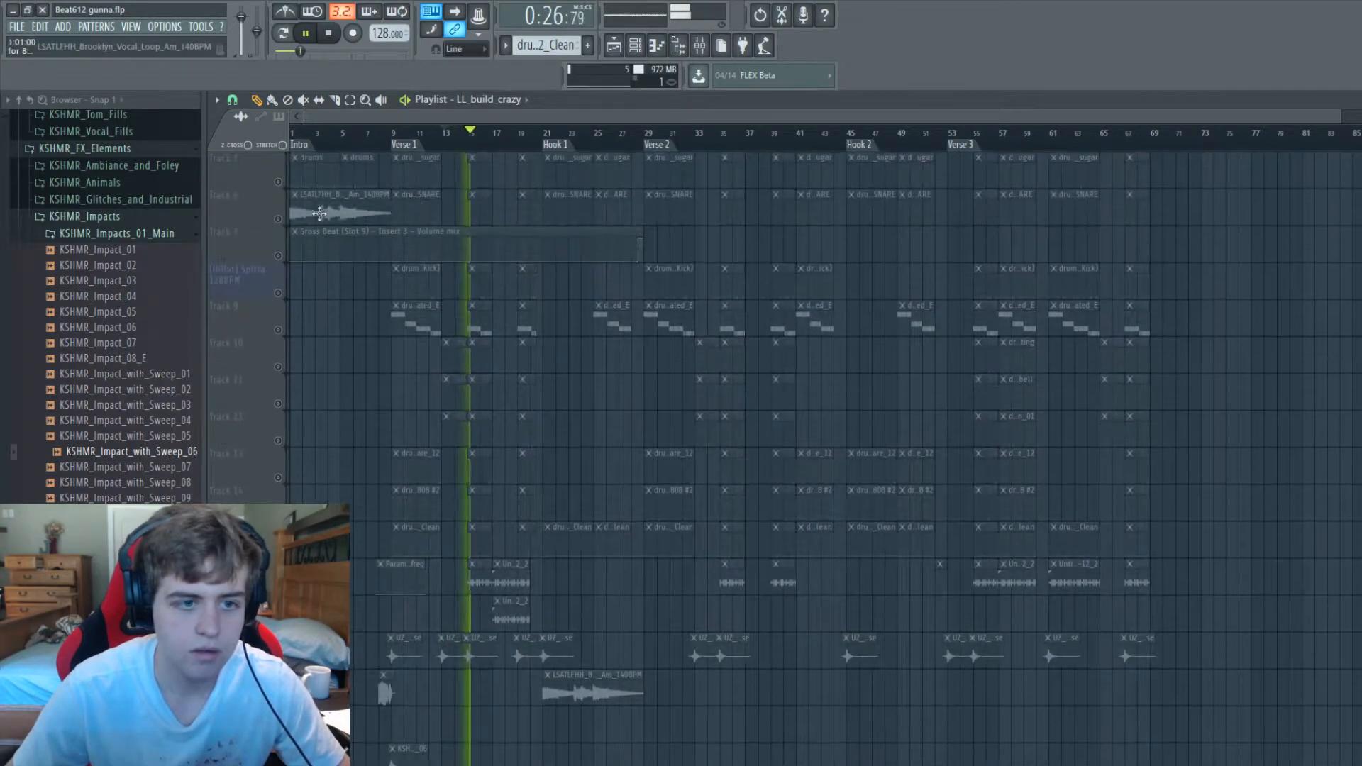
pyautogui.press('space')
pyautogui.scroll(4, 339, 213)
# Step: Play from about bar 7, change the playlist's snap setting, and add another KSHMR_Impact_with_Sweep_06 clip just before bar 15 on the same track
pyautogui.click(367, 135)
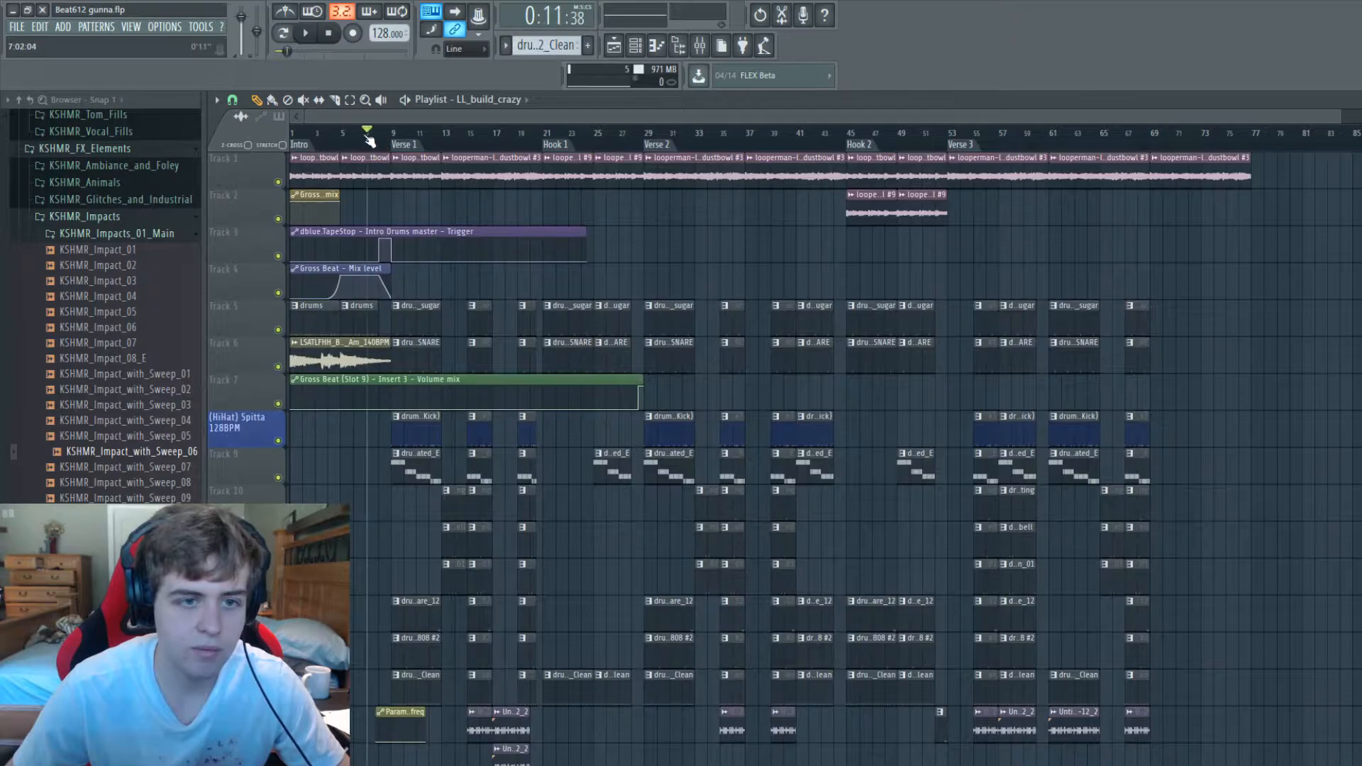
pyautogui.press('space')
pyautogui.click(222, 103)
pyautogui.click(244, 115)
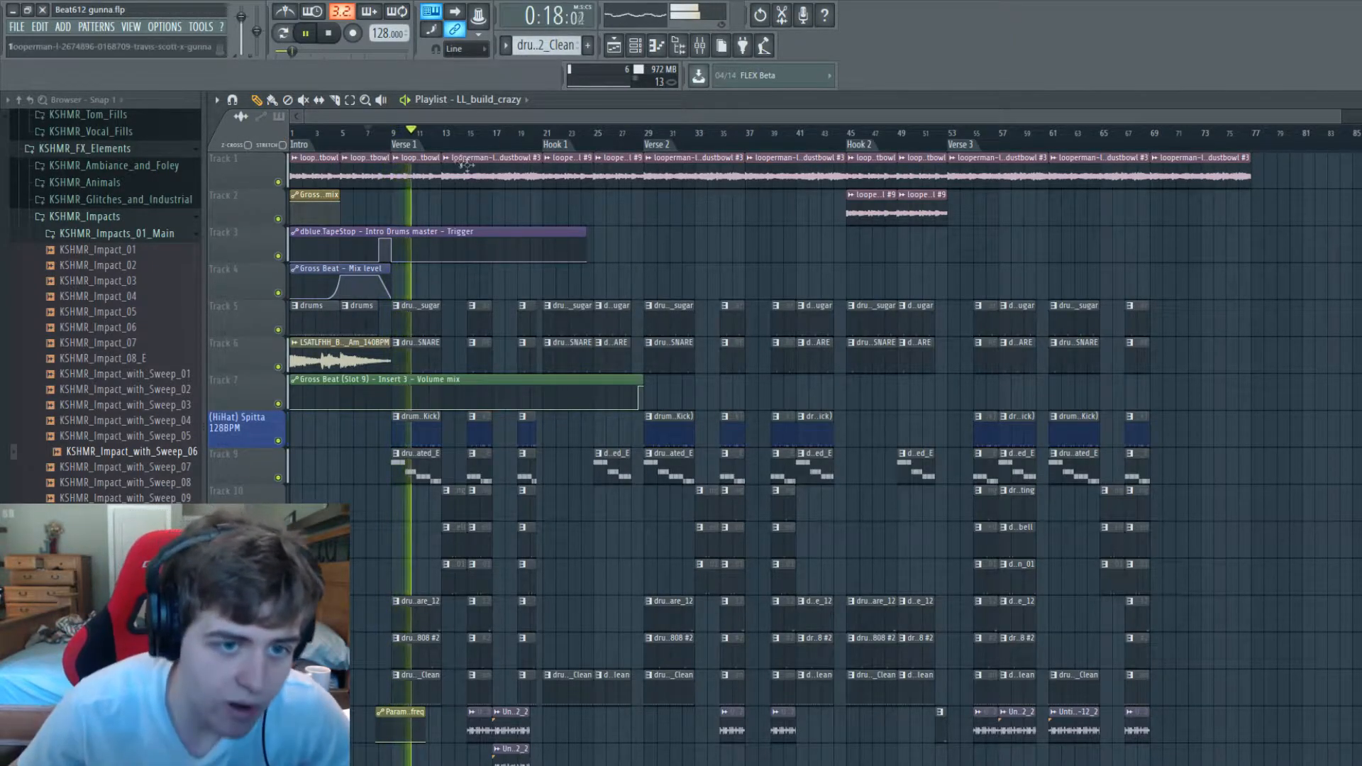
pyautogui.scroll(-8, 461, 397)
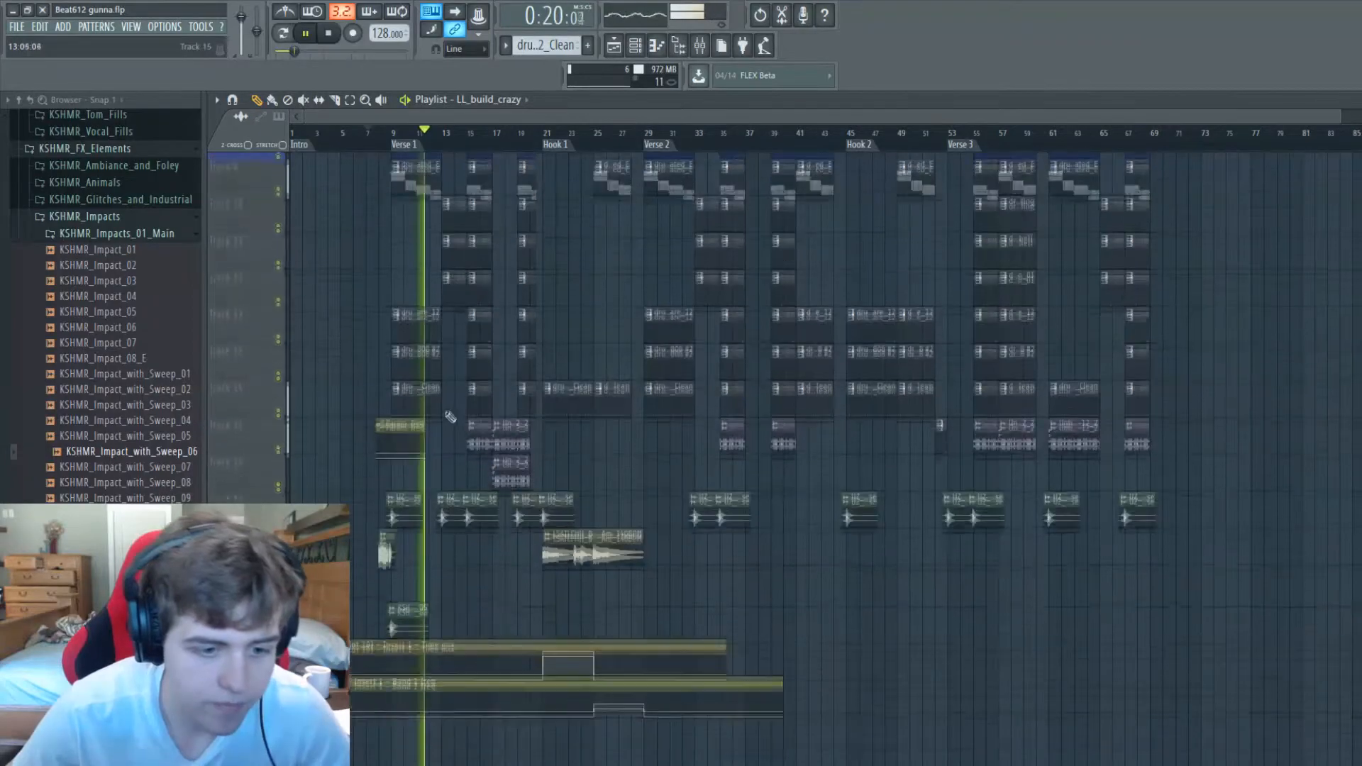
pyautogui.click(408, 615)
pyautogui.click(470, 616)
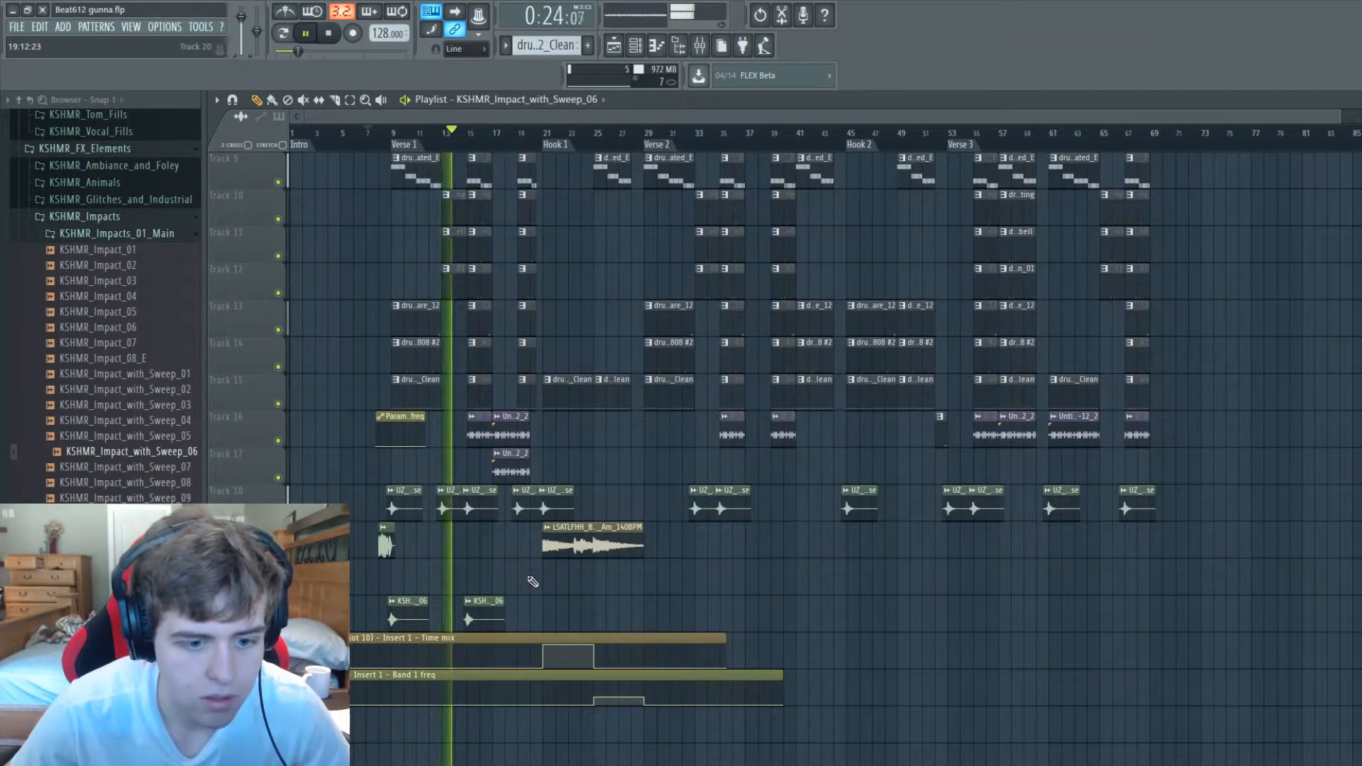
# Step: Listen to Verse 1 with the added impact, check the KSHMR_Impact_with_Sweep_06 channel settings, and stop playback
pyautogui.scroll(4, 529, 584)
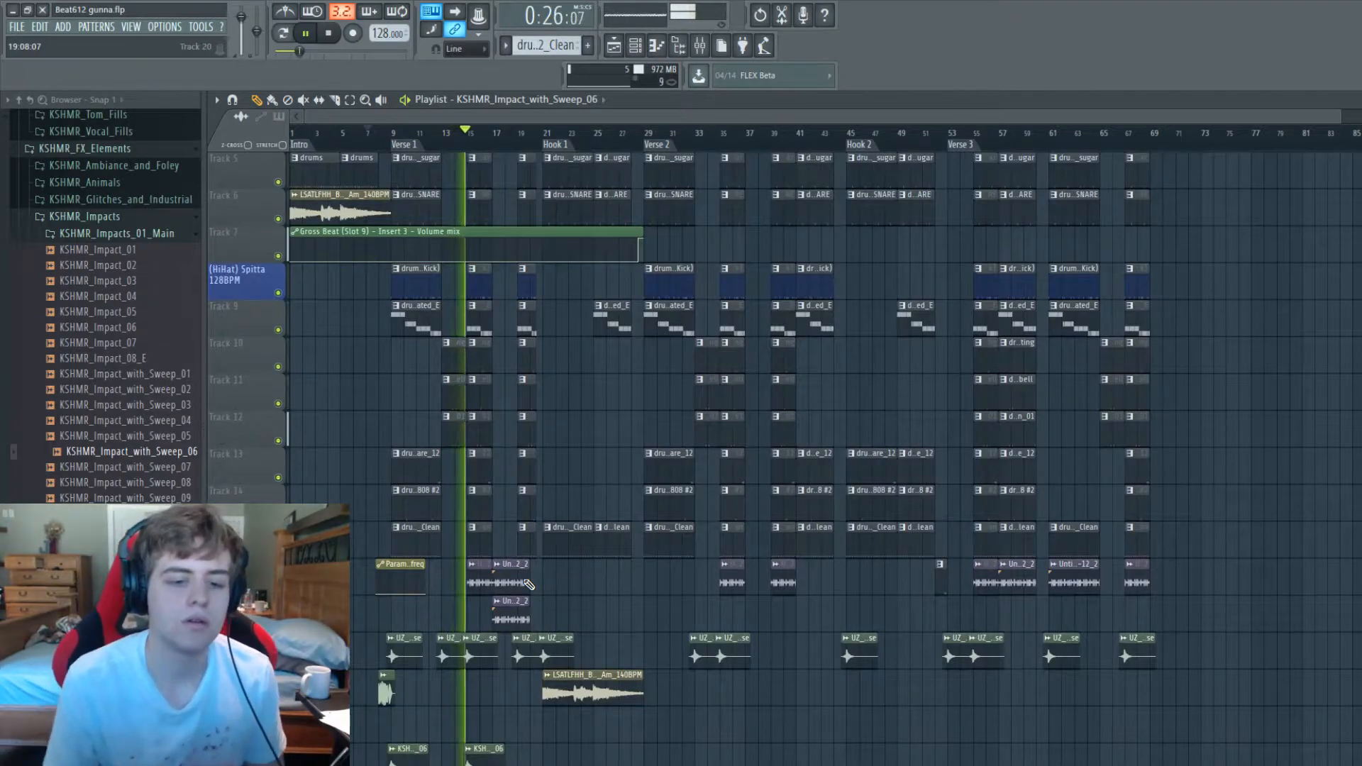
pyautogui.scroll(-5, 528, 584)
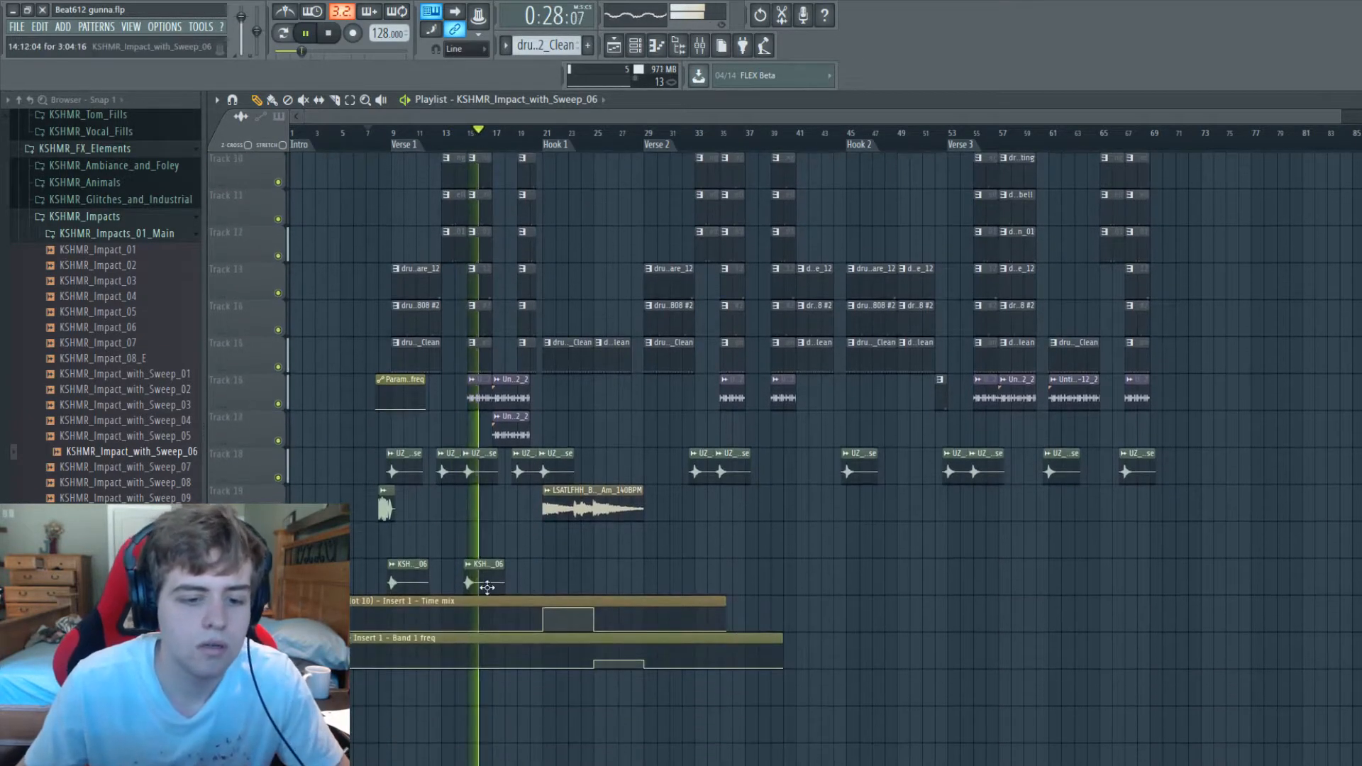
pyautogui.doubleClick(486, 567)
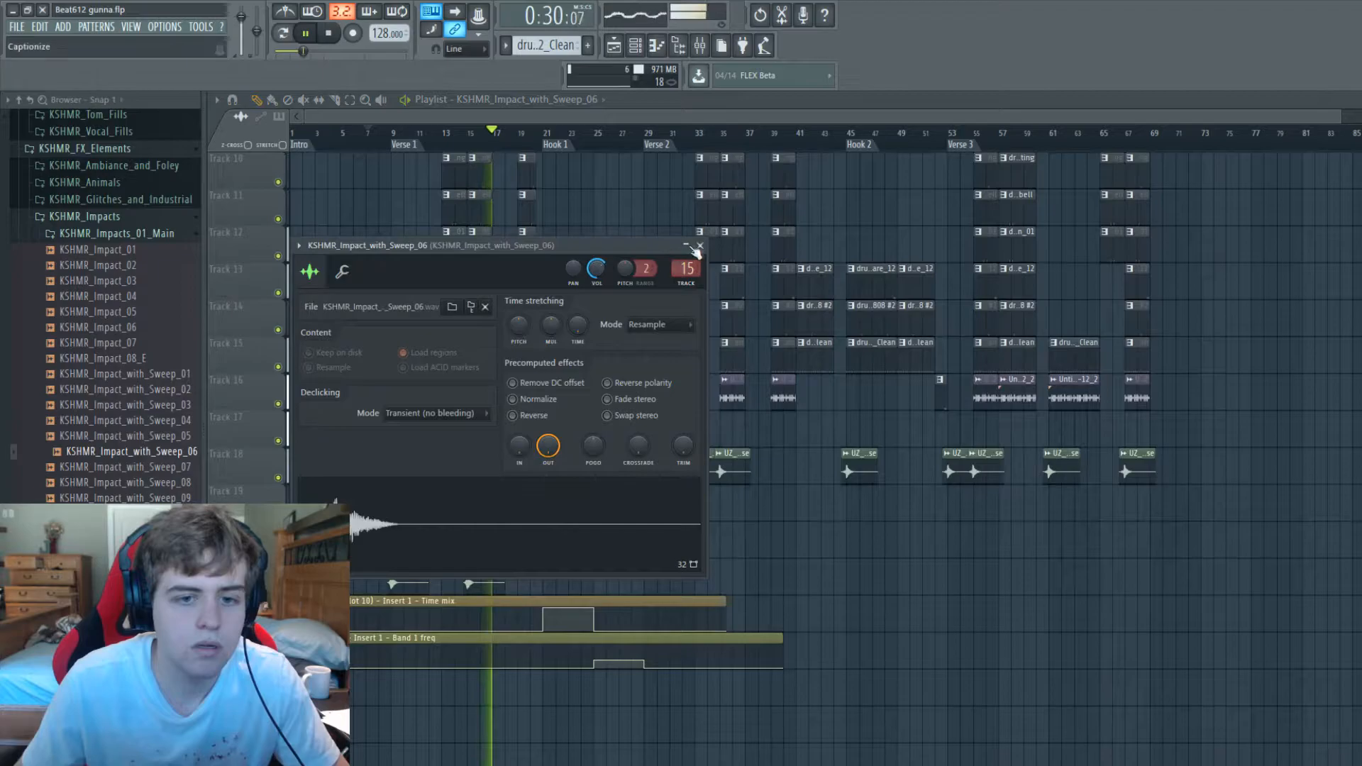
pyautogui.press('Escape')
pyautogui.scroll(4, 552, 326)
pyautogui.scroll(5, 552, 326)
pyautogui.press('space')
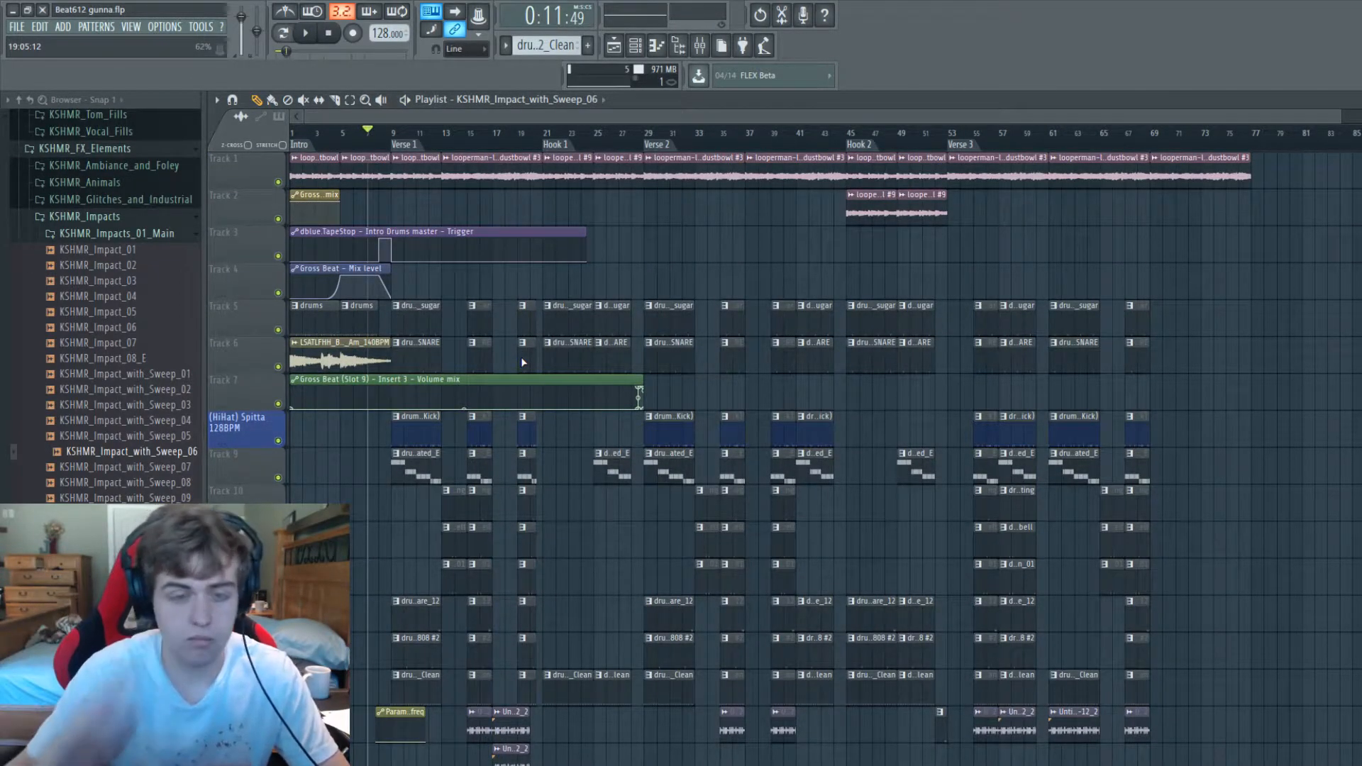
# Step: Examine how the melody loops, drum patterns and effect clips are arranged from the intro to Verse 3, and reset the playhead to the start
pyautogui.moveTo(1338, 122); pyautogui.dragTo(578, 135)
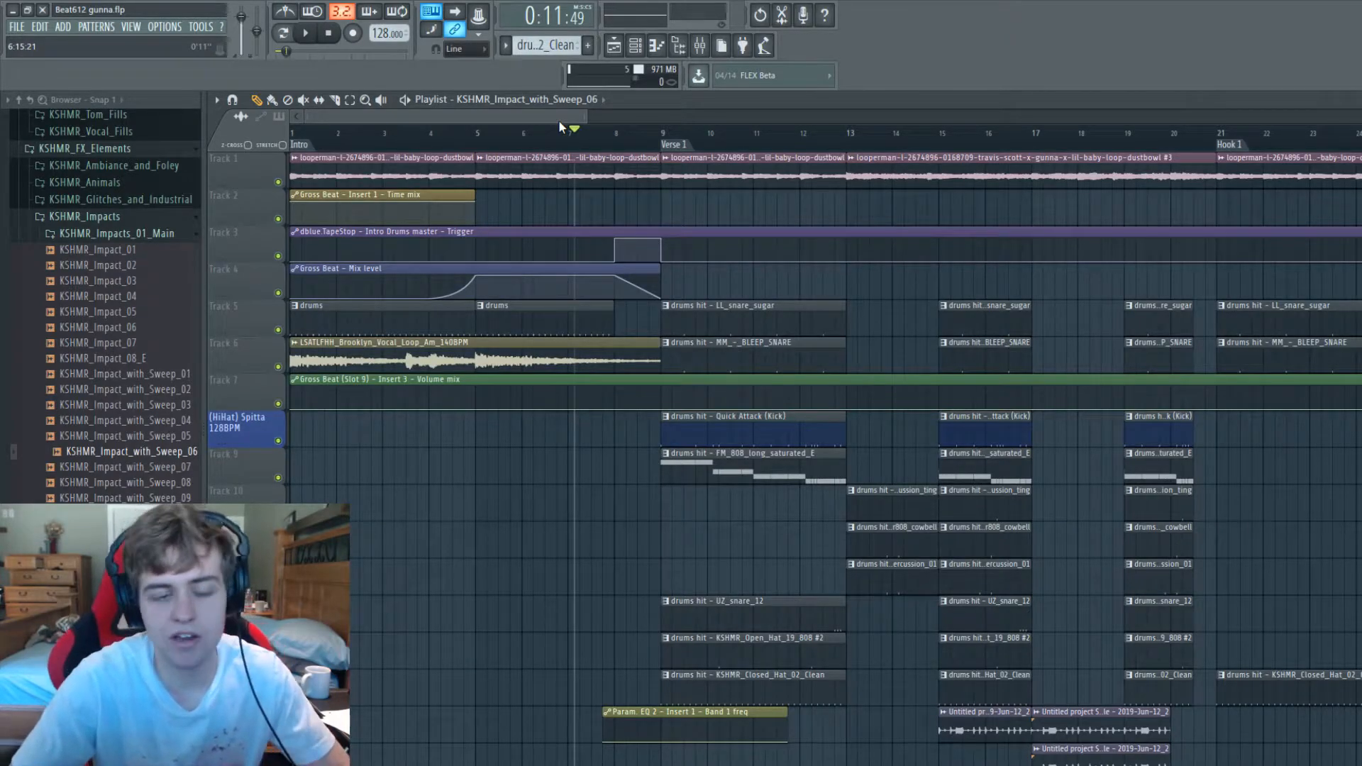
pyautogui.scroll(-3, 563, 153)
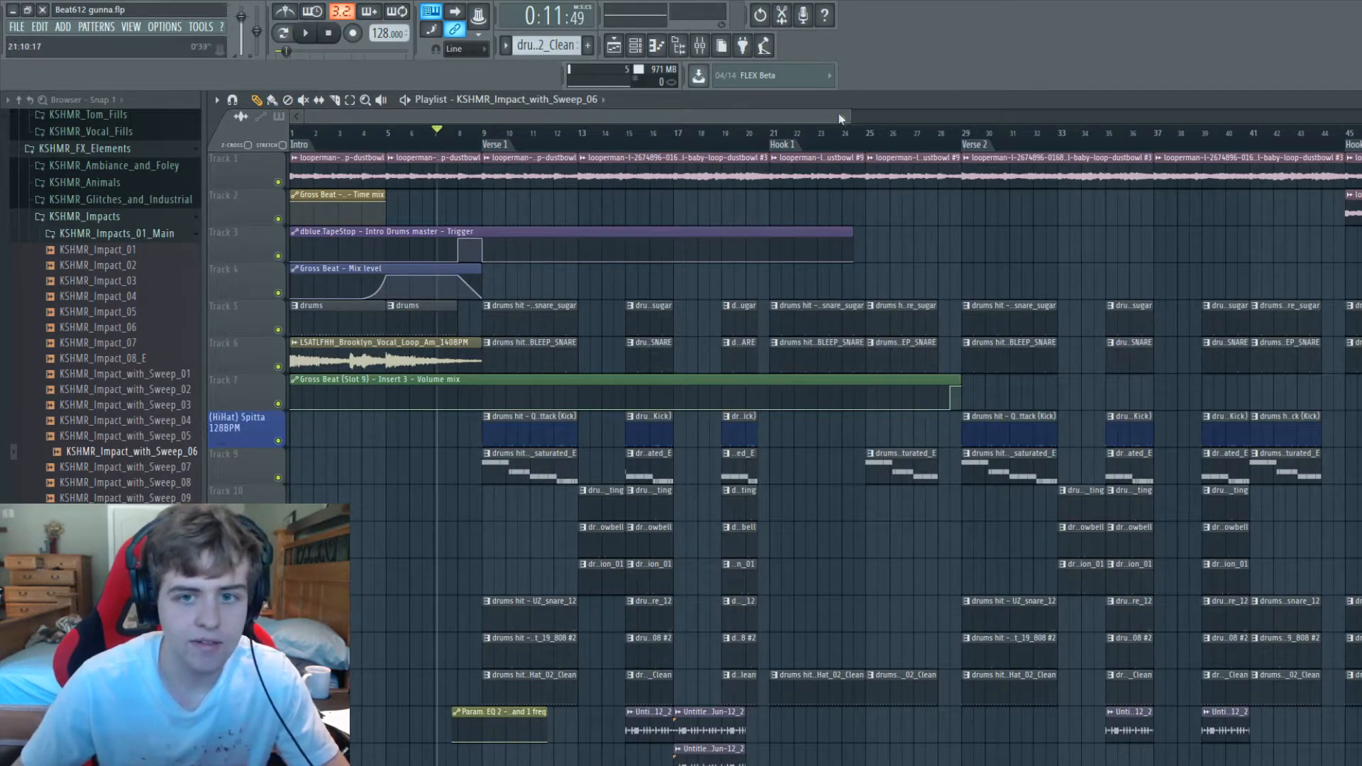
pyautogui.scroll(-3, 731, 302)
pyautogui.scroll(-5, 731, 301)
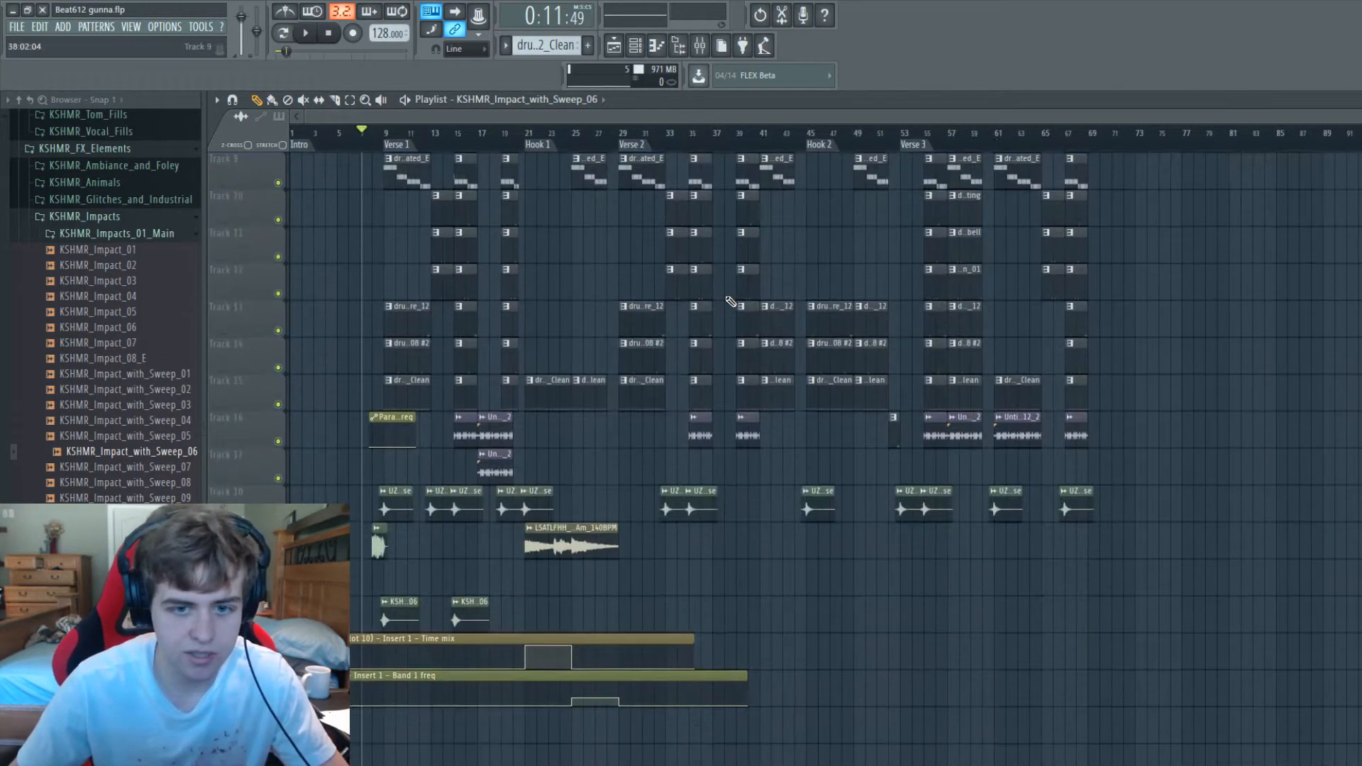
pyautogui.scroll(8, 730, 301)
pyautogui.scroll(-7, 656, 472)
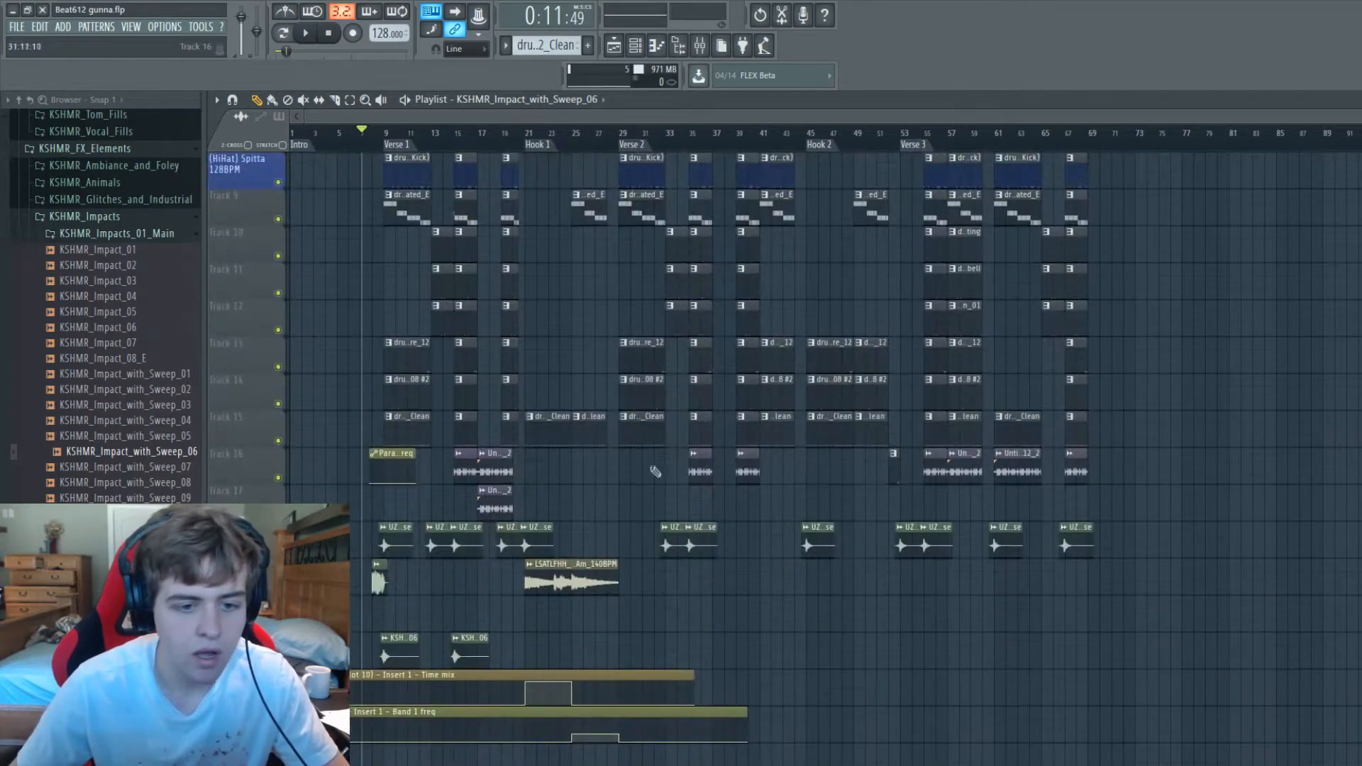
pyautogui.scroll(7, 650, 455)
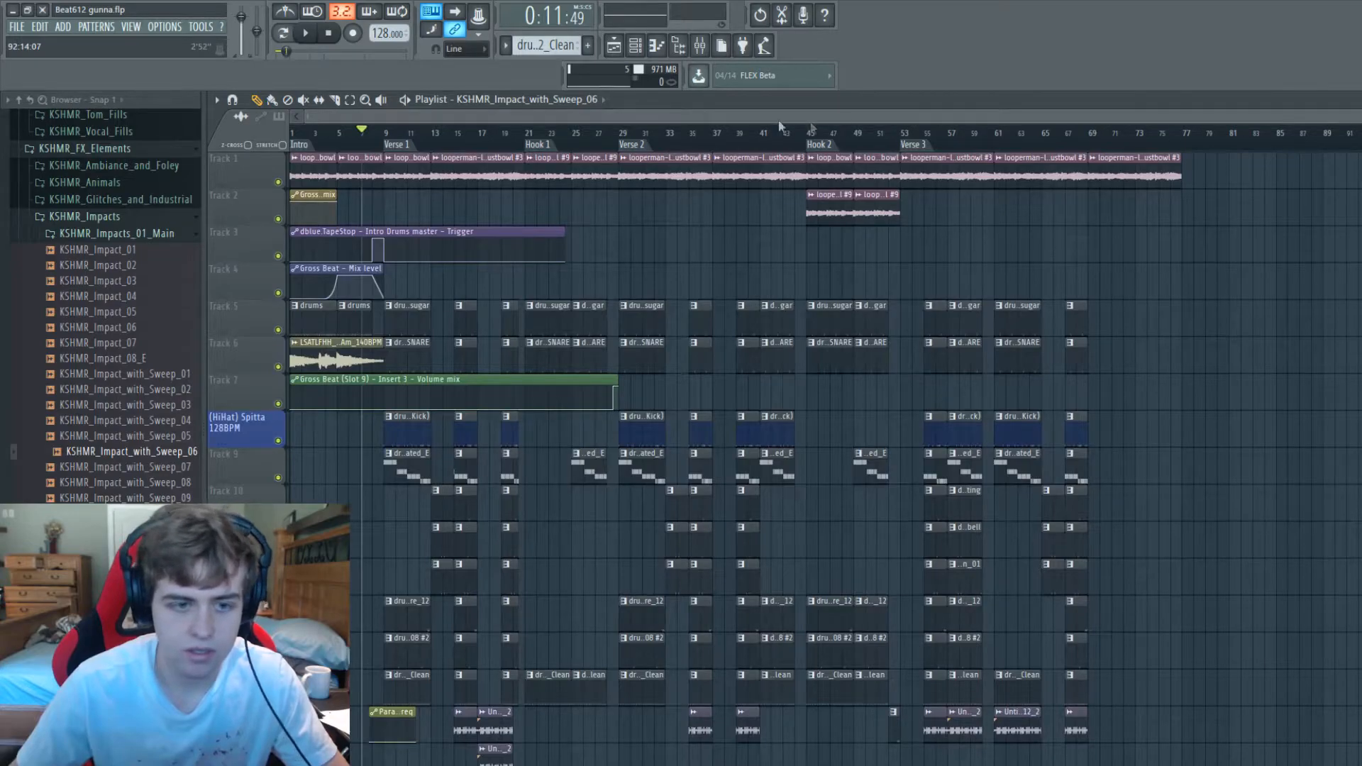
pyautogui.scroll(-1, 291, 237)
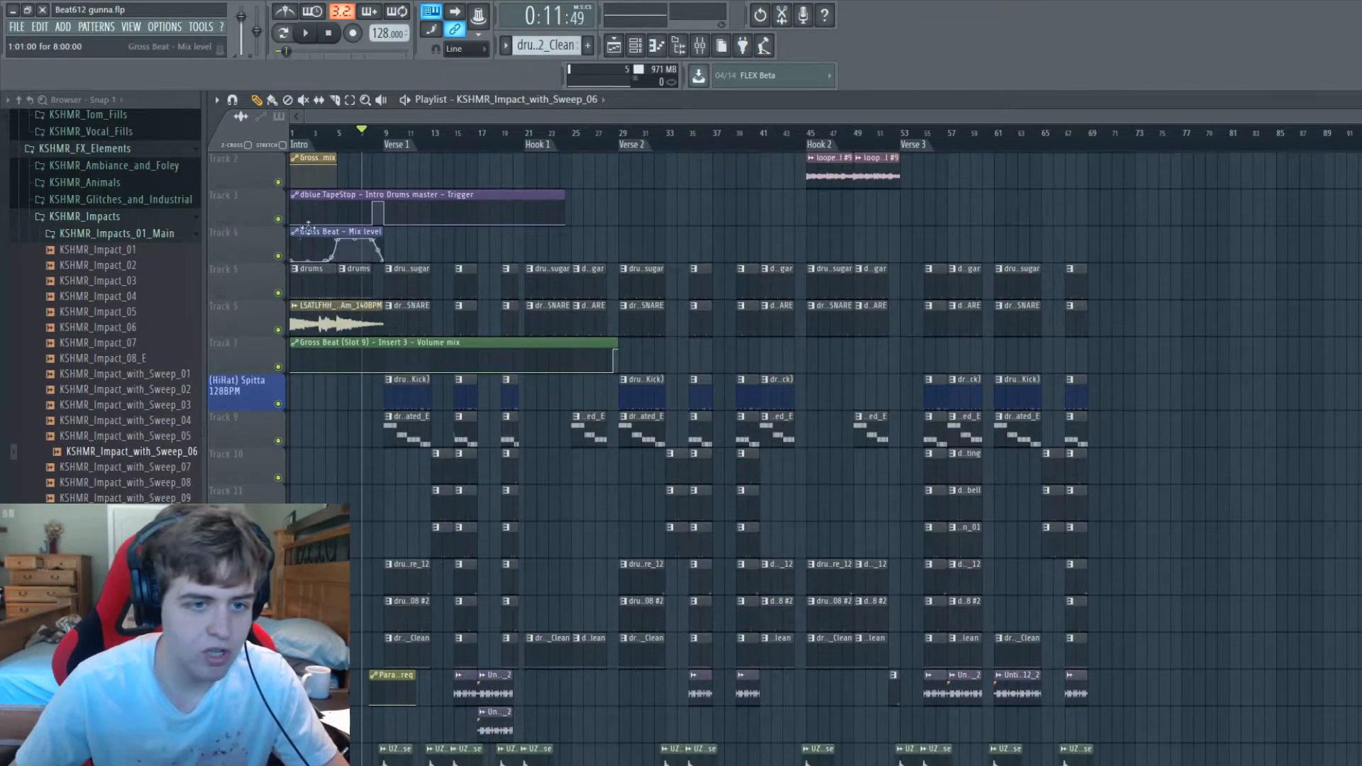
pyautogui.press('space')
pyautogui.scroll(1, 317, 176)
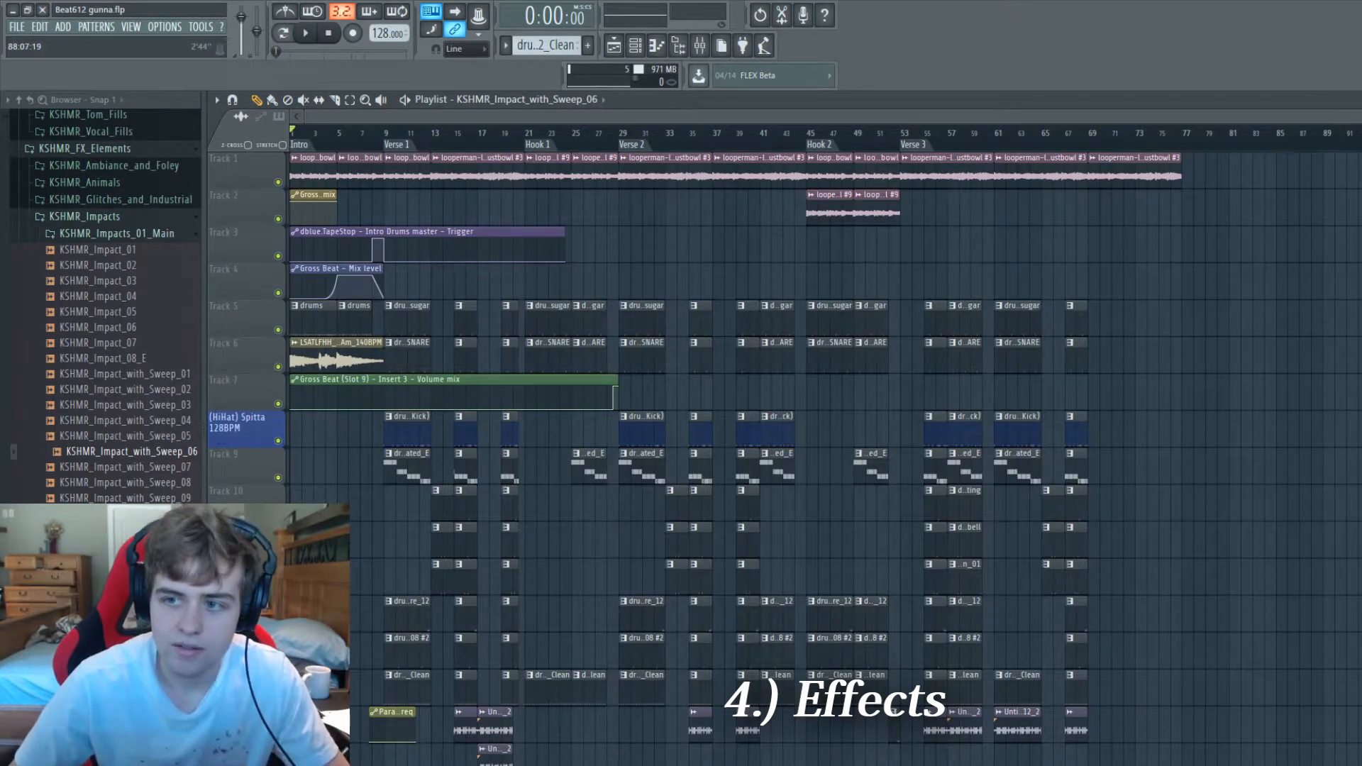
# Step: Mute Track 5 and play the intro from the start up to the TapeStop trigger at bar 8
pyautogui.scroll(4, 665, 139)
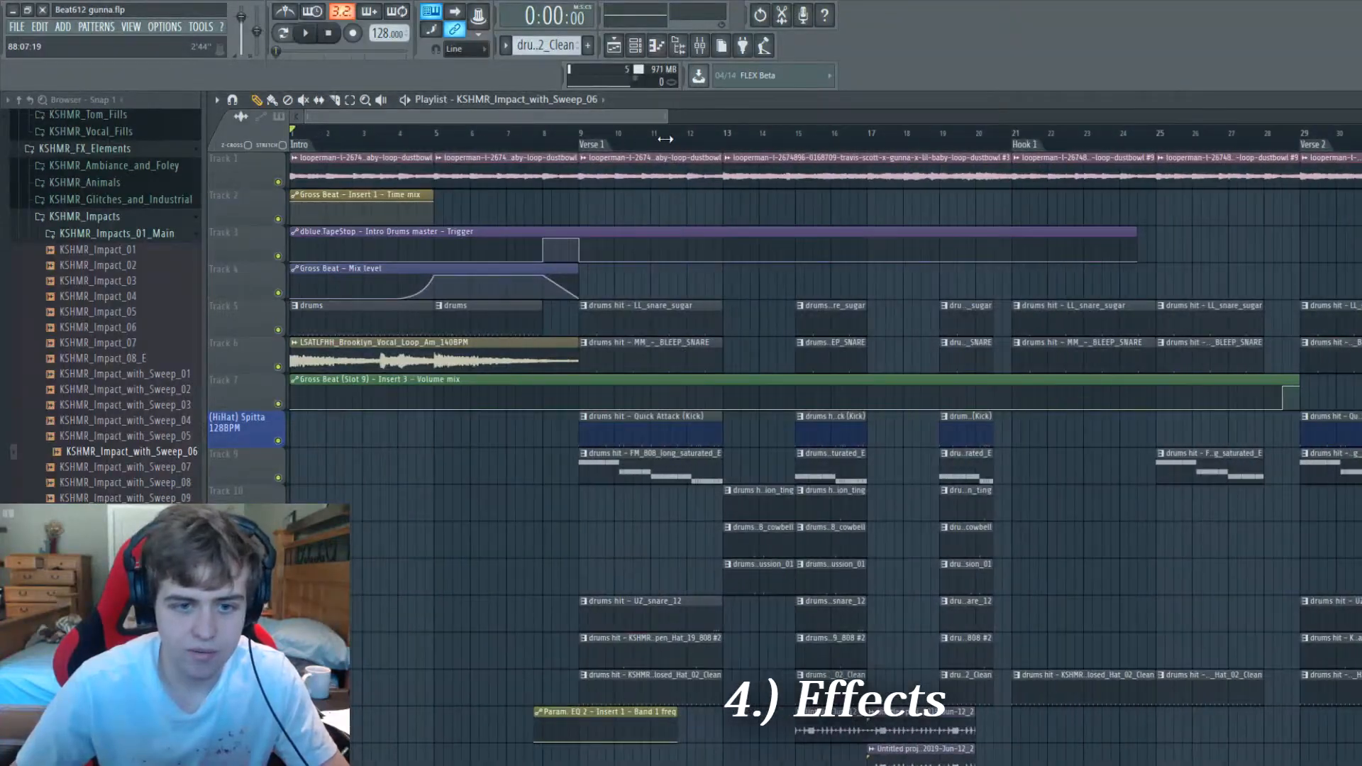
pyautogui.scroll(-2, 665, 140)
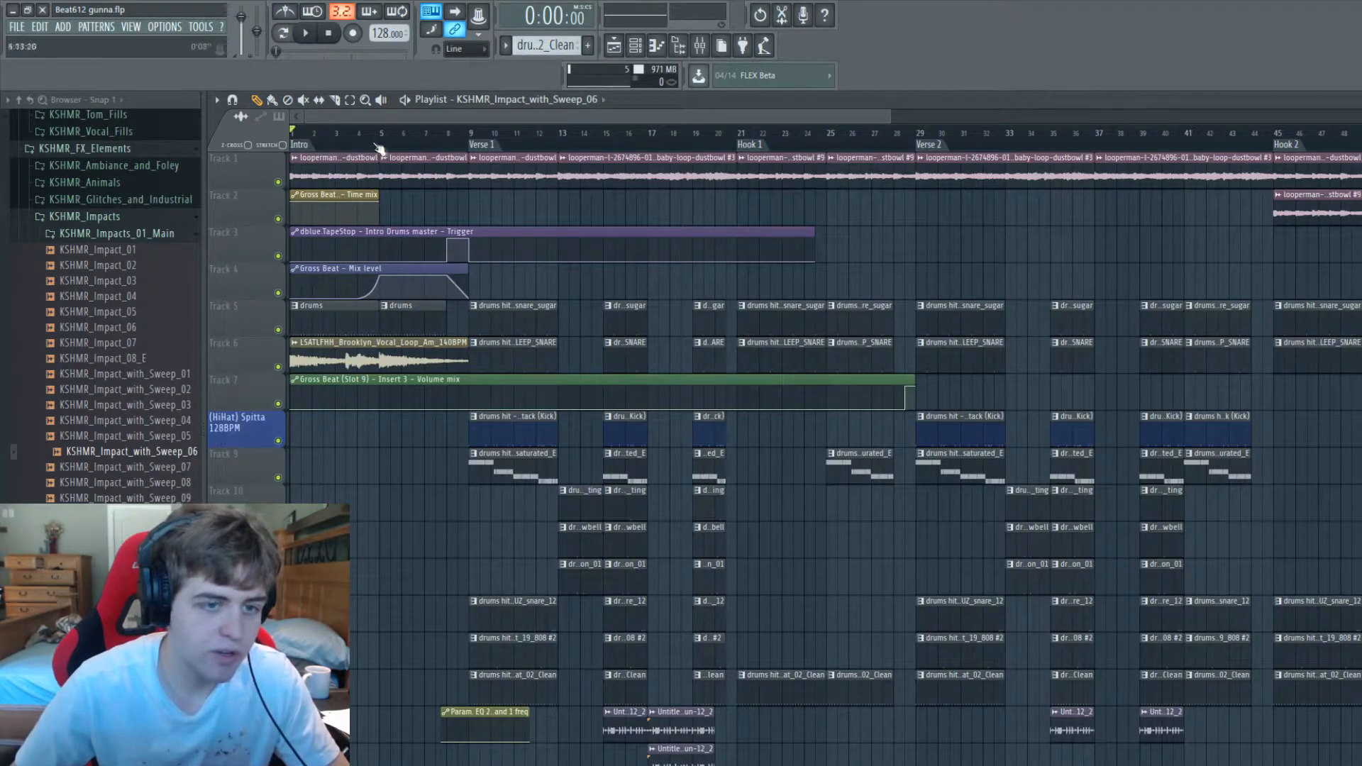
pyautogui.click(279, 330)
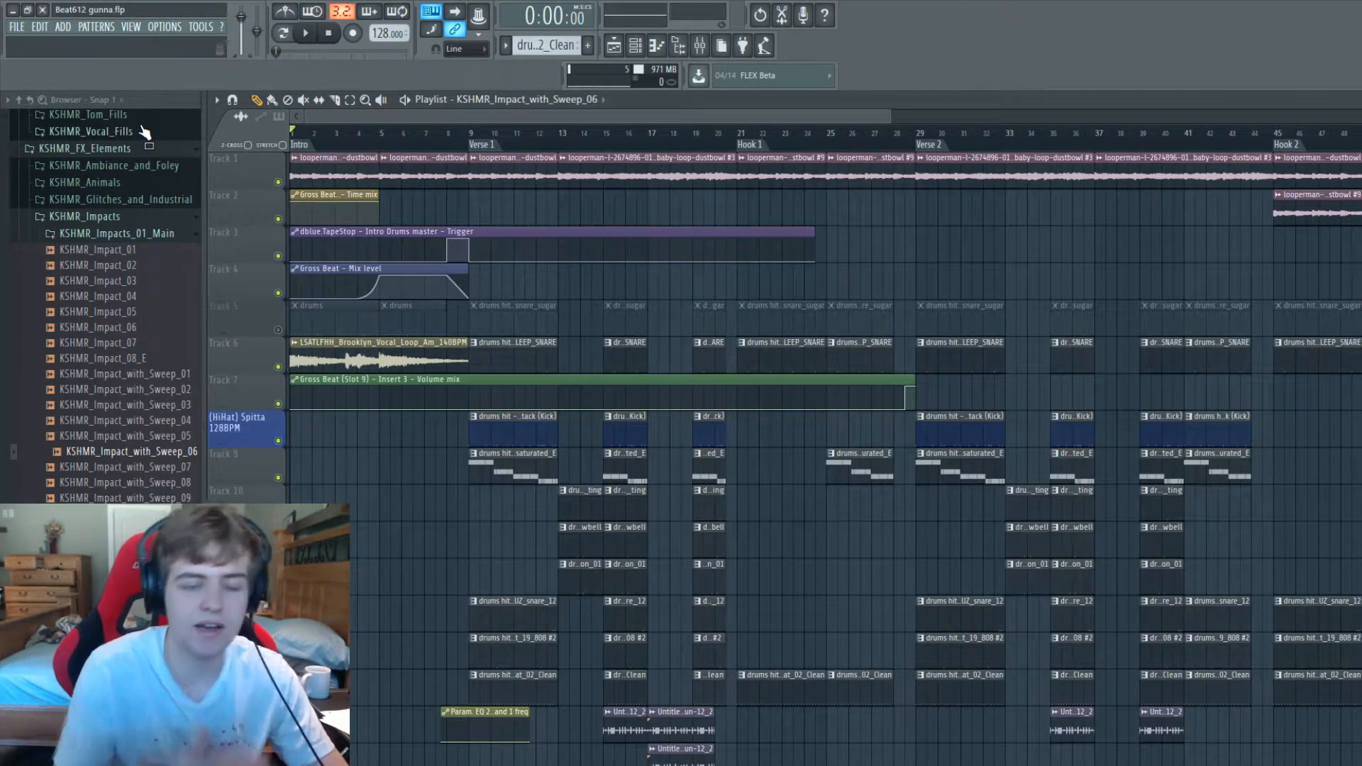
pyautogui.press('space')
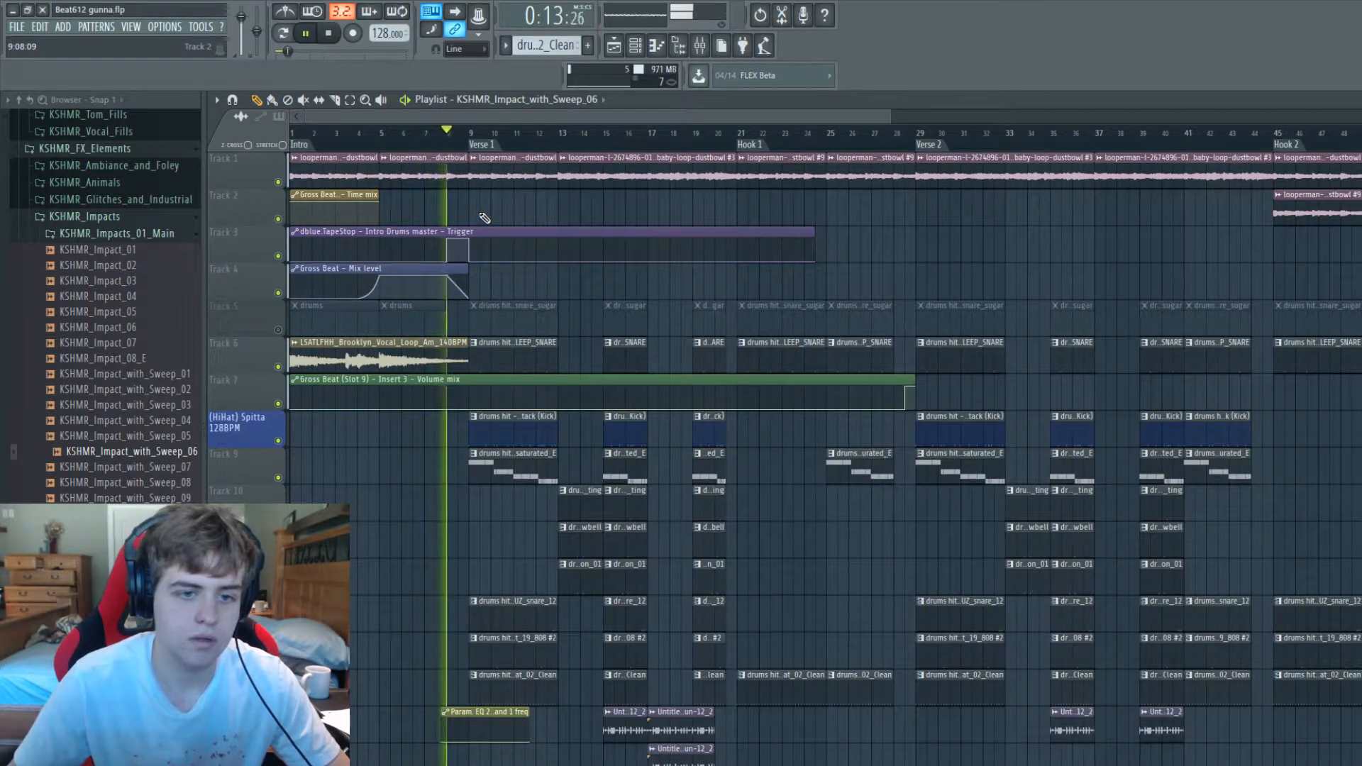
pyautogui.press('space')
# Step: Select bar 8 before Verse 1, mute Track 19, and play that bar to hear the TapeStop effect
pyautogui.moveTo(447, 136); pyautogui.dragTo(468, 141)
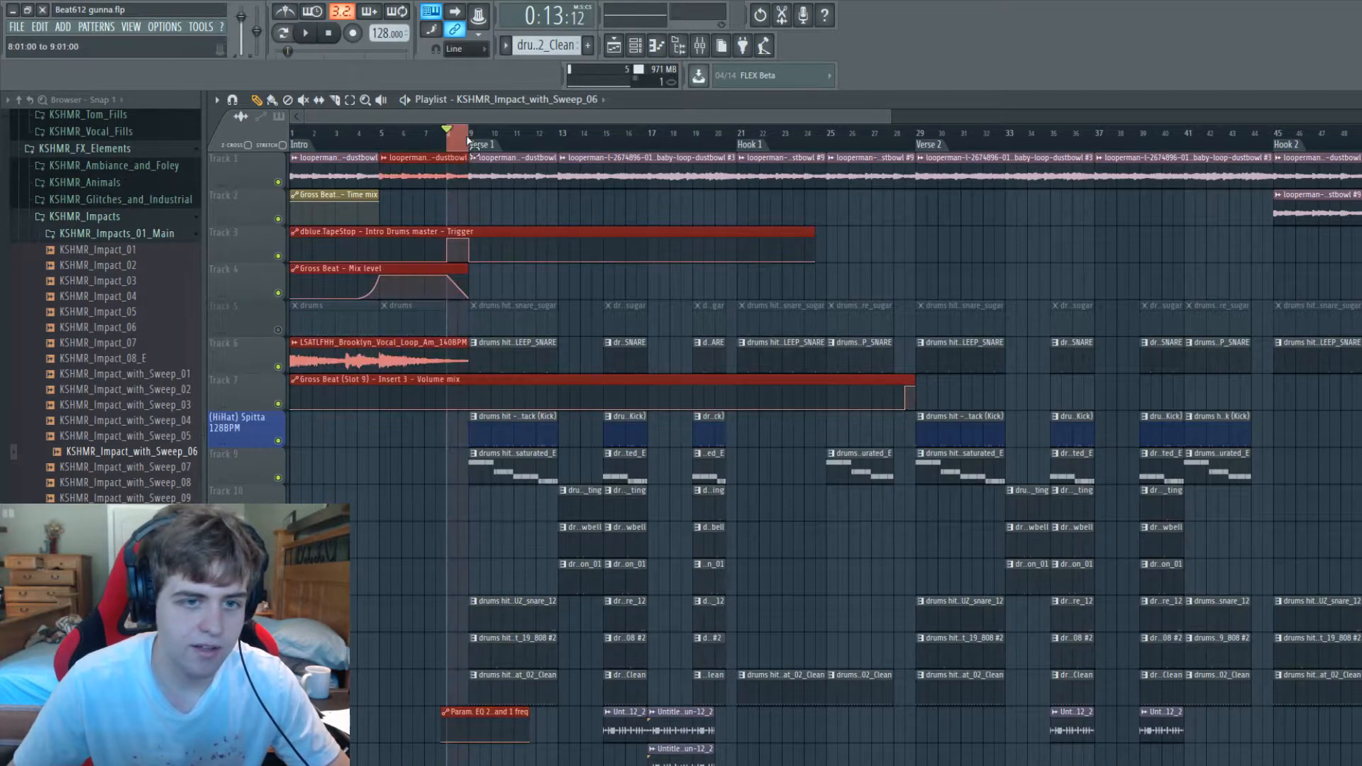
pyautogui.press('space')
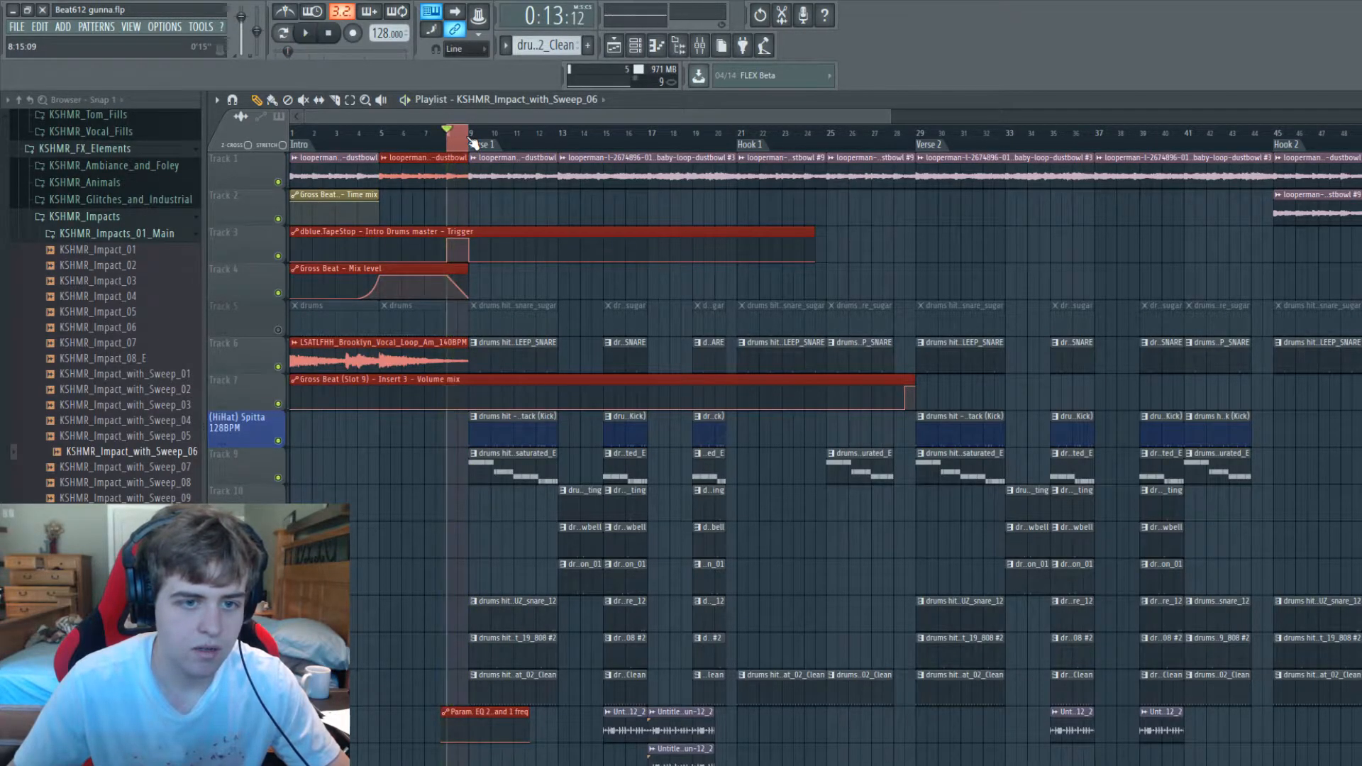
pyautogui.scroll(-5, 397, 381)
pyautogui.scroll(-1, 397, 380)
pyautogui.press('space')
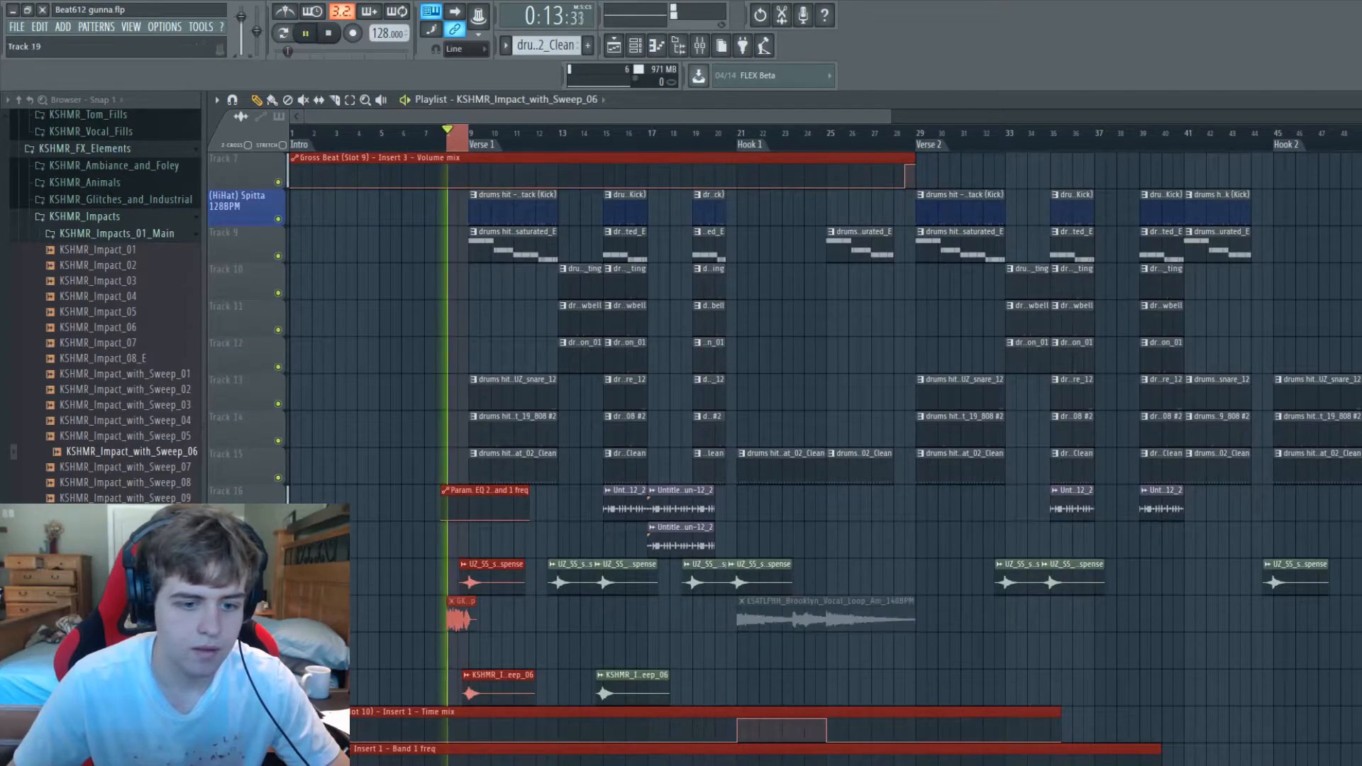
pyautogui.scroll(5, 402, 310)
pyautogui.press('space')
pyautogui.press('space')
pyautogui.press('space')
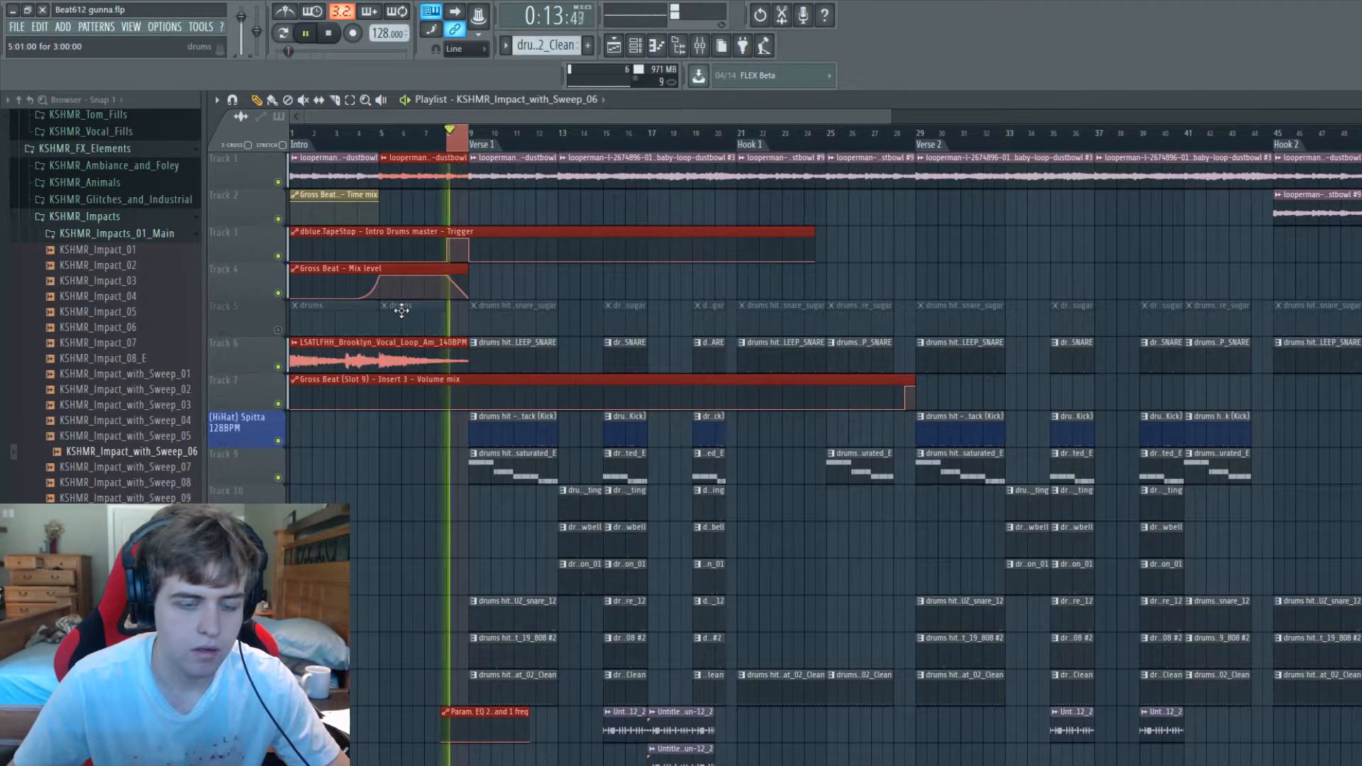
pyautogui.press('space')
# Step: Unmute Track 5 and return the playhead to the start of the song
pyautogui.scroll(-1, 375, 349)
pyautogui.scroll(-5, 375, 350)
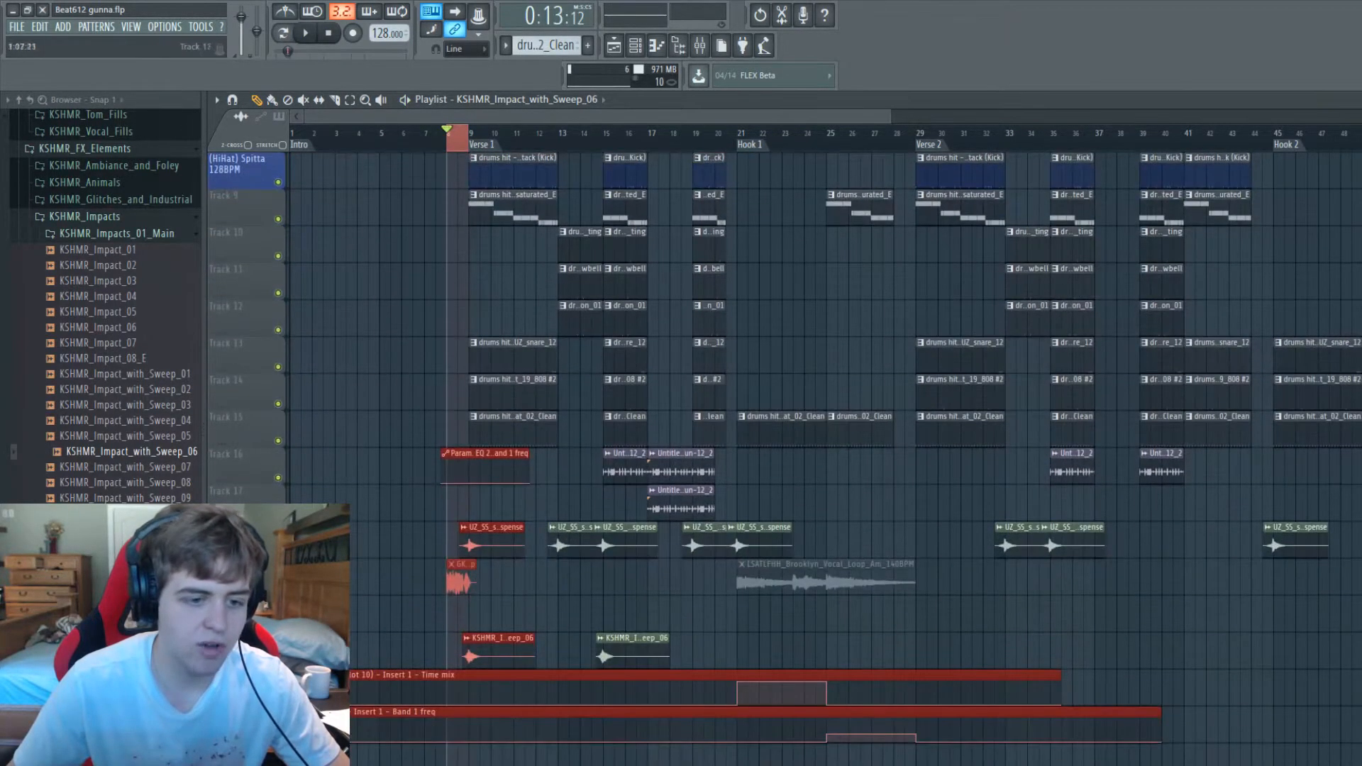
pyautogui.scroll(5, 451, 155)
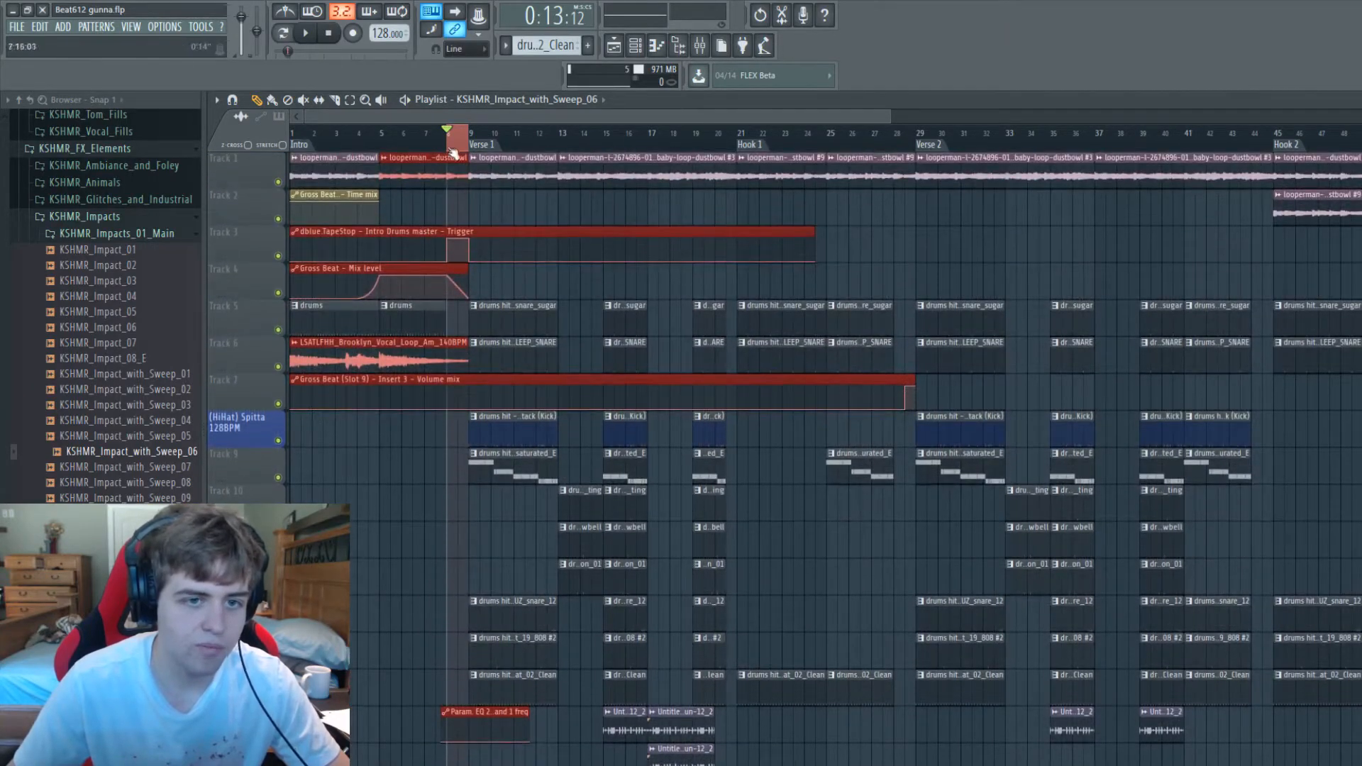
pyautogui.click(293, 132)
pyautogui.scroll(-2, 425, 284)
pyautogui.scroll(2, 426, 284)
# Step: Open the mixer, maximize it to view the insert tracks and effect slots, and restore its compact size
pyautogui.click(699, 46)
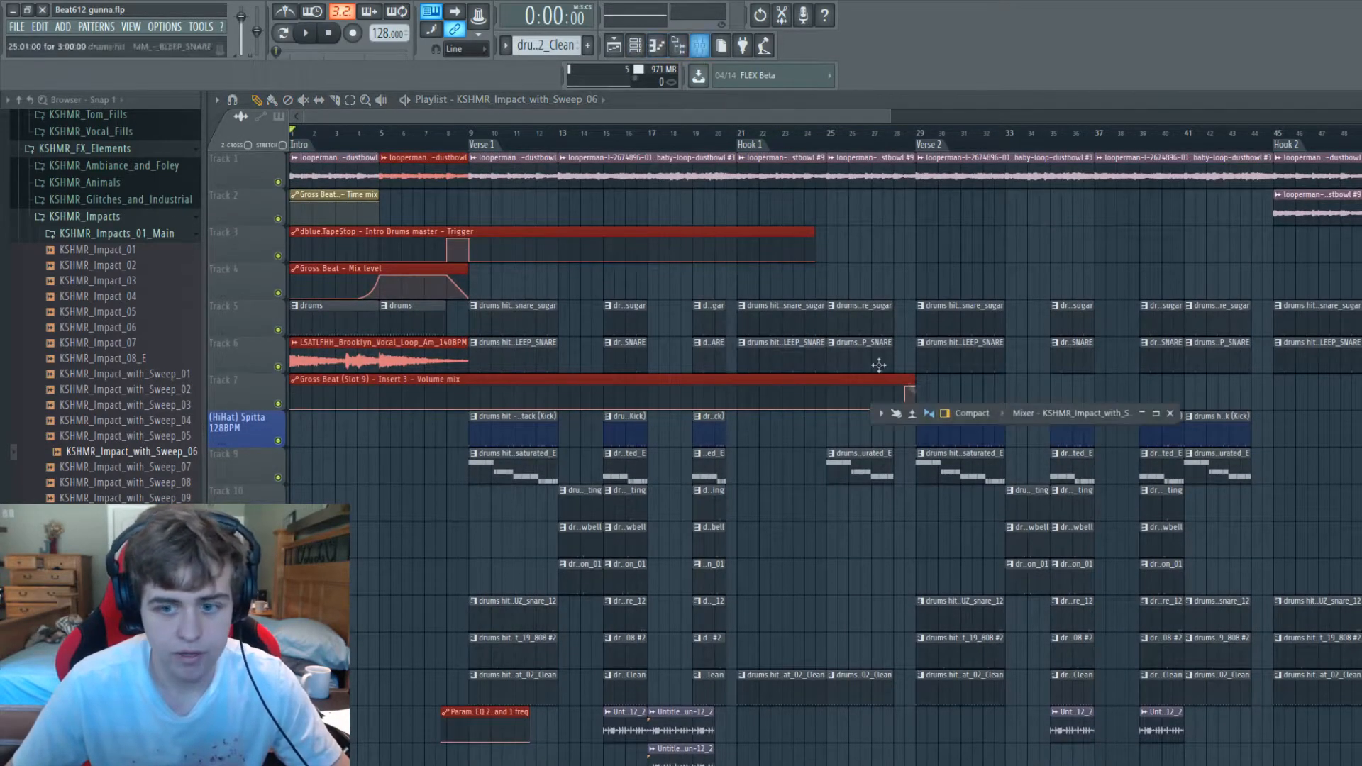
pyautogui.doubleClick(1027, 415)
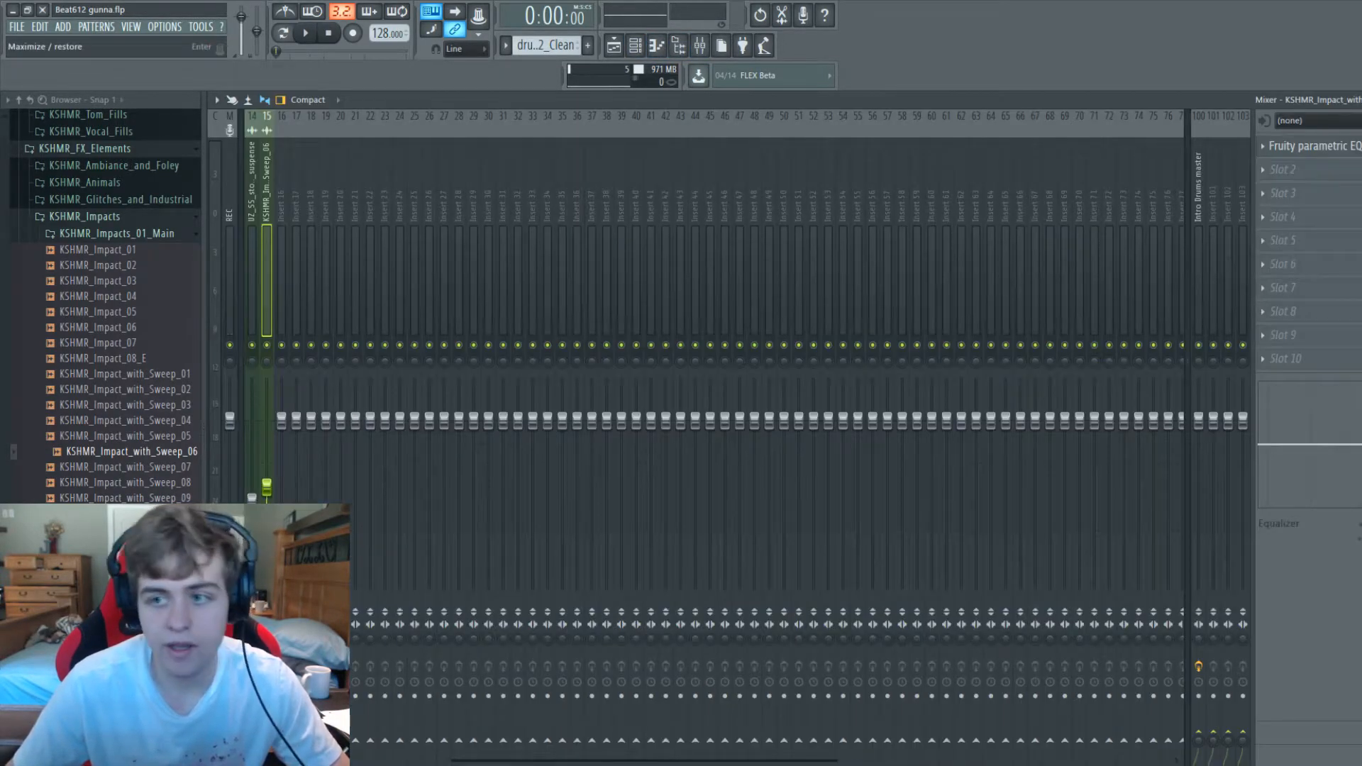
pyautogui.click(1361, 100)
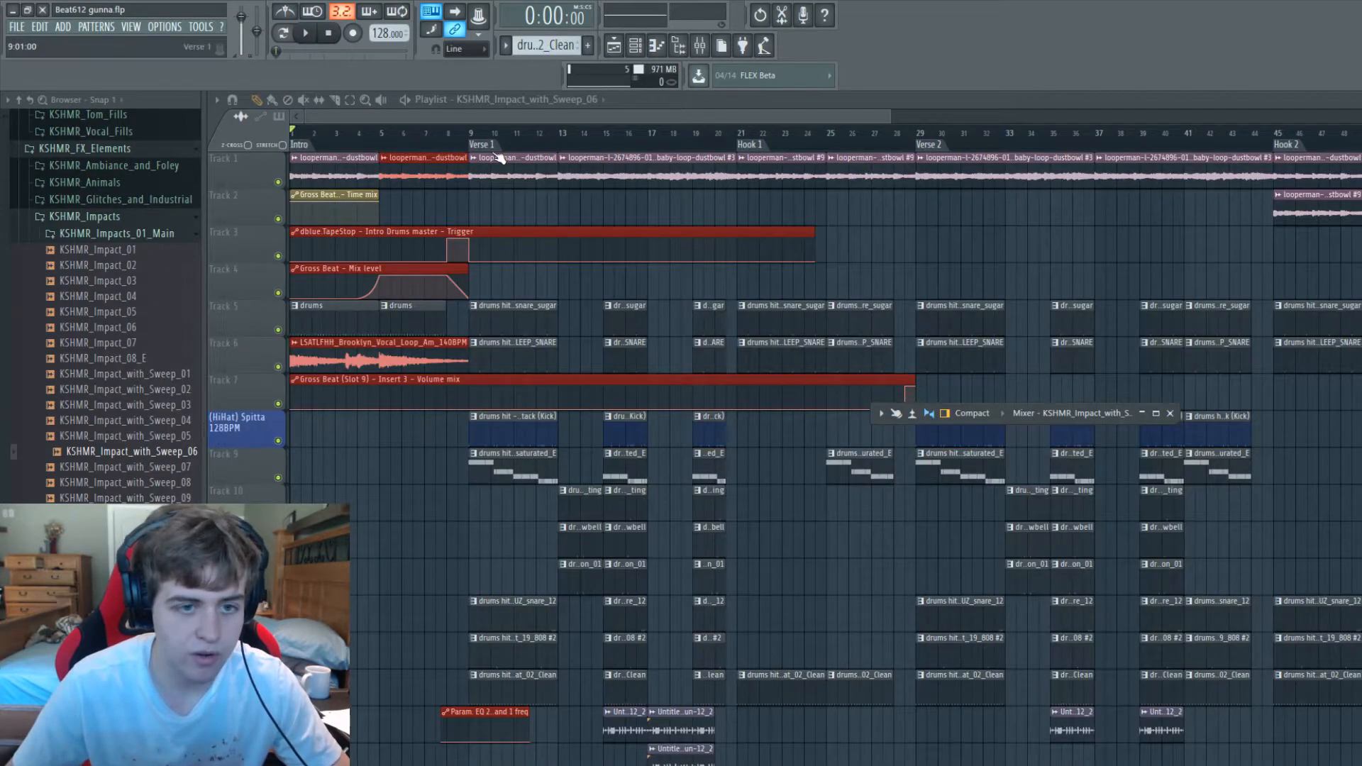
# Step: Select the melody loop's mixer track, Insert 1, and maximize the mixer to reach its effect slots
pyautogui.press('F9')
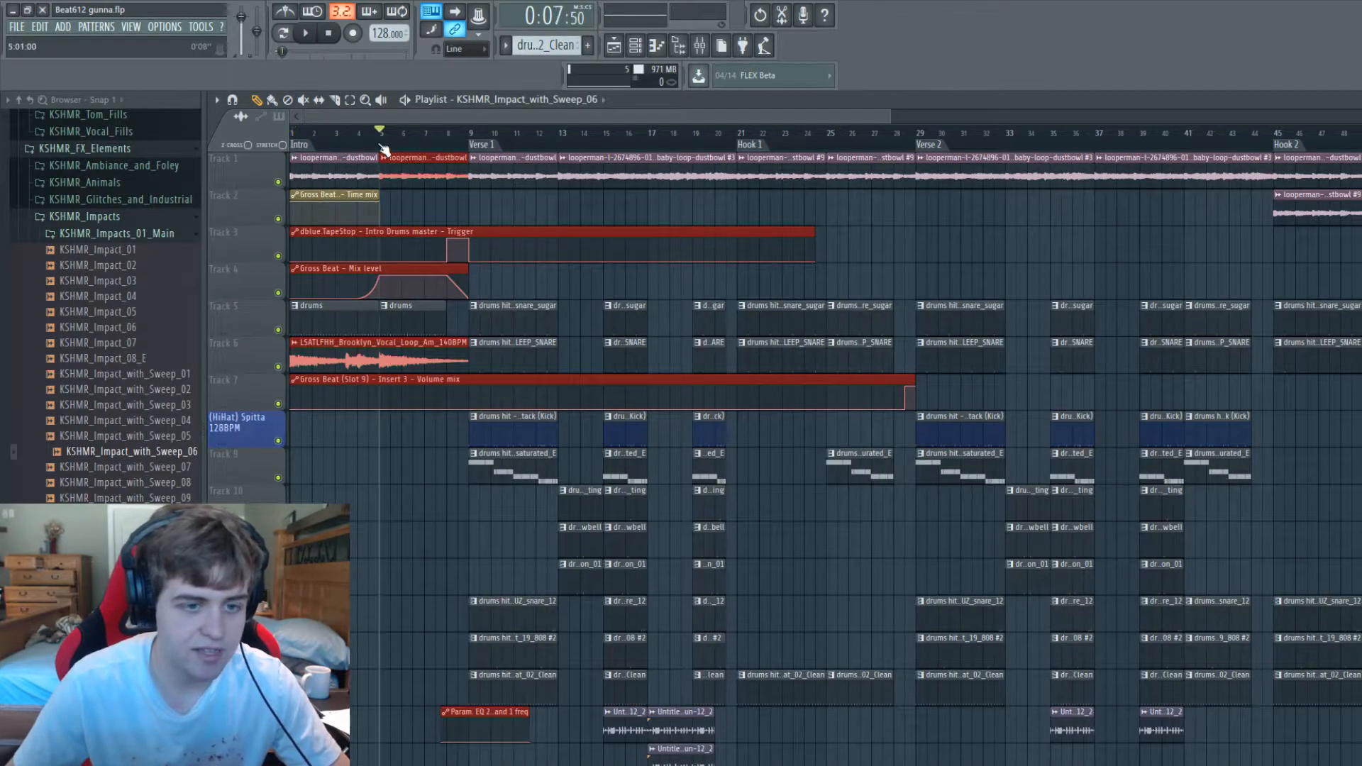
pyautogui.scroll(-6, 492, 360)
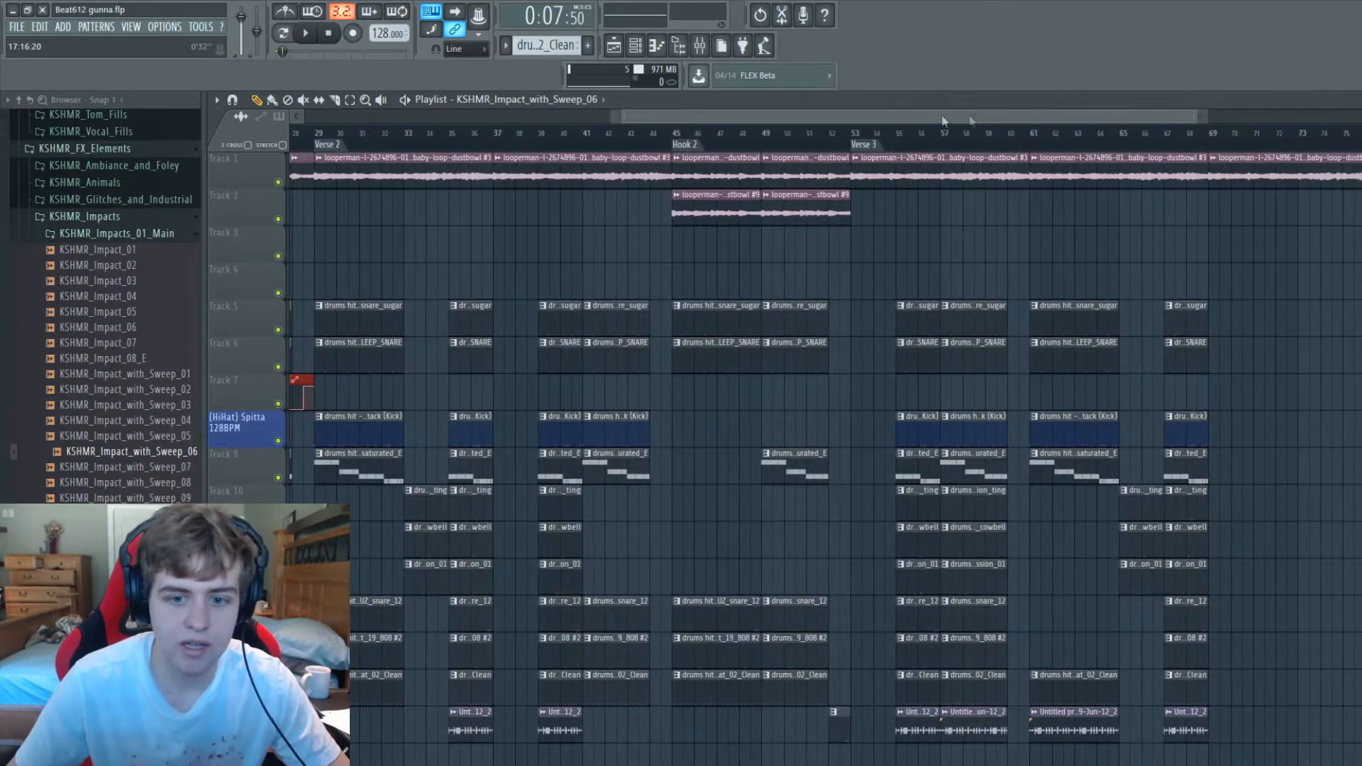
pyautogui.scroll(6, 492, 359)
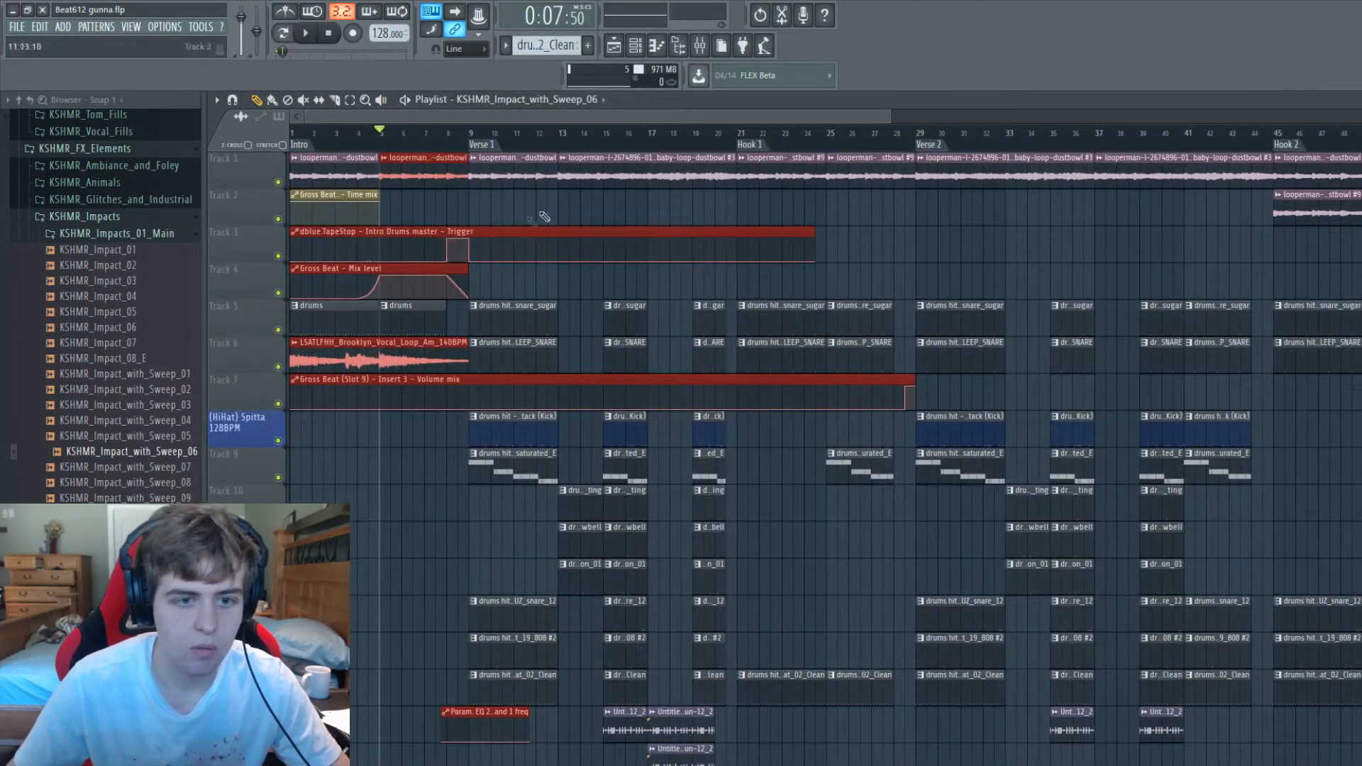
pyautogui.doubleClick(428, 155)
pyautogui.press('Escape')
pyautogui.press('F9')
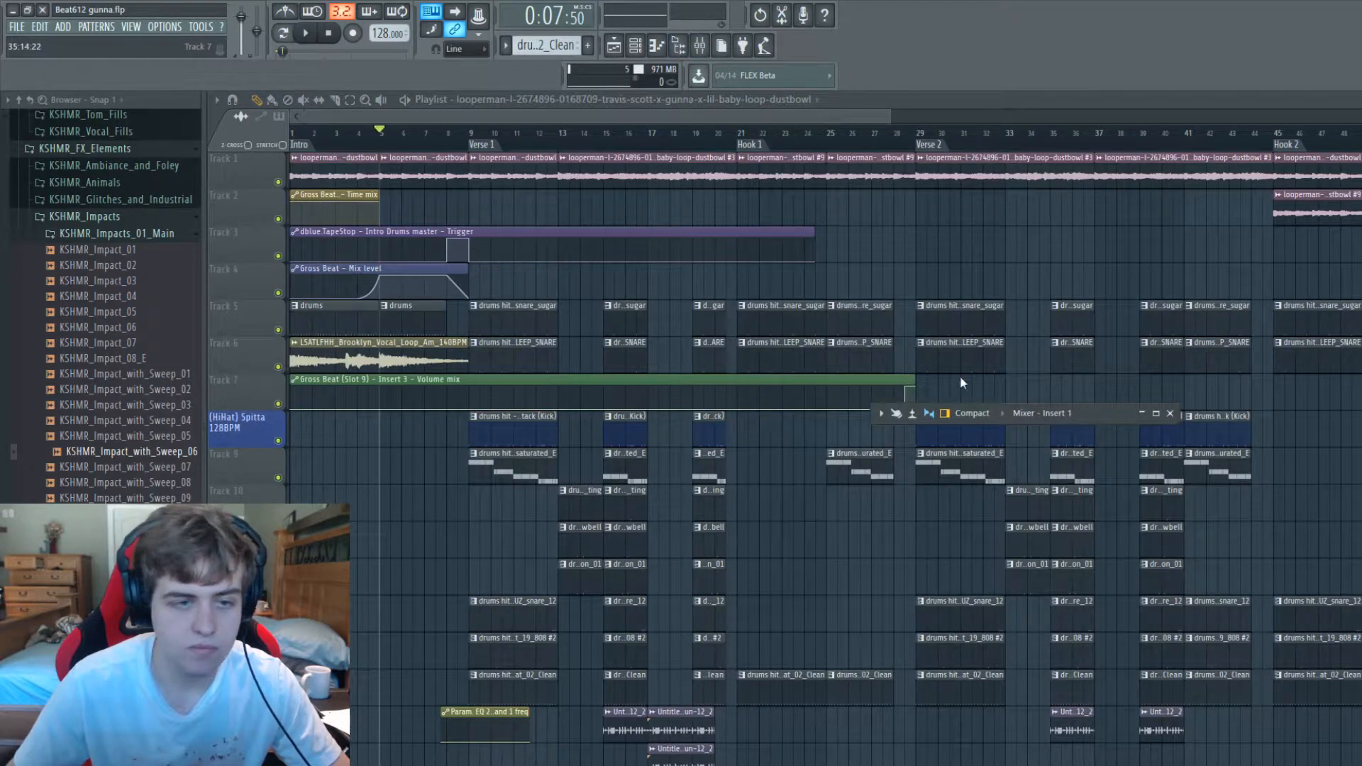
pyautogui.doubleClick(1036, 413)
# Step: Load Gross Beat in slot 9 of Insert 1, choose the 1/2 Bt Gate volume preset, and create a volume mix automation clip
pyautogui.click(1315, 337)
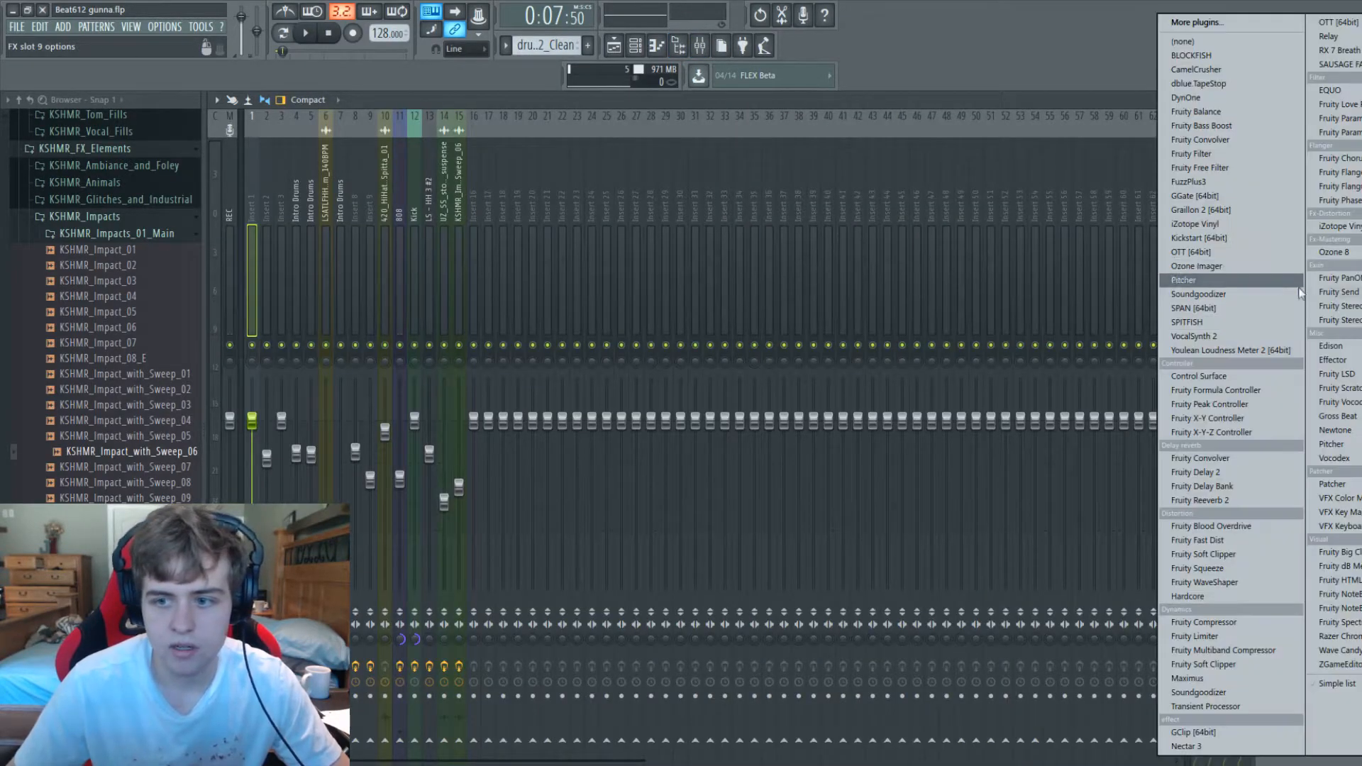
pyautogui.click(1347, 416)
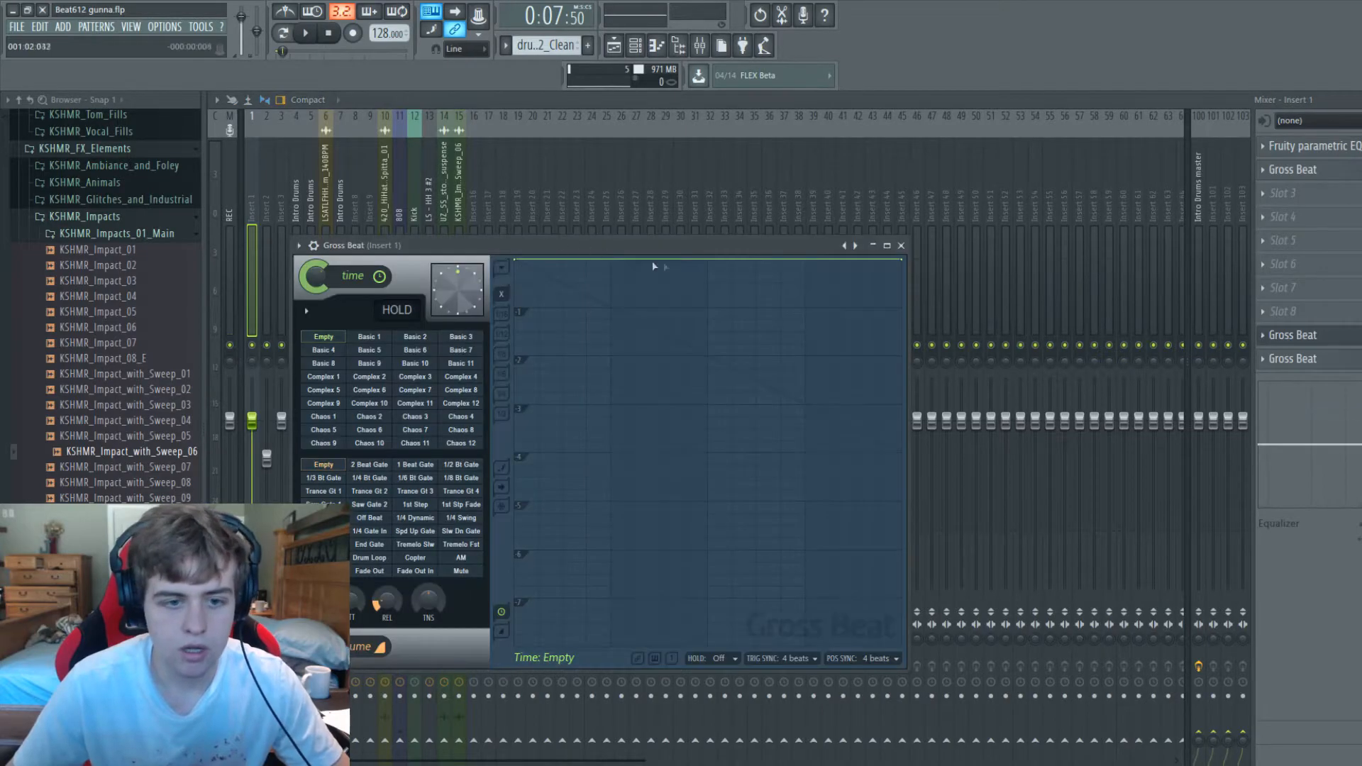
pyautogui.click(471, 466)
pyautogui.rightClick(317, 647)
pyautogui.click(384, 638)
pyautogui.click(902, 246)
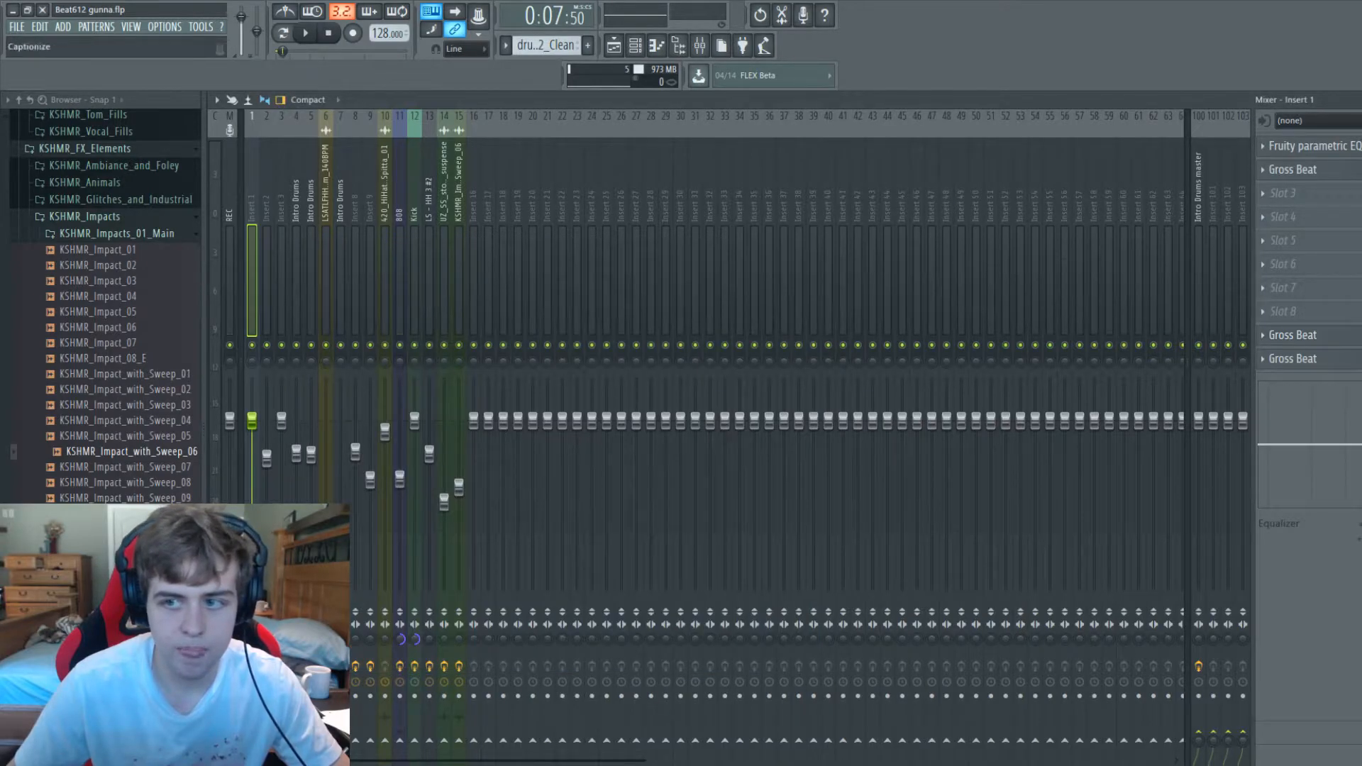
# Step: Shape the Insert 1 volume mix automation so Gross Beat turns on midway through bar 8 and off at Verse 1
pyautogui.press('F5')
pyautogui.scroll(-3, 497, 234)
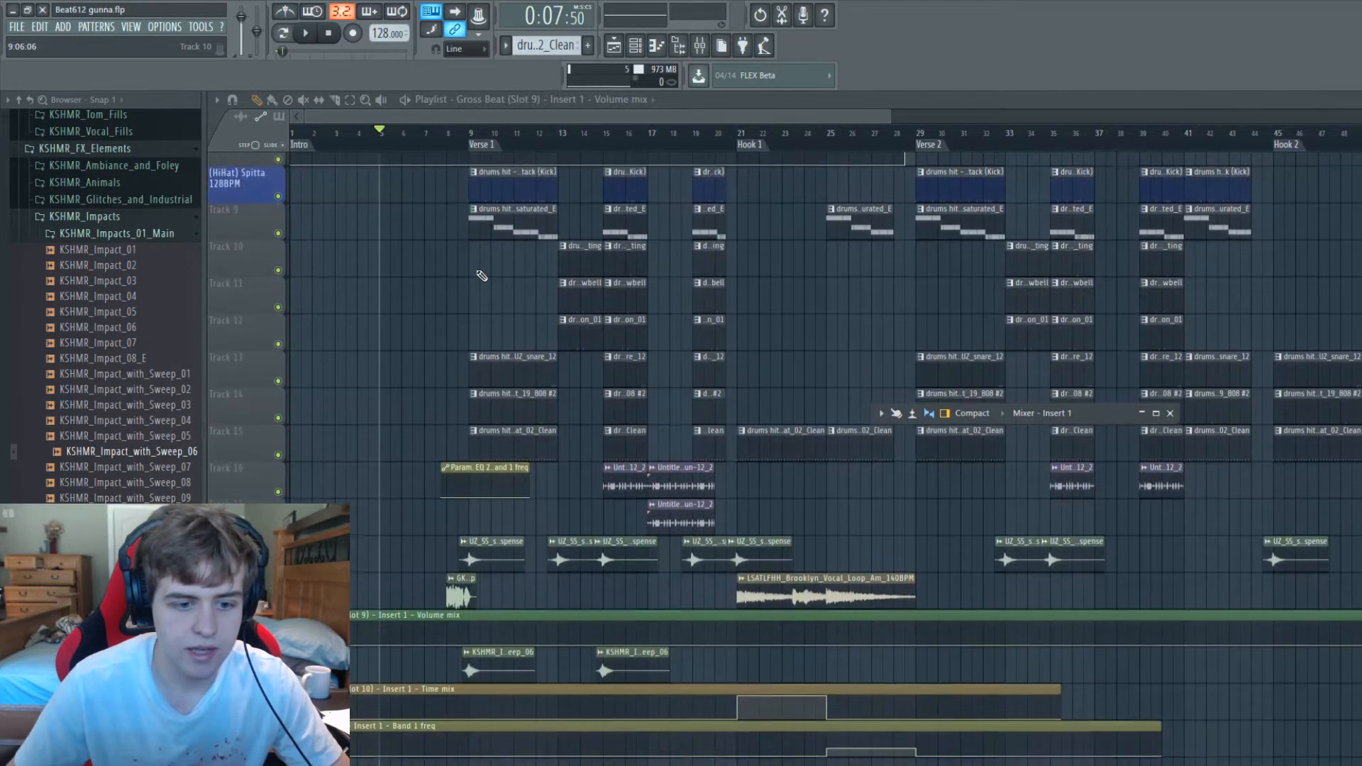
pyautogui.rightClick(447, 644)
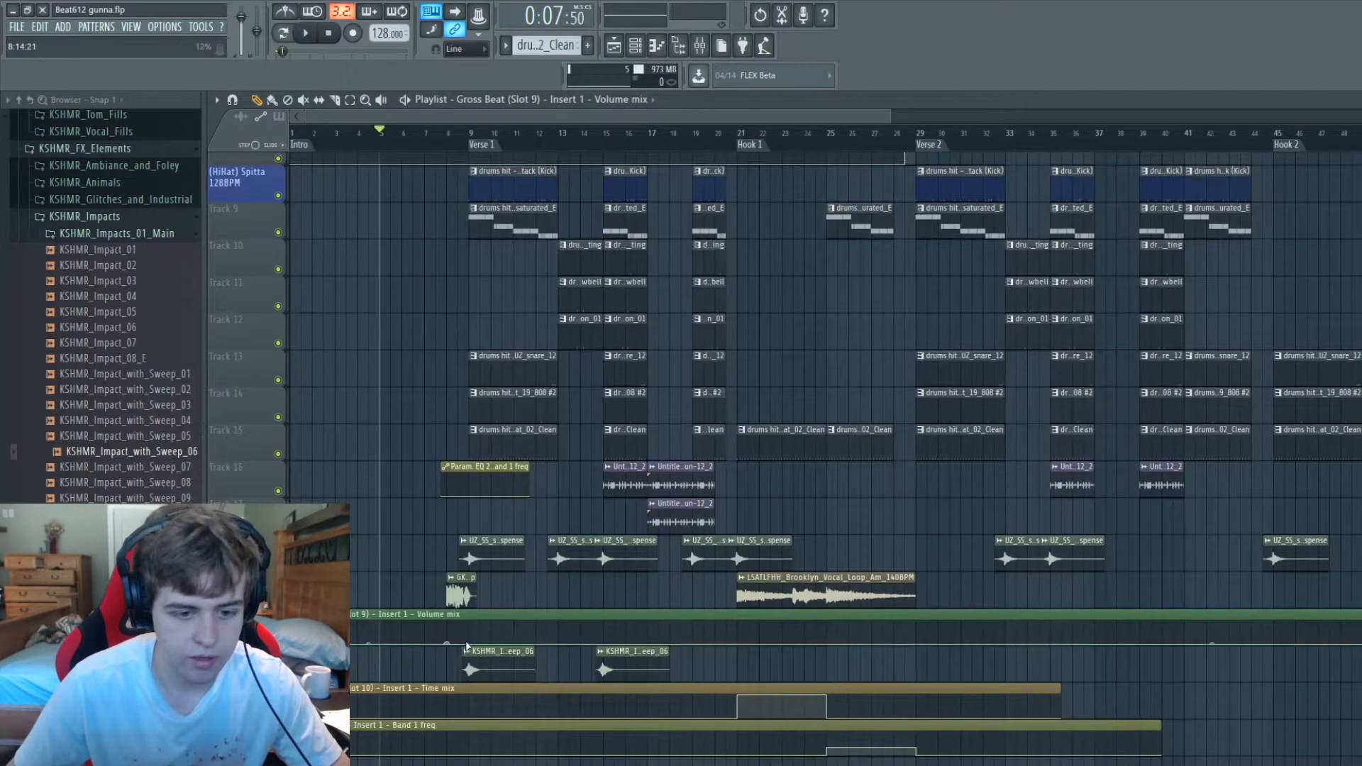
pyautogui.moveTo(450, 647); pyautogui.dragTo(458, 623)
pyautogui.press('space')
pyautogui.rightClick(468, 630)
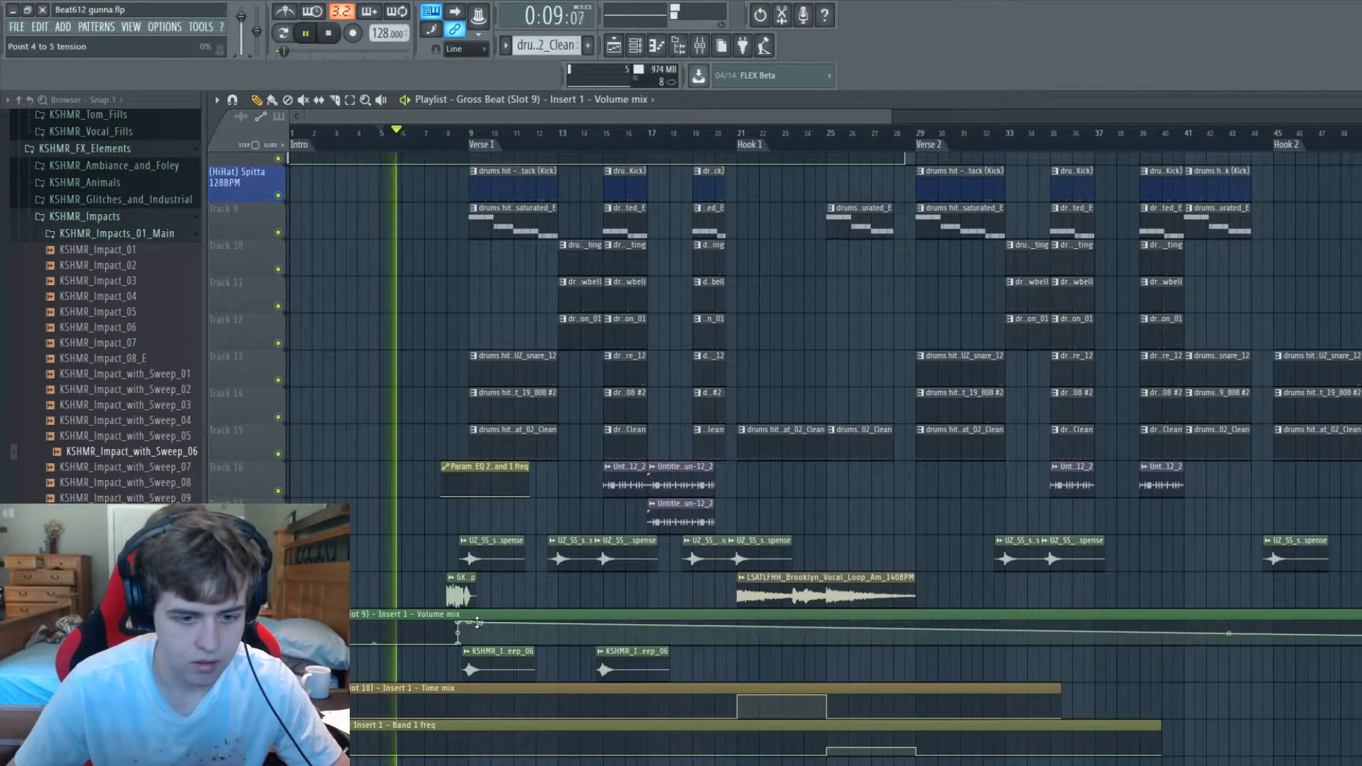
pyautogui.moveTo(468, 631); pyautogui.dragTo(483, 646)
# Step: Play the end of the intro into Verse 1 to hear the gated melody, and stop playback
pyautogui.scroll(7, 483, 646)
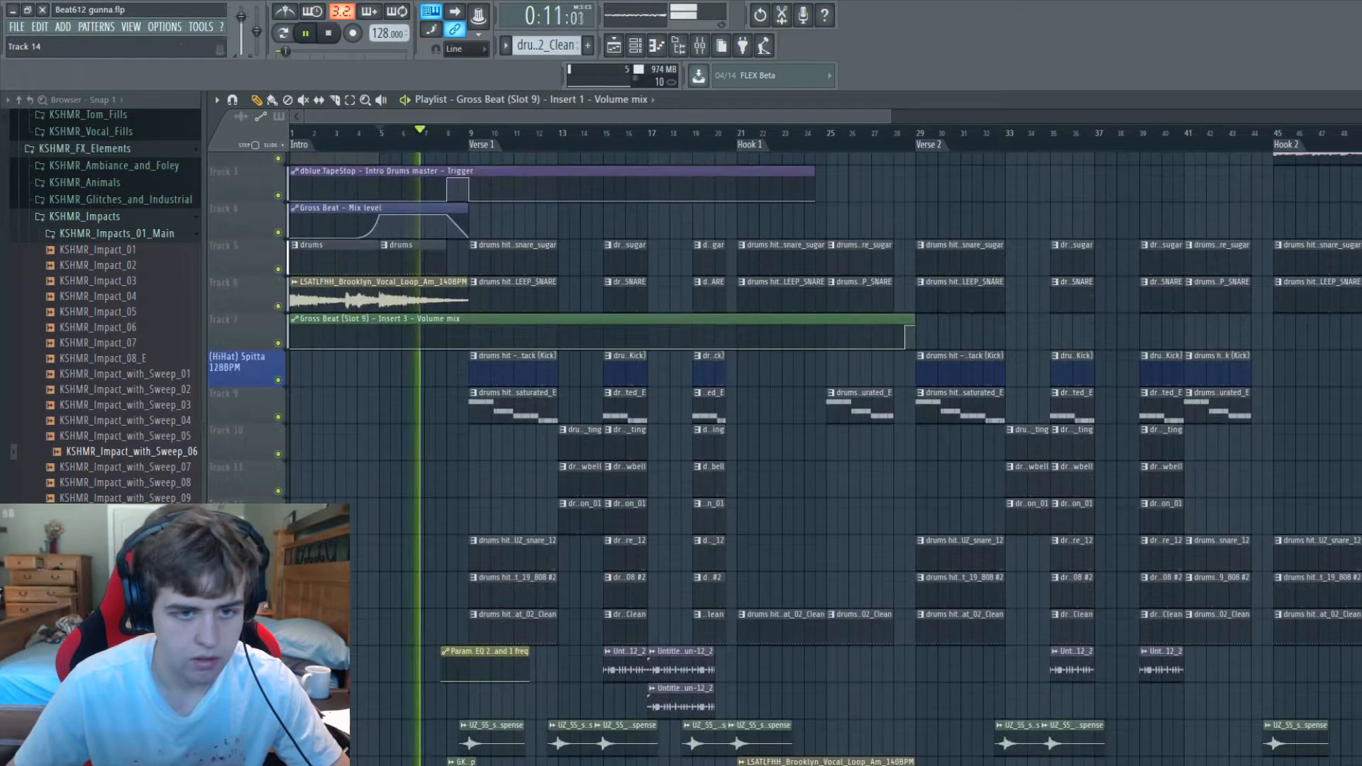
pyautogui.scroll(-9, 823, 454)
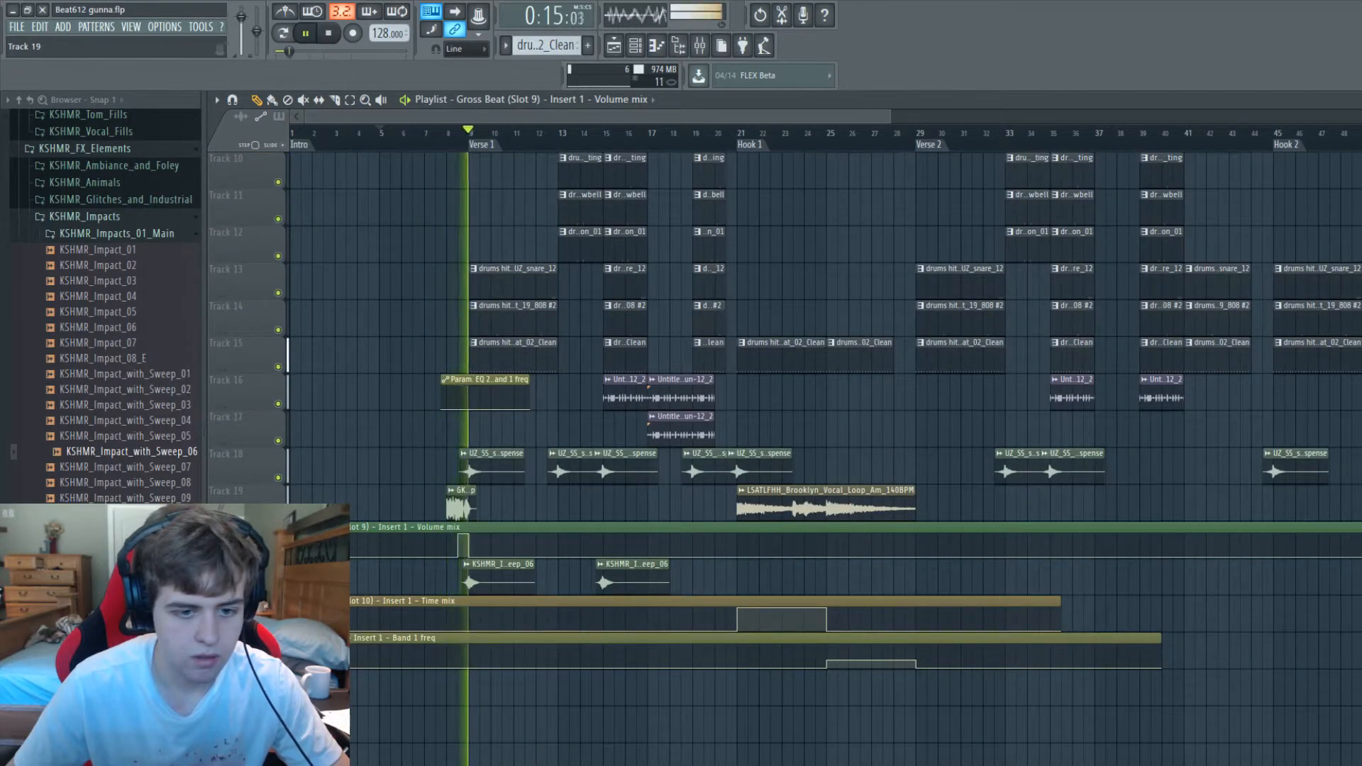
pyautogui.scroll(7, 419, 447)
pyautogui.press('space')
# Step: Extend the raised volume mix section to the start of bar 8 and play the transition into Verse 1
pyautogui.scroll(-6, 402, 353)
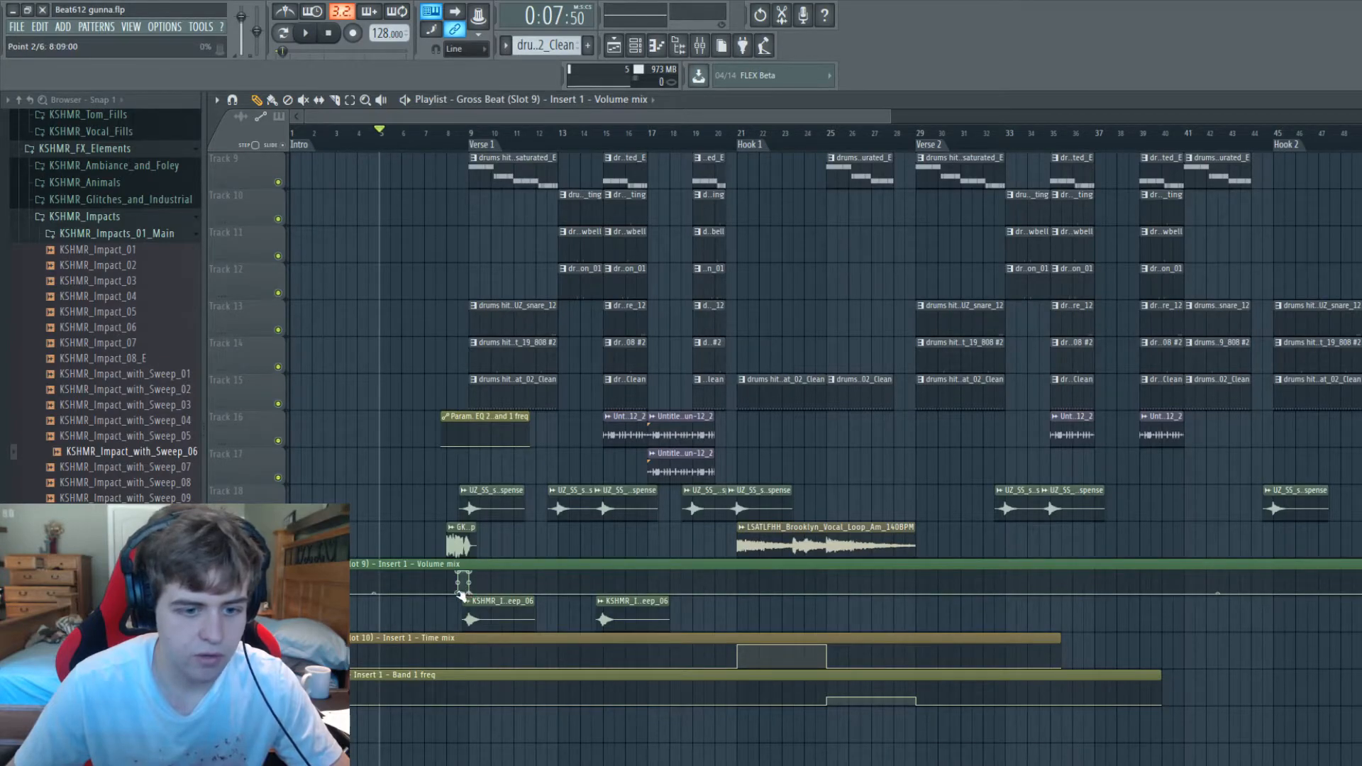
pyautogui.click(434, 134)
pyautogui.press('space')
pyautogui.scroll(2, 455, 277)
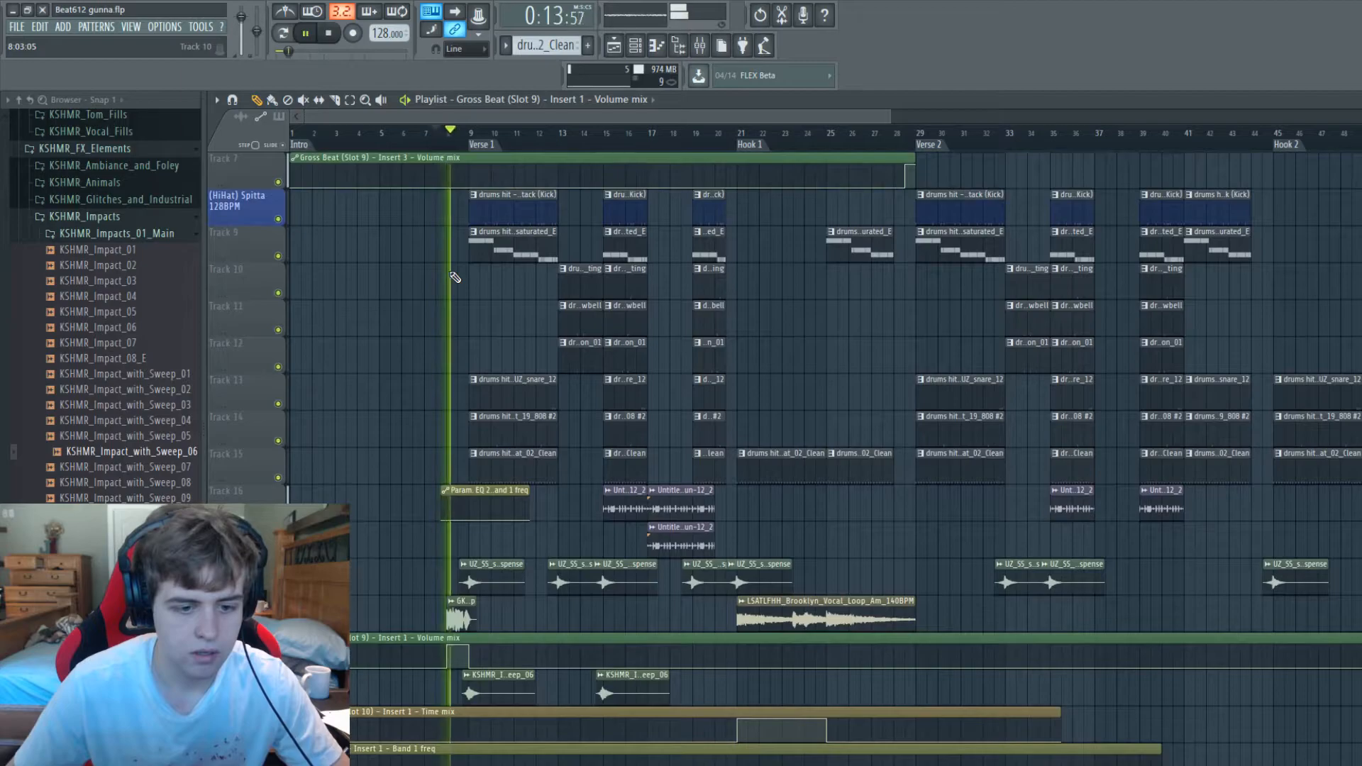
pyautogui.scroll(6, 305, 296)
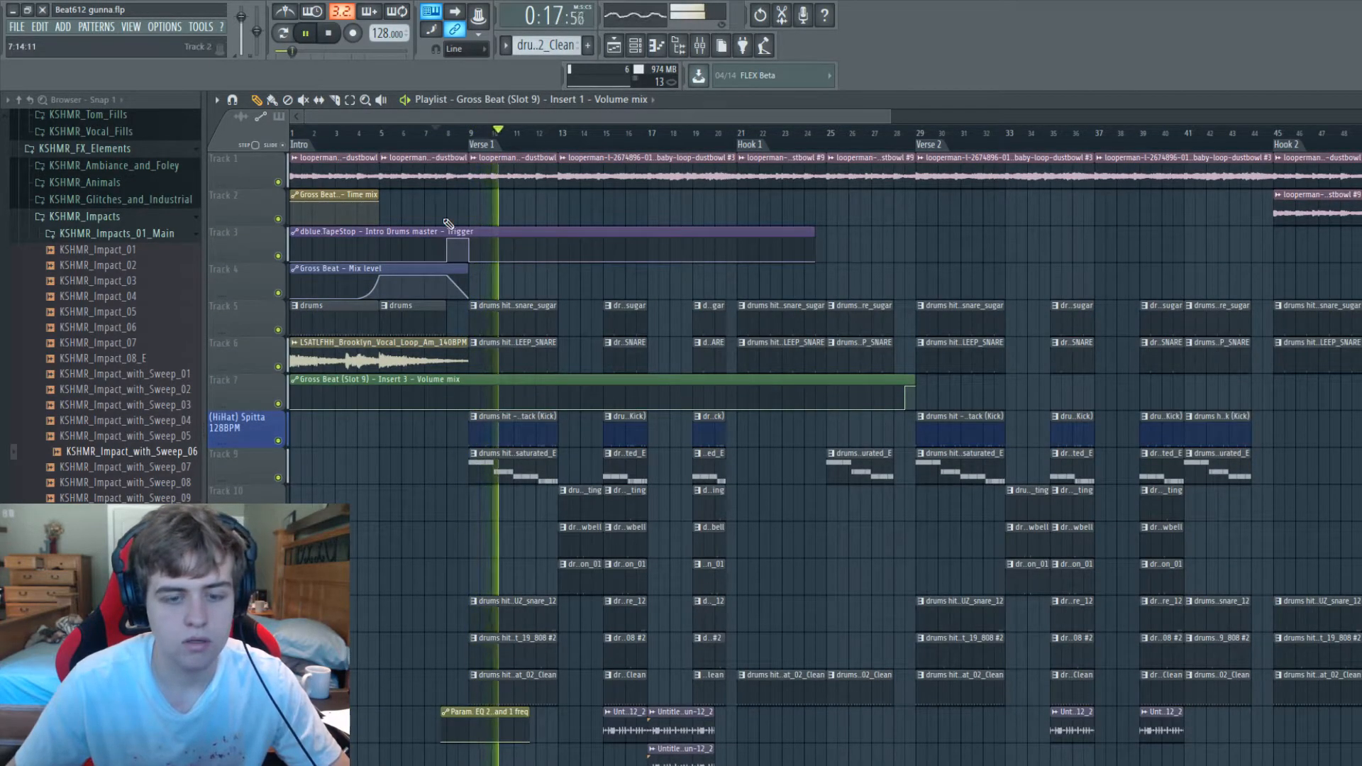
pyautogui.scroll(-6, 444, 225)
pyautogui.scroll(-1, 441, 225)
pyautogui.scroll(-7, 441, 223)
pyautogui.scroll(8, 441, 223)
pyautogui.press('space')
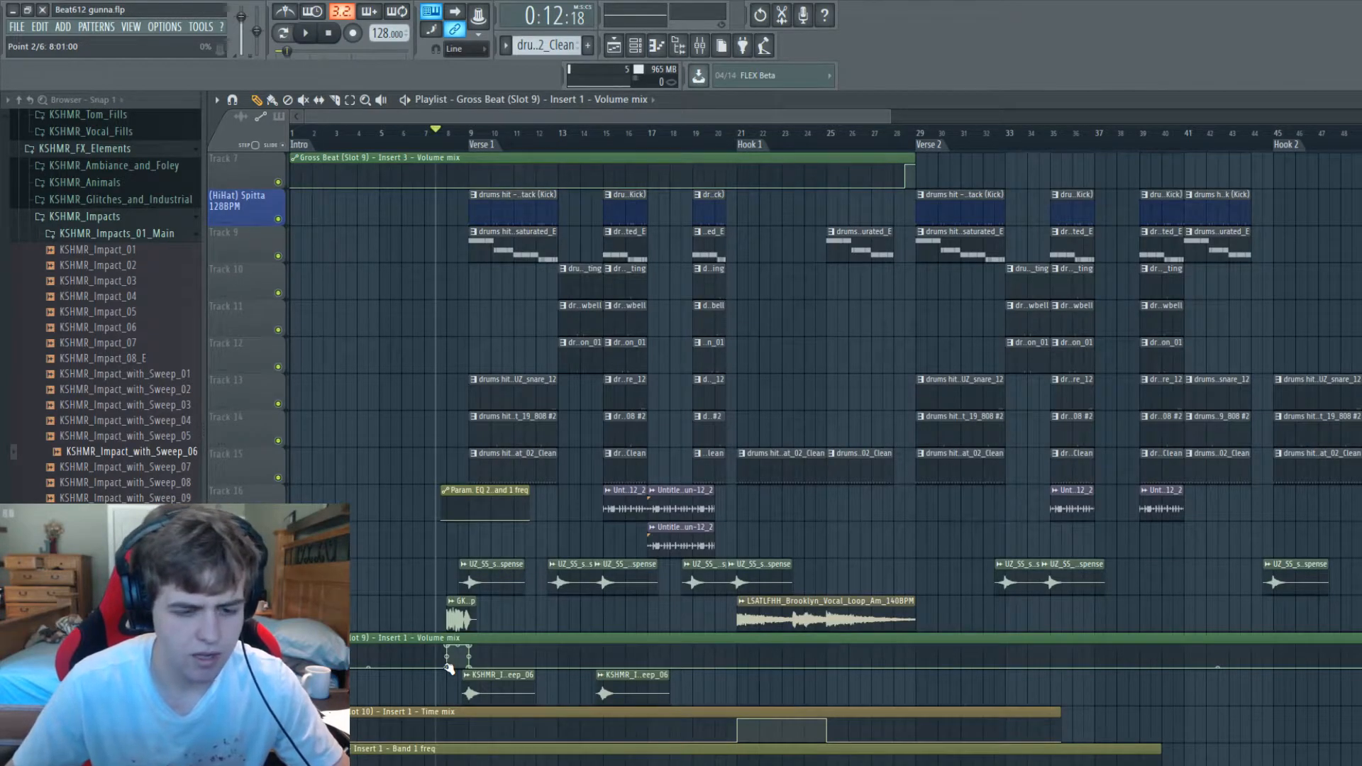
pyautogui.moveTo(455, 668); pyautogui.dragTo(464, 672)
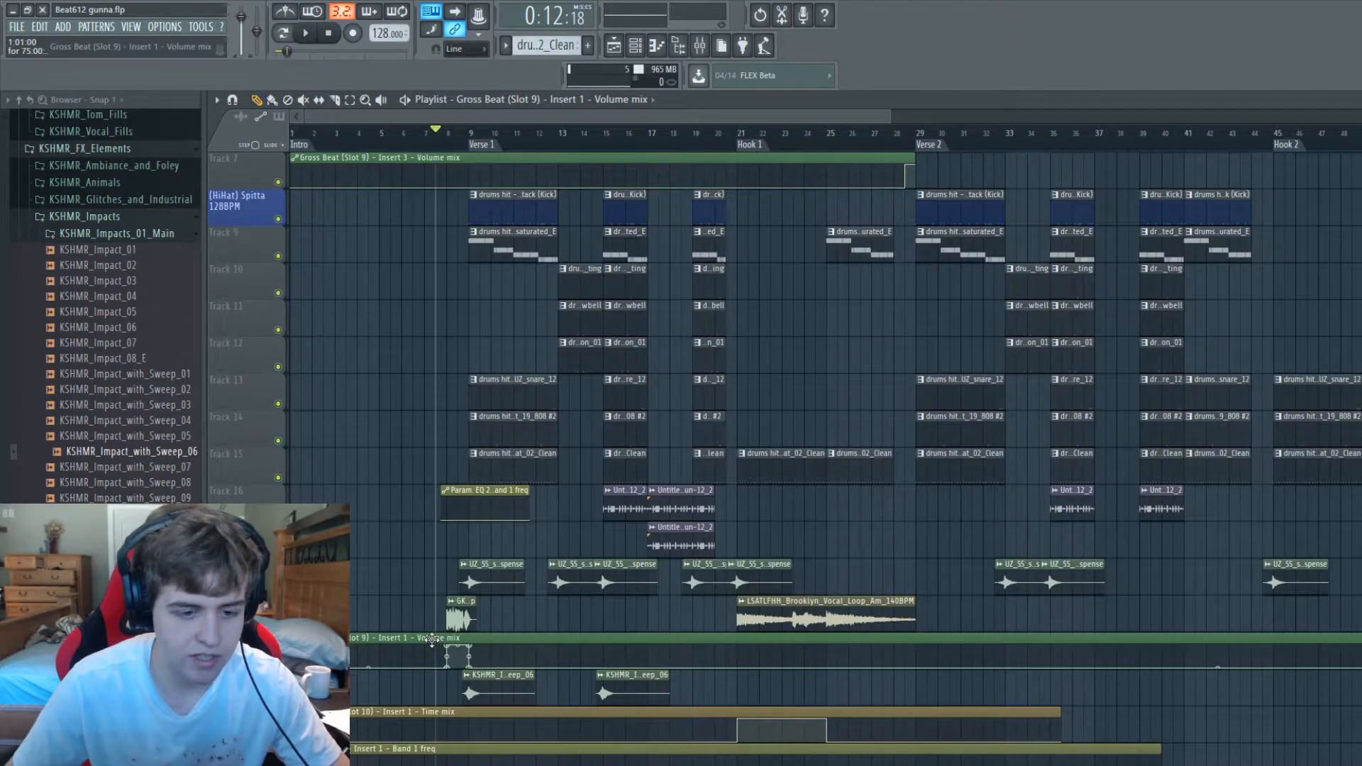
# Step: Examine the Gross Beat time patterns in slots 2 and 10 of Insert 1, and close the plugin and mixer
pyautogui.scroll(3, 422, 554)
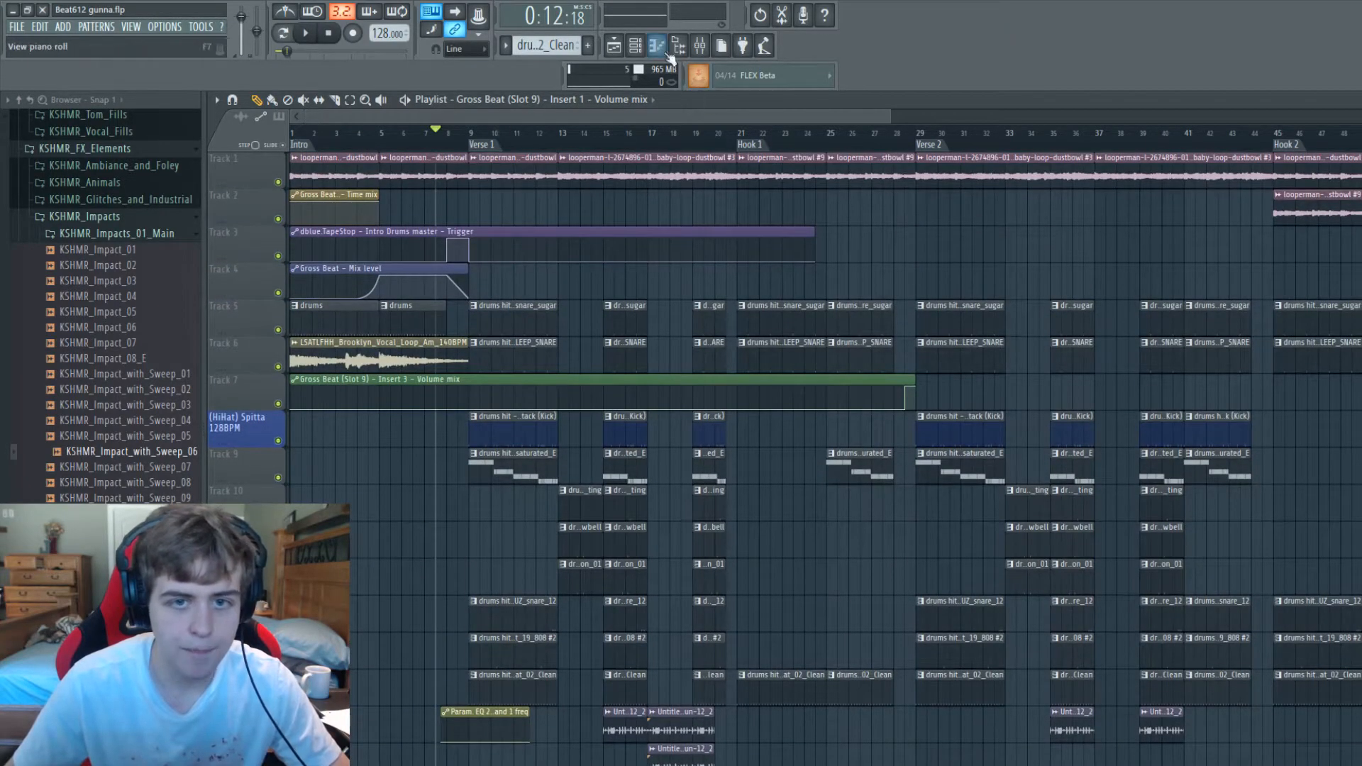
pyautogui.click(701, 46)
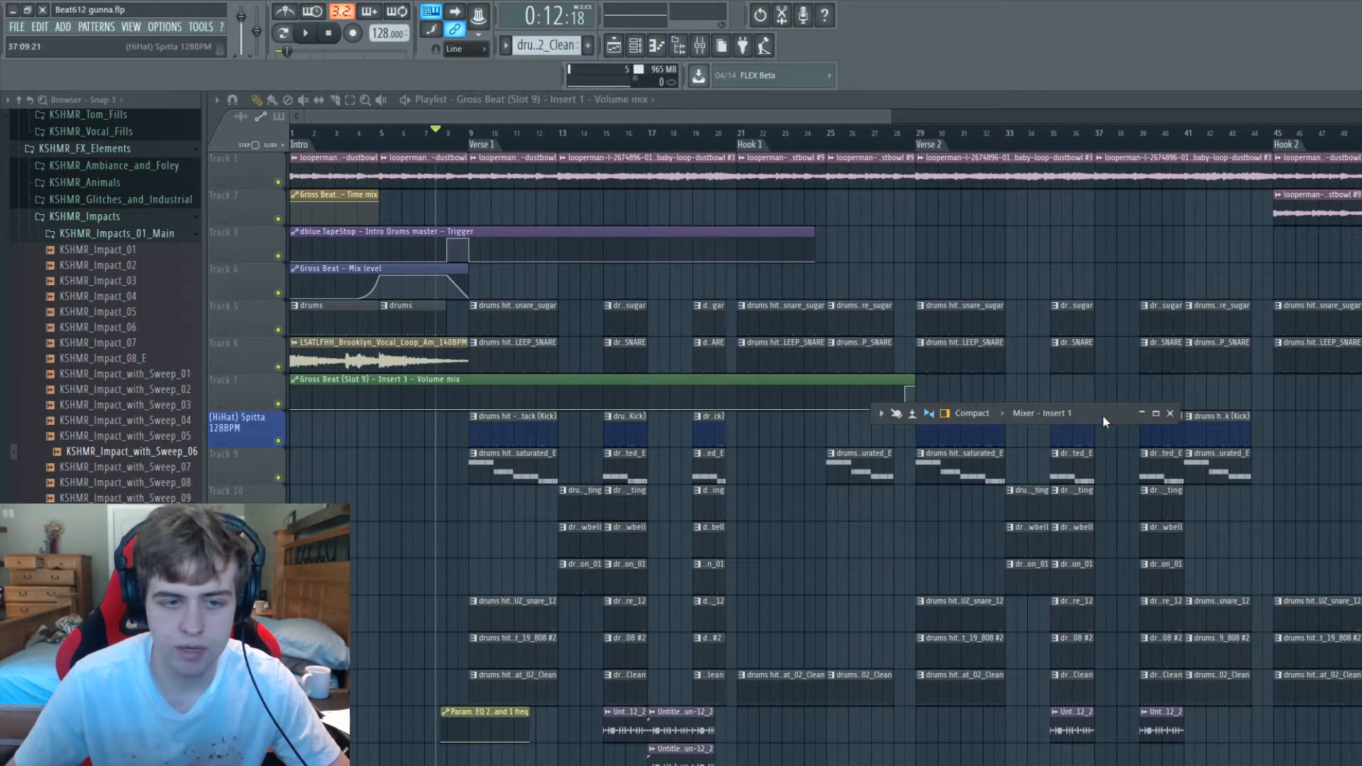
pyautogui.doubleClick(1104, 418)
pyautogui.click(1317, 171)
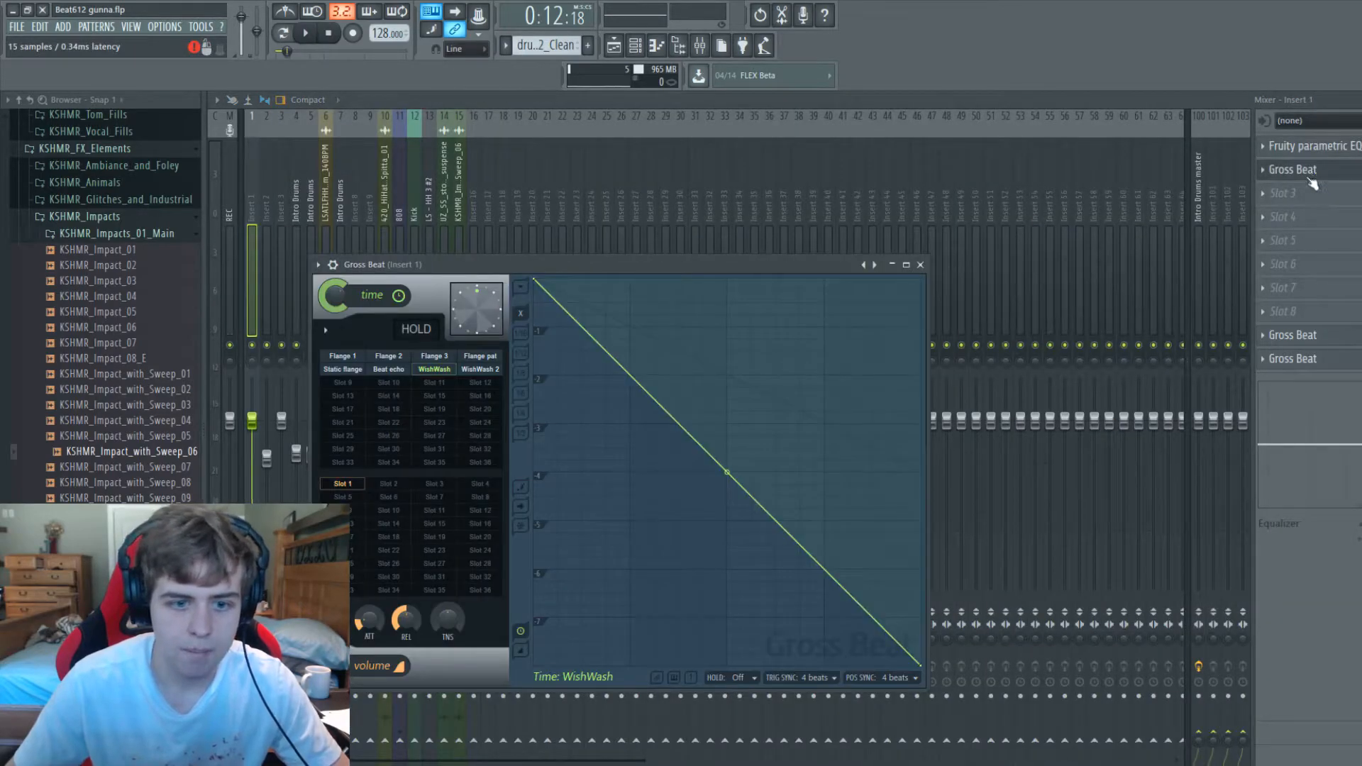
pyautogui.click(1316, 364)
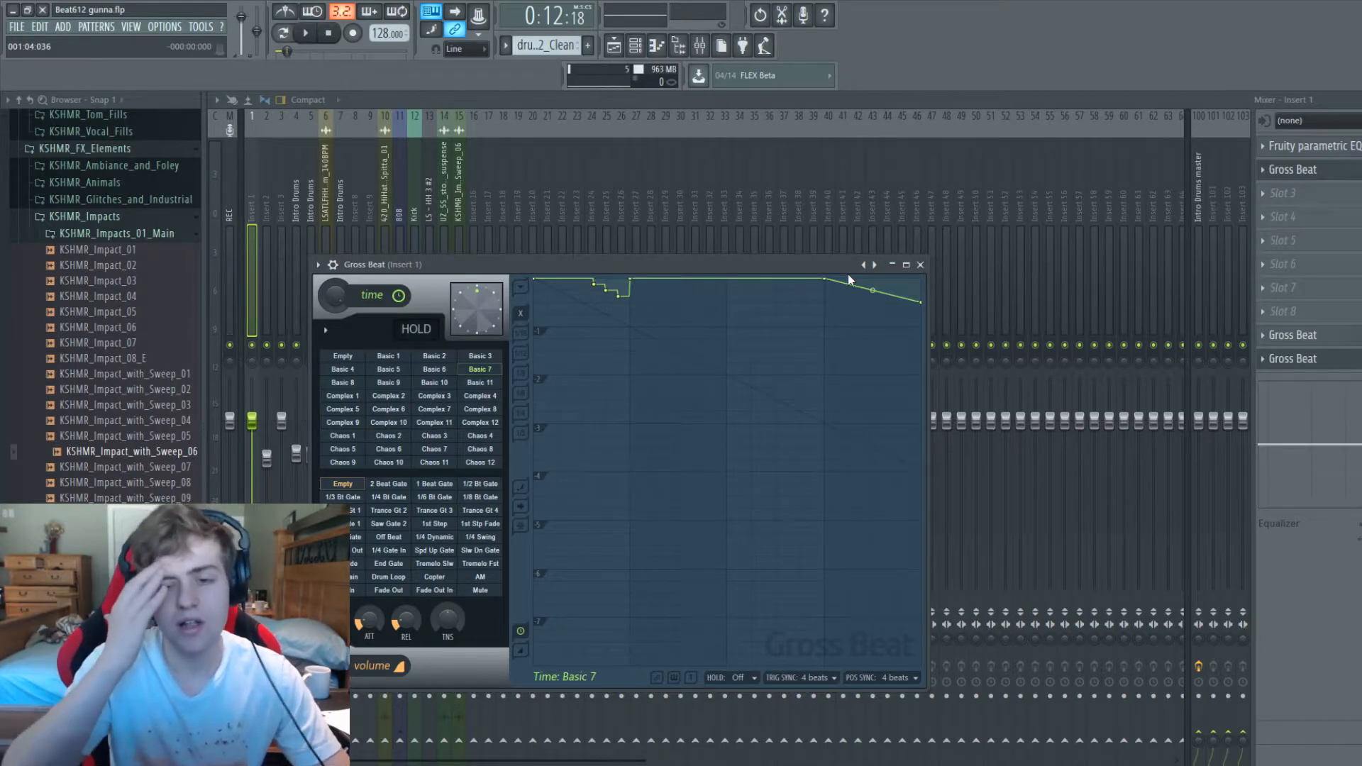
pyautogui.click(920, 266)
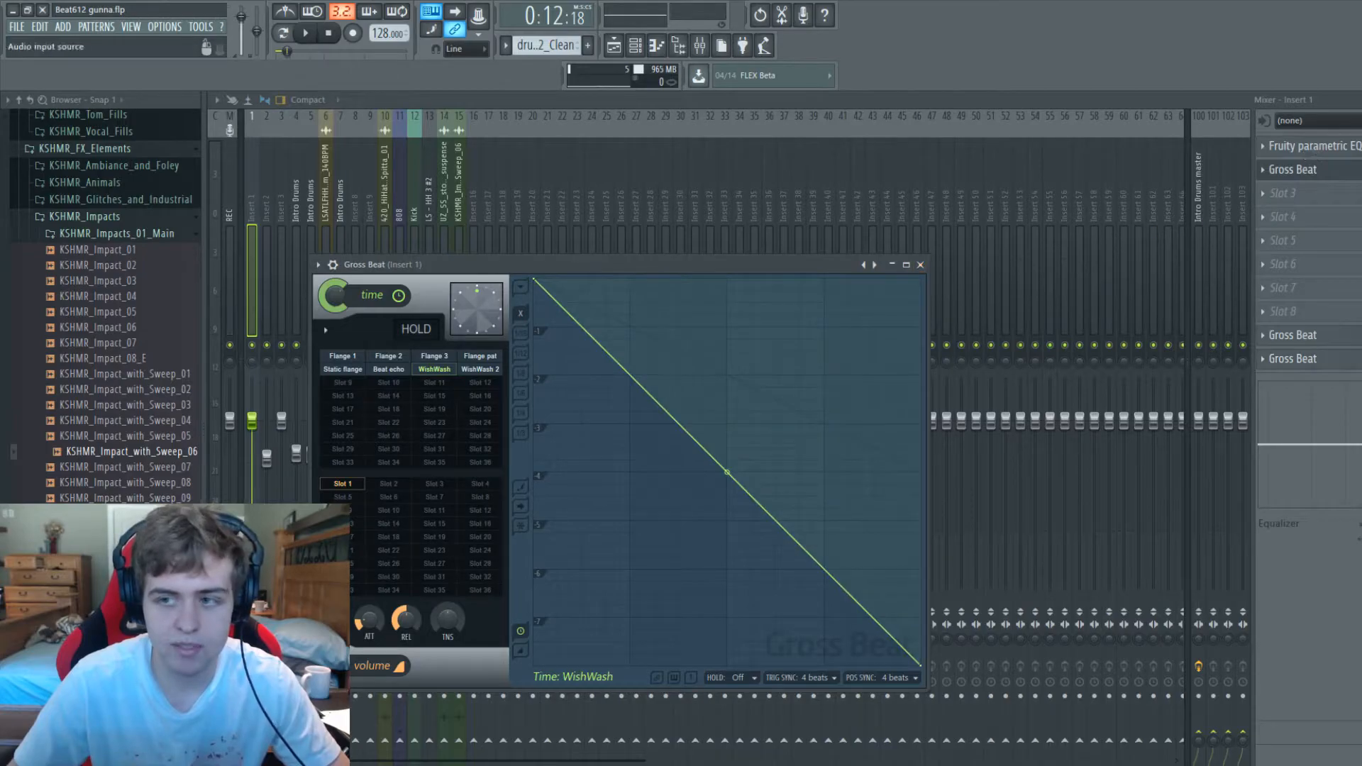
pyautogui.press('F9')
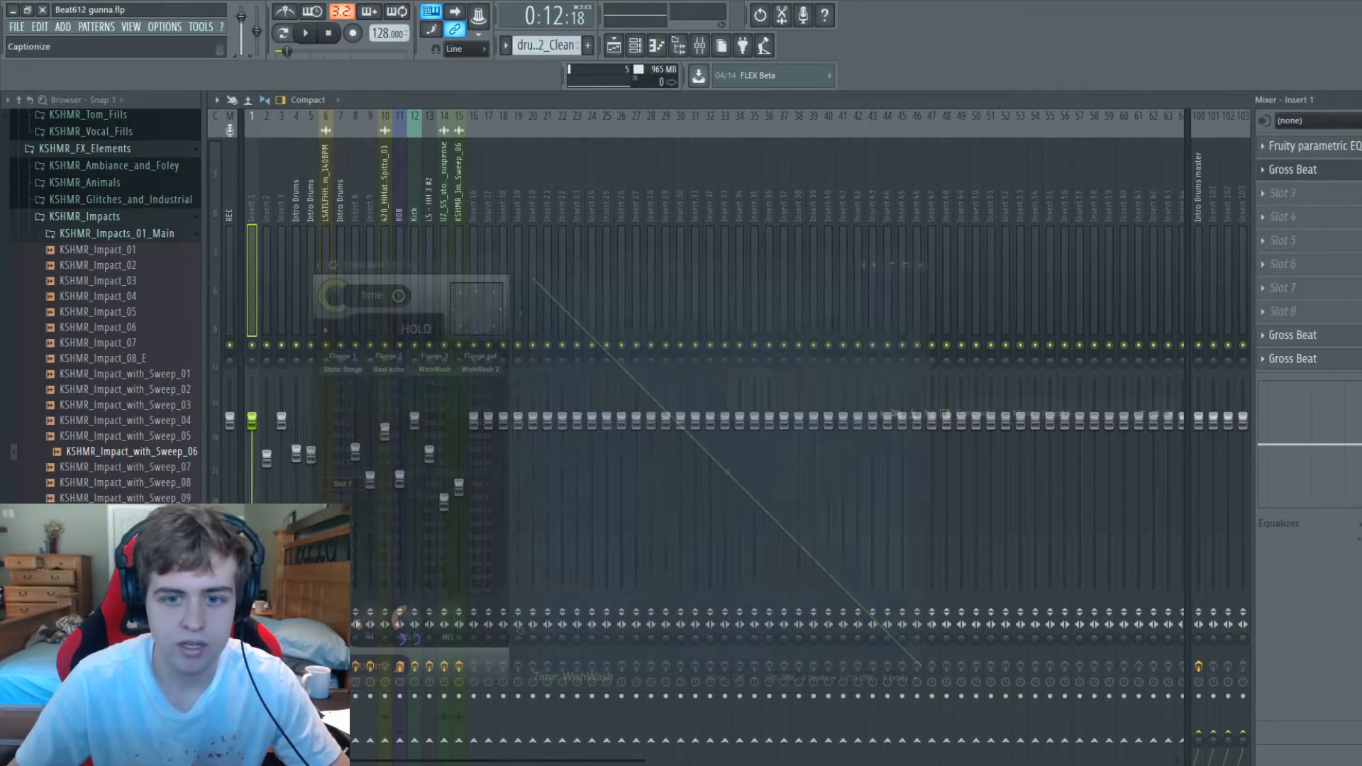
# Step: Look over the whole arrangement through Verse 3 and its automation tracks, and return the playhead to the song start
pyautogui.click(533, 116)
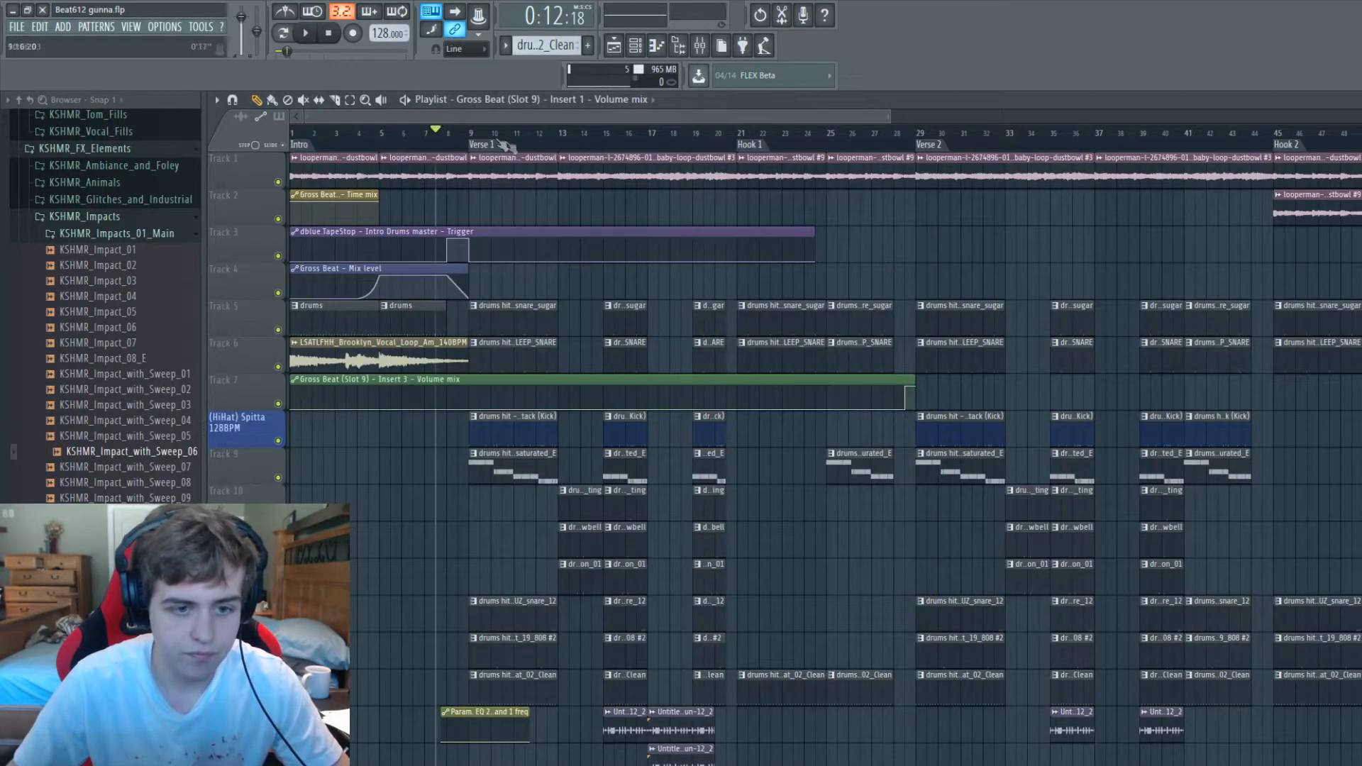
pyautogui.moveTo(887, 119); pyautogui.dragTo(1359, 119)
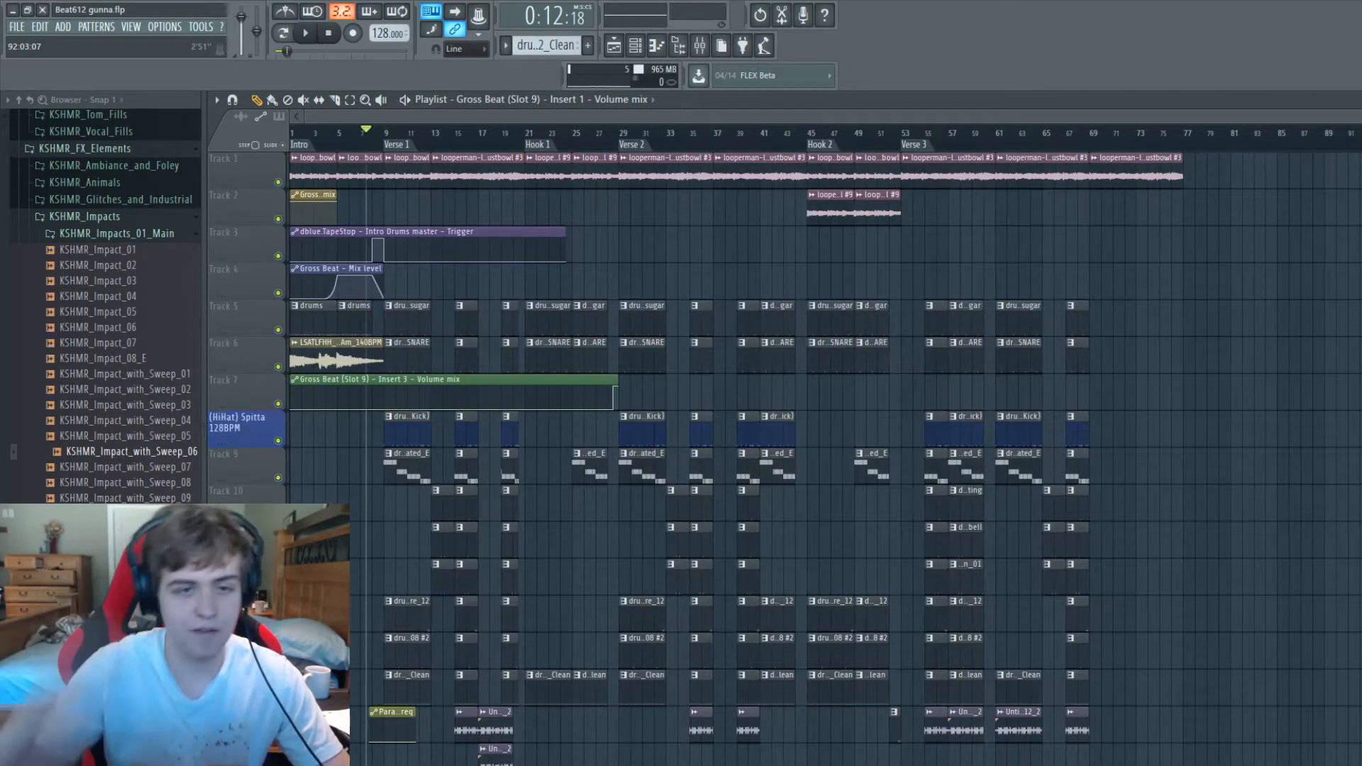
pyautogui.scroll(-4, 527, 324)
pyautogui.scroll(4, 527, 323)
pyautogui.click(308, 142)
pyautogui.scroll(3, 576, 440)
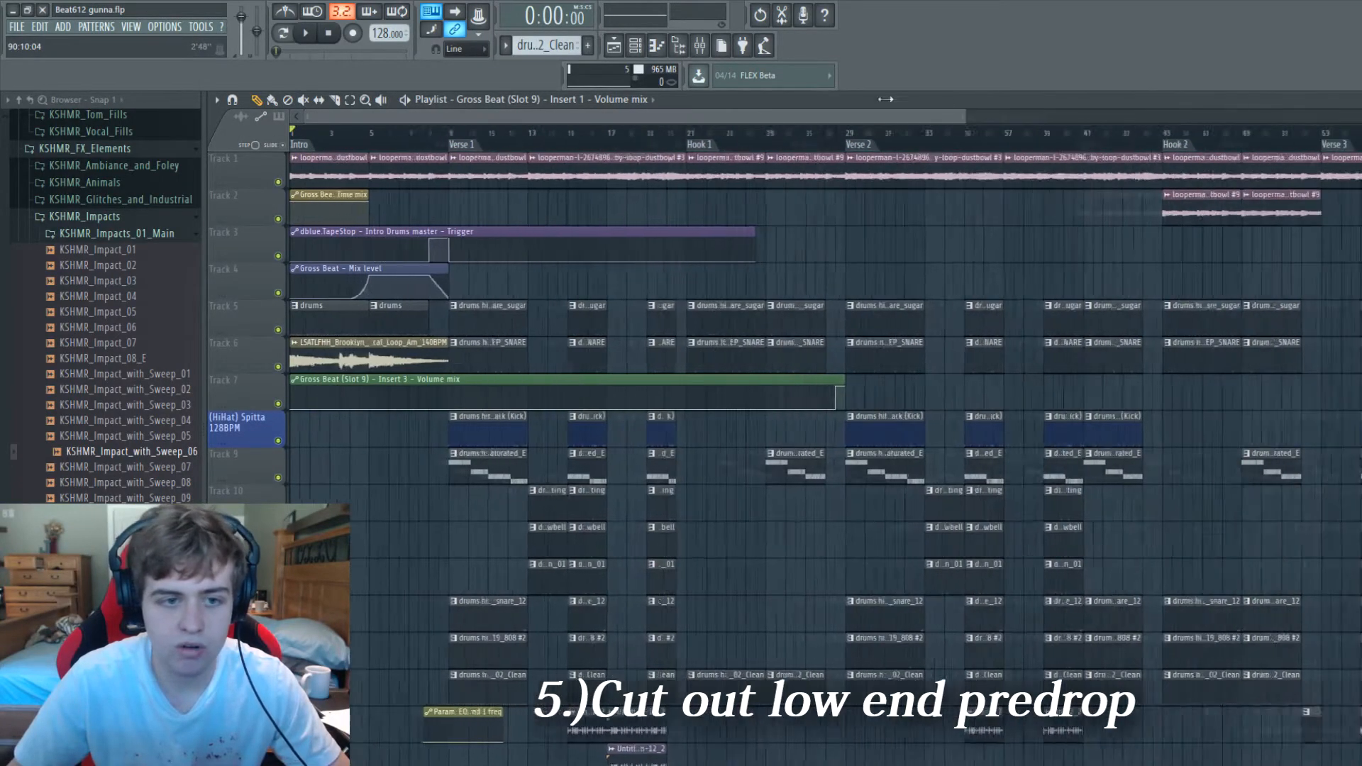
pyautogui.scroll(-5, 576, 439)
pyautogui.scroll(-4, 577, 439)
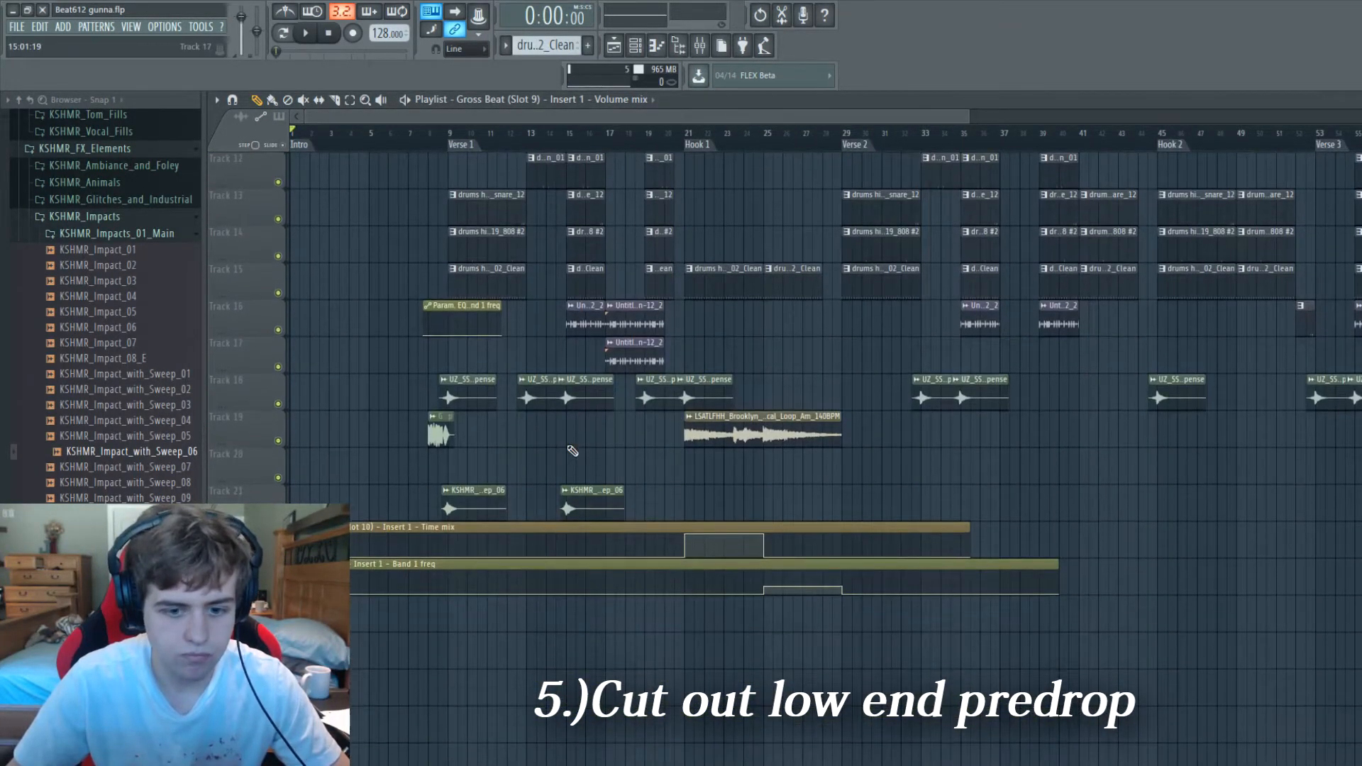
pyautogui.scroll(11, 749, 466)
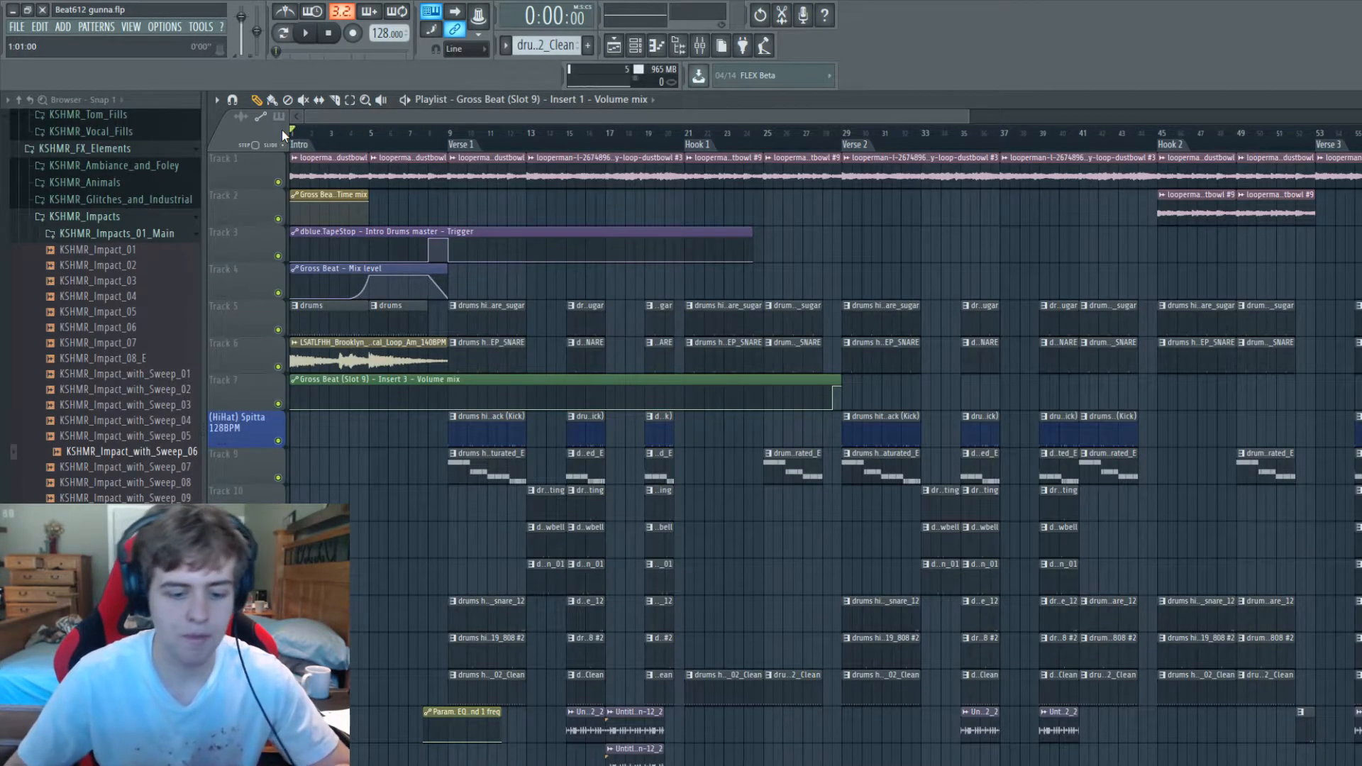
# Step: Open Fruity parametric EQ 2 on Insert 1 and briefly play the intro to watch the melody's low frequencies
pyautogui.click(699, 45)
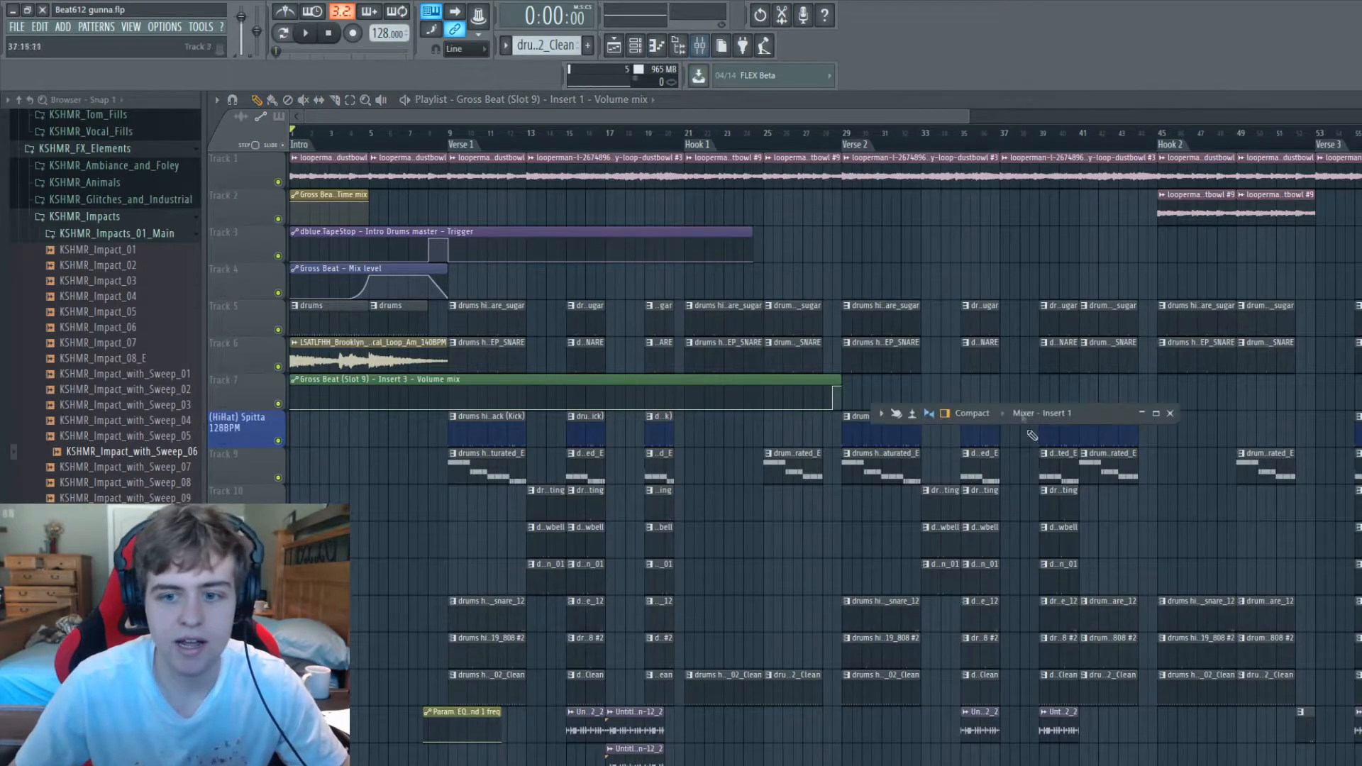
pyautogui.doubleClick(1063, 413)
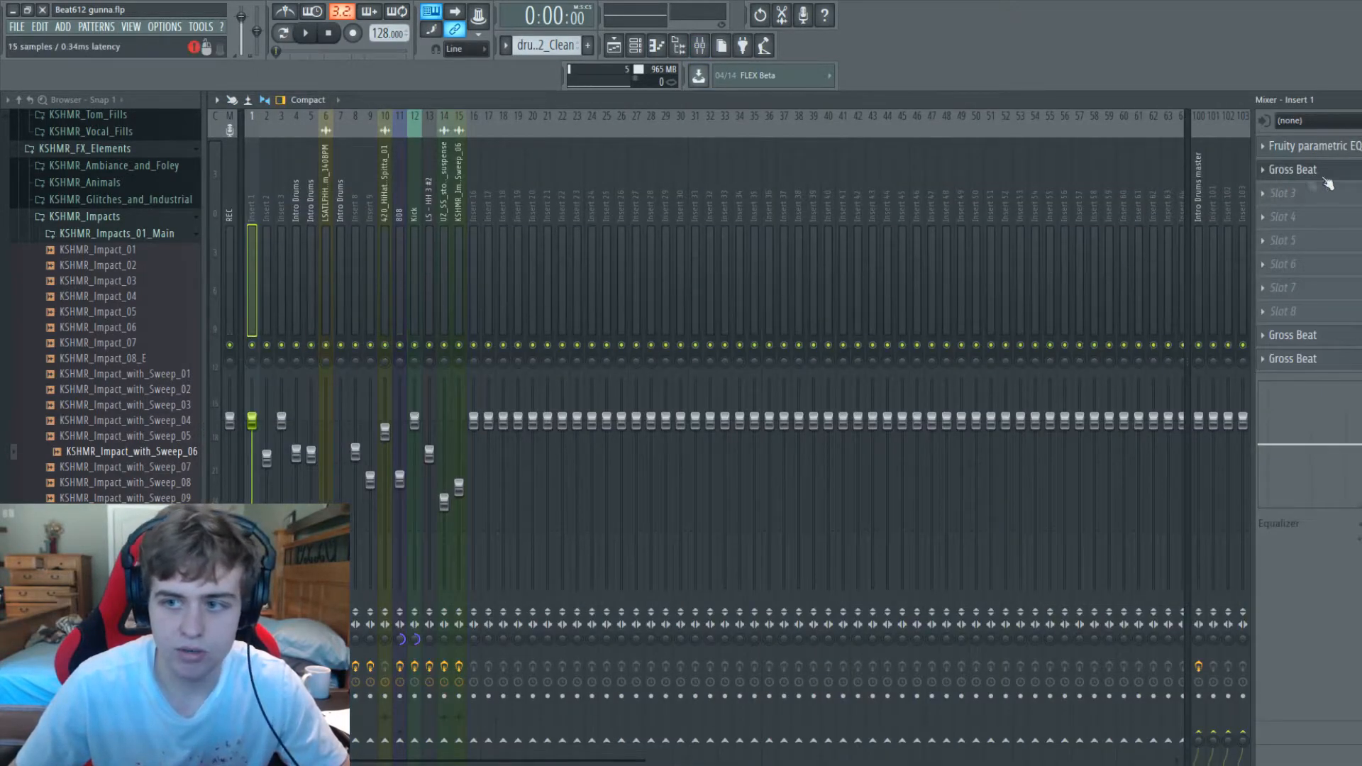
pyautogui.click(1337, 149)
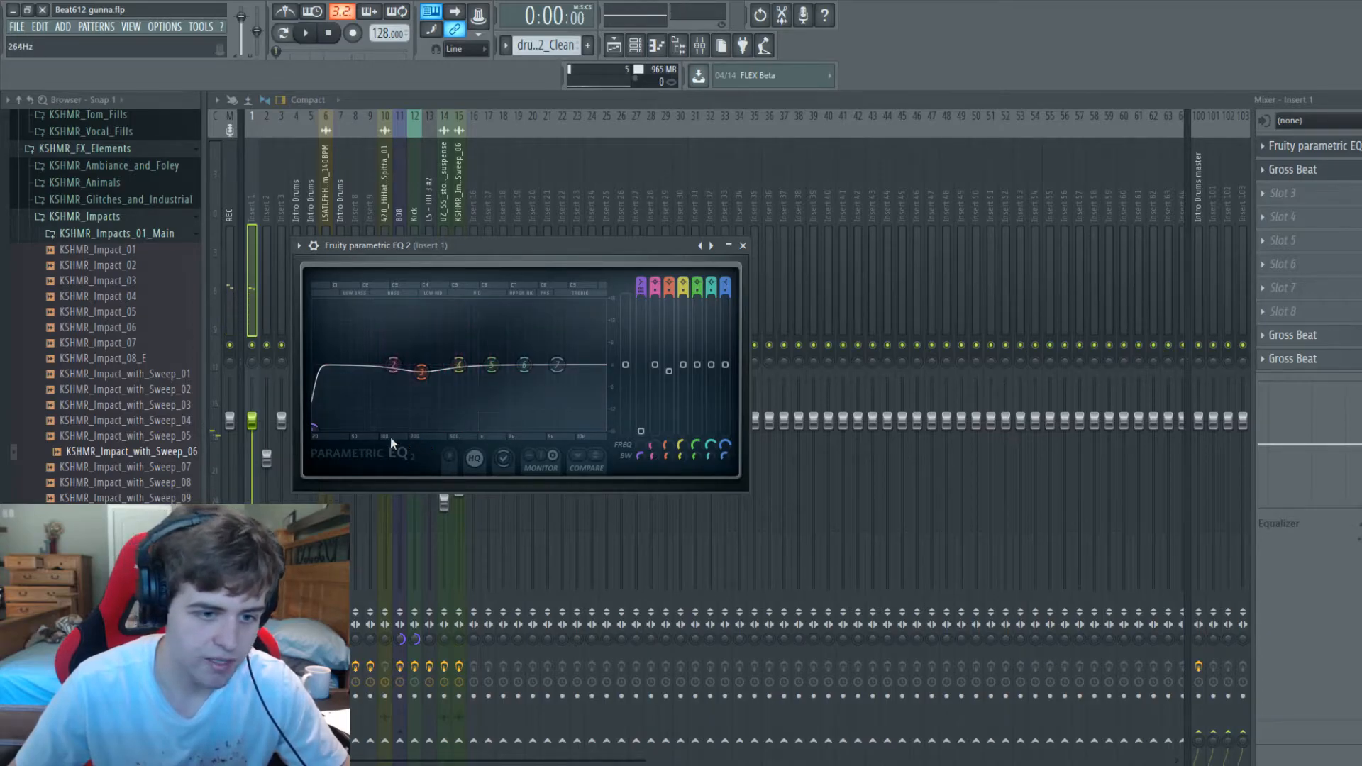
pyautogui.press('space')
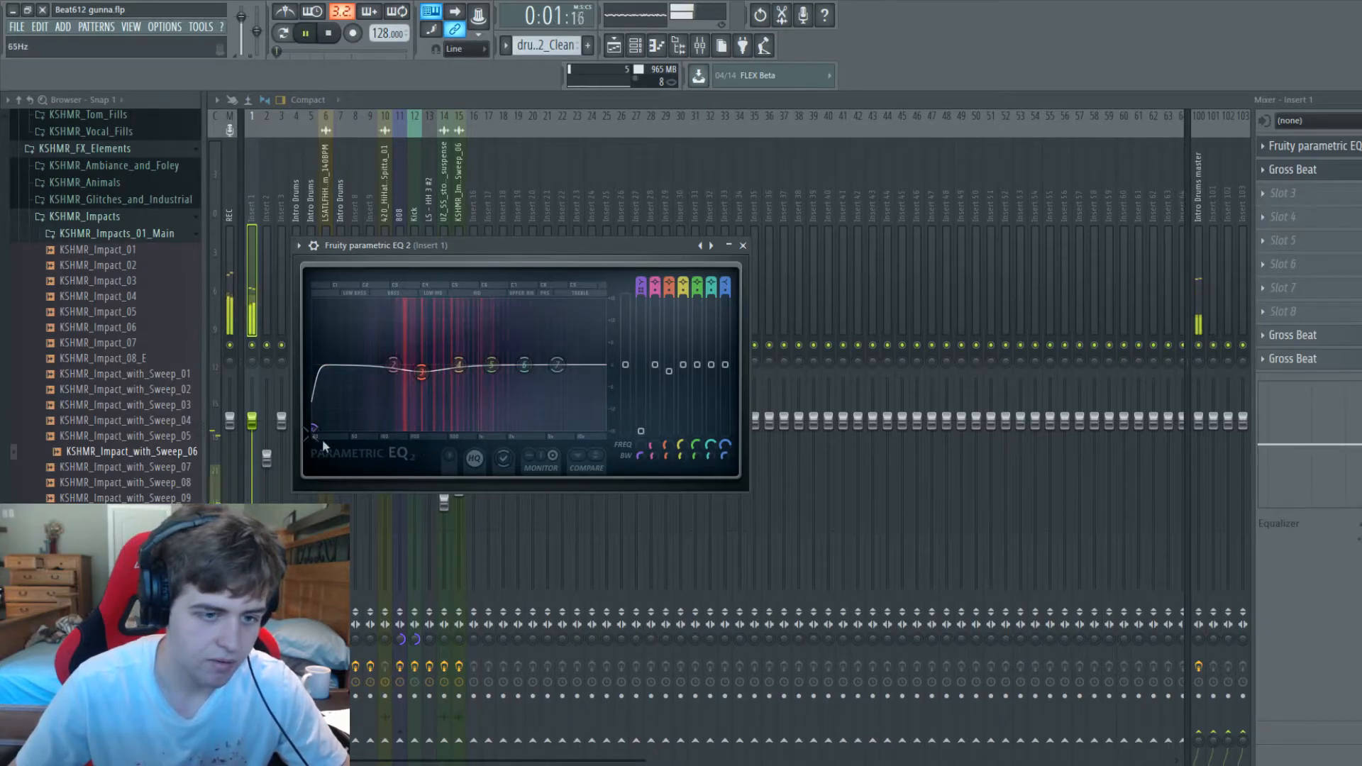
pyautogui.press('space')
# Step: Create an automation clip for the EQ's band 1 frequency on Insert 1, and close the EQ
pyautogui.rightClick(638, 452)
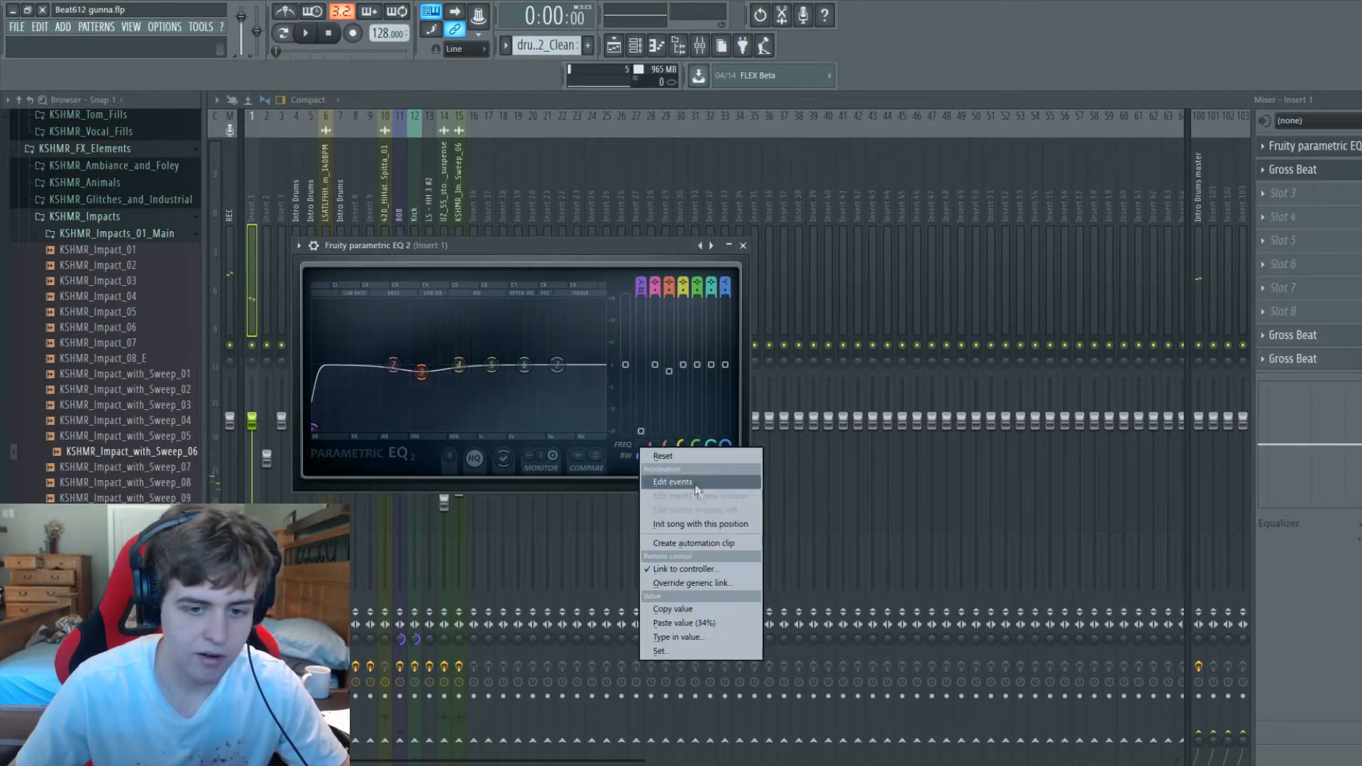
pyautogui.click(691, 542)
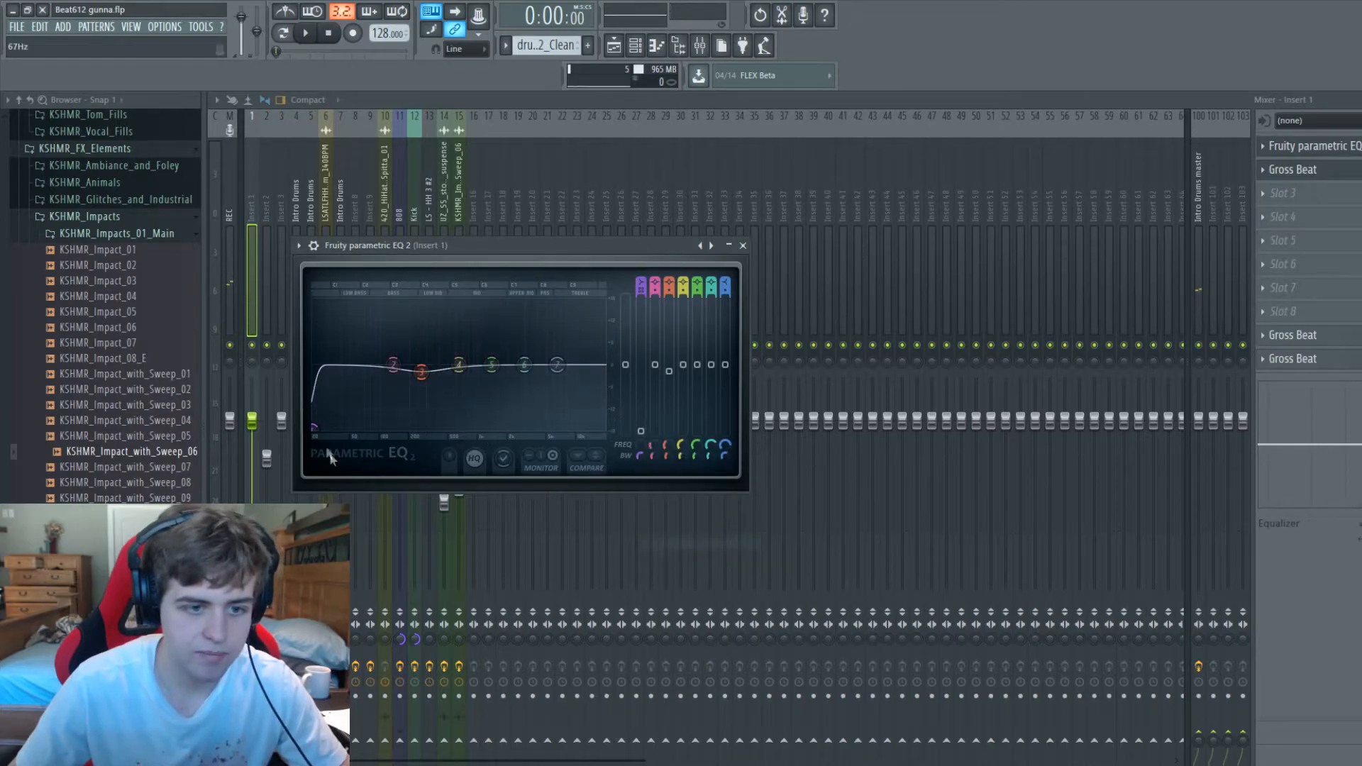
pyautogui.click(743, 246)
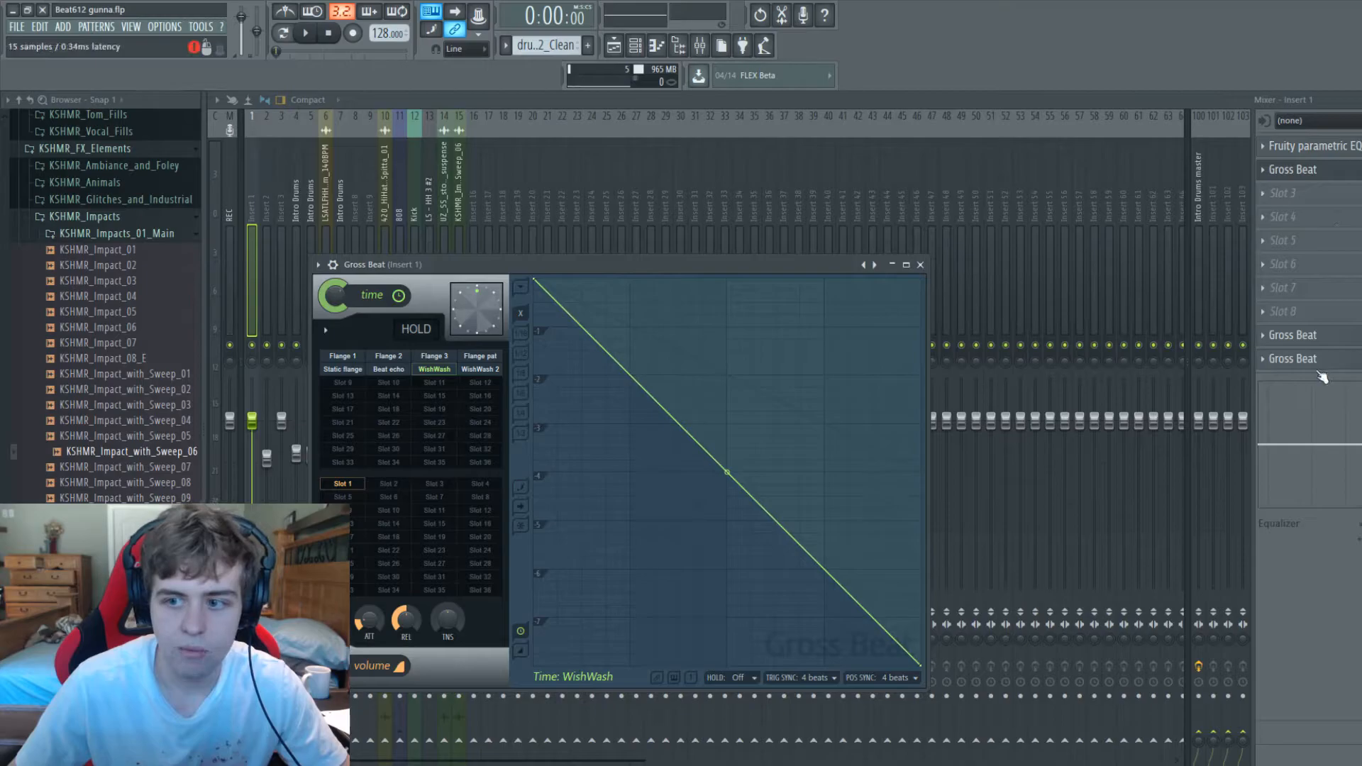
# Step: Raise the low cut of band 1 in Insert 1's parametric EQ to about 308 Hz and copy its frequency value
pyautogui.click(1301, 153)
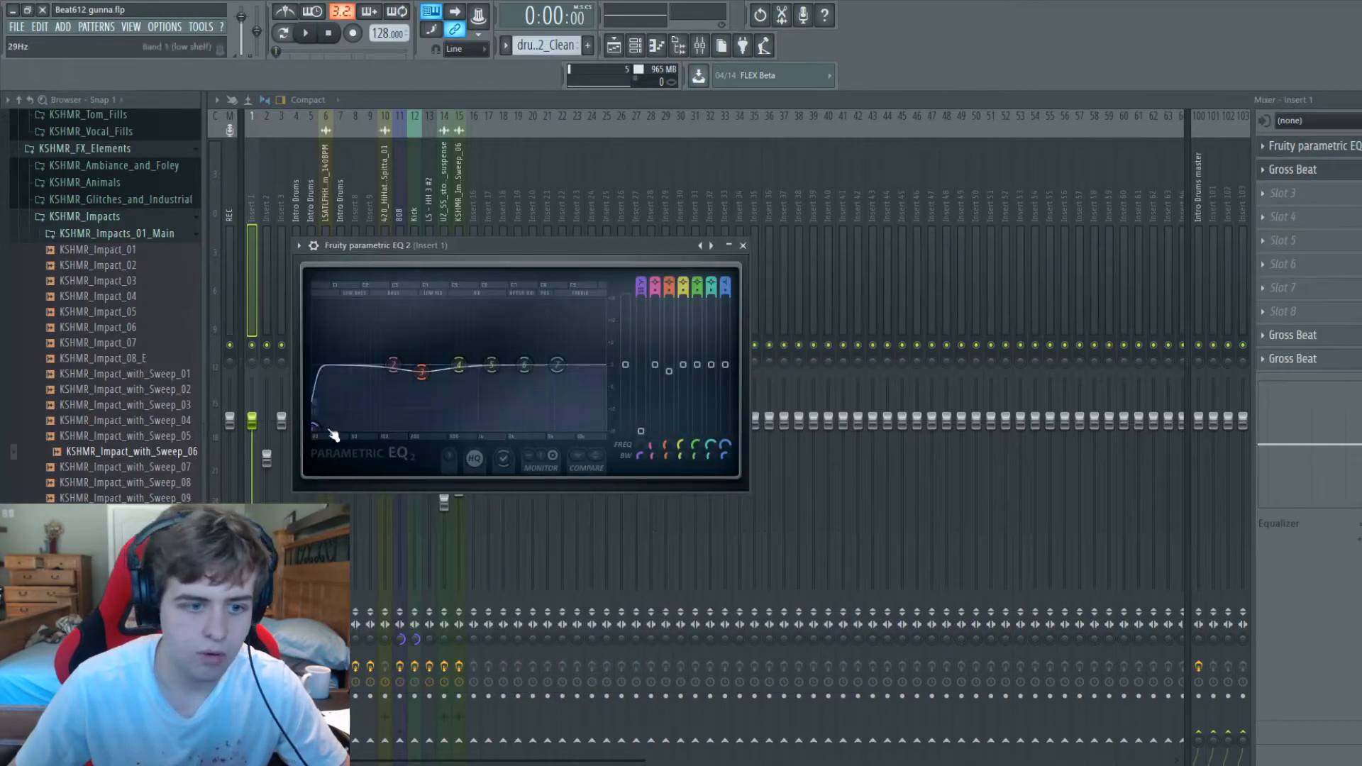
pyautogui.moveTo(314, 427); pyautogui.dragTo(387, 427)
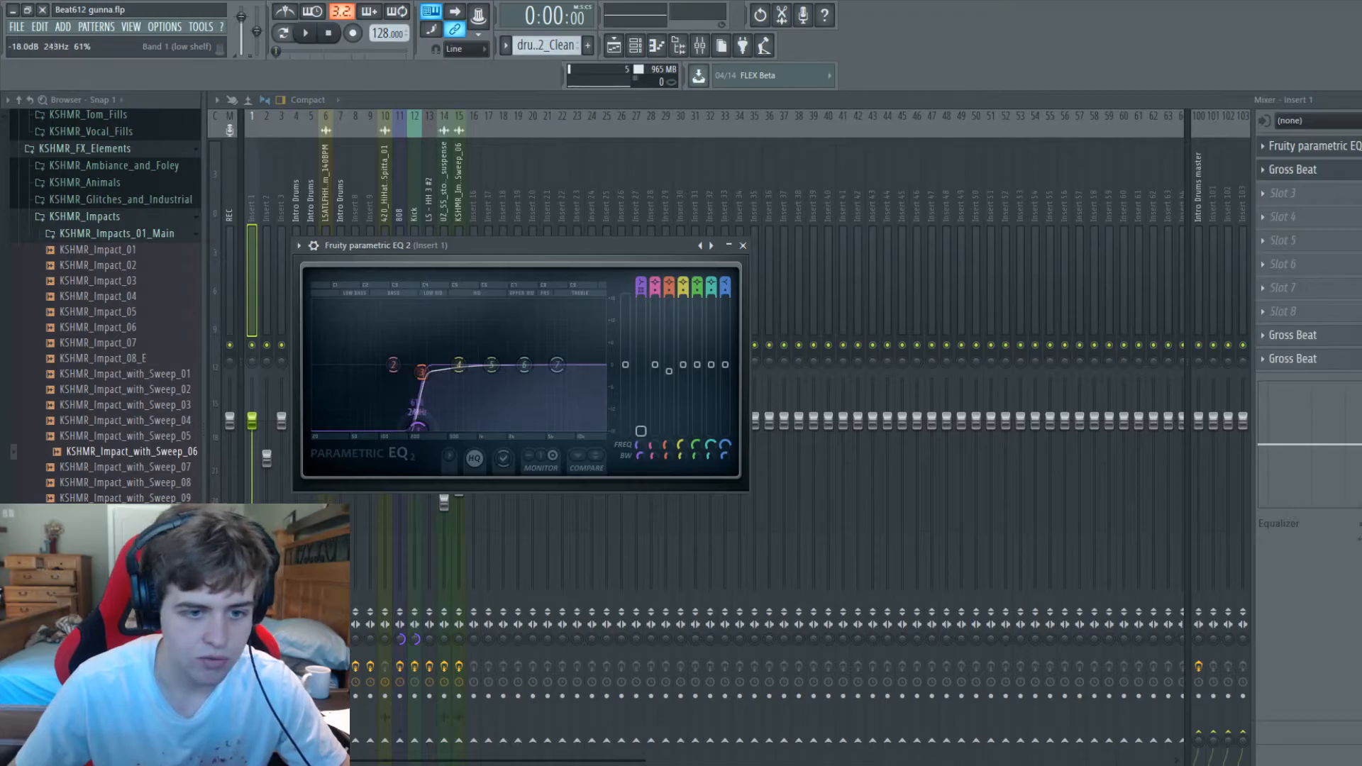
pyautogui.moveTo(420, 428); pyautogui.dragTo(421, 429)
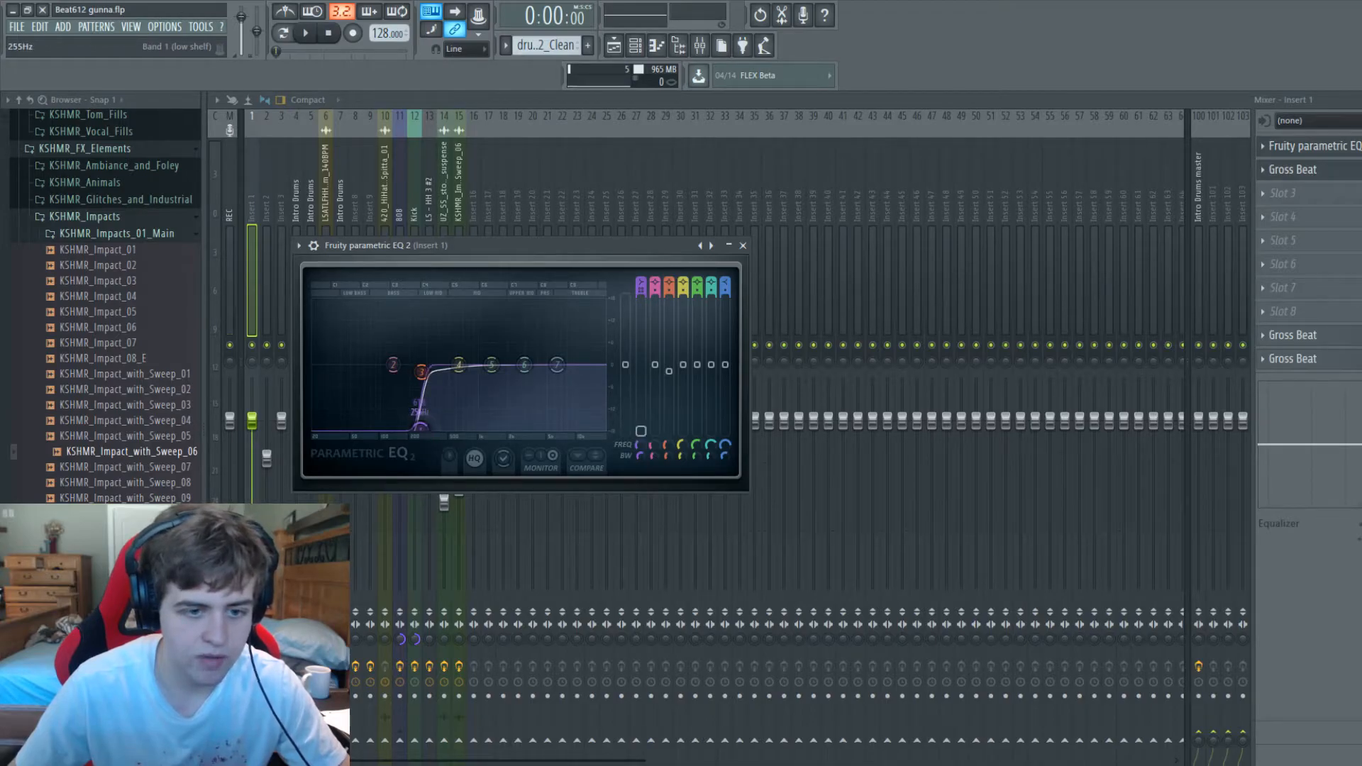
pyautogui.rightClick(428, 428)
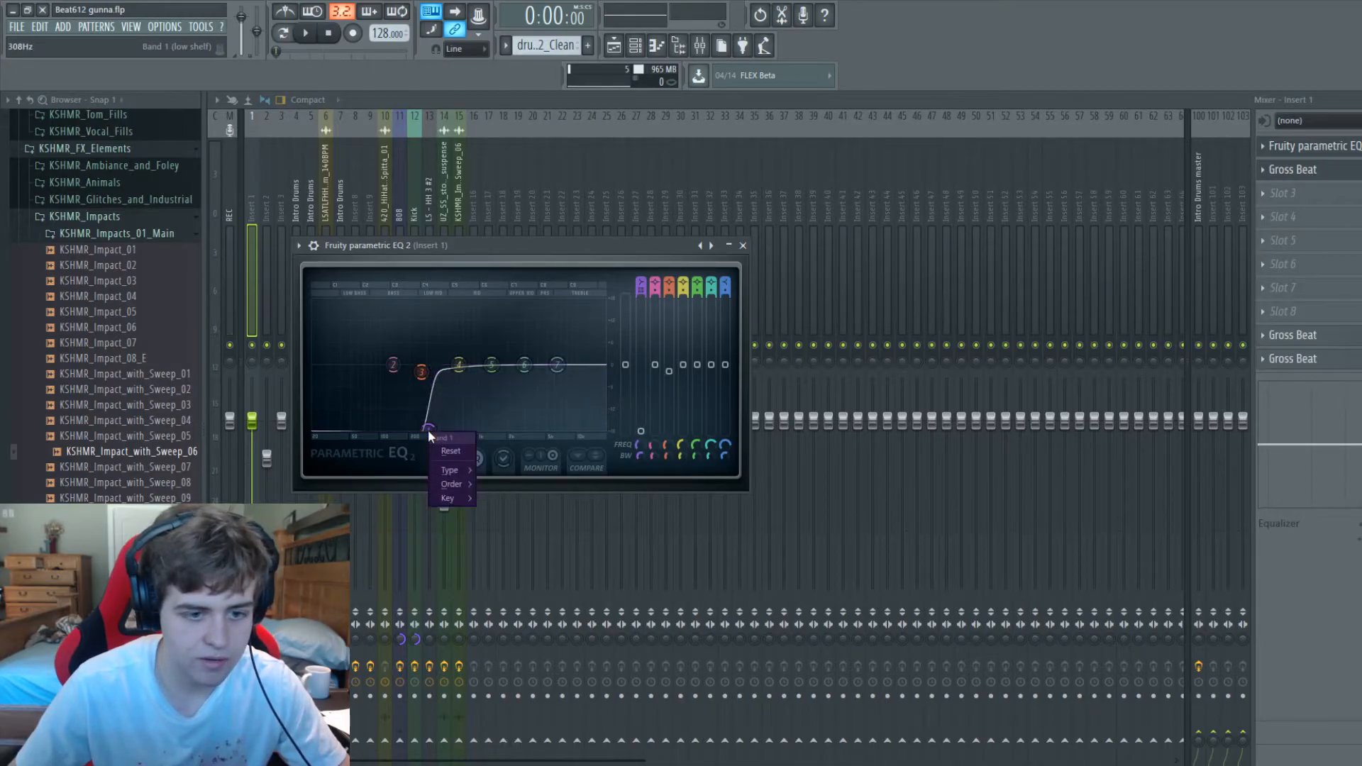
pyautogui.click(500, 484)
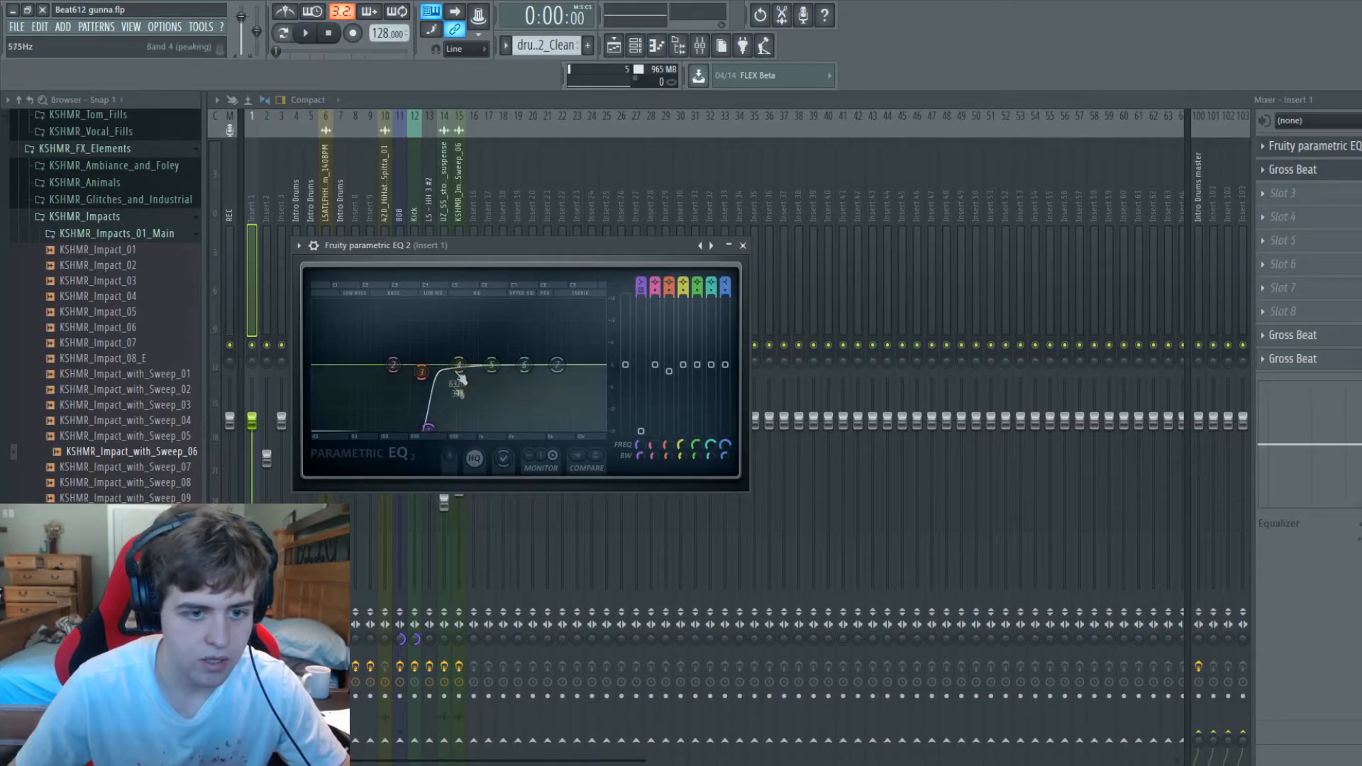
pyautogui.rightClick(434, 430)
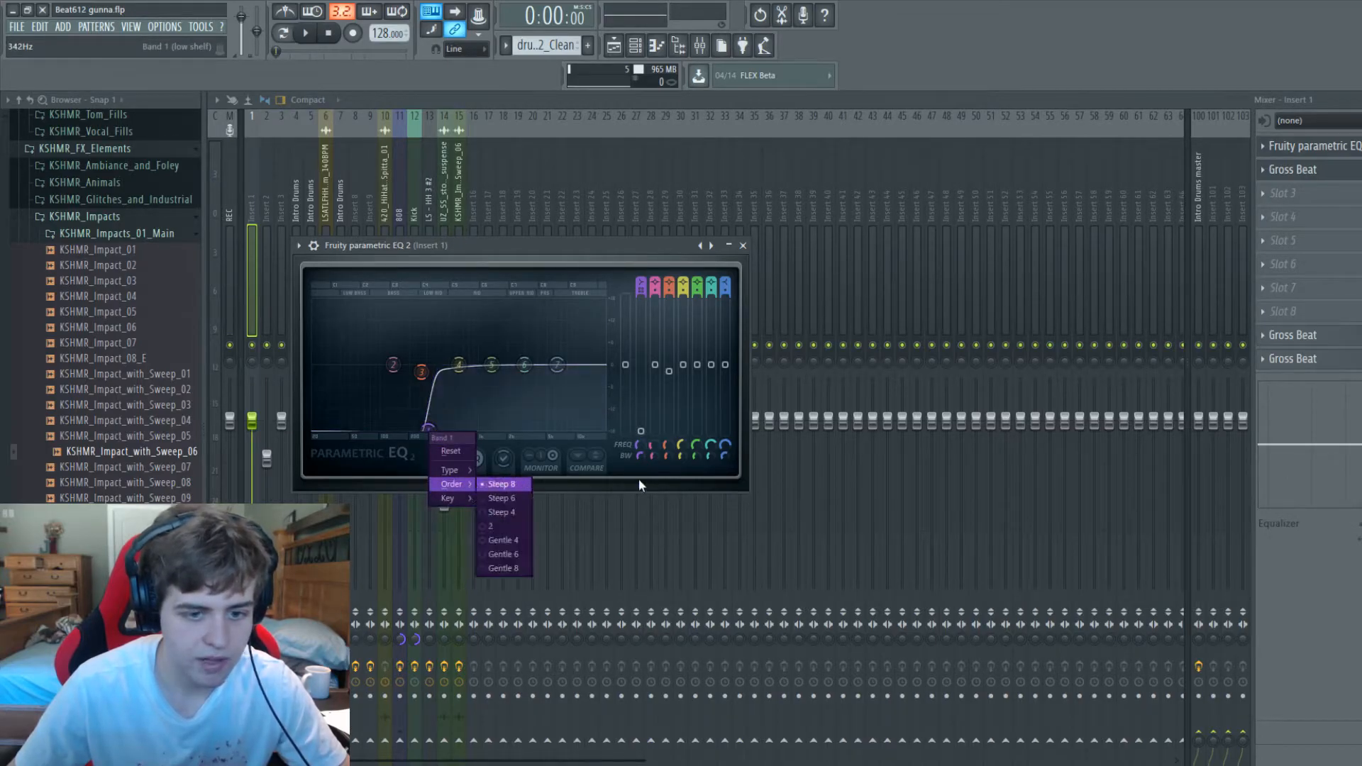
pyautogui.rightClick(637, 446)
pyautogui.click(682, 622)
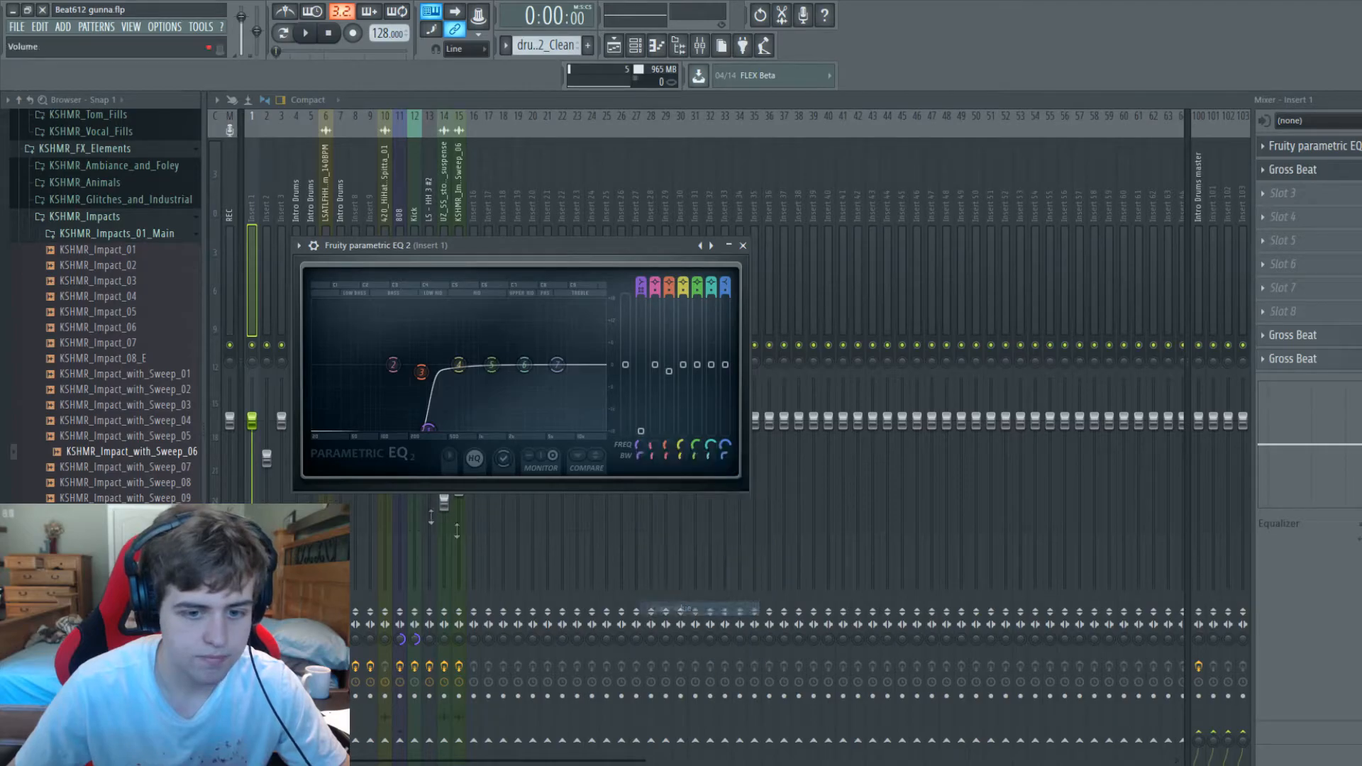
# Step: Add a point at bar 9 of the Track 20 EQ frequency automation and paste the copied value into it
pyautogui.click(1293, 170)
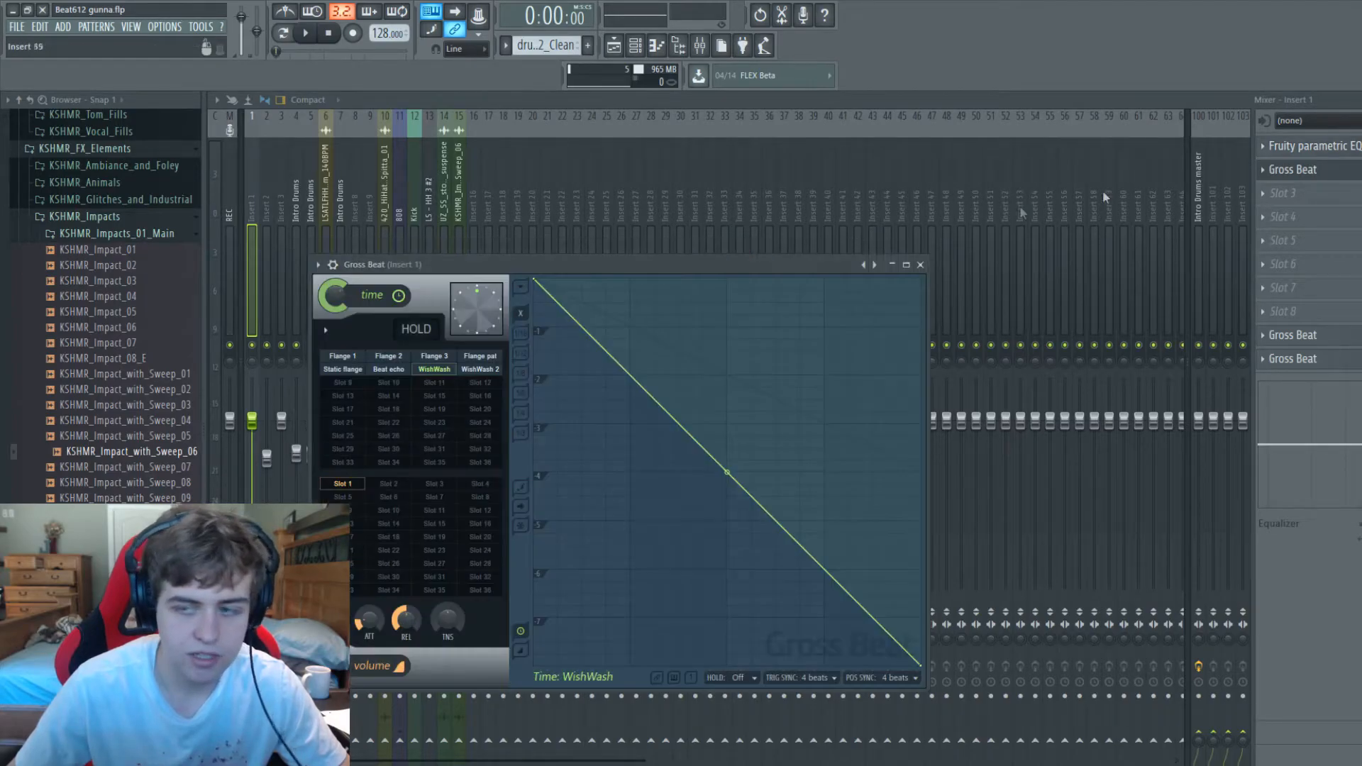
pyautogui.press('F5')
pyautogui.click(428, 153)
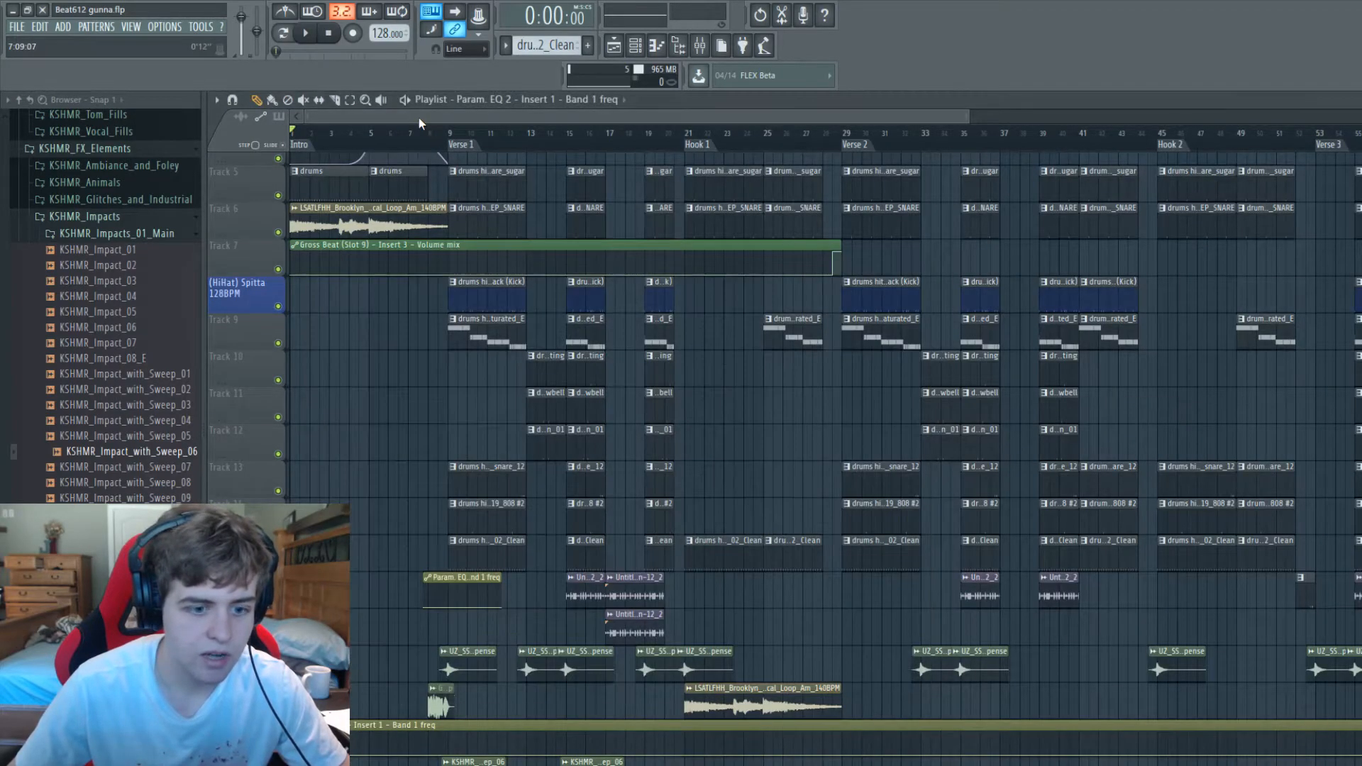
pyautogui.scroll(-4, 456, 463)
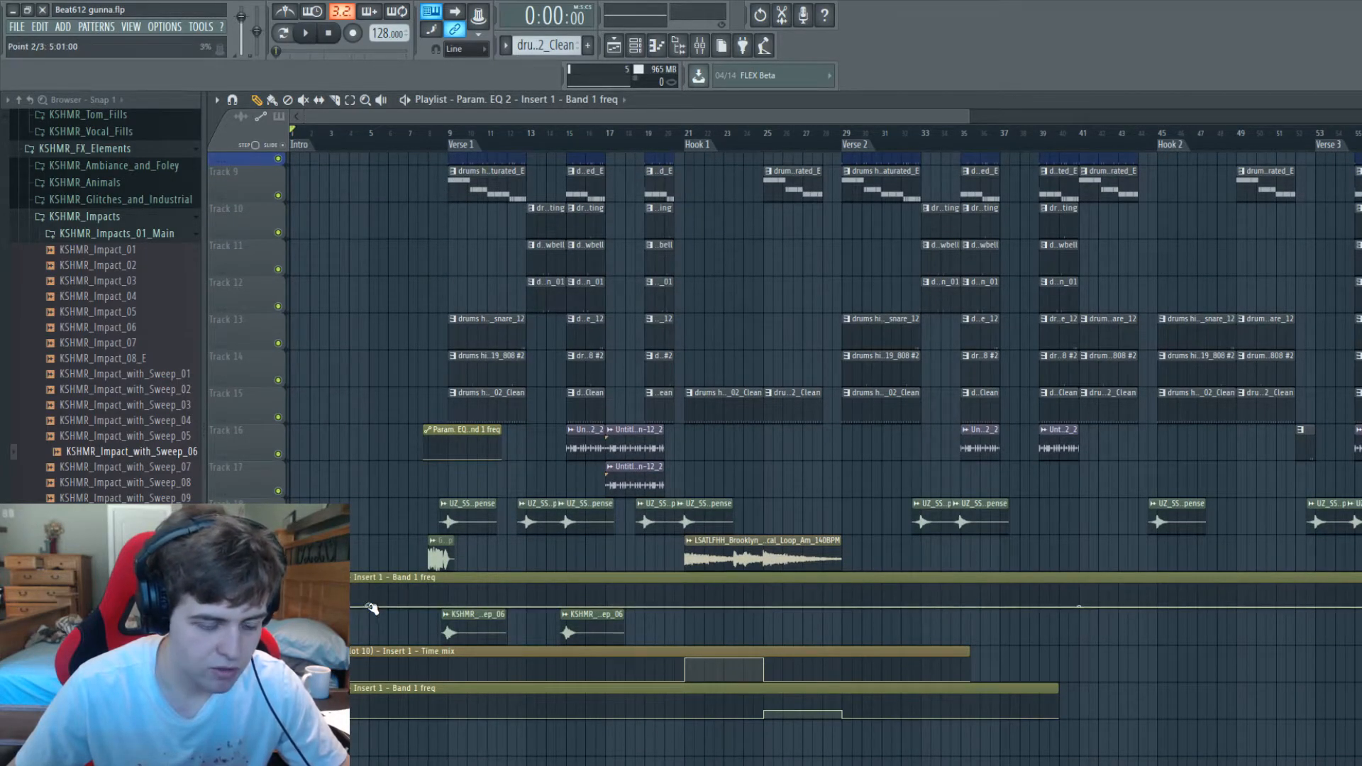
pyautogui.moveTo(386, 616); pyautogui.dragTo(449, 598)
pyautogui.rightClick(450, 599)
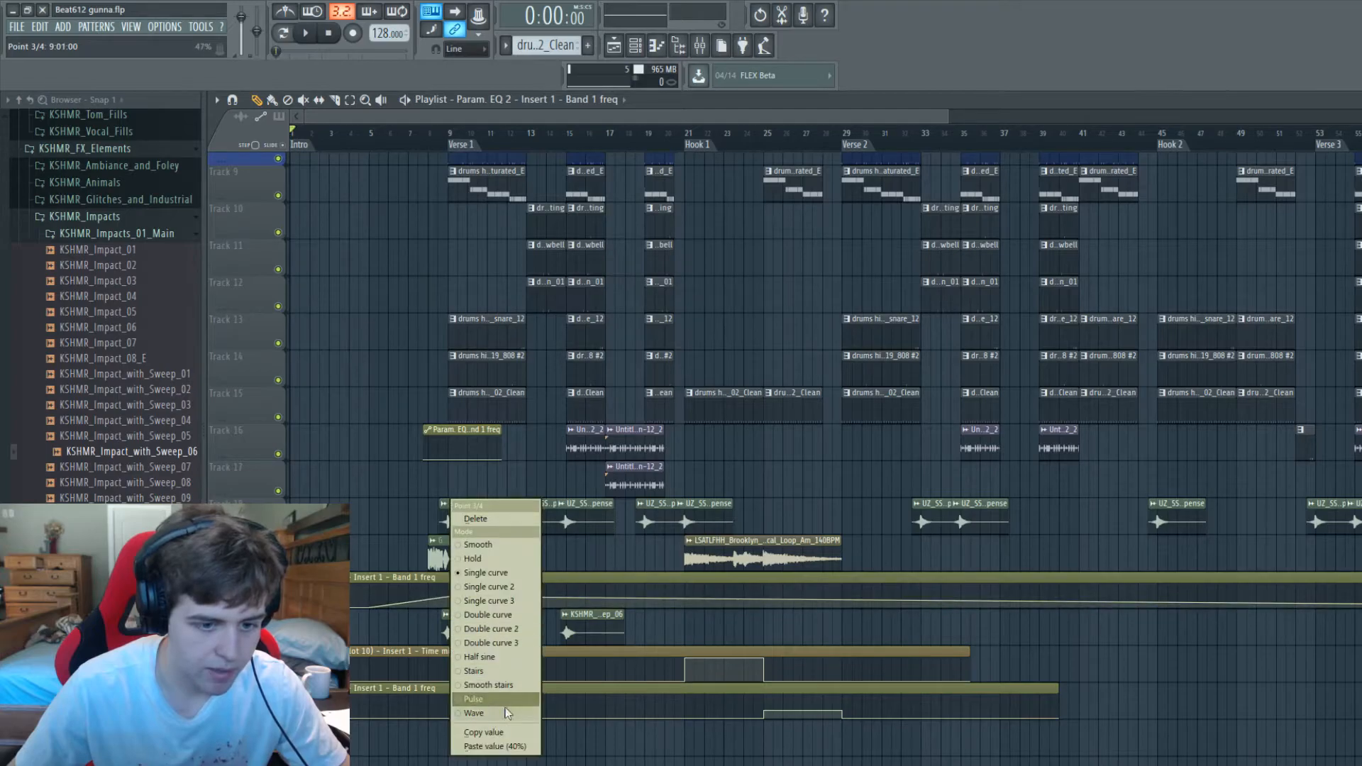
pyautogui.click(490, 741)
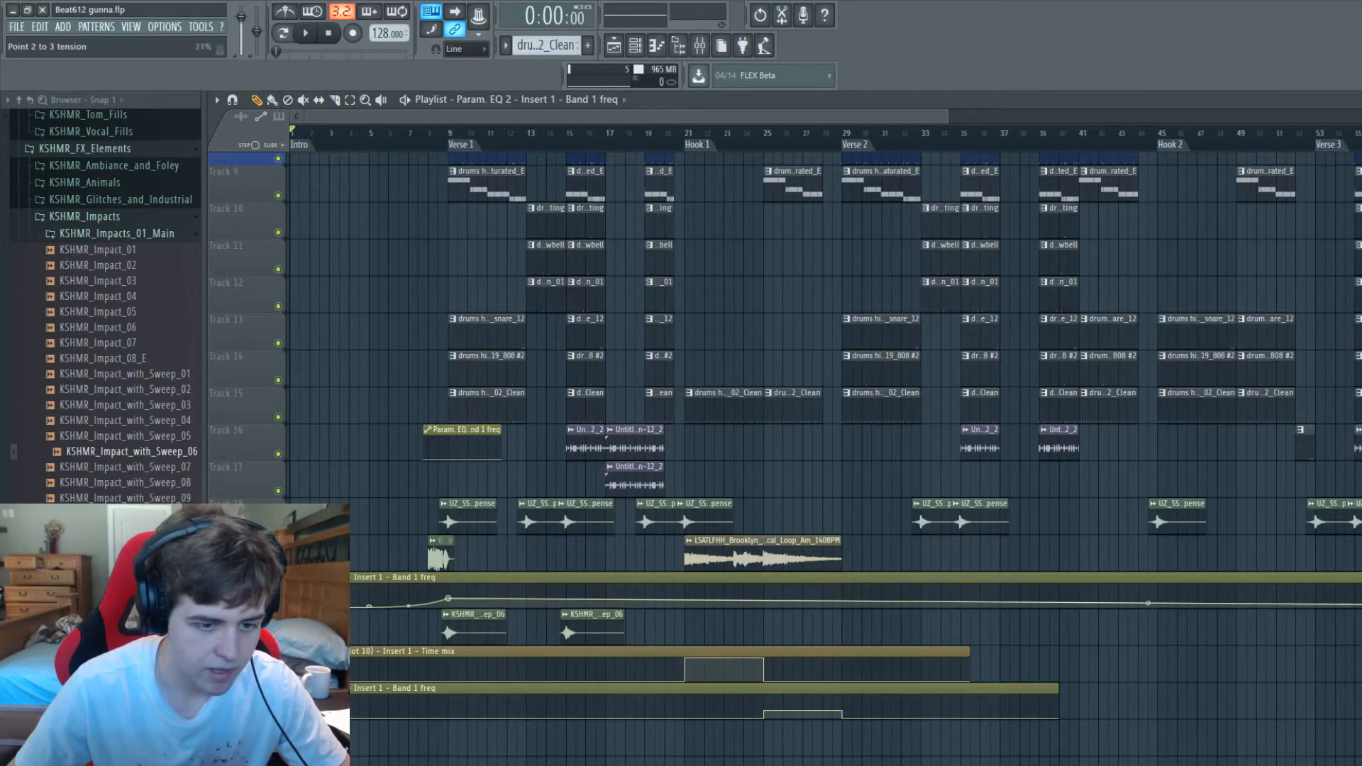
# Step: Isolate the Track 20 EQ automation and play the intro, watching the low cut sweep in the Insert 1 EQ
pyautogui.scroll(8, 289, 179)
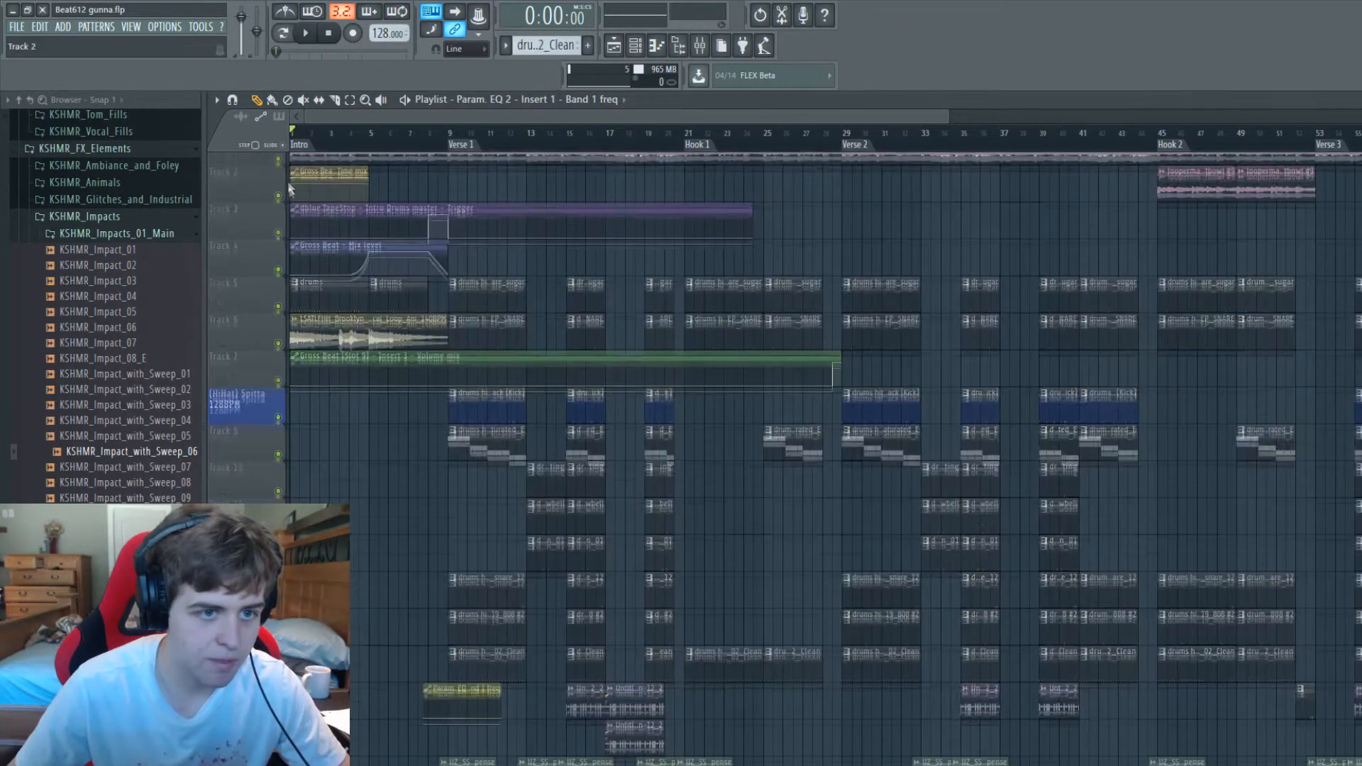
pyautogui.scroll(-14, 286, 313)
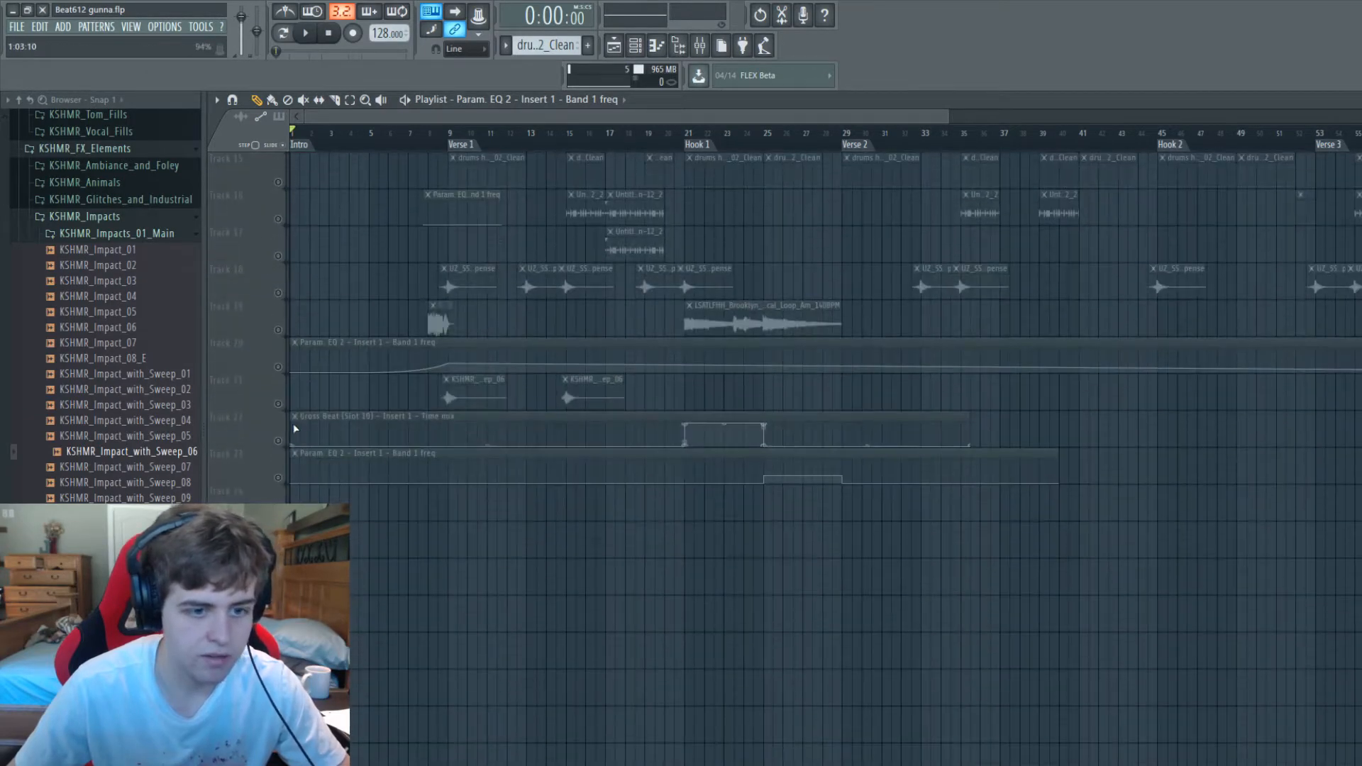
pyautogui.click(278, 367)
pyautogui.press('space')
pyautogui.click(697, 57)
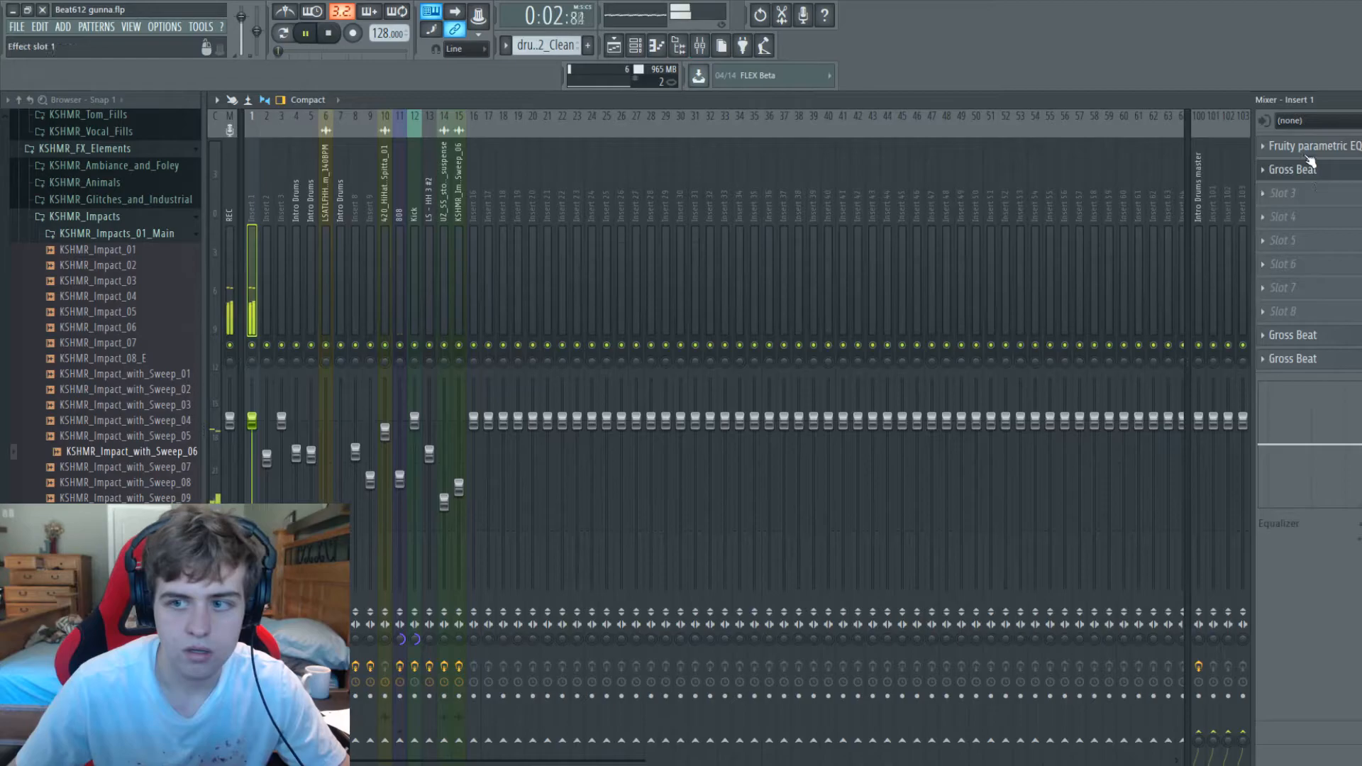
pyautogui.click(1307, 155)
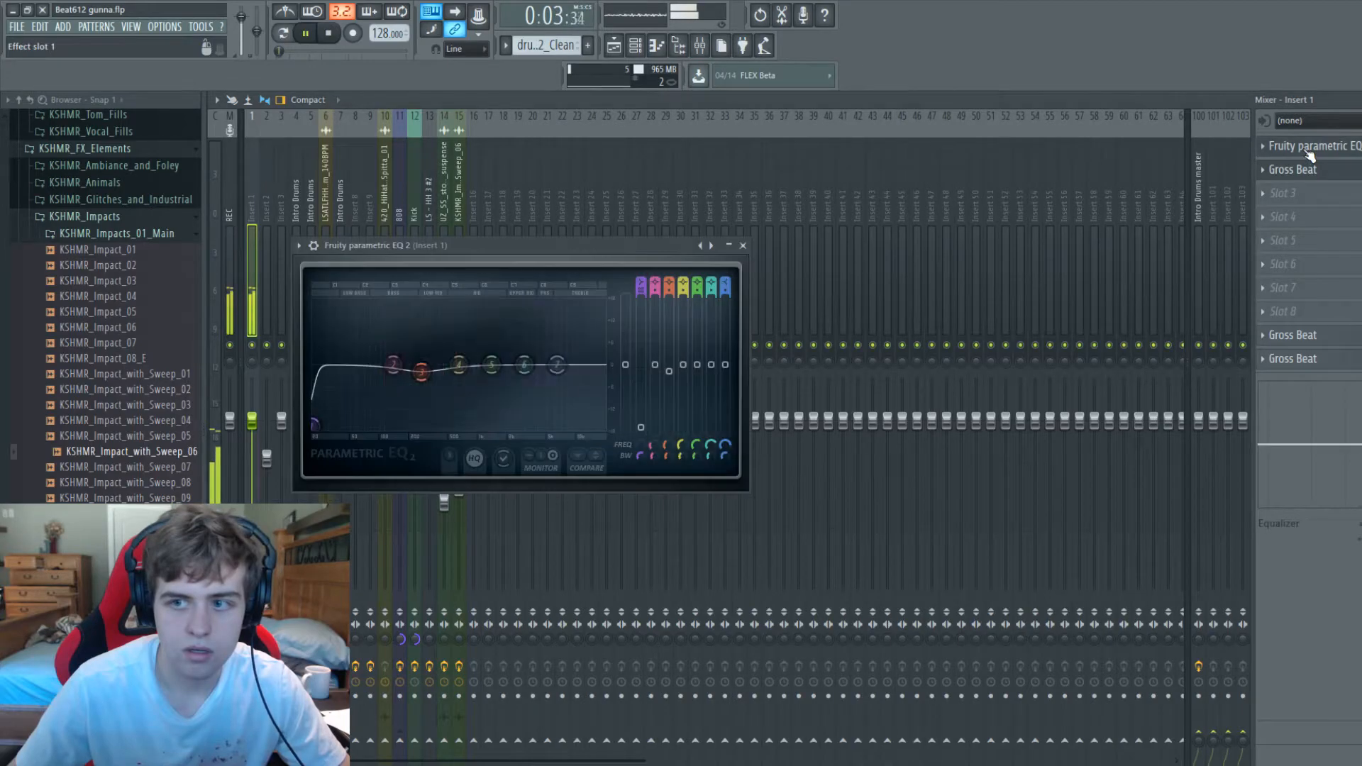
pyautogui.press('F9')
pyautogui.moveTo(490, 244); pyautogui.dragTo(871, 179)
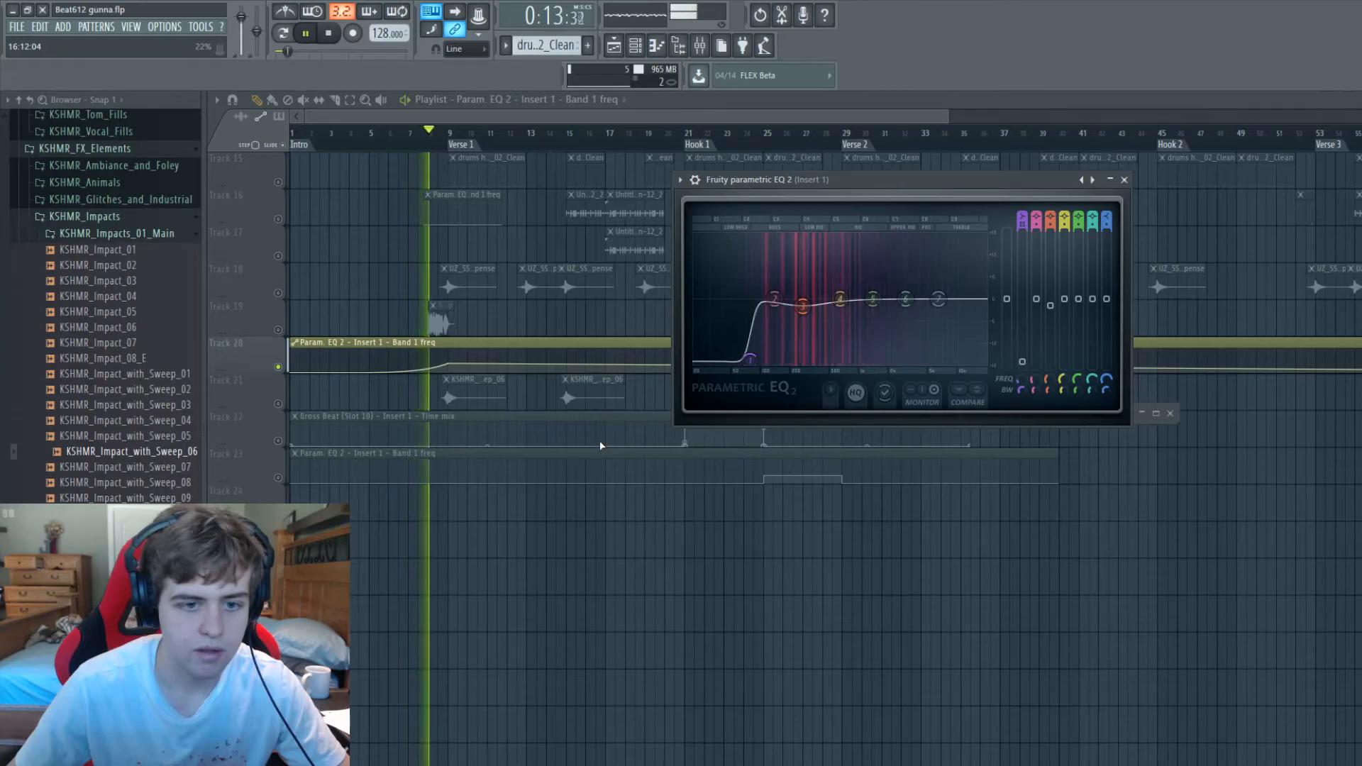
pyautogui.press('space')
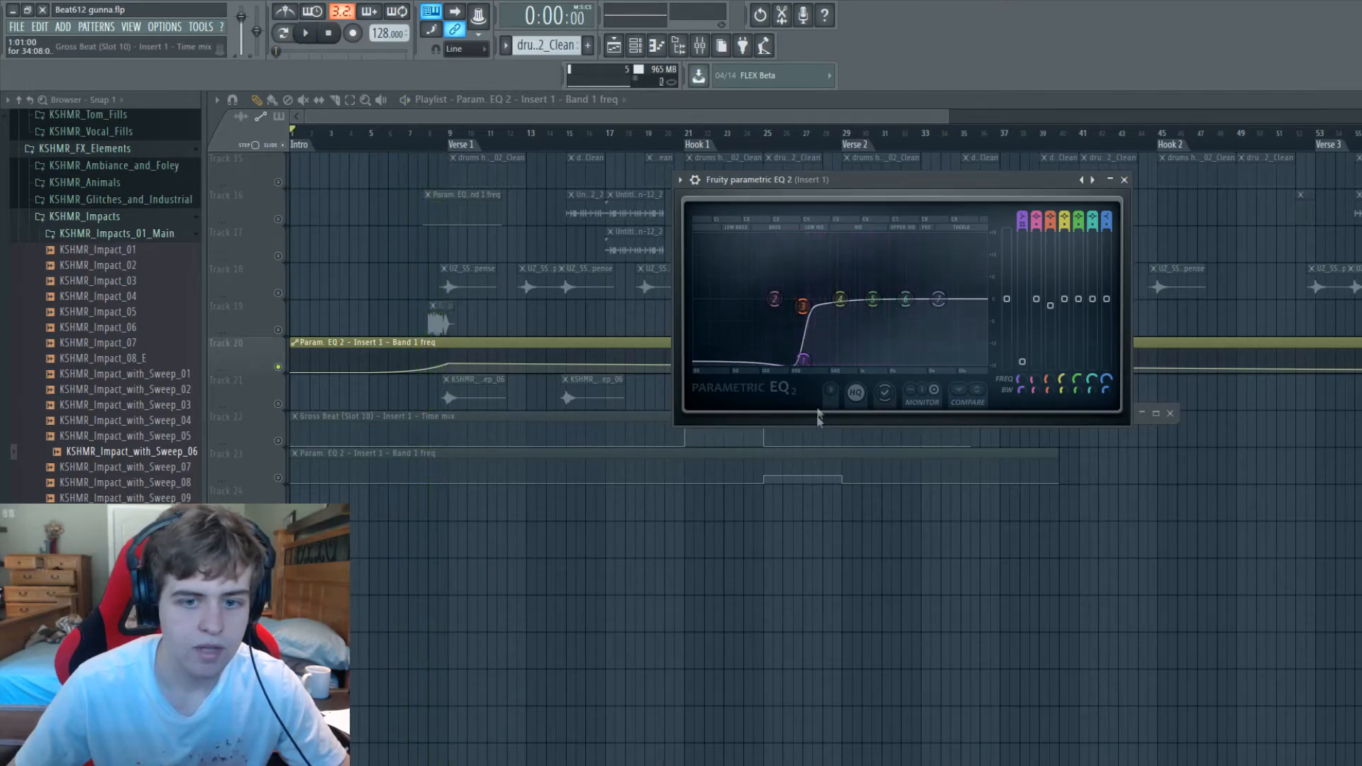
pyautogui.press('Escape')
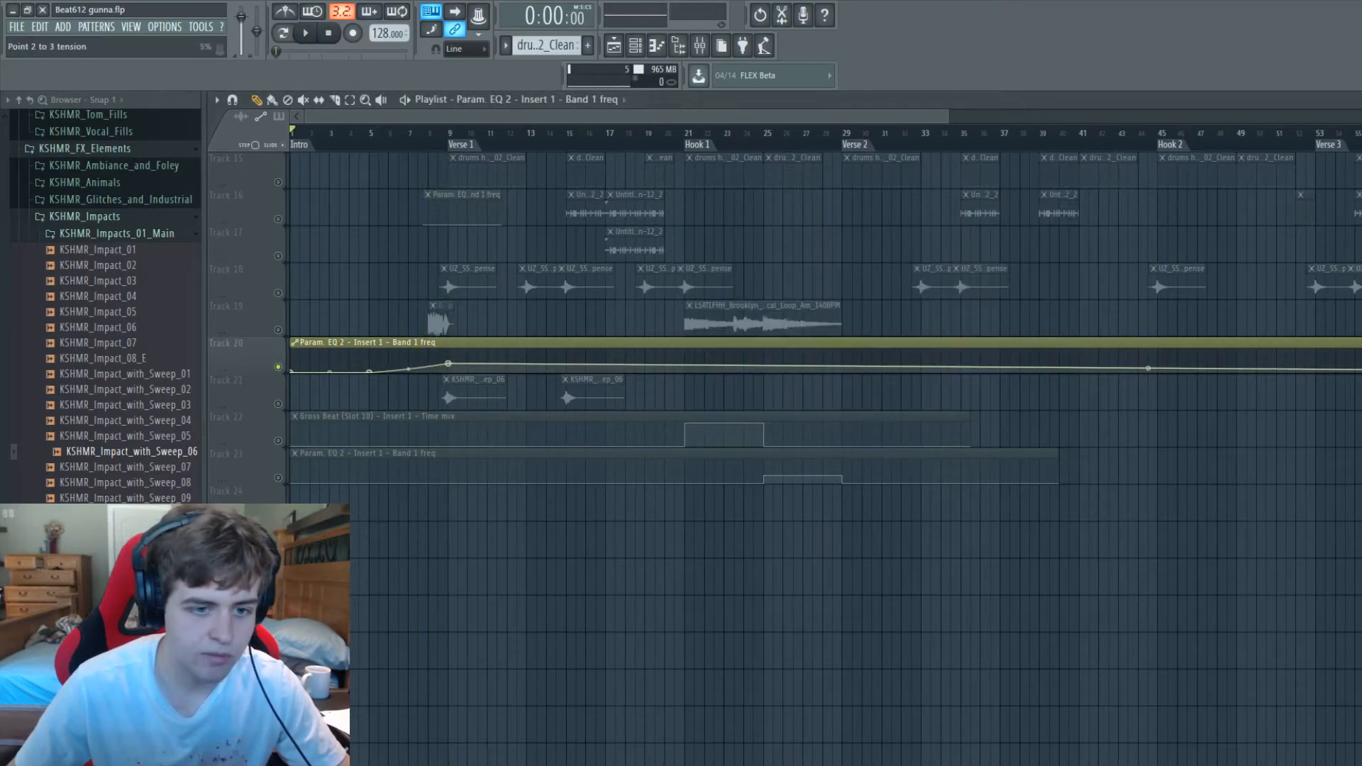
# Step: Turn all playlist tracks back on and play the intro into Verse 1
pyautogui.rightClick(271, 326)
pyautogui.press('Escape')
pyautogui.press('space')
pyautogui.scroll(5, 398, 479)
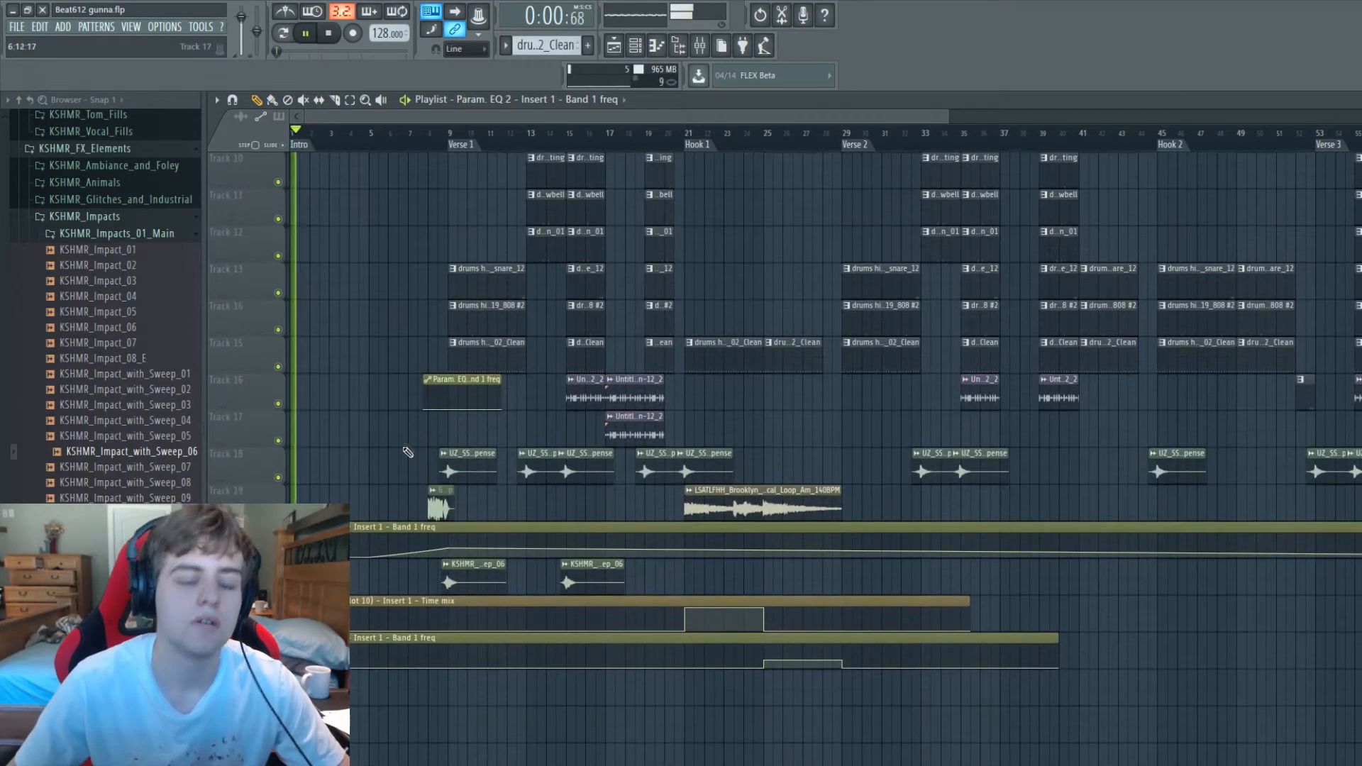
pyautogui.scroll(3, 397, 479)
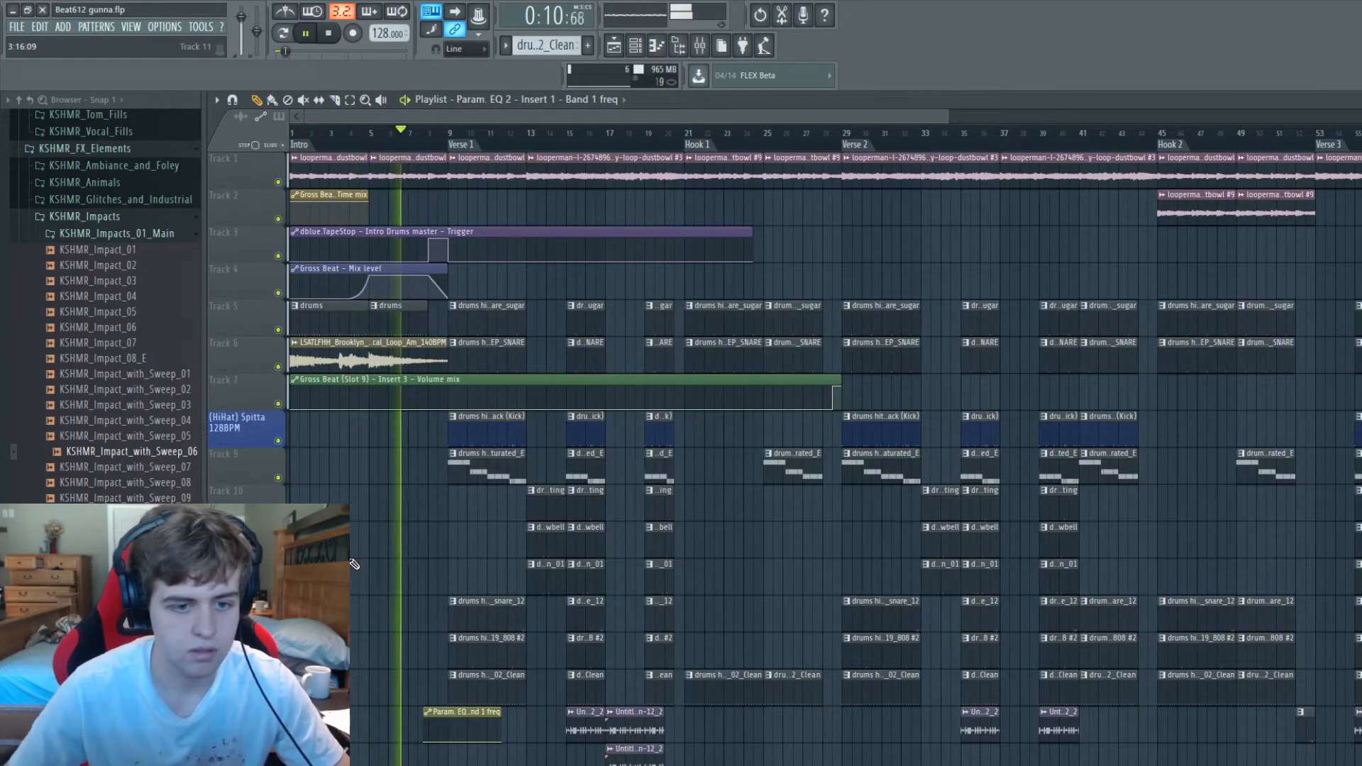
pyautogui.scroll(-9, 354, 564)
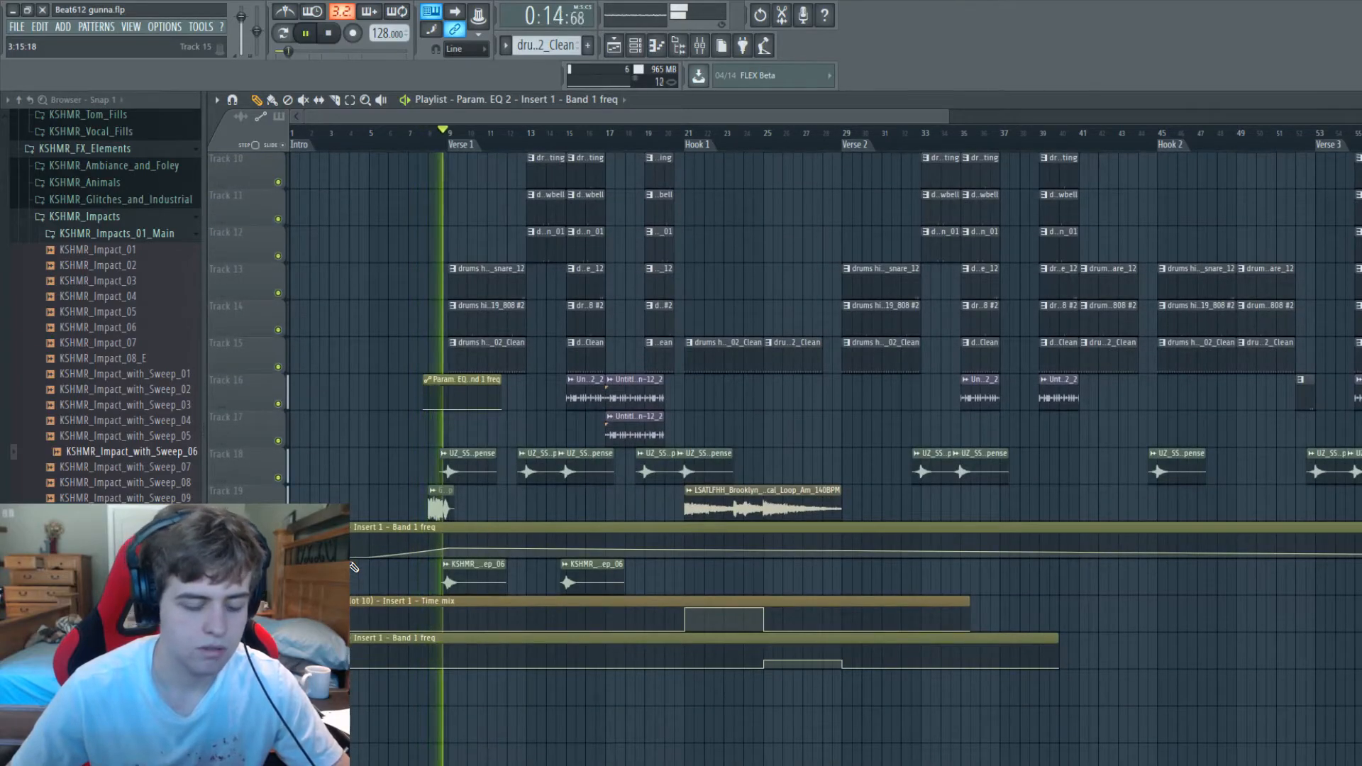
pyautogui.scroll(8, 354, 568)
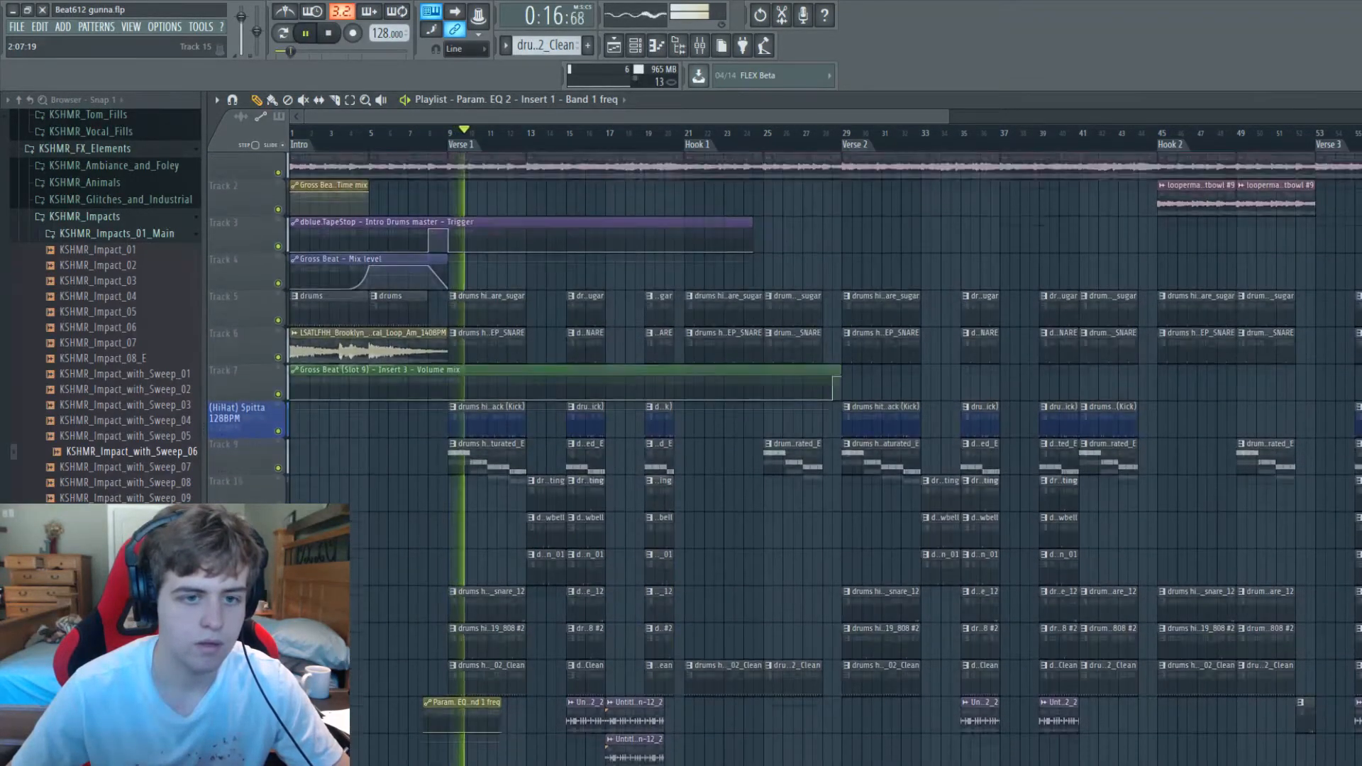
# Step: Drop the Track 20 band 1 frequency curve back down at bar 9 and play the song from the intro
pyautogui.scroll(-12, 353, 567)
pyautogui.press('space')
pyautogui.moveTo(447, 410); pyautogui.dragTo(447, 404)
pyautogui.press('space')
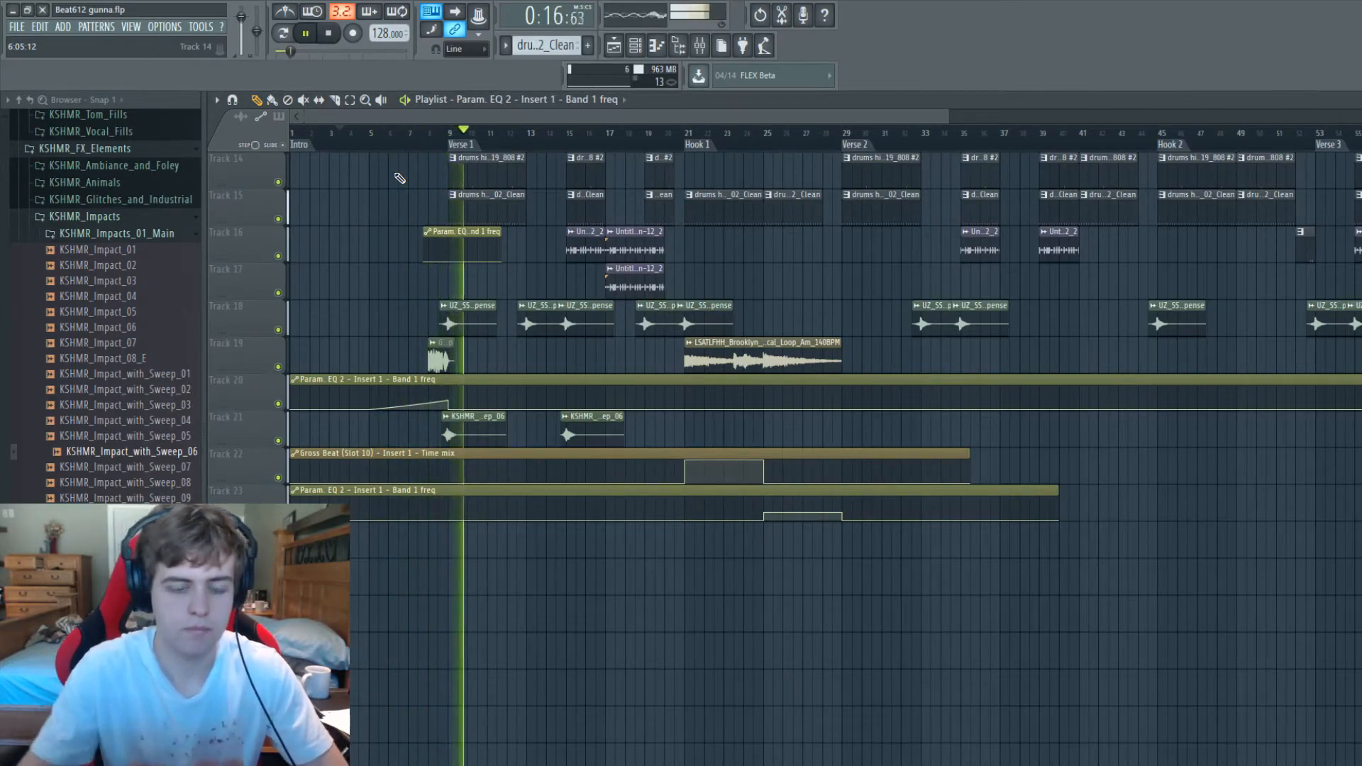
pyautogui.scroll(5, 397, 184)
pyautogui.press('space')
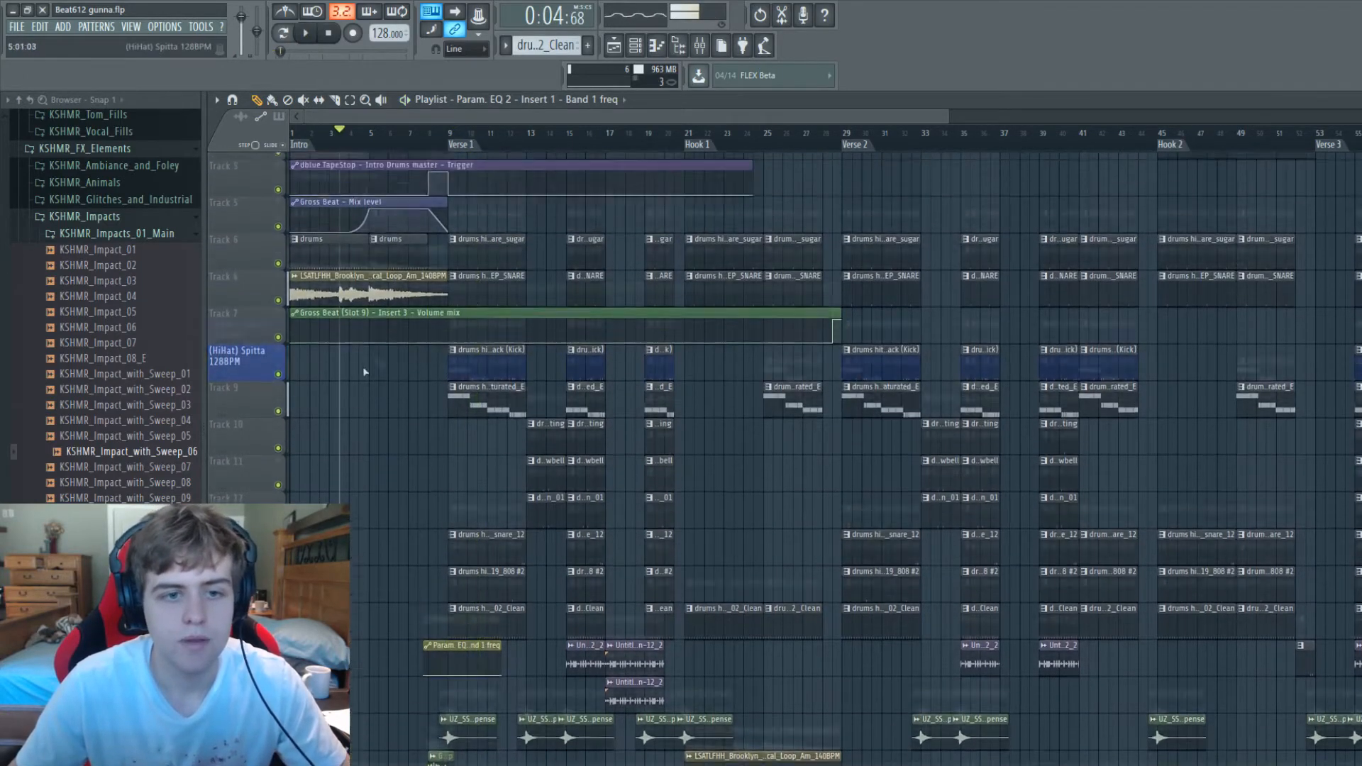
pyautogui.scroll(2, 405, 198)
pyautogui.press('space')
# Step: Look over the arrangement from the melody tracks down to the effect and automation tracks around the intro and Verse 1
pyautogui.scroll(-4, 501, 395)
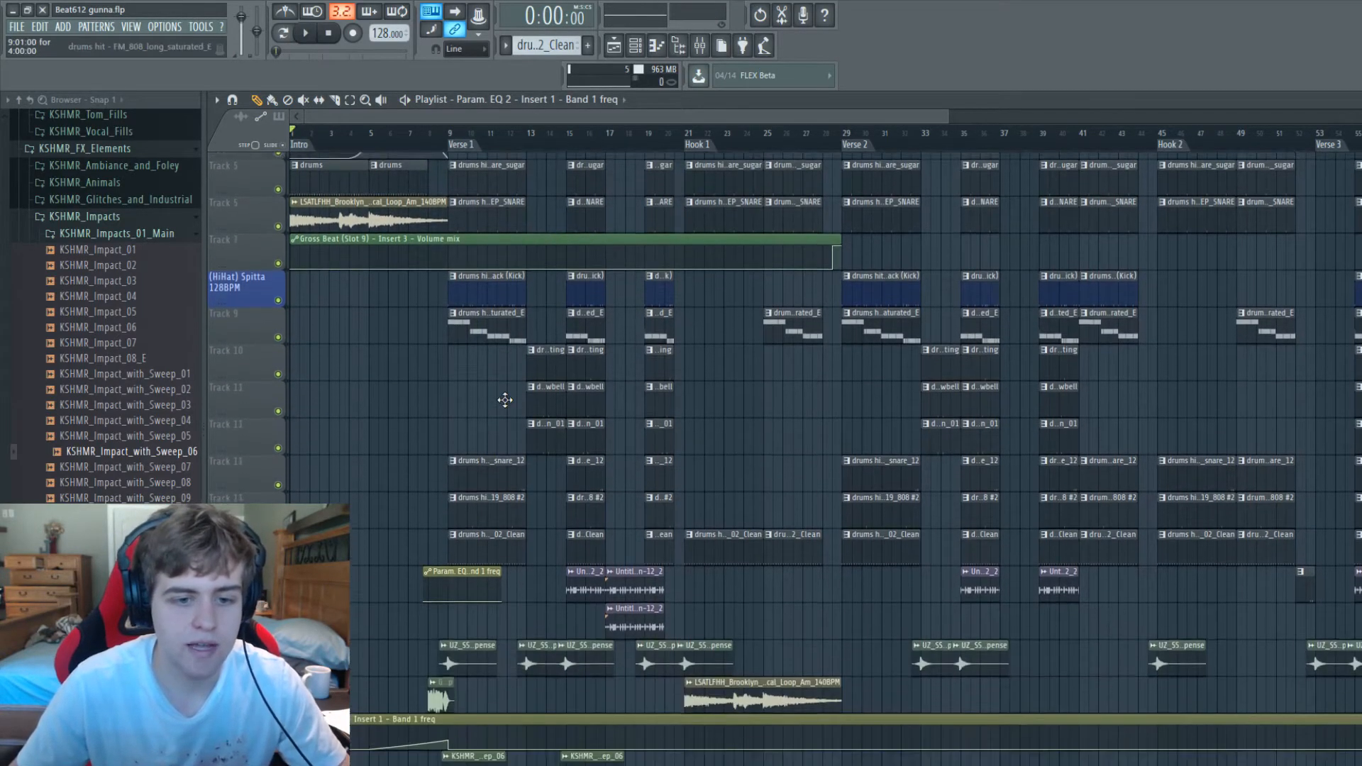
pyautogui.scroll(4, 487, 386)
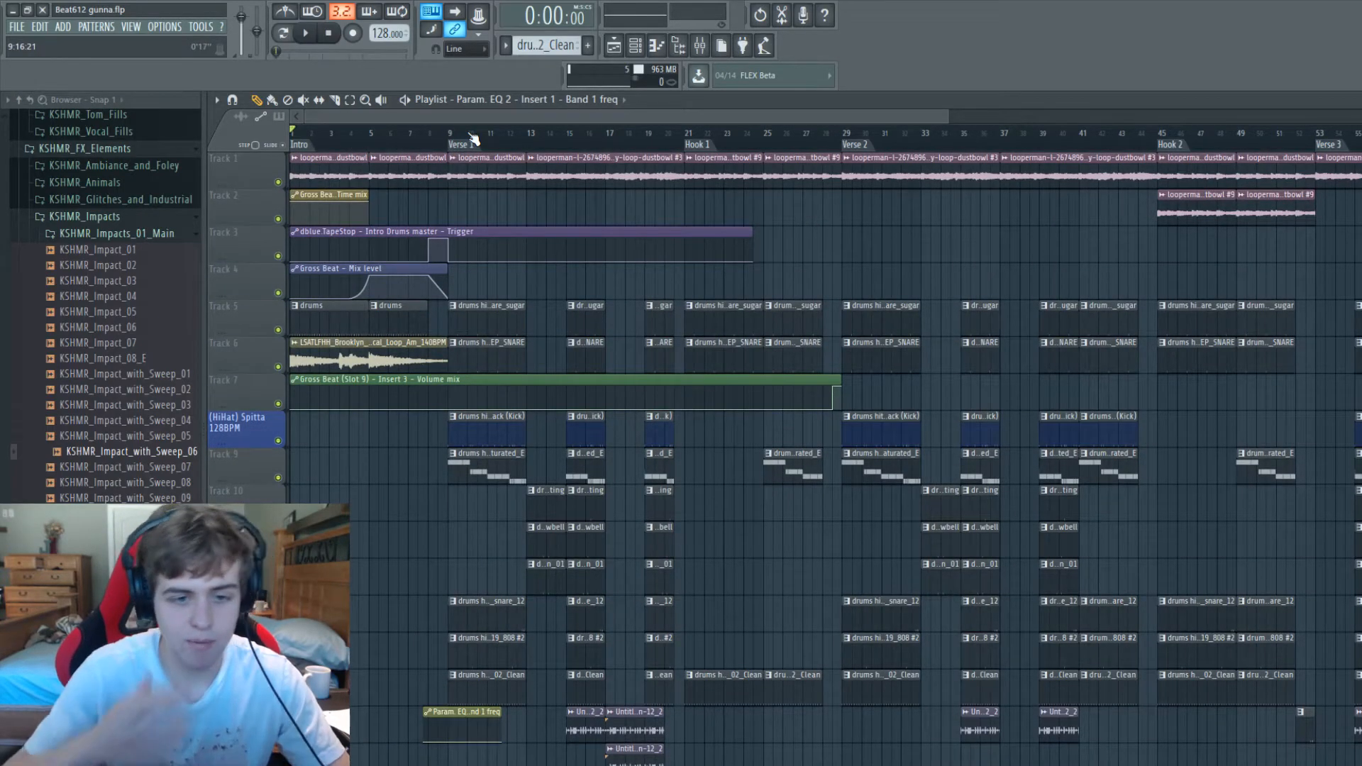
pyautogui.scroll(-7, 496, 284)
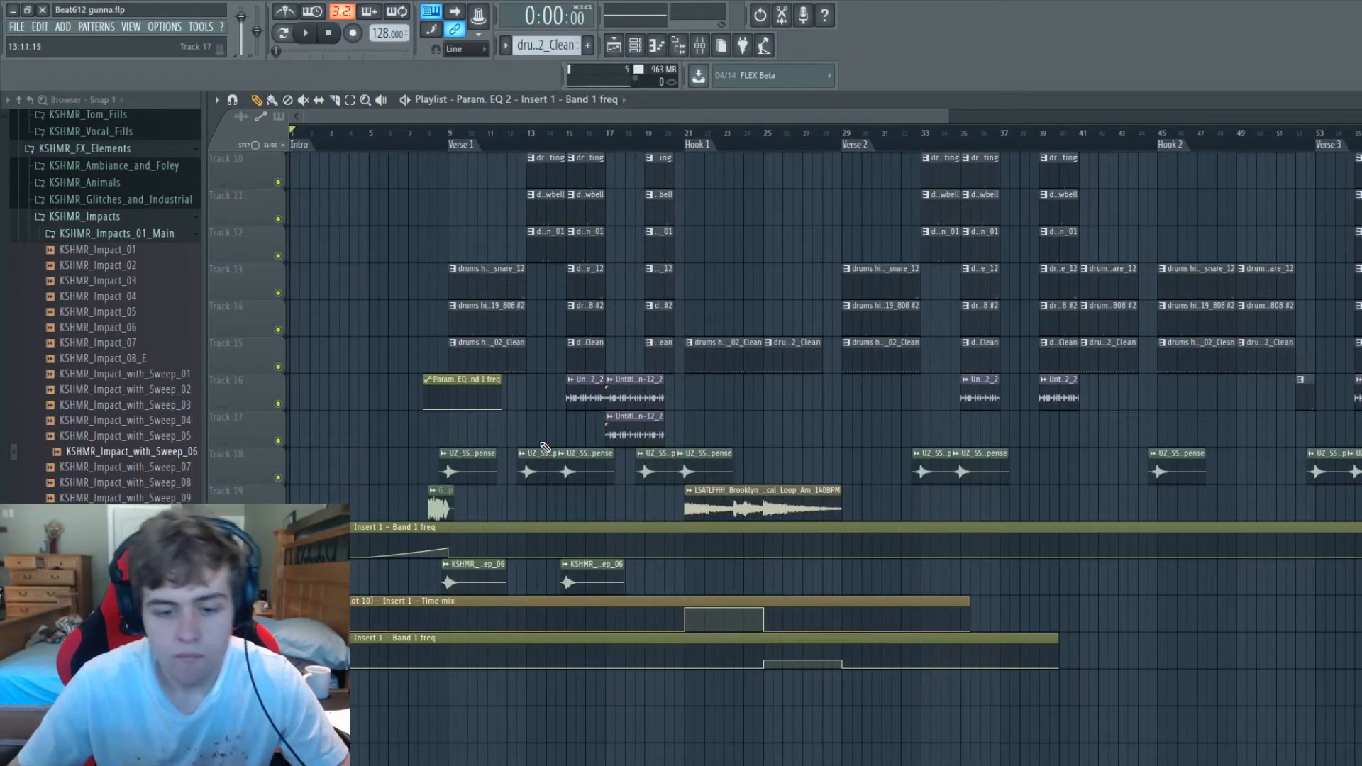
pyautogui.scroll(-4, 545, 447)
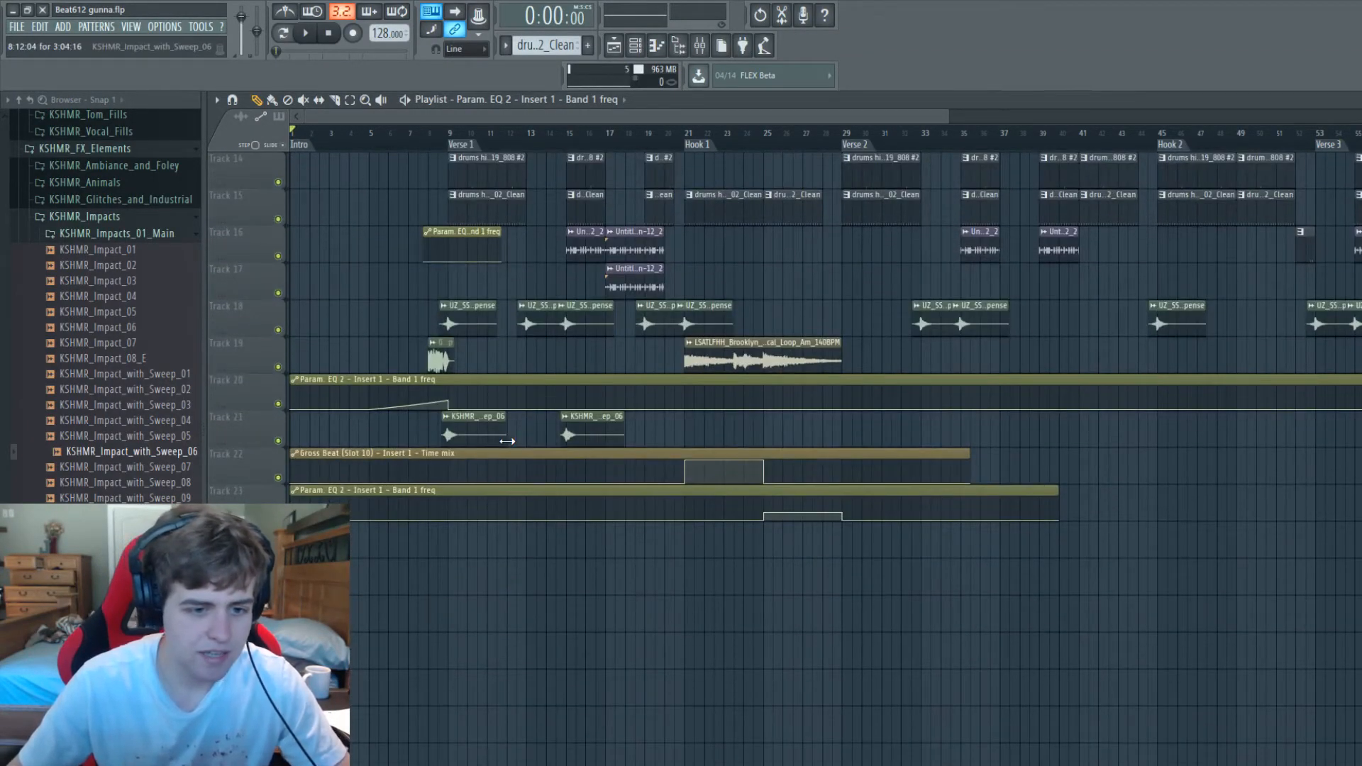
pyautogui.scroll(11, 384, 415)
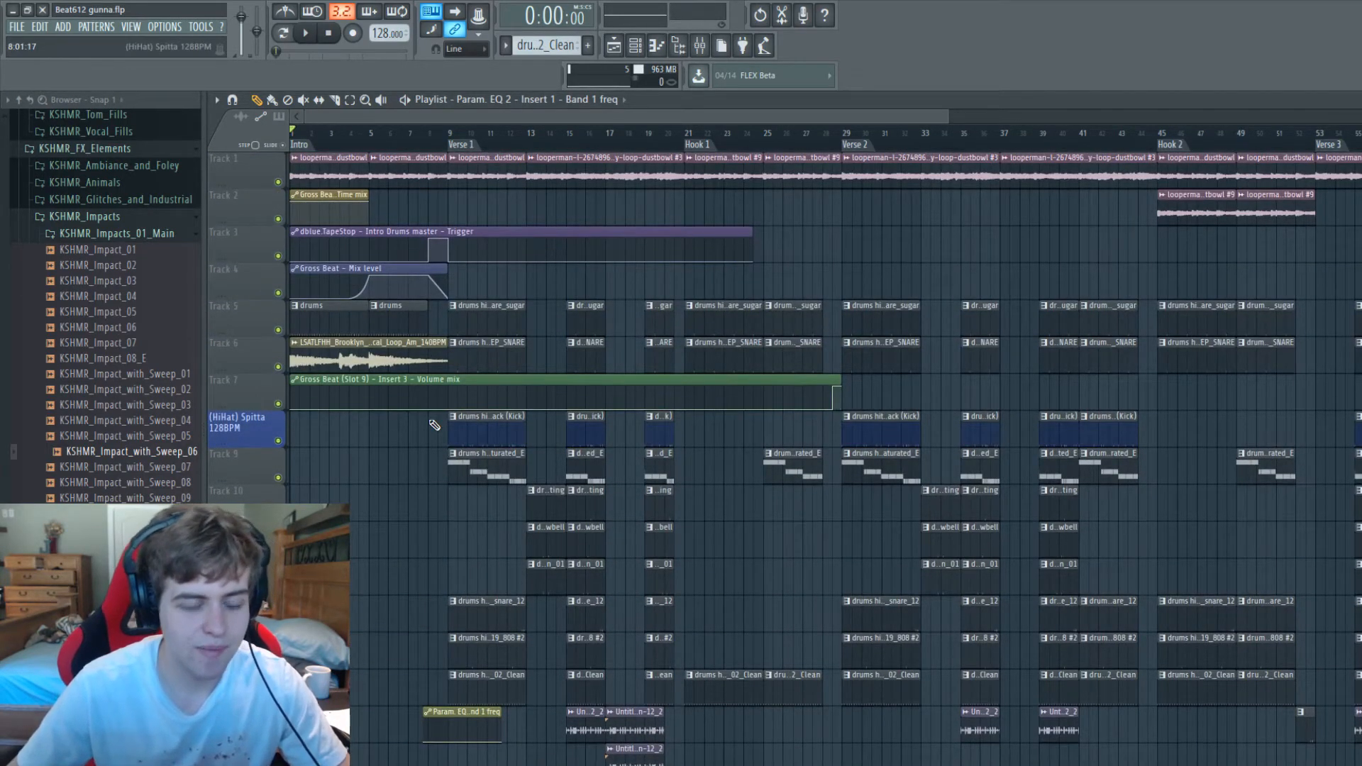
pyautogui.scroll(-2, 435, 425)
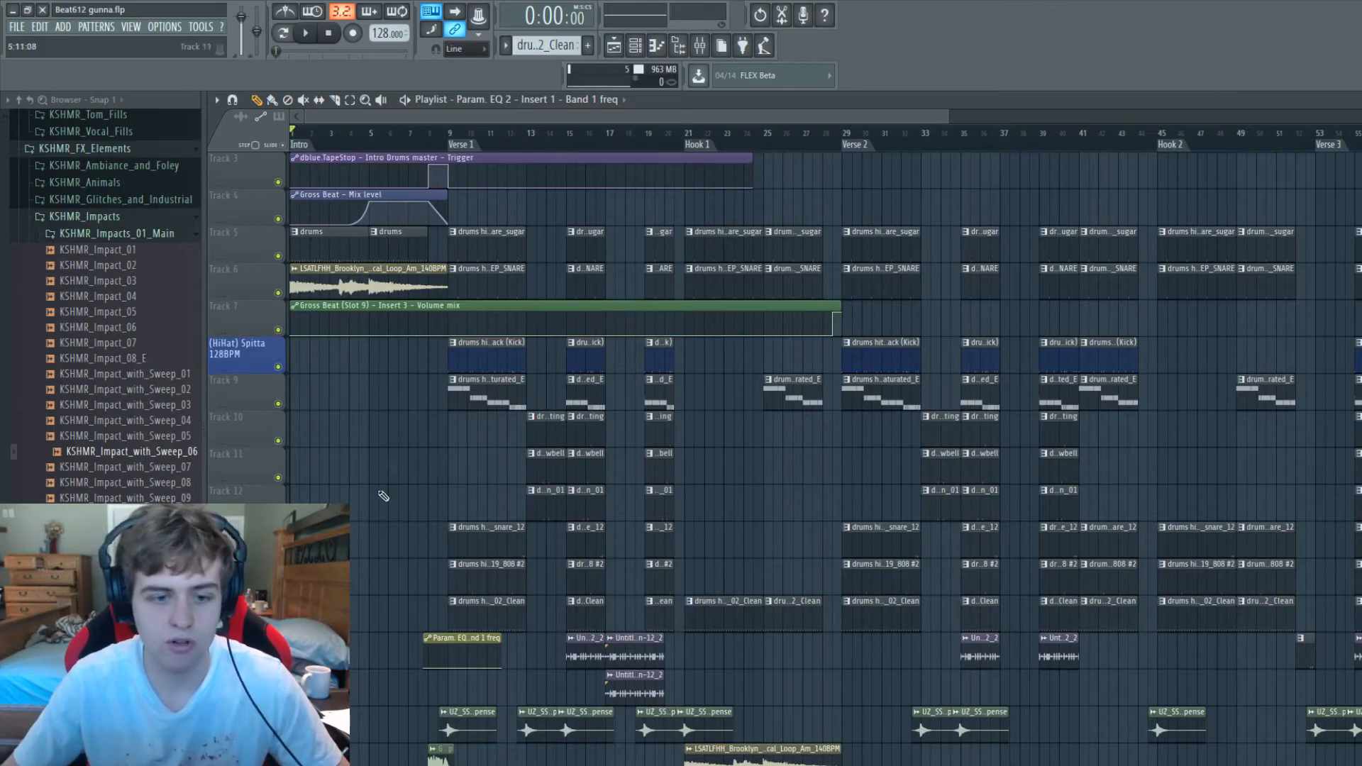
pyautogui.scroll(-2, 392, 466)
pyautogui.scroll(4, 398, 470)
pyautogui.scroll(1, 404, 476)
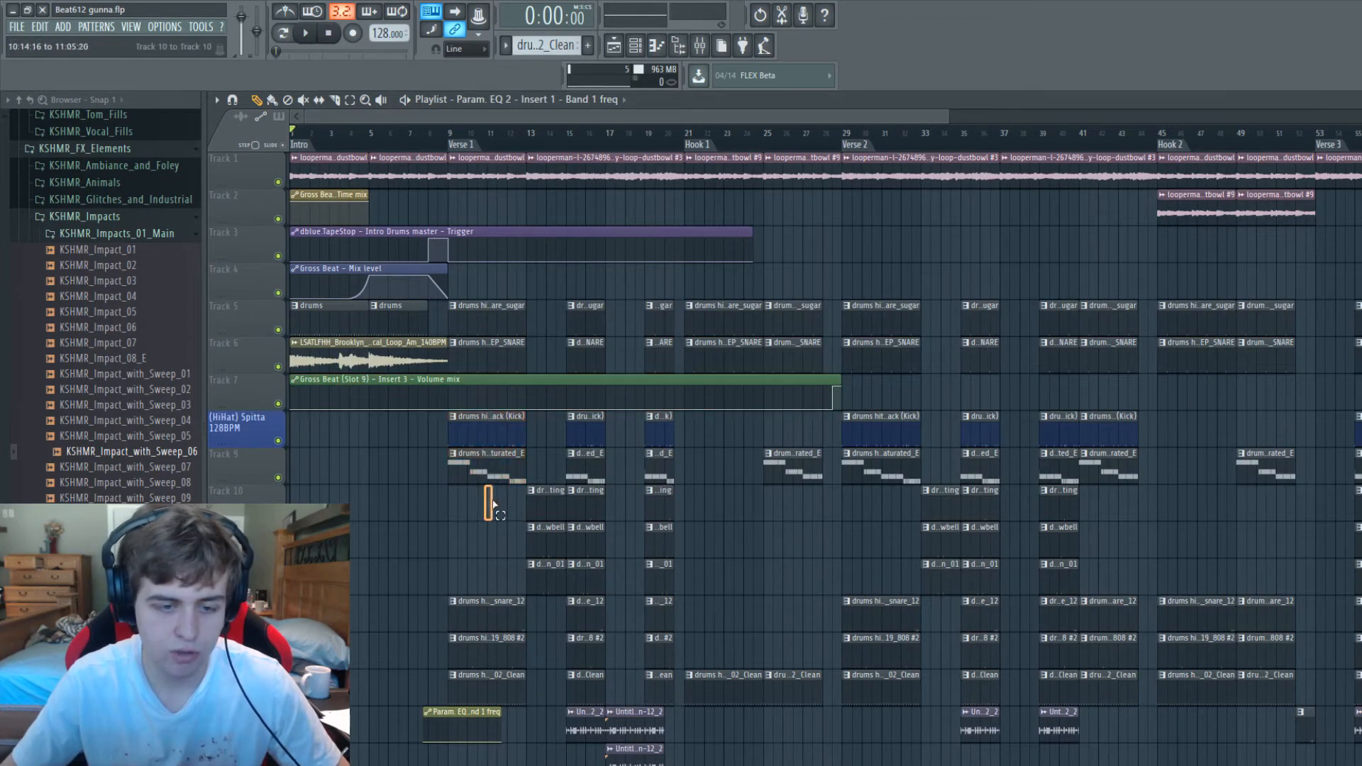
pyautogui.scroll(-6, 364, 488)
pyautogui.scroll(-4, 365, 489)
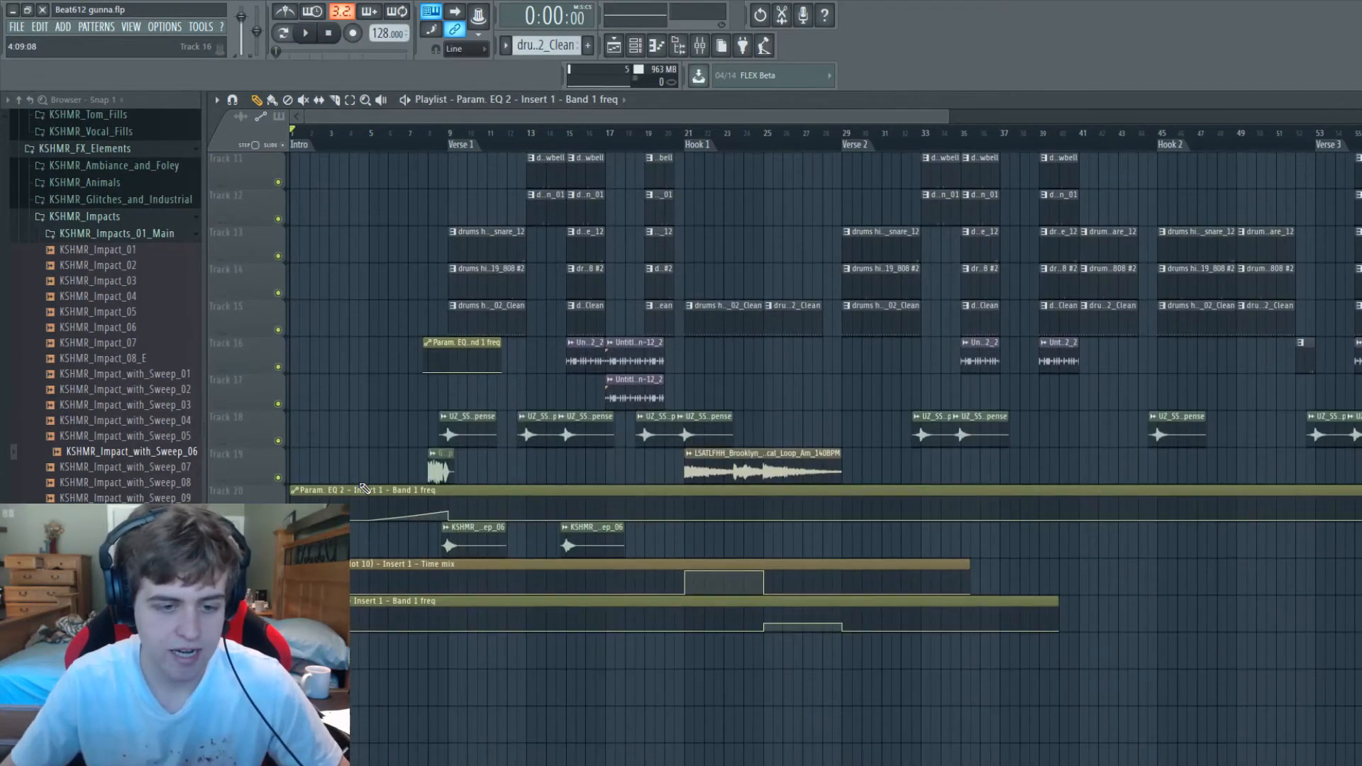
# Step: Inspect the suspense effect clip and the KSHMR impact sweep clip at the start of Verse 1
pyautogui.click(445, 419)
pyautogui.click(463, 440)
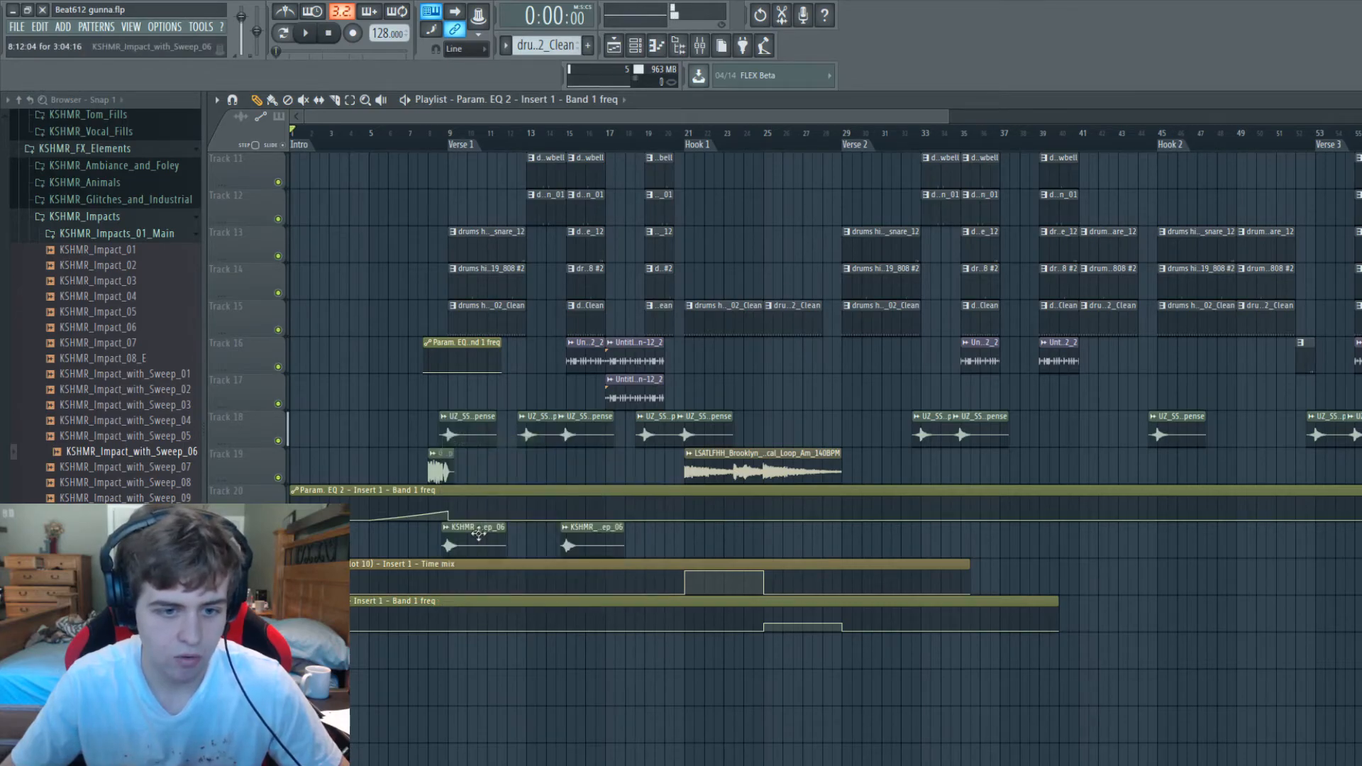
pyautogui.click(450, 533)
pyautogui.click(468, 555)
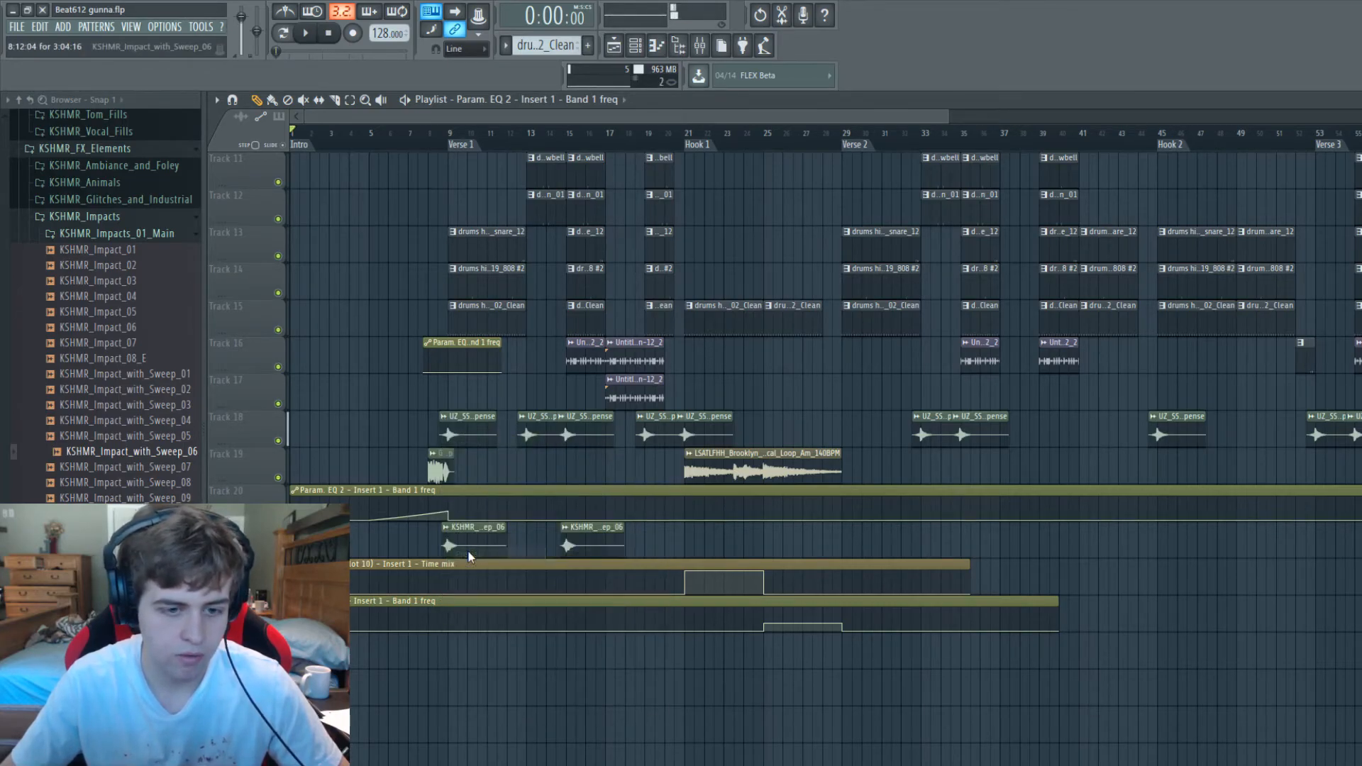
# Step: Find the KSHMR_Crash_03 sample in the KSHMR crash cymbals folder and preview it
pyautogui.scroll(5, 467, 551)
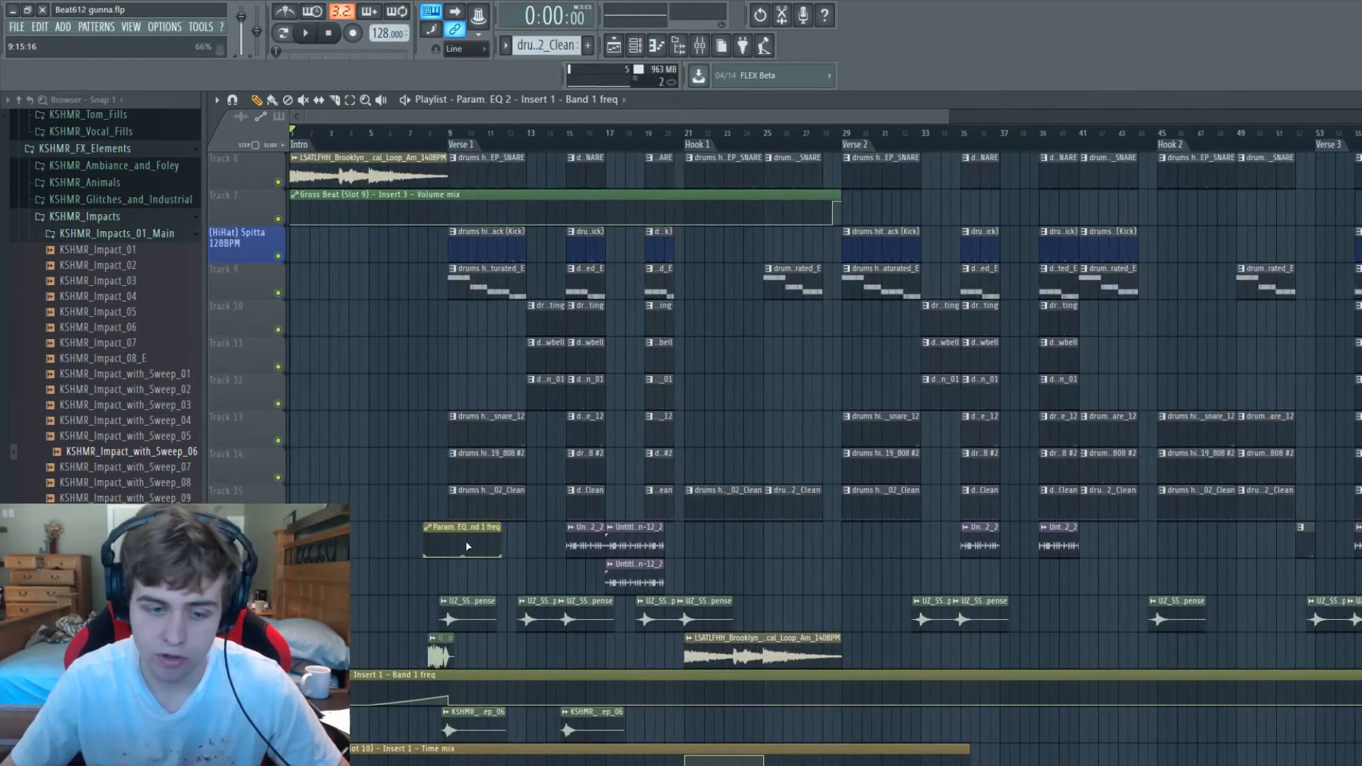
pyautogui.scroll(-2, 426, 496)
pyautogui.scroll(1, 399, 455)
pyautogui.scroll(2, 399, 454)
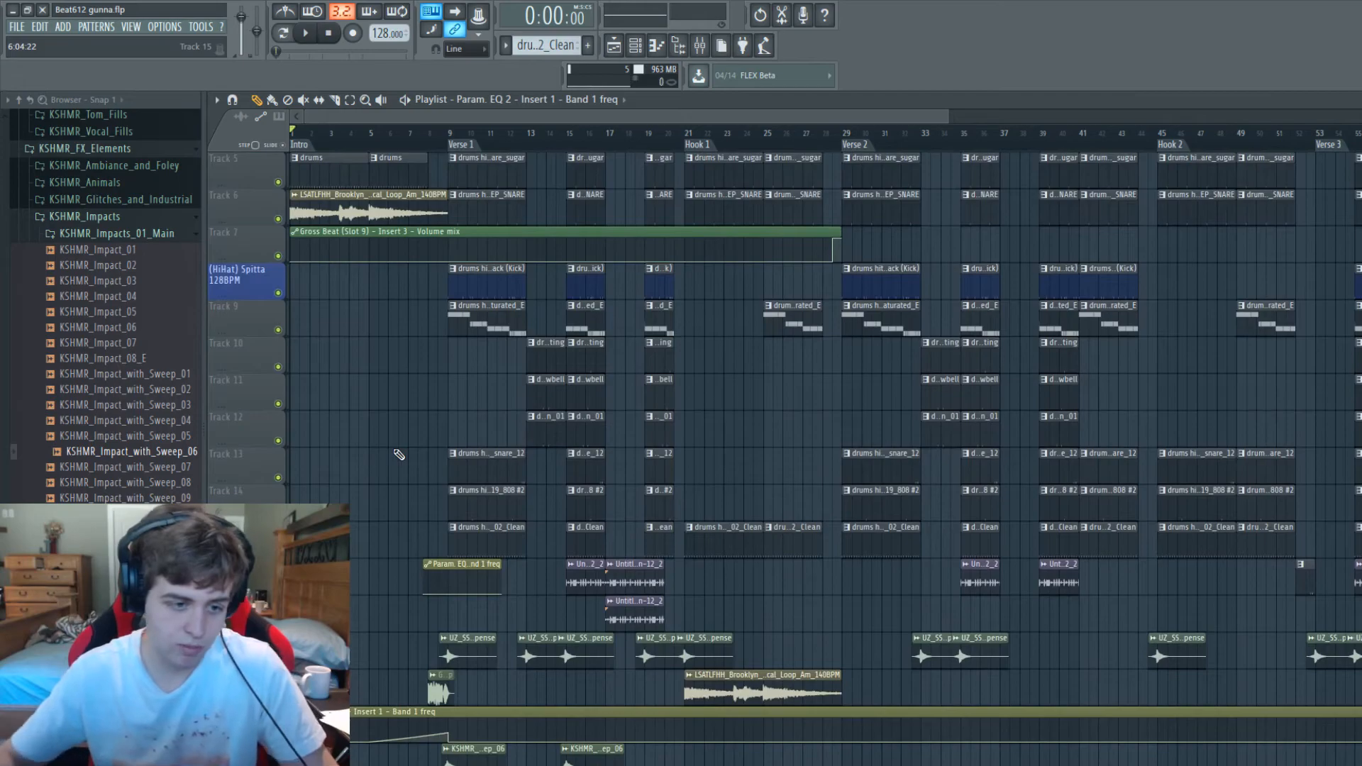
pyautogui.scroll(10, 167, 320)
pyautogui.scroll(10, 167, 320)
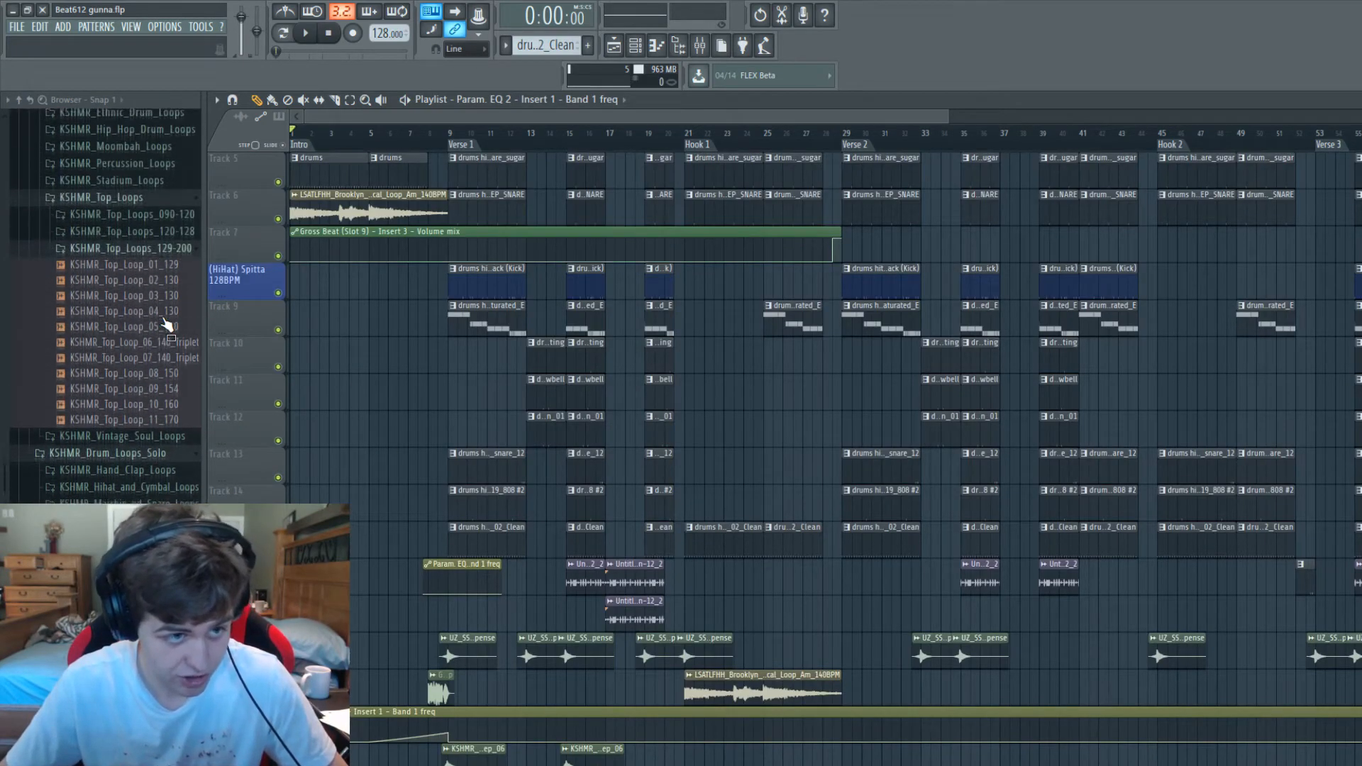
pyautogui.scroll(8, 149, 323)
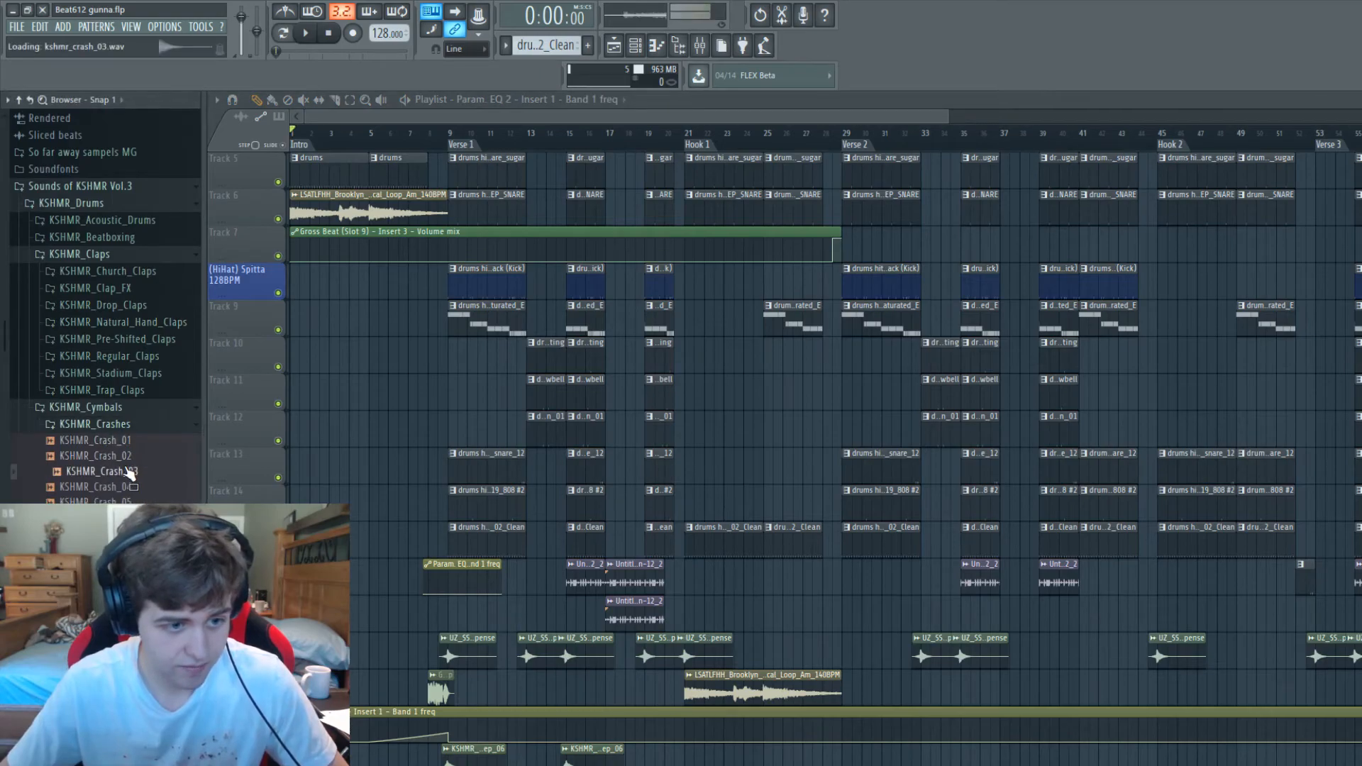
pyautogui.click(135, 472)
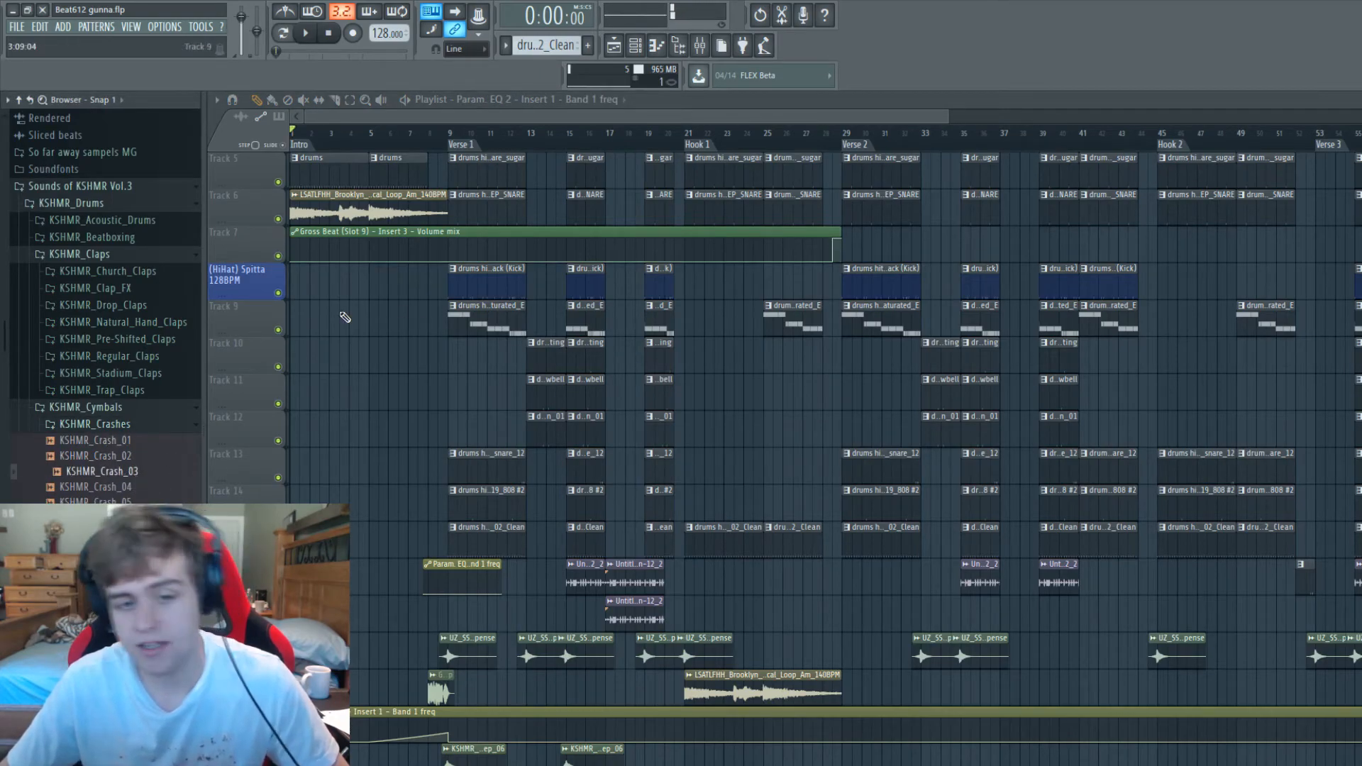
# Step: Place the KSHMR_Crash_03 sample on Track 11 in the intro, reverse it and preview the reversed sound
pyautogui.moveTo(88, 481); pyautogui.dragTo(371, 399)
pyautogui.doubleClick(378, 396)
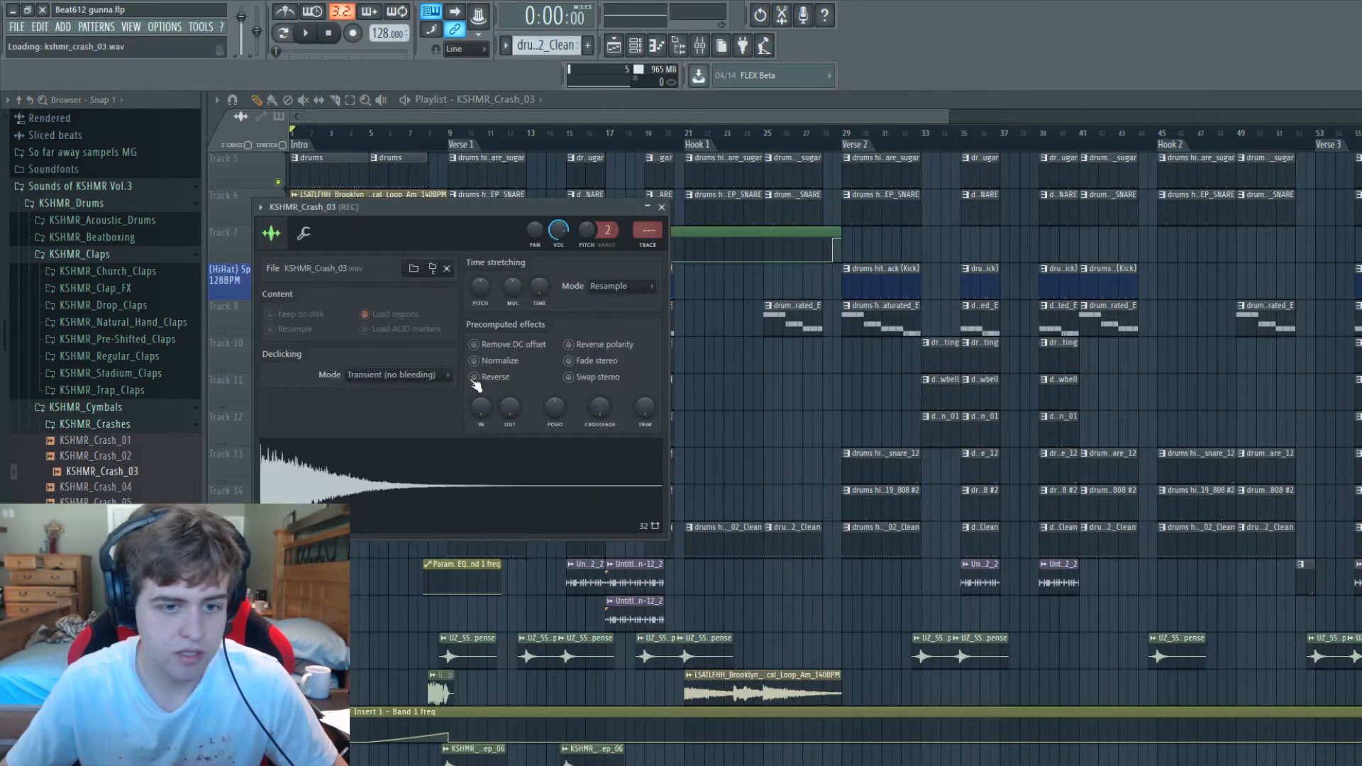
pyautogui.click(474, 377)
pyautogui.moveTo(497, 215); pyautogui.dragTo(331, 433)
pyautogui.click(482, 425)
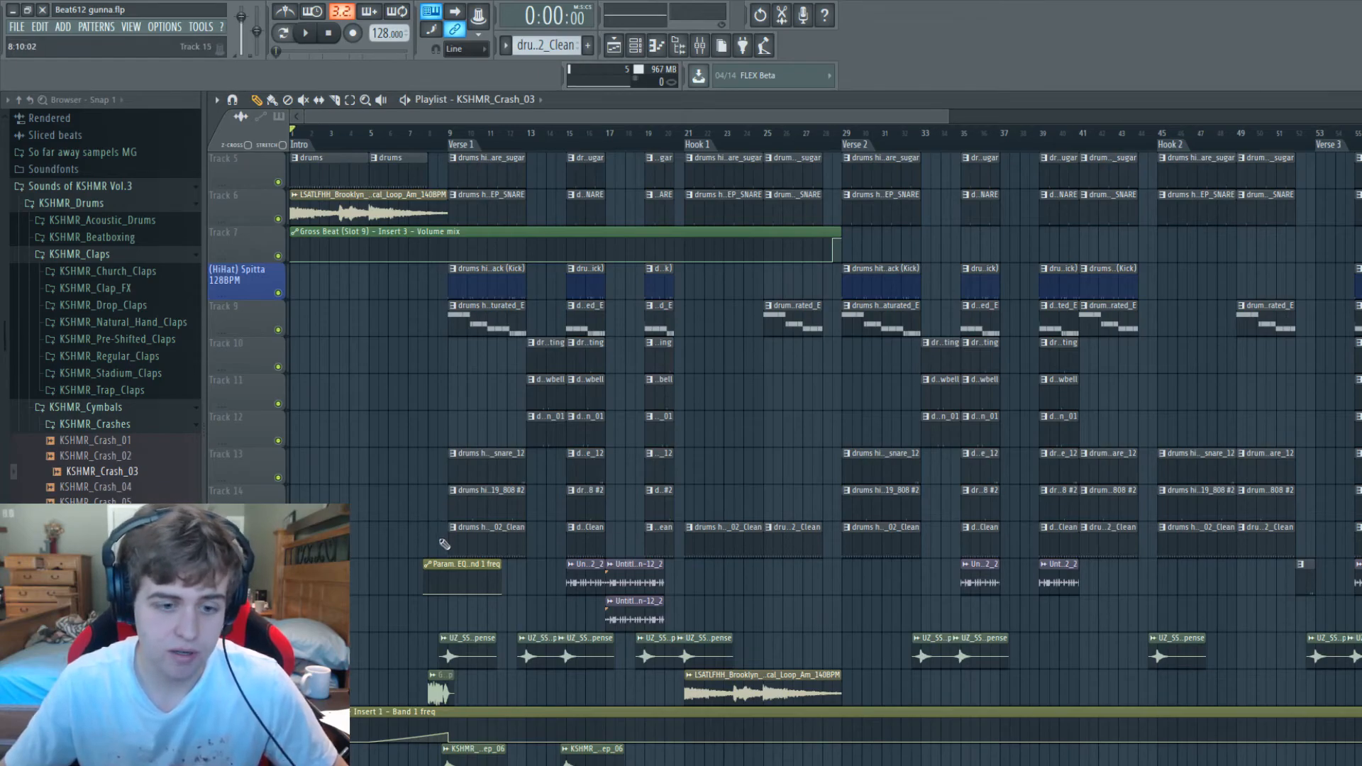
# Step: Review the transition effect clips, the Gross Beat and TapeStop automation, and the Track 20 EQ frequency ramp leading into Verse 1
pyautogui.scroll(-2, 444, 544)
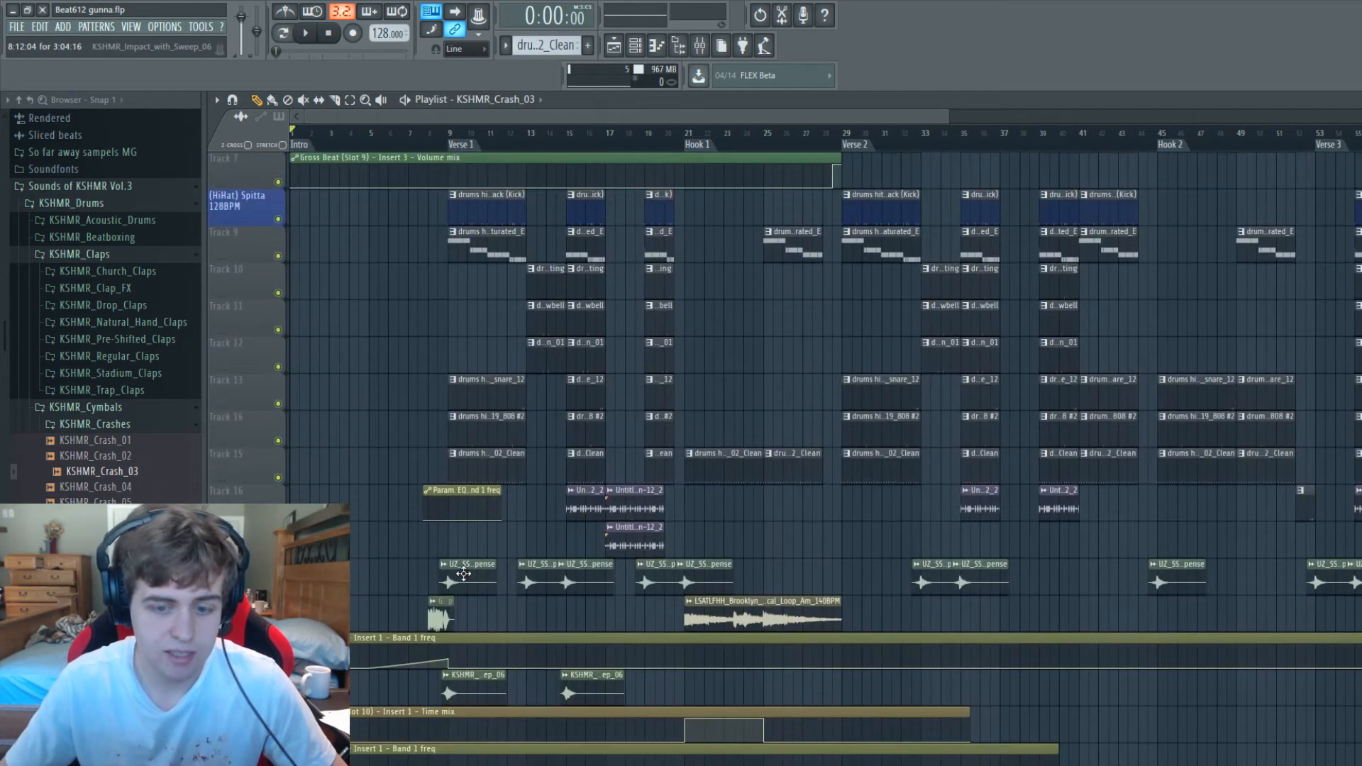
pyautogui.scroll(6, 463, 573)
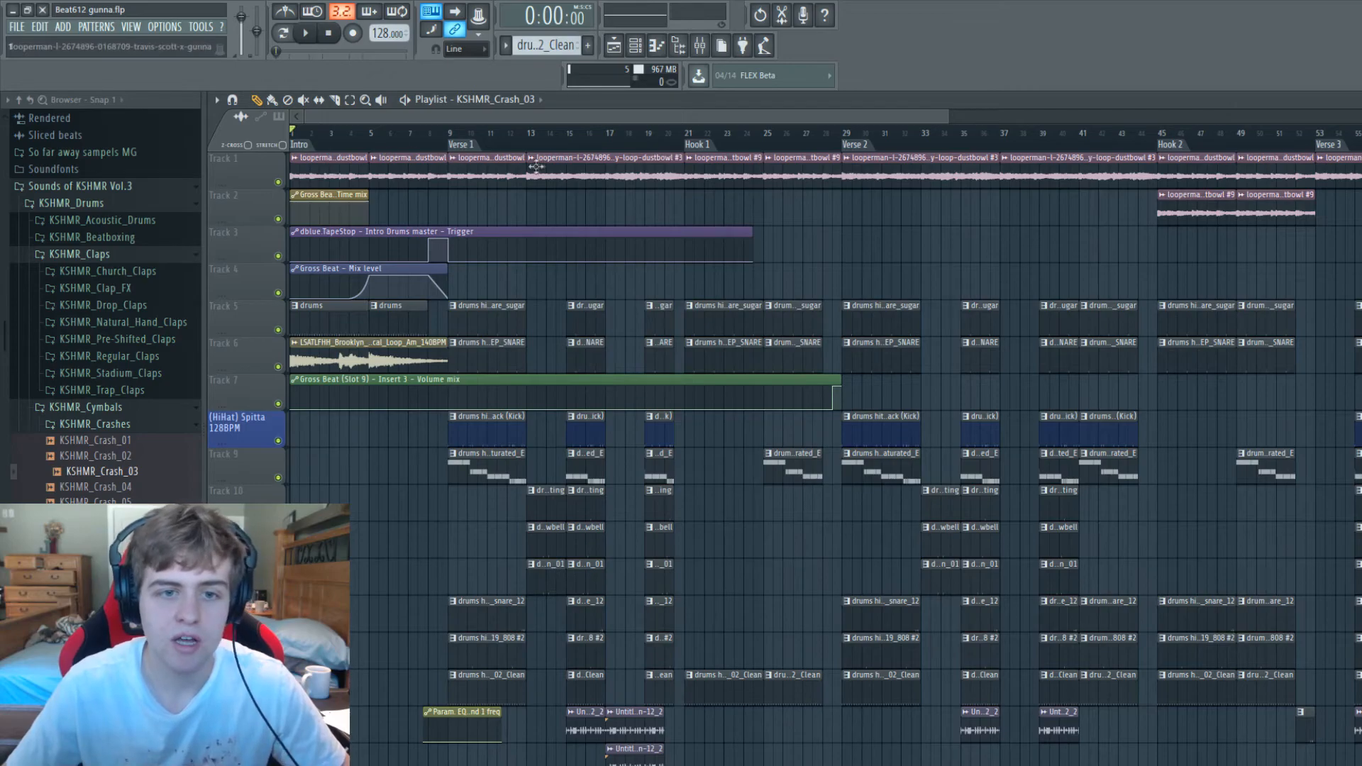
pyautogui.press('space')
pyautogui.press('space')
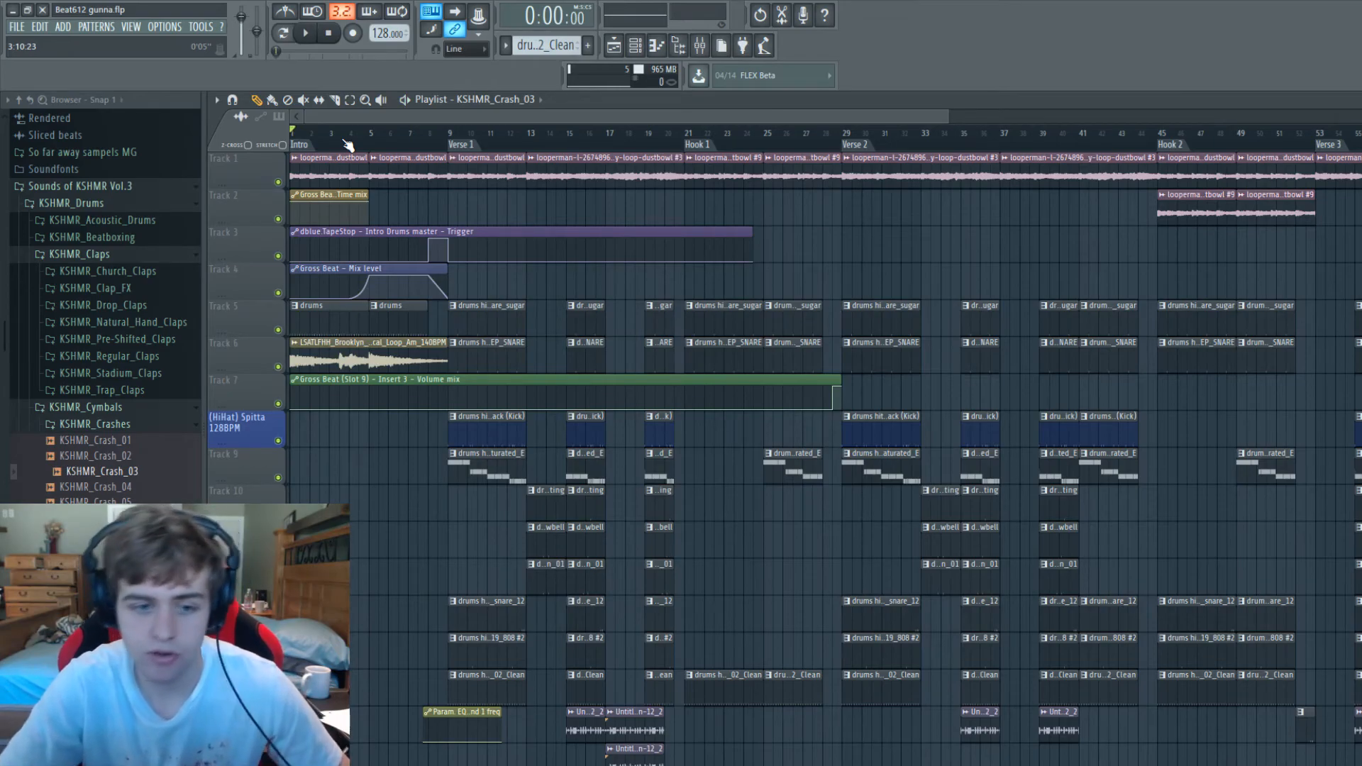
pyautogui.scroll(-4, 389, 213)
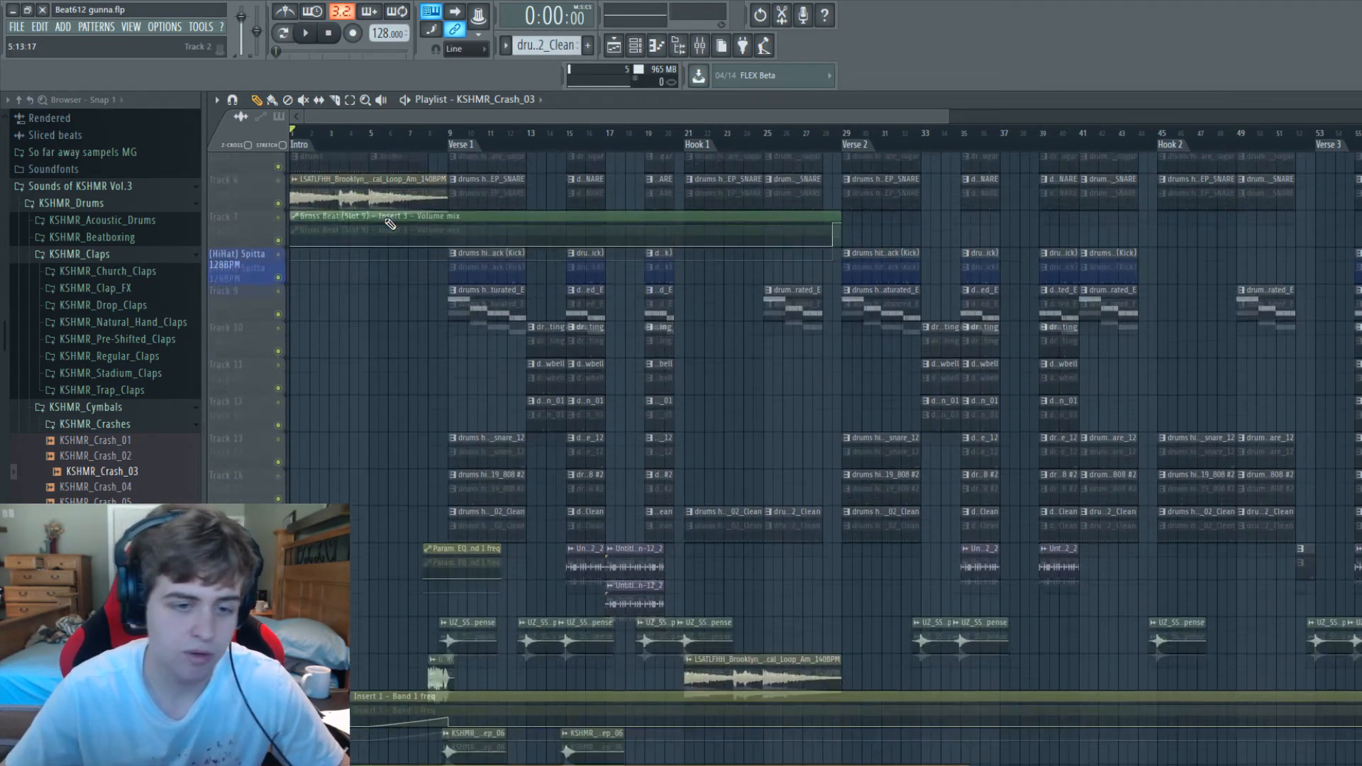
pyautogui.scroll(4, 426, 412)
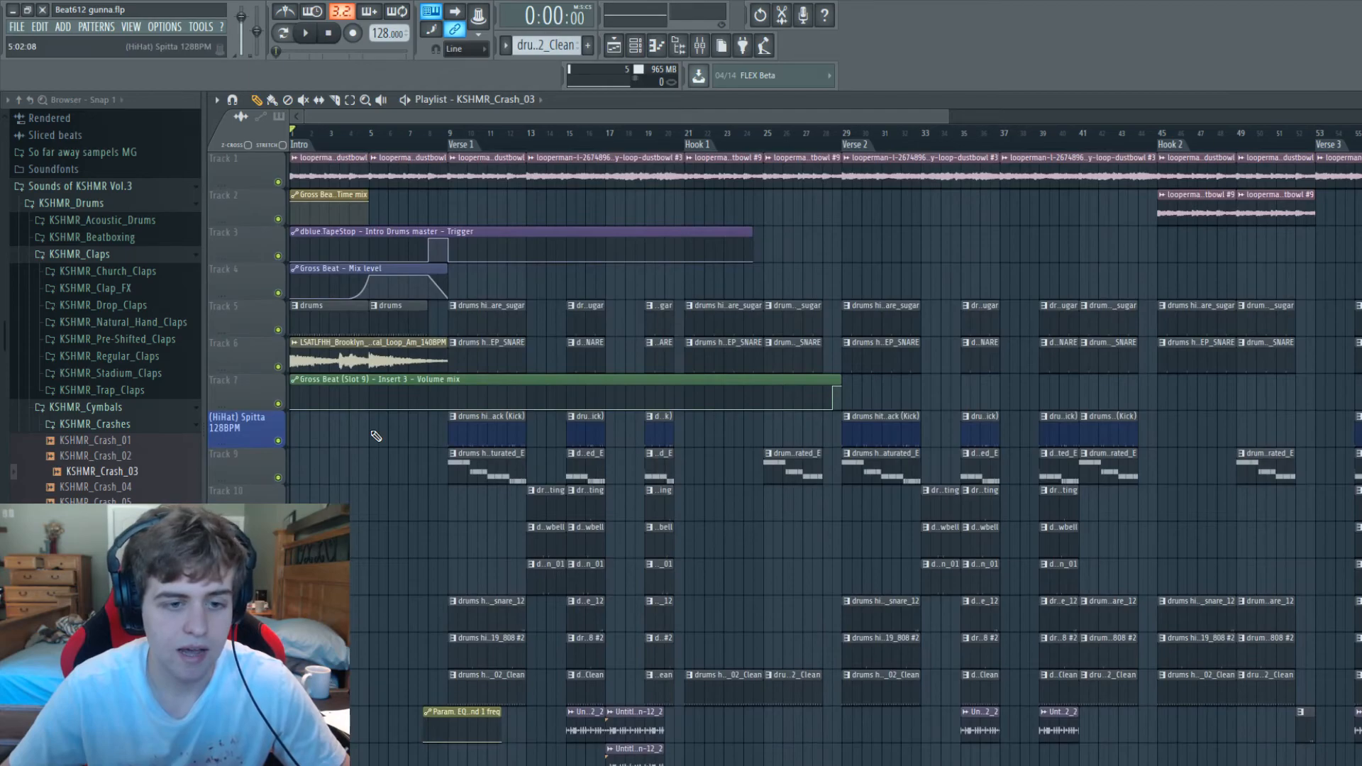
pyautogui.scroll(-4, 351, 434)
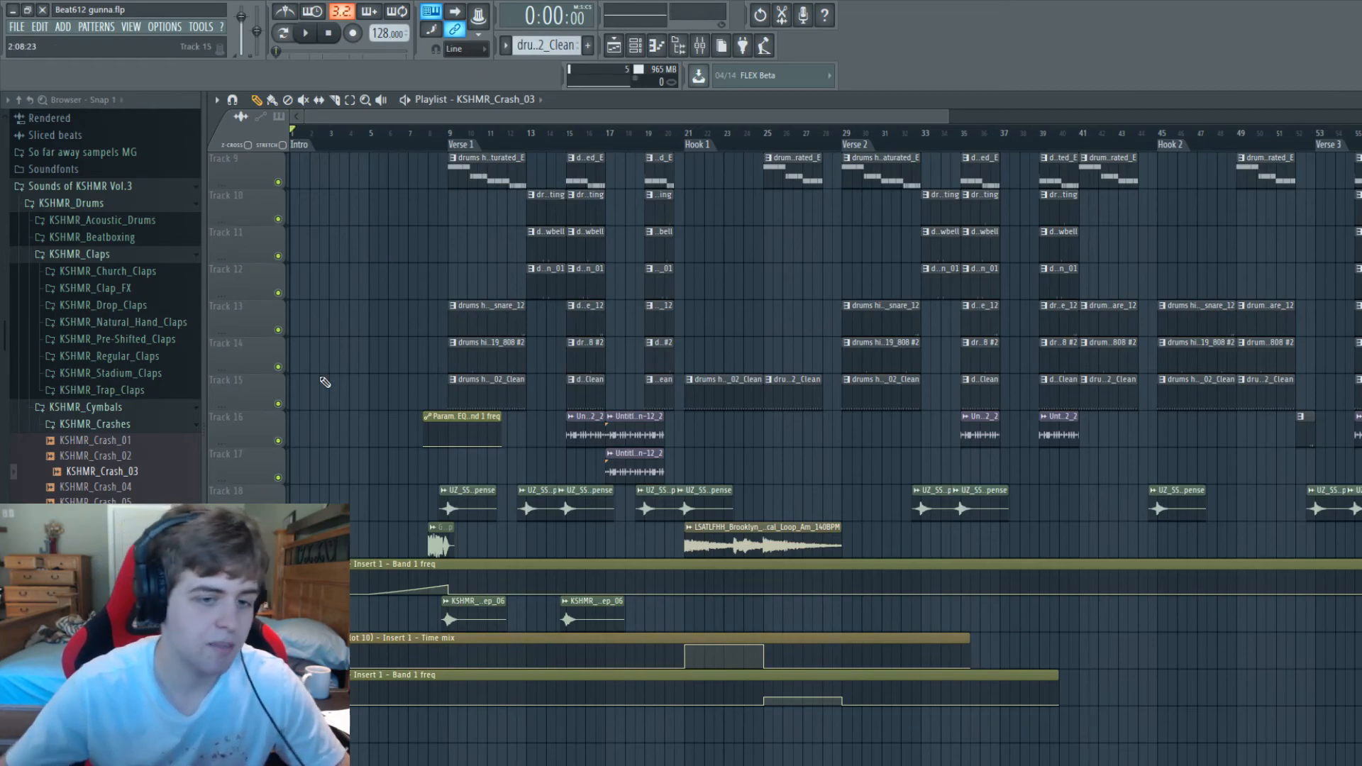
pyautogui.scroll(-3, 326, 412)
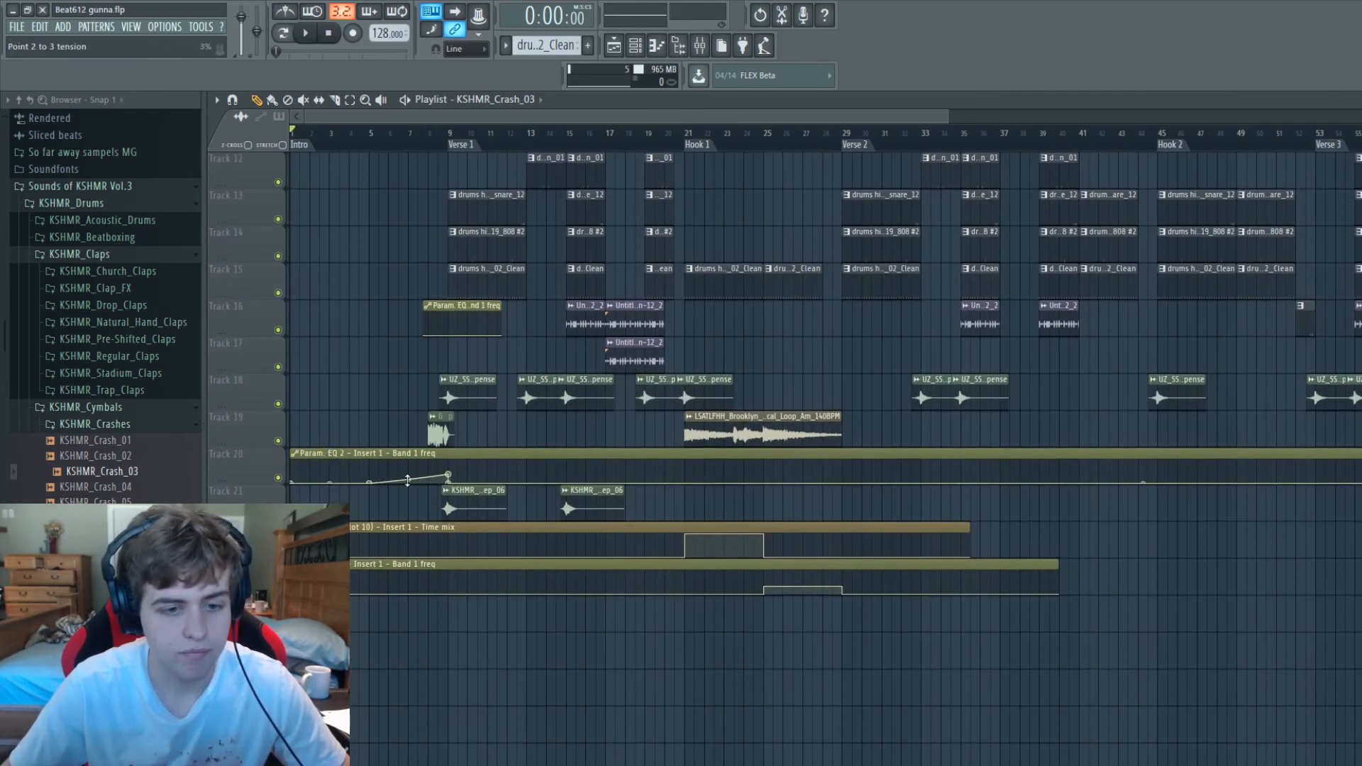
pyautogui.scroll(2, 418, 479)
pyautogui.scroll(-2, 440, 477)
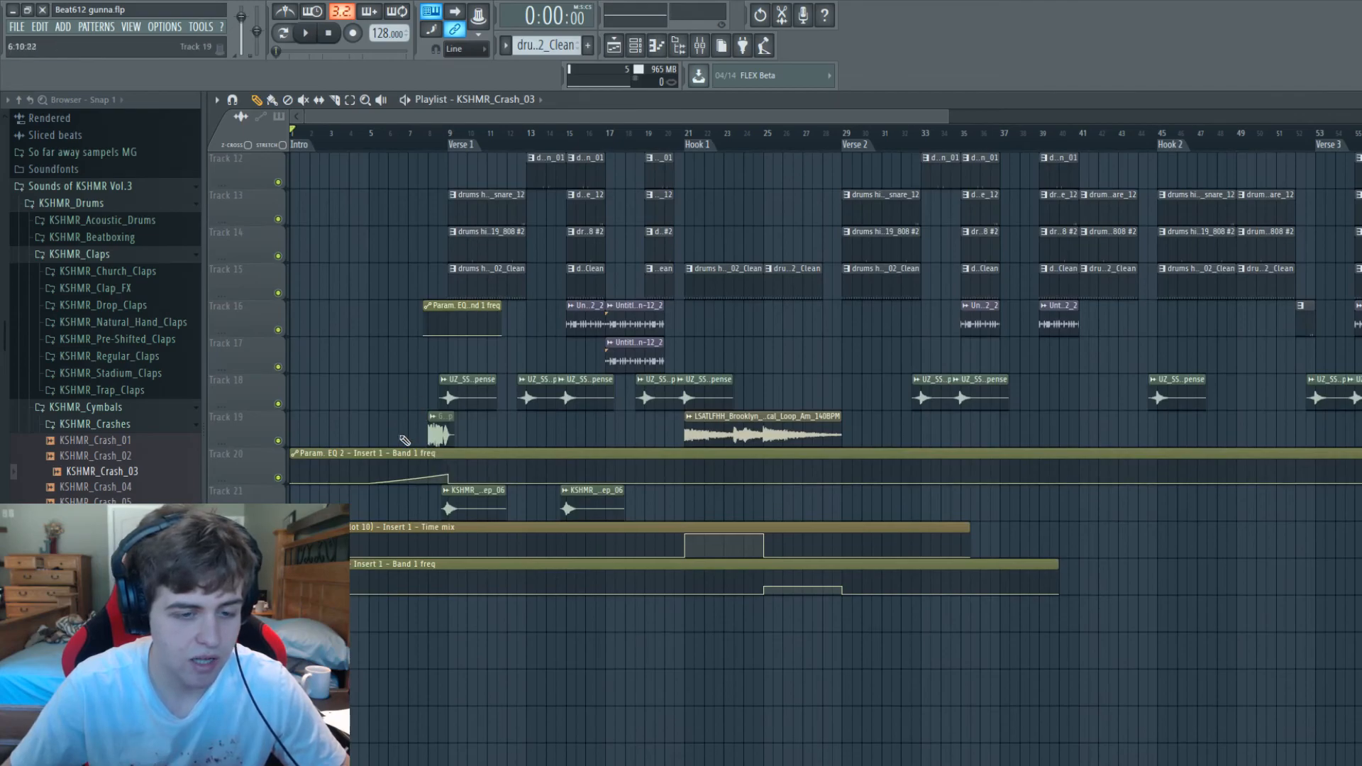
pyautogui.scroll(11, 406, 443)
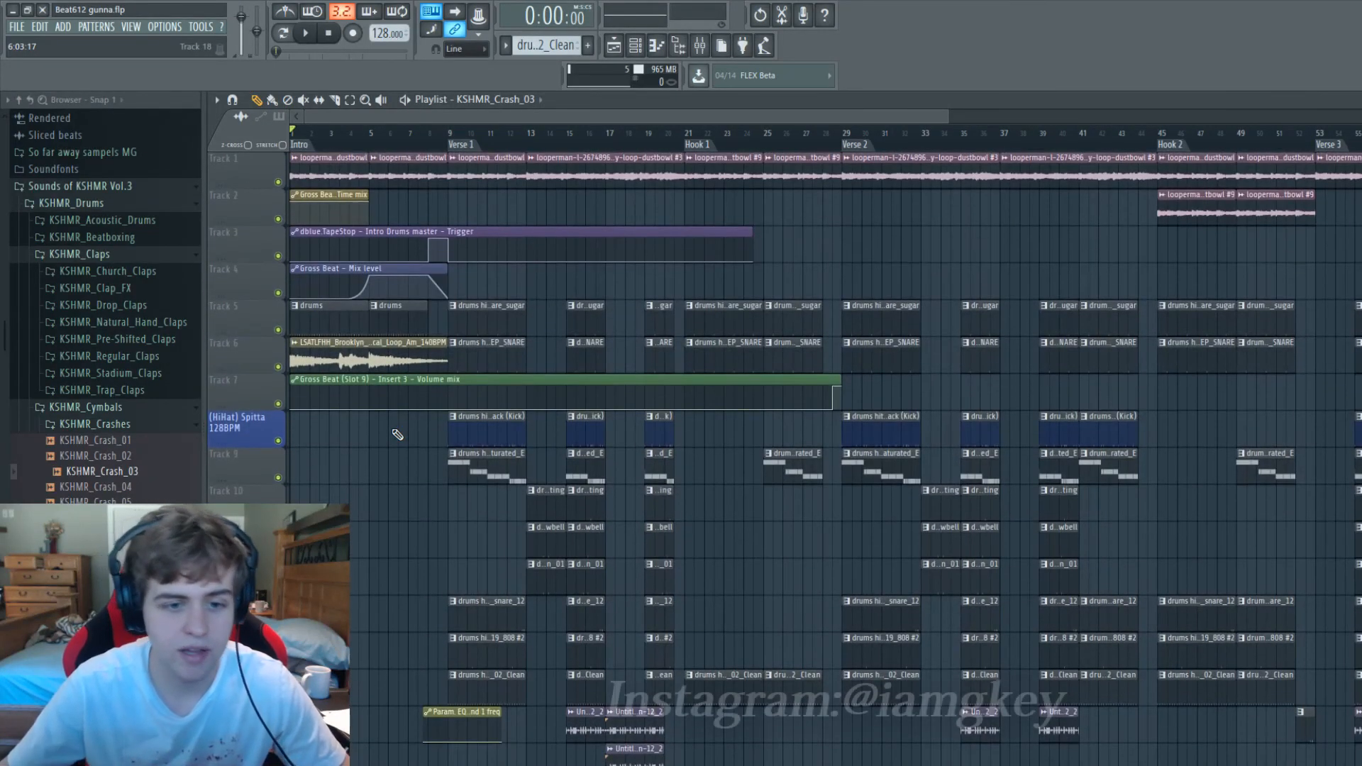